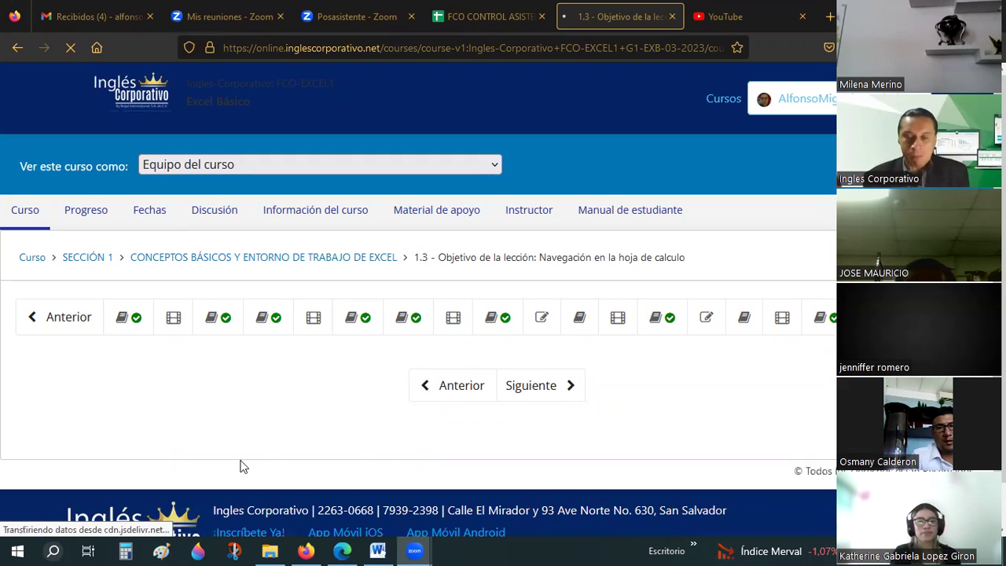
Open the Excel Básico course's Instructor page in a new browser tab
scroll(241, 333, down, 1)
scroll(242, 335, down, 2)
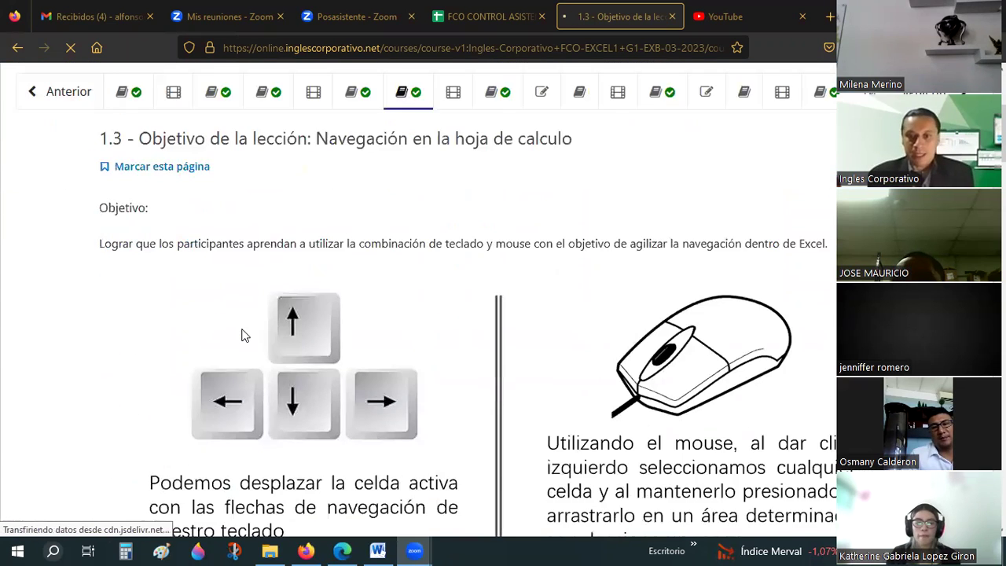
scroll(243, 333, up, 3)
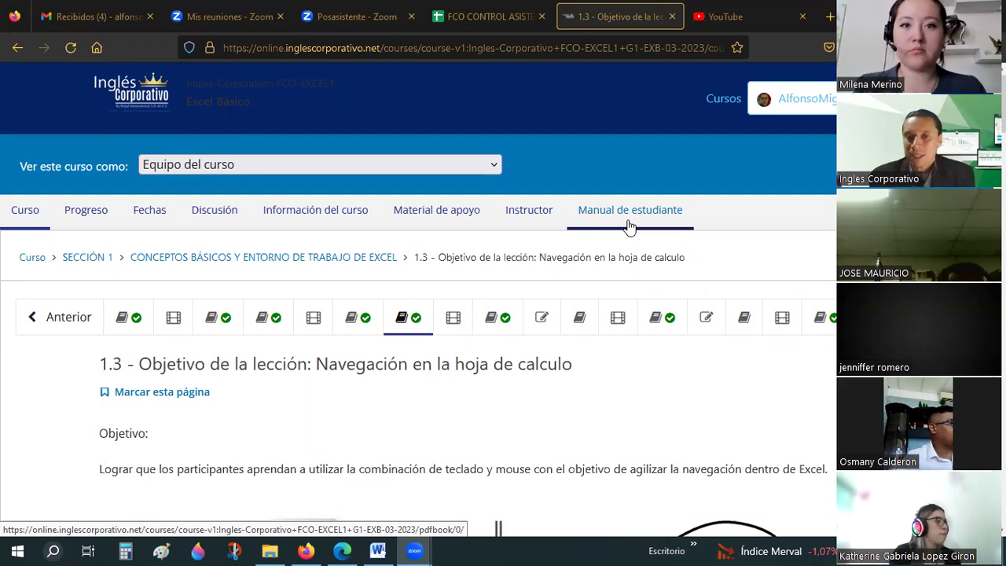
right_click(519, 216)
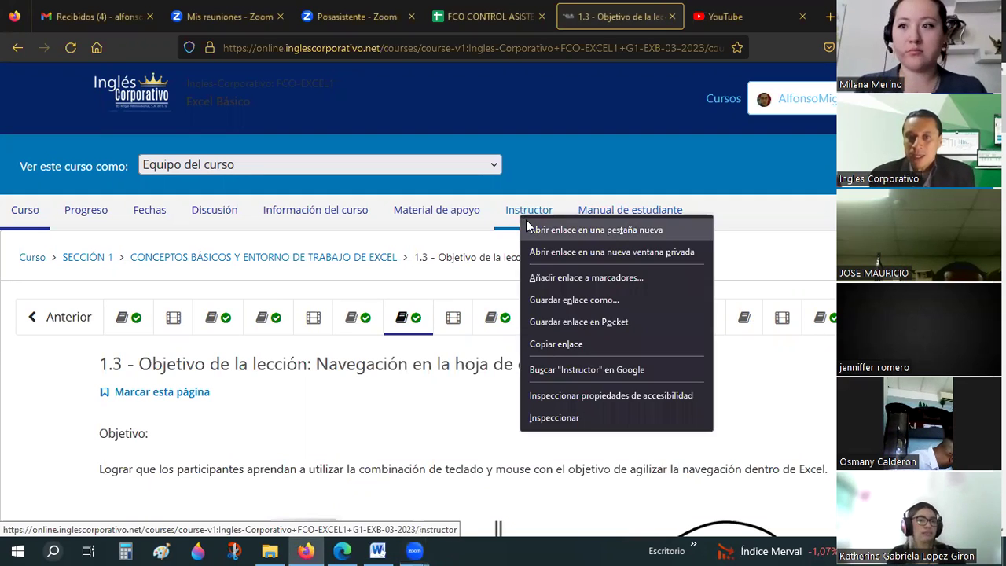
click(528, 229)
click(648, 16)
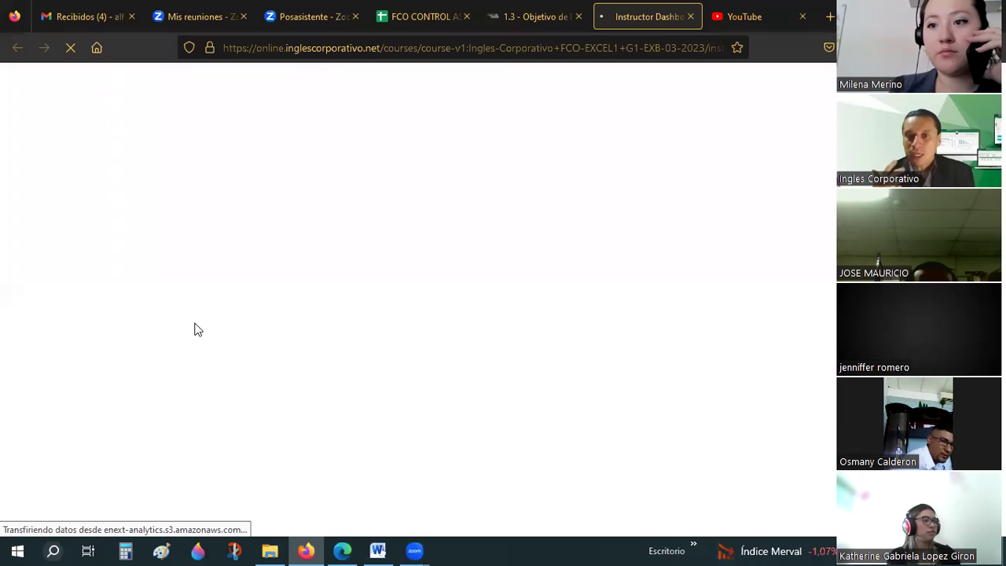
Go through Cohortes and Administrador de Estudiantes to open the course gradebook
scroll(231, 301, down, 1)
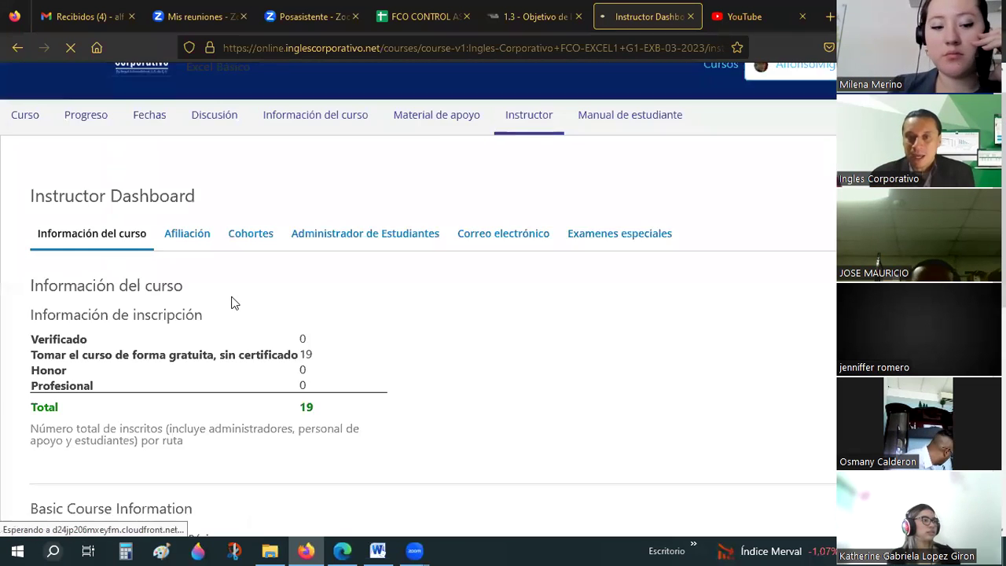
scroll(236, 282, down, 1)
click(256, 199)
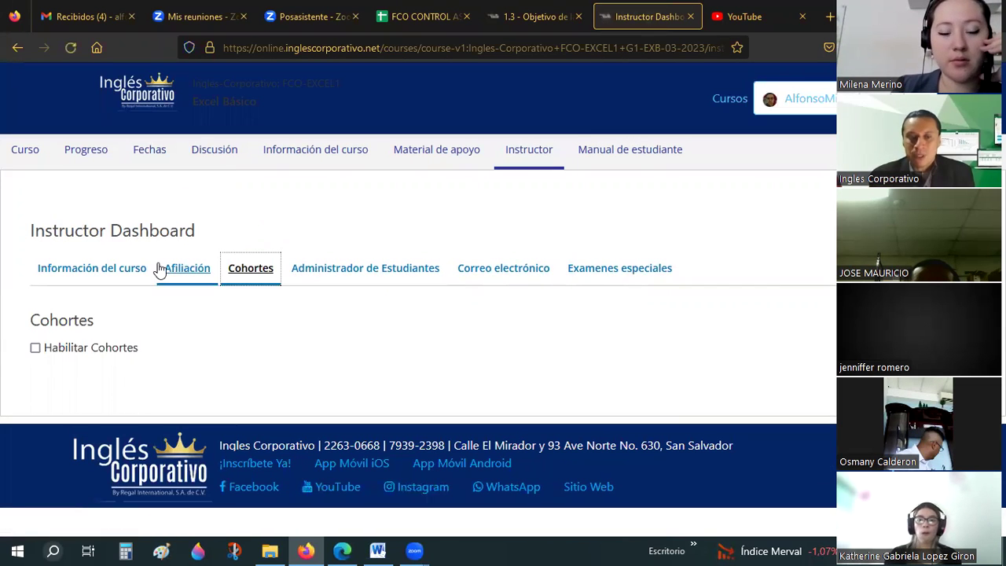
click(289, 281)
scroll(215, 303, down, 2)
click(150, 294)
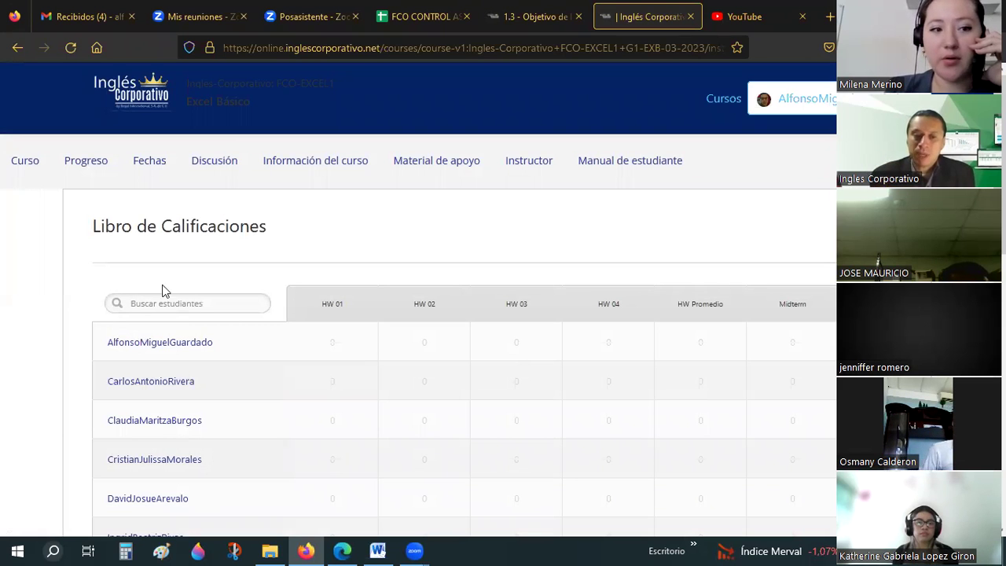
Scroll through the gradebook's homework scores, then return to the lesson 1.3 tab
scroll(197, 271, down, 2)
scroll(197, 271, down, 2)
scroll(199, 271, down, 1)
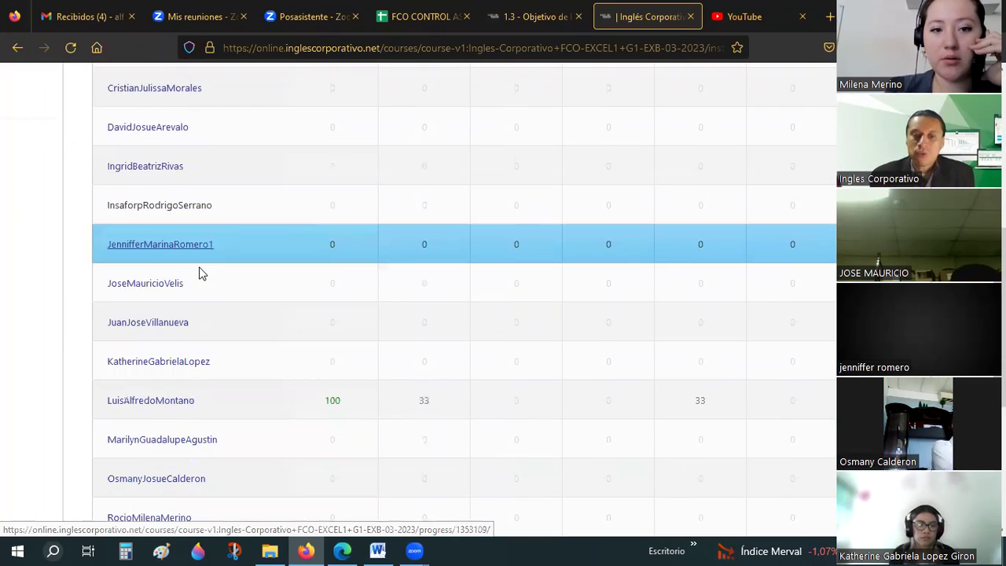
scroll(199, 272, down, 2)
scroll(199, 273, down, 2)
scroll(200, 272, up, 1)
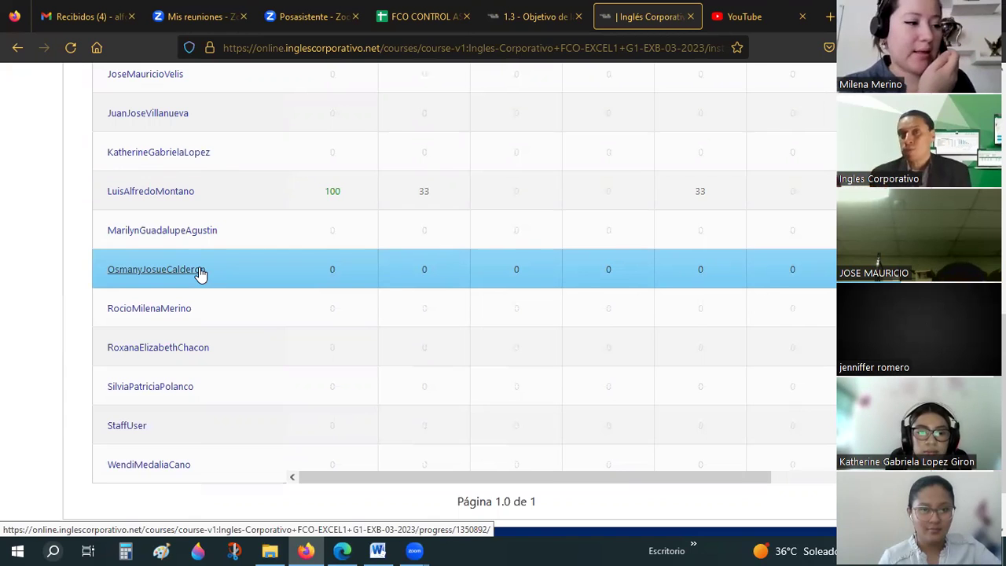
click(325, 316)
scroll(324, 316, up, 1)
click(324, 316)
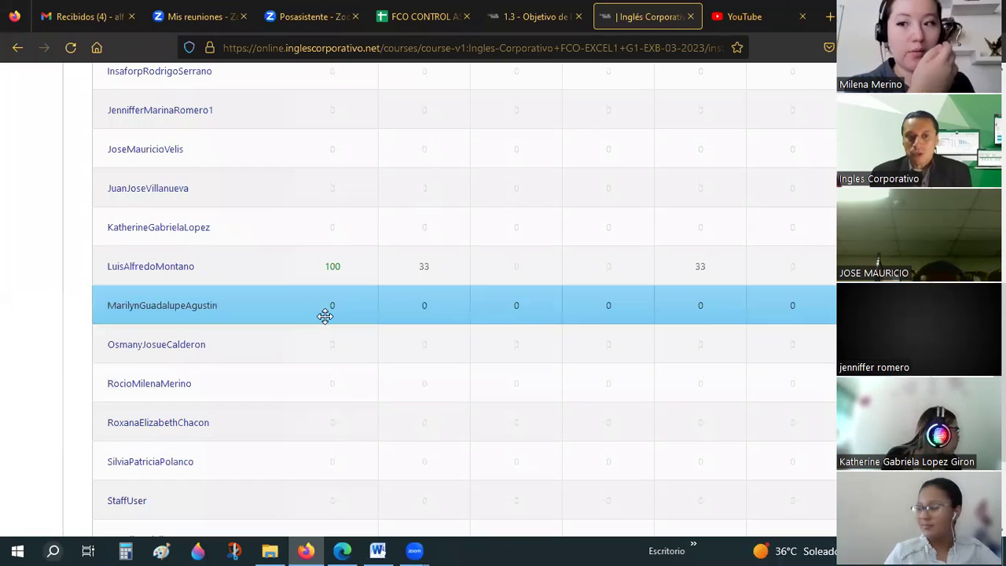
scroll(346, 287, up, 4)
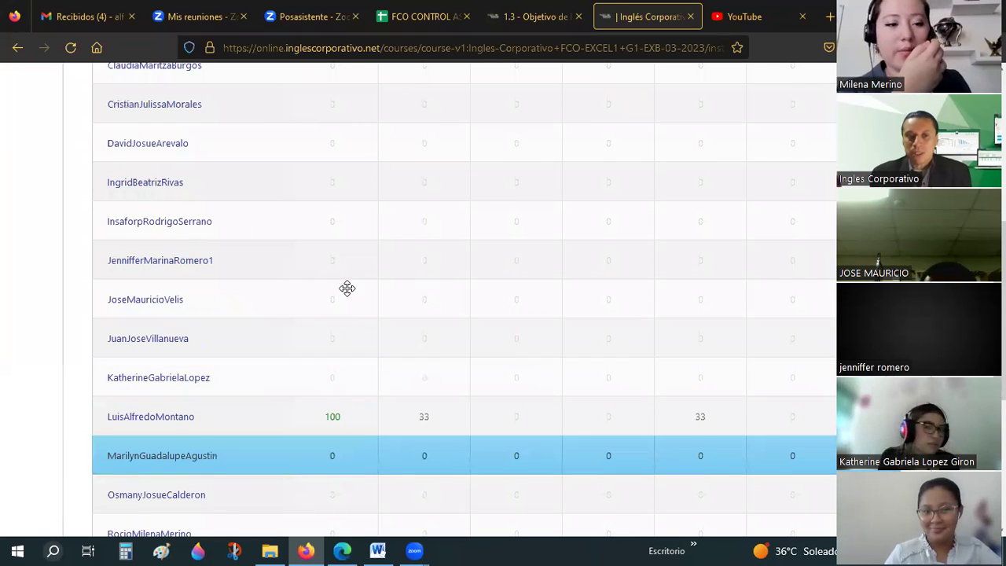
scroll(349, 282, up, 5)
scroll(337, 173, down, 2)
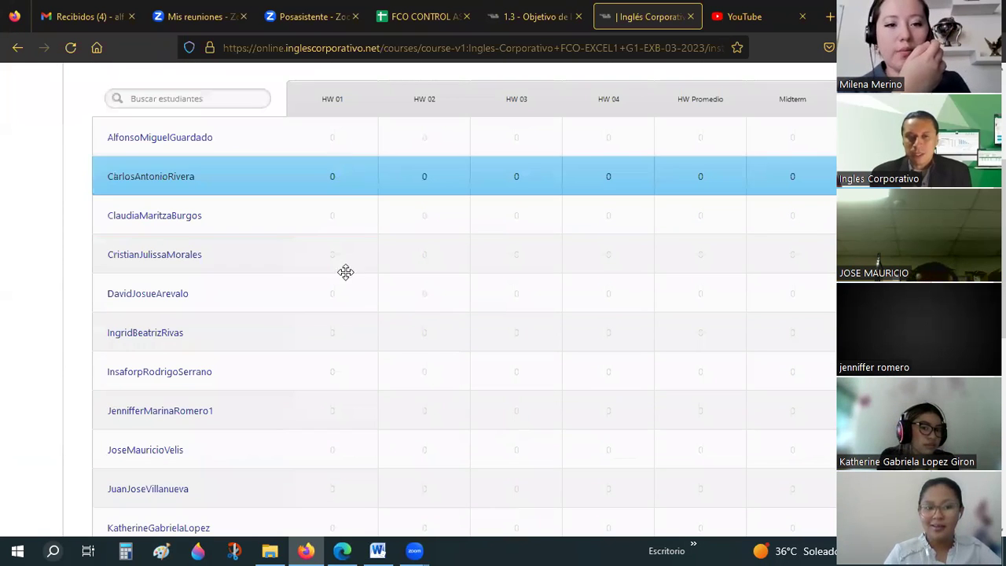
scroll(344, 271, down, 3)
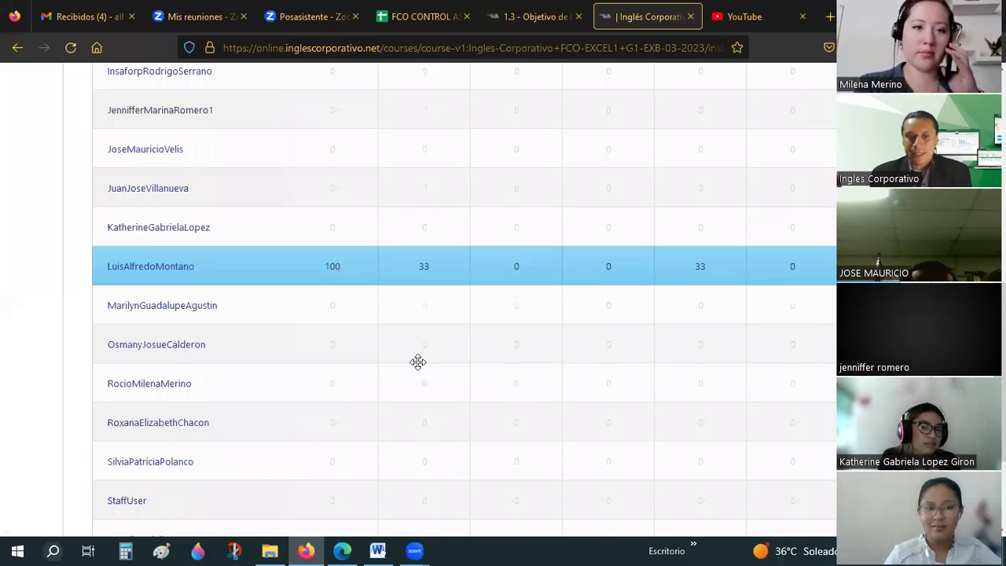
scroll(432, 377, down, 2)
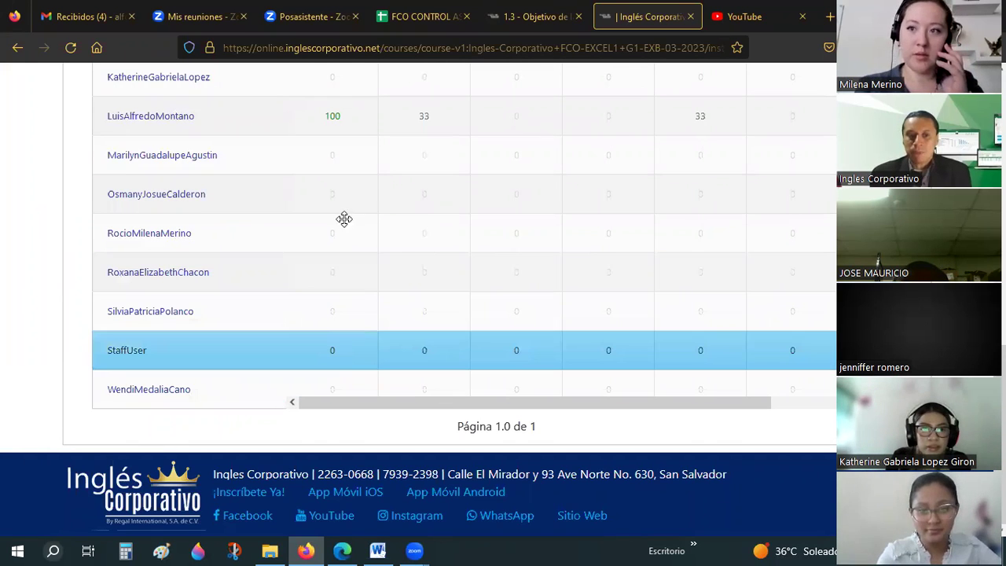
scroll(394, 139, up, 3)
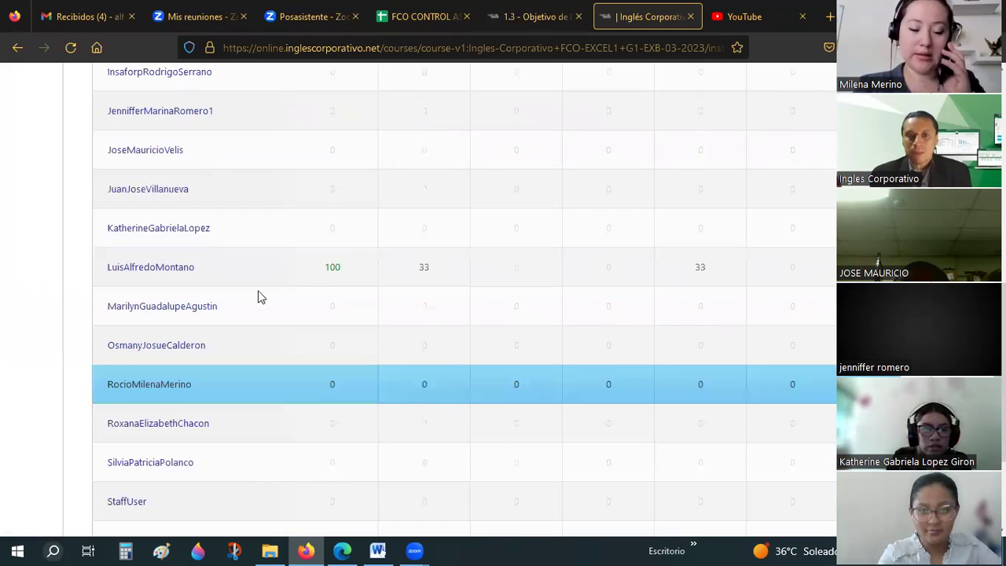
key(ctrl+shift+Tab)
scroll(512, 267, down, 3)
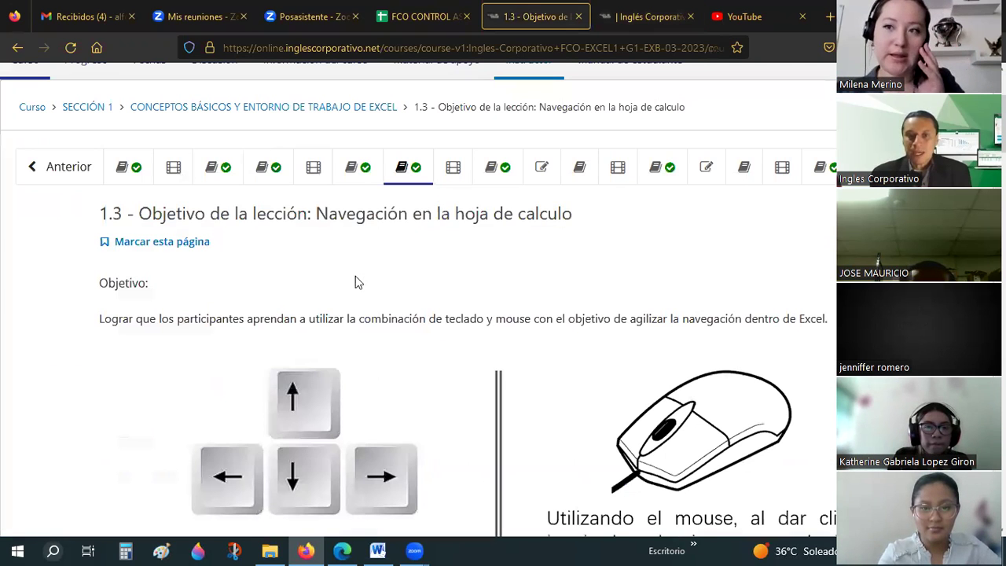
Open the 1.4 Laboratorio 1 quiz, mark question 1's first answer, then switch to the 04-Excel Básico folder
click(542, 169)
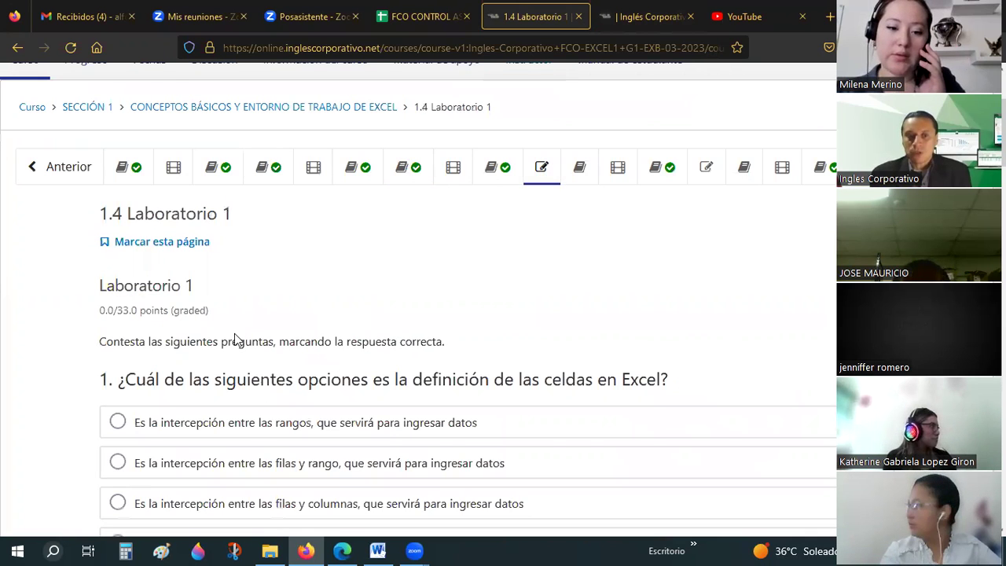
scroll(234, 333, down, 5)
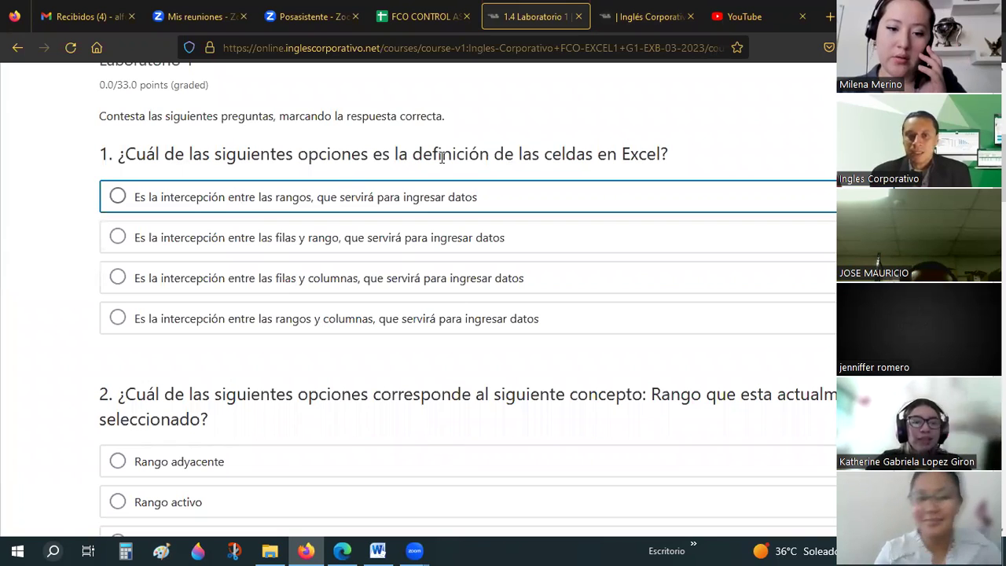
click(197, 206)
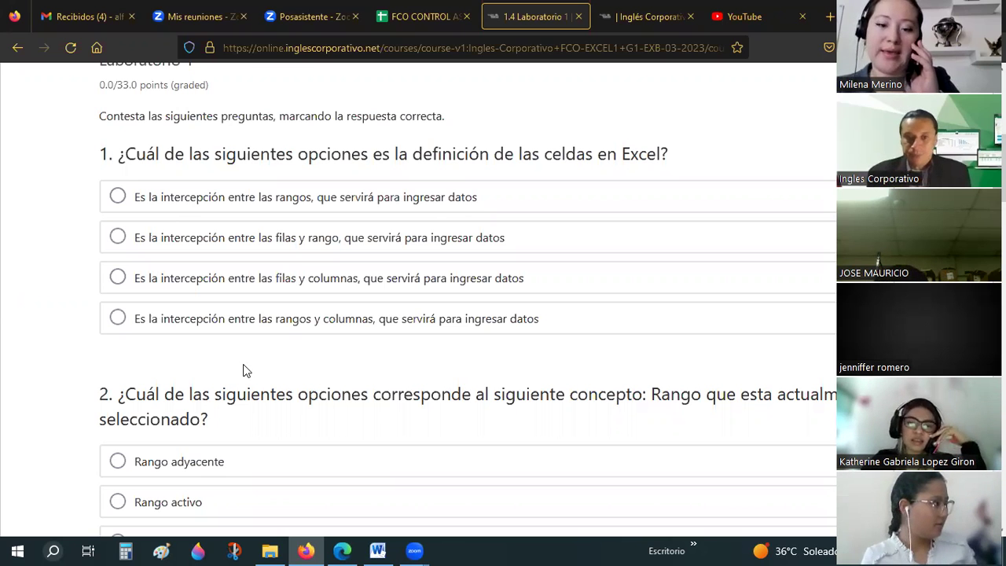
click(270, 550)
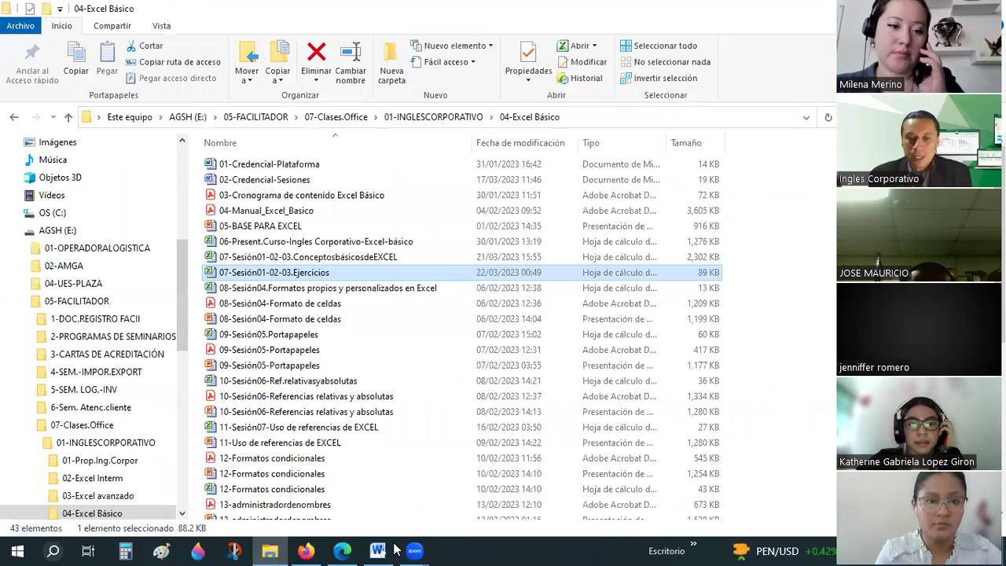
mouse_move(305, 550)
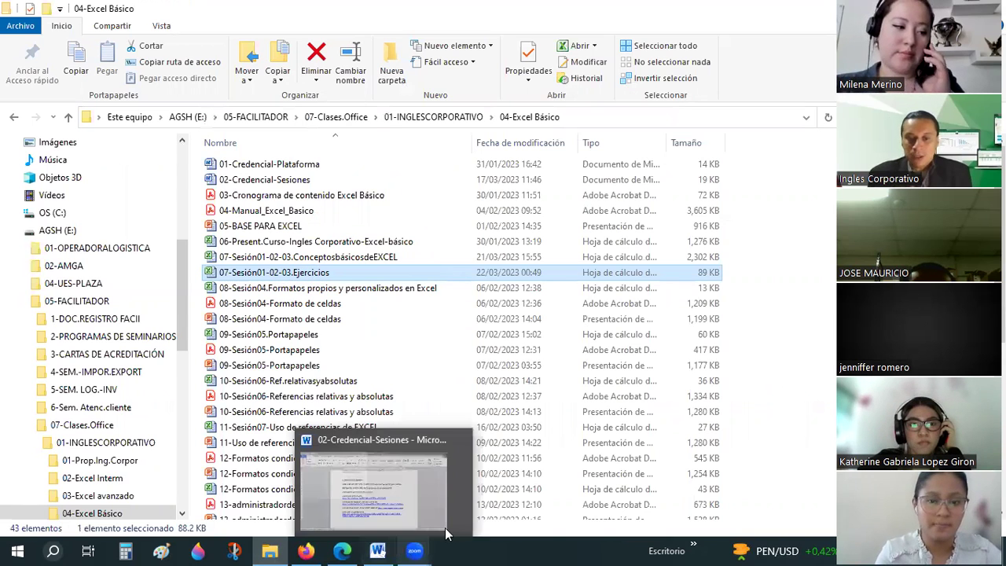
Bring the quiz page back to the front while the Ejercicios workbook loads
click(306, 553)
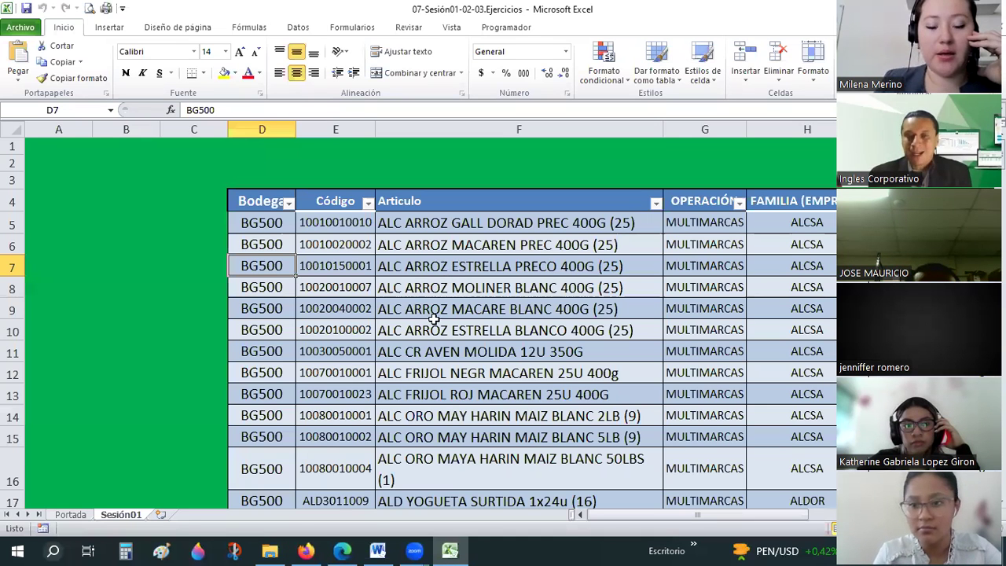
On Sesión01, select header row 4, return to F8, and scroll the table across to column G and back
key(Down)
key(Right)
key(Right)
scroll(434, 322, down, 1)
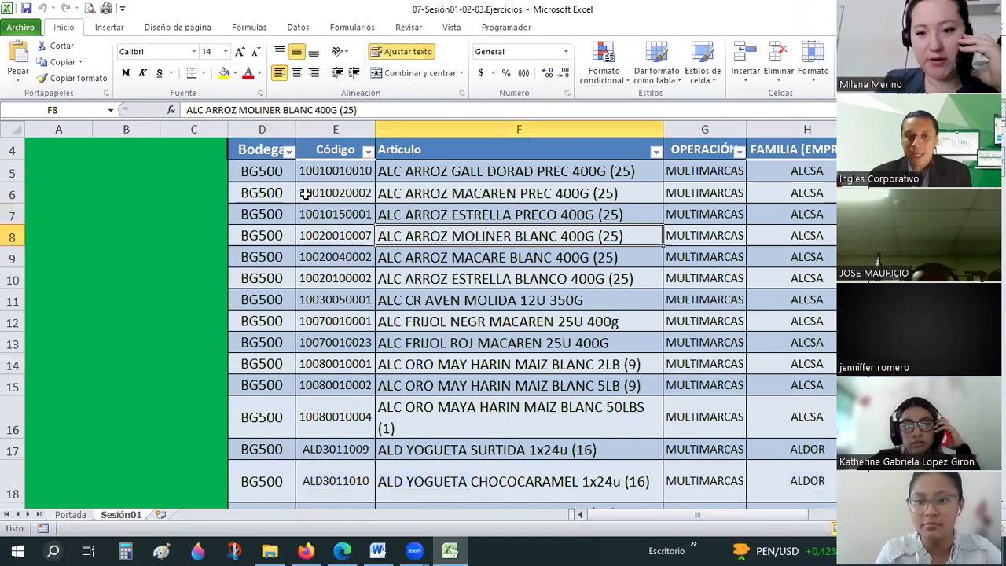
scroll(13, 192, up, 1)
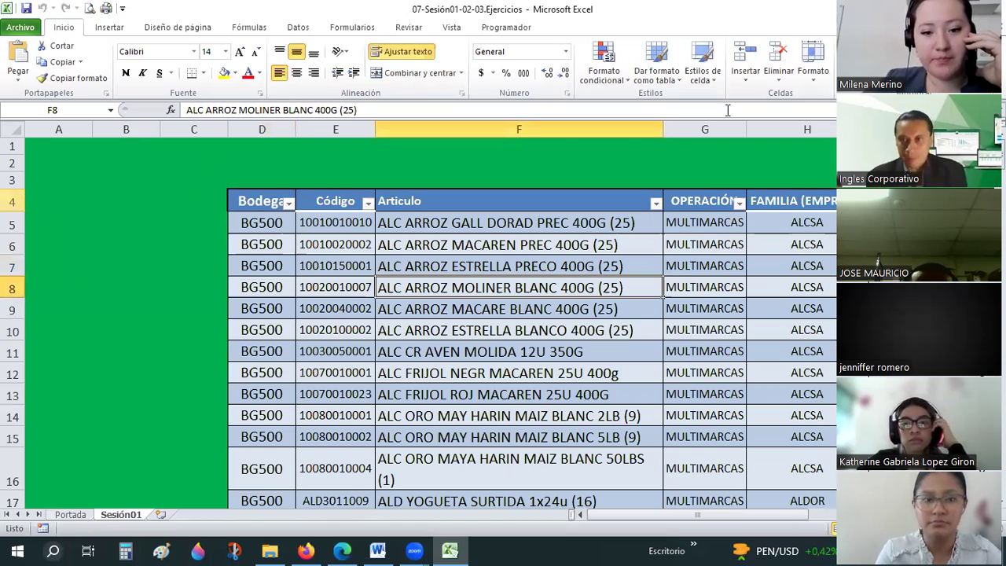
click(12, 202)
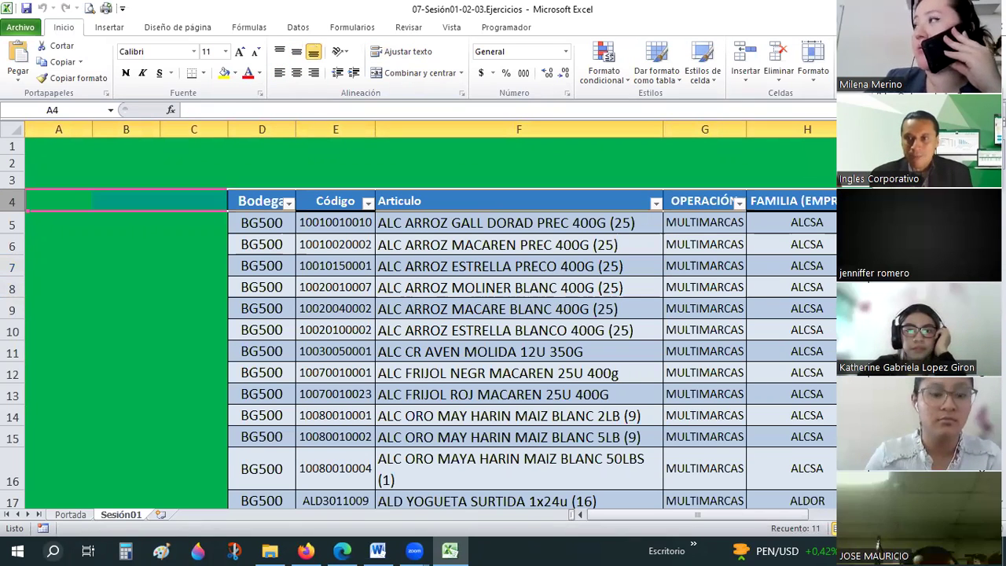
click(452, 287)
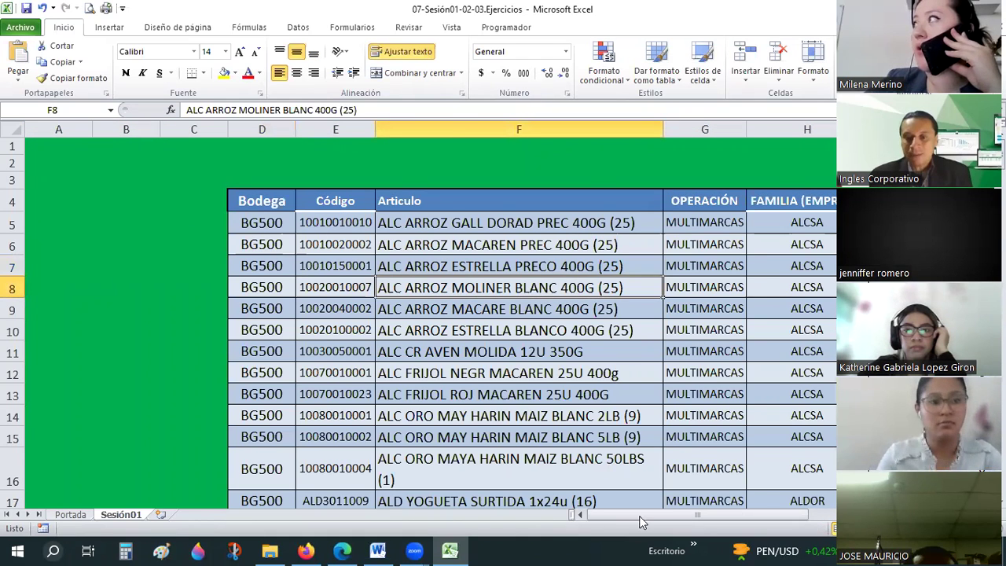
drag(652, 515, 680, 524)
drag(797, 541, 841, 538)
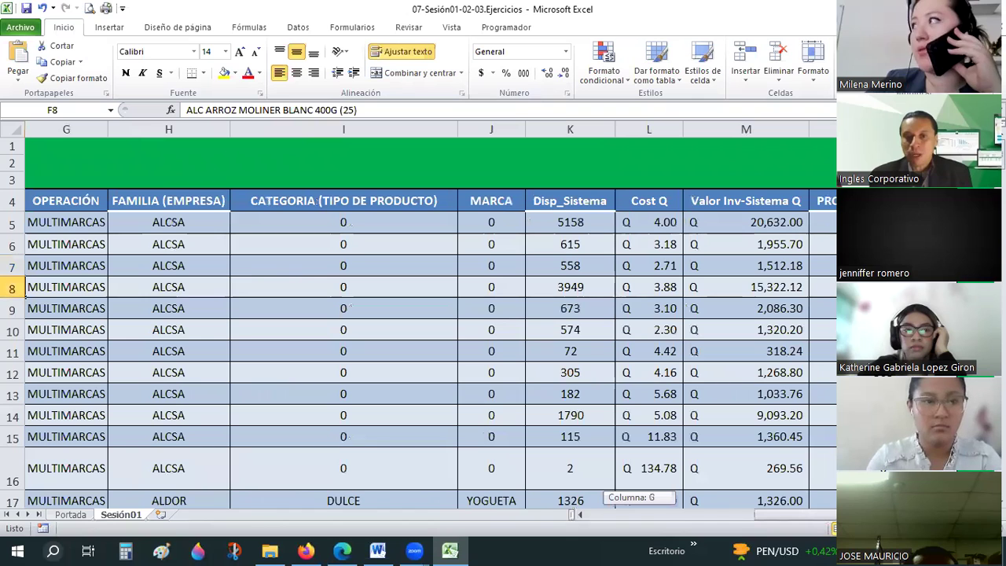
drag(561, 485, 562, 486)
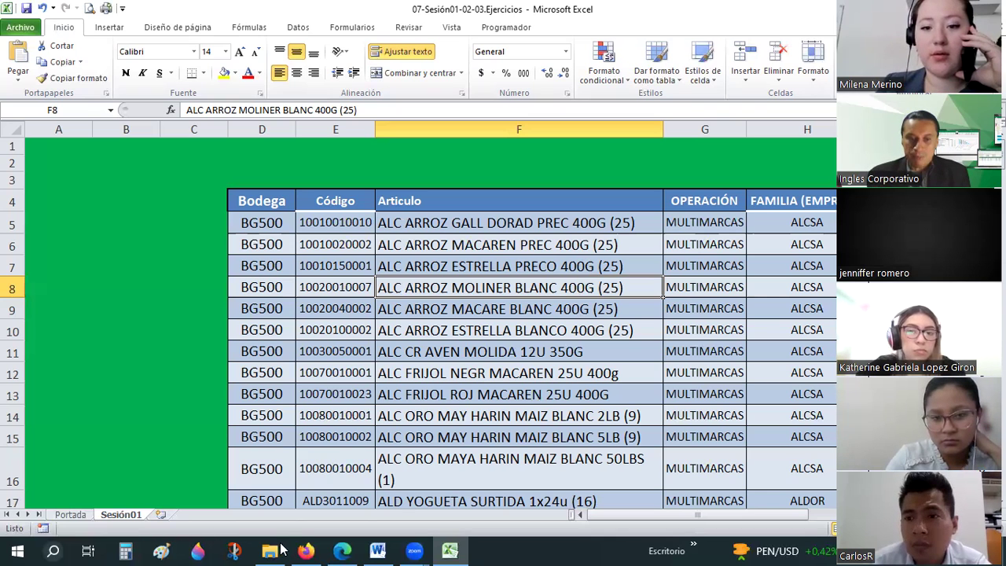
Open the ConceptosbásicosdeEXCEL workbook from the course folder and switch to its Excel window
key(alt+Tab)
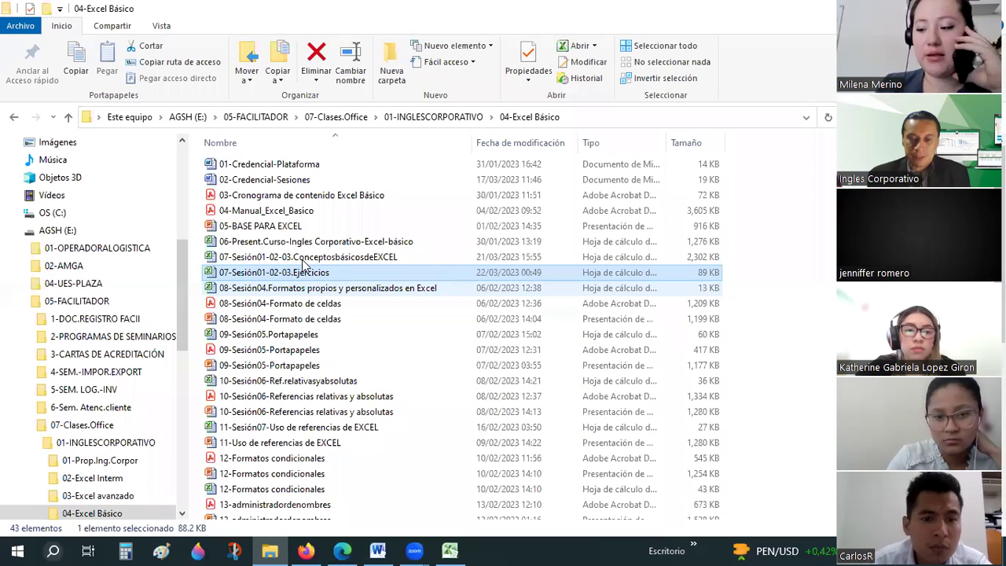
click(302, 258)
click(451, 550)
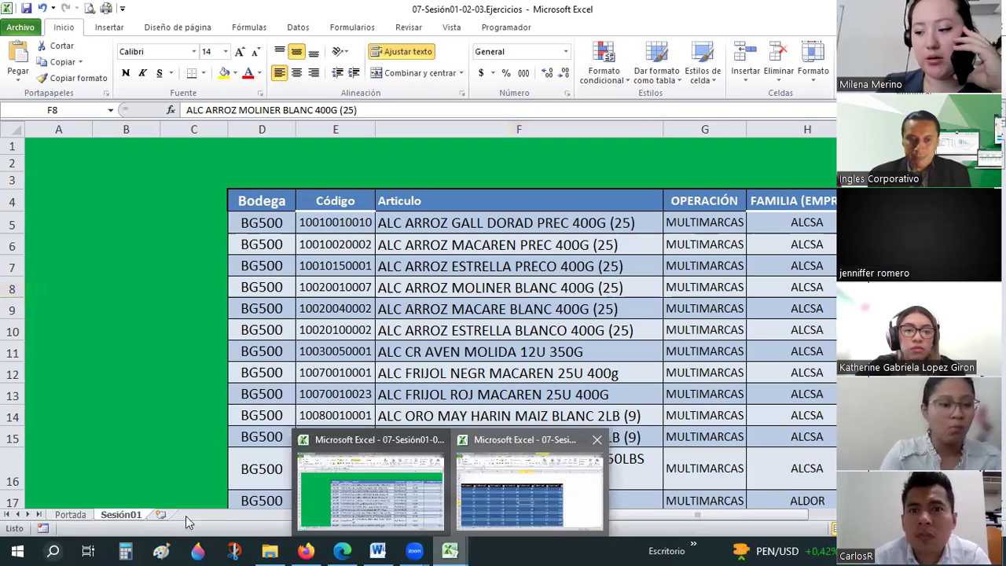
click(525, 483)
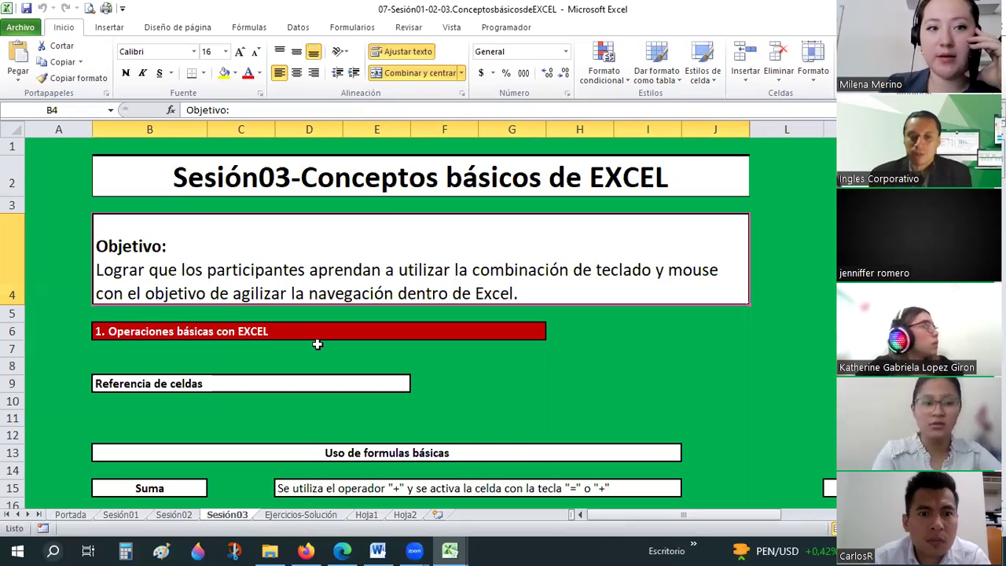
Scroll down the Sesión03 sheet to the 2. Navegación en EXCEL section
scroll(316, 344, down, 2)
scroll(316, 344, down, 1)
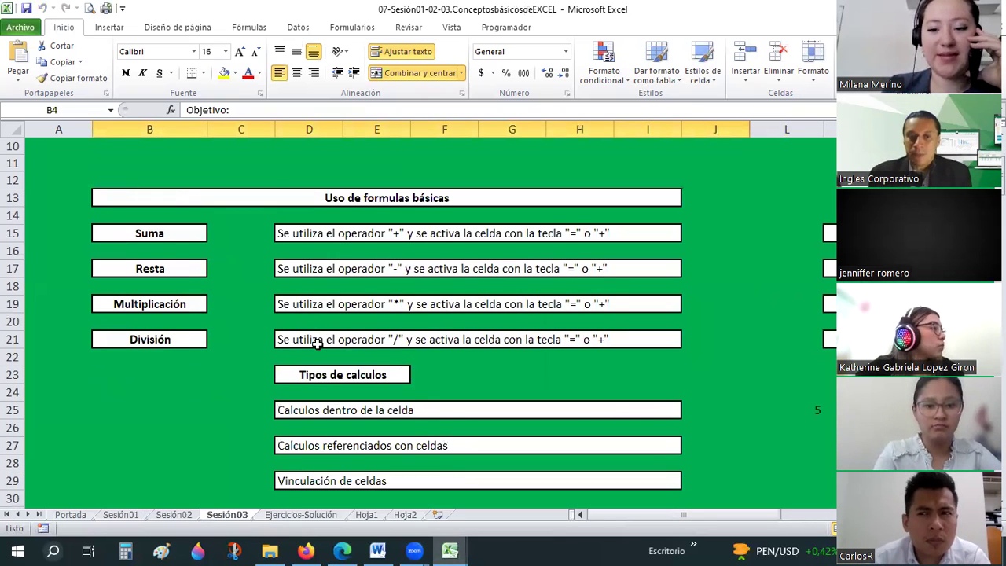
scroll(316, 344, down, 1)
scroll(316, 344, down, 3)
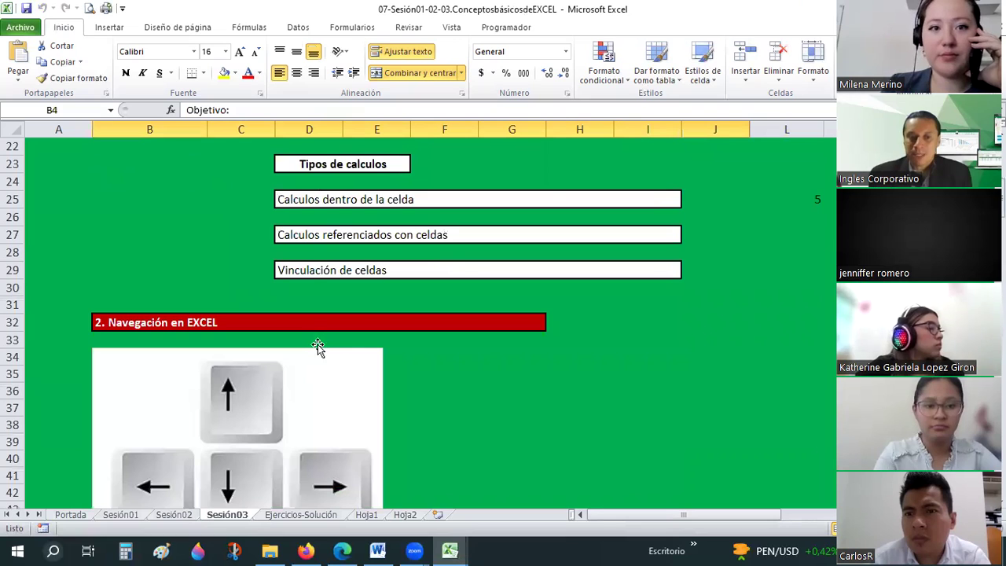
scroll(317, 346, down, 2)
scroll(316, 346, down, 1)
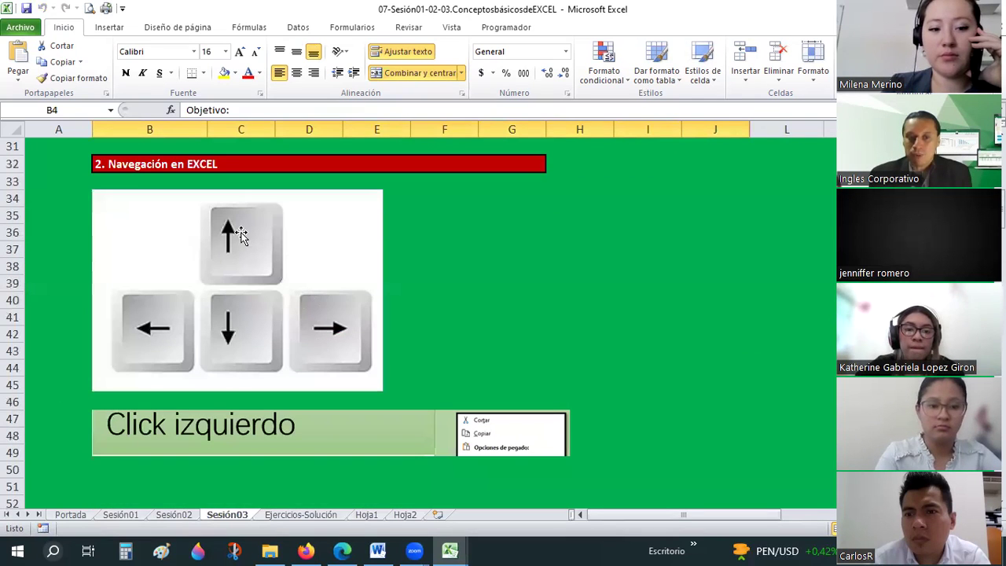
Start at cell I35 and move the active cell with arrow keys, ending on H35
click(638, 219)
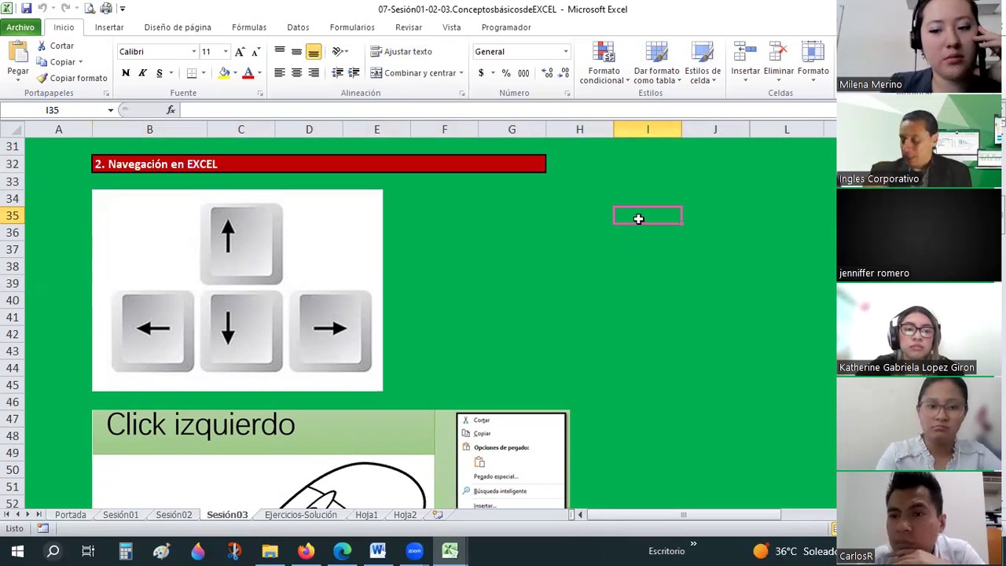
key(Down)
key(Down)
key(Down)
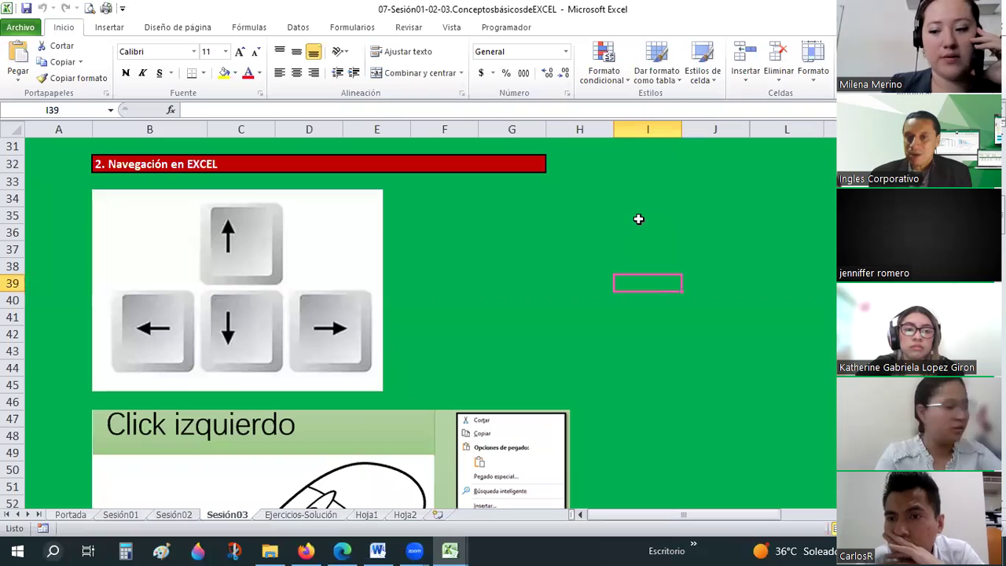
key(Up)
key(Up)
key(Up)
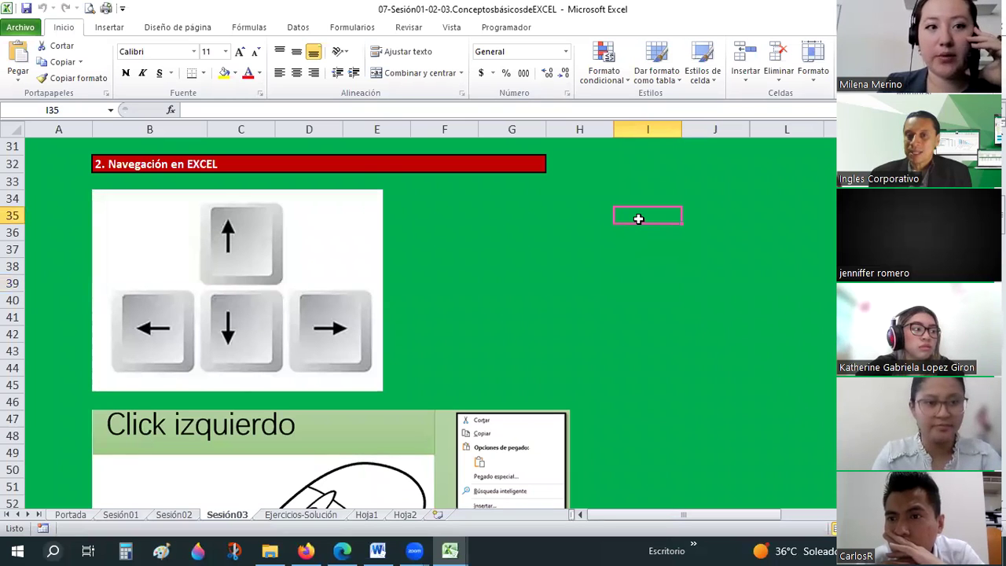
key(Left)
key(Left)
key(Left)
key(Right)
key(Right)
key(Right)
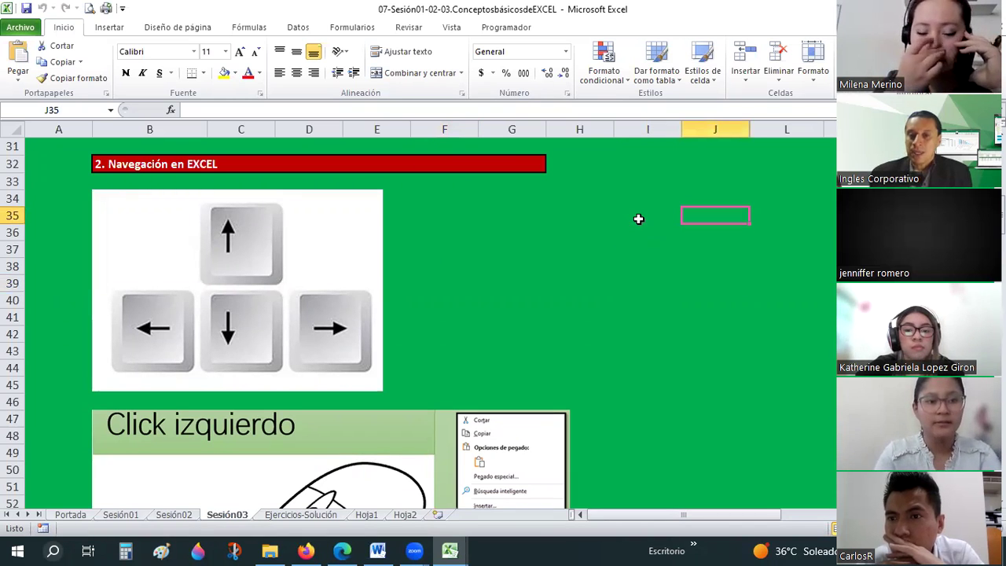
key(Left)
scroll(611, 252, down, 2)
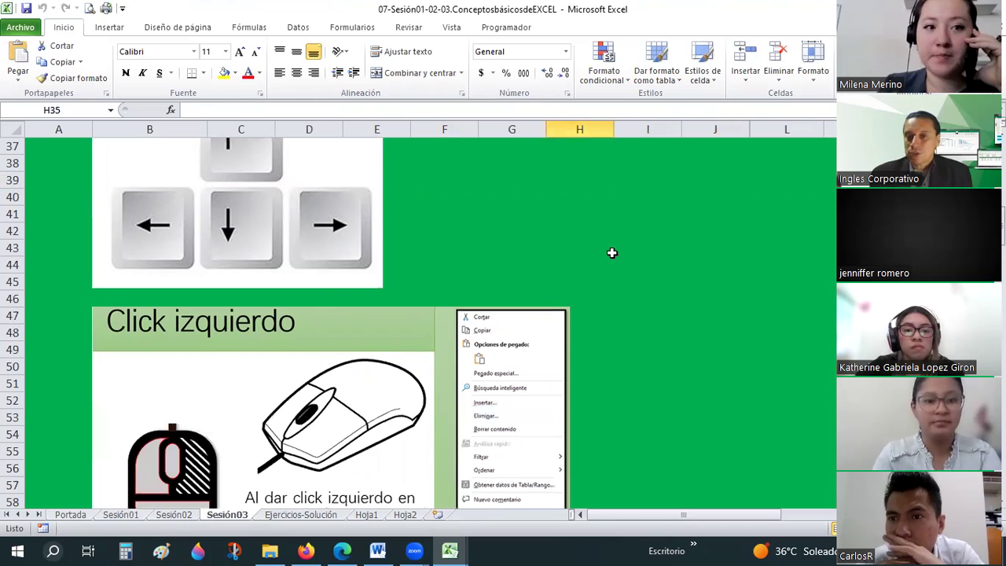
scroll(590, 206, up, 2)
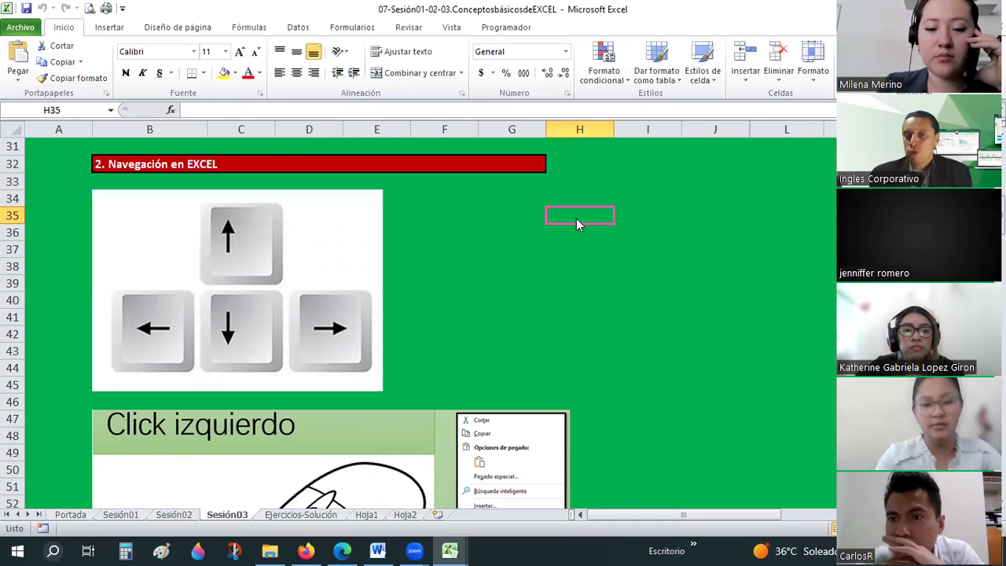
Bring up and dismiss the shortcut menu for cell H35 twice
right_click(577, 220)
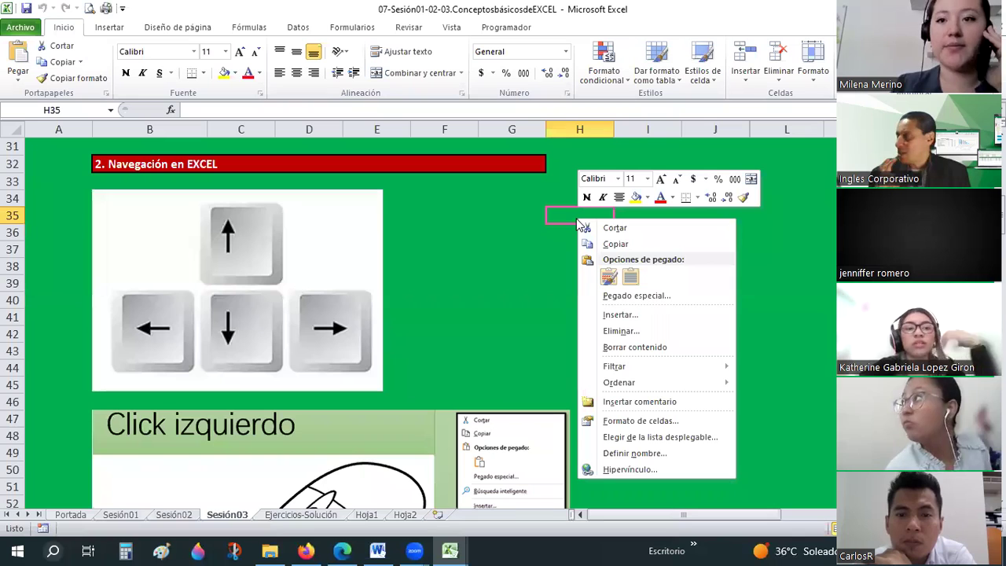
click(502, 243)
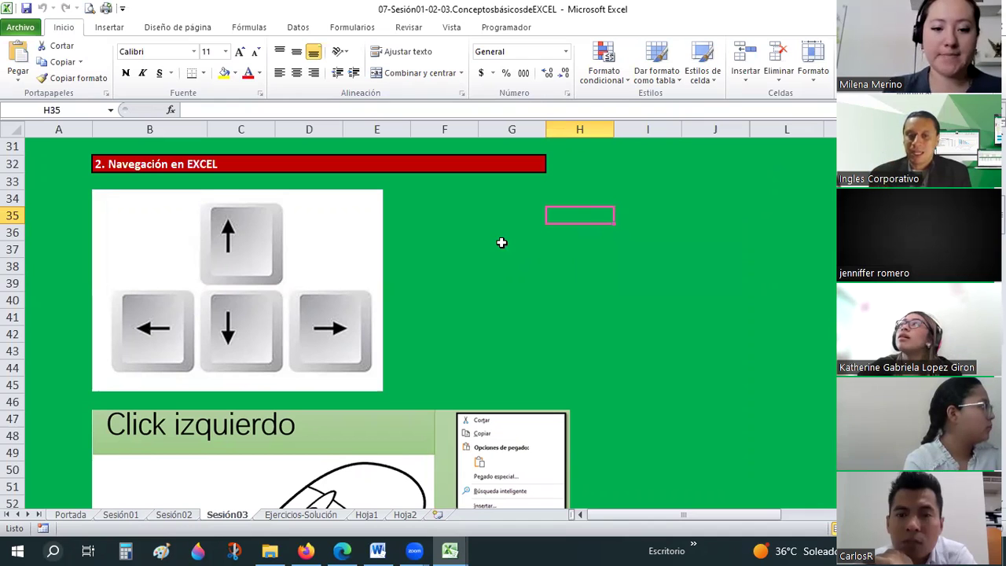
right_click(609, 217)
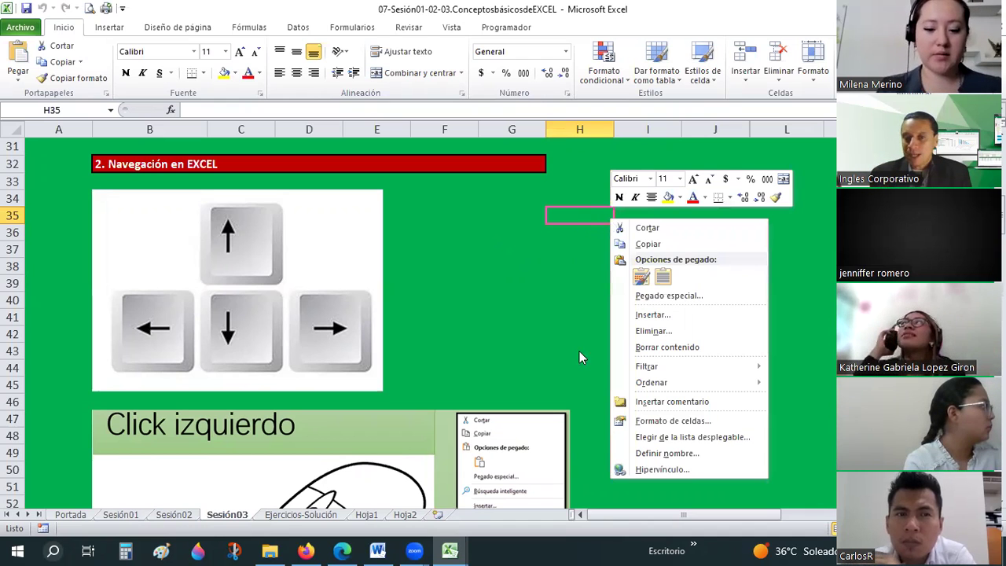
key(Escape)
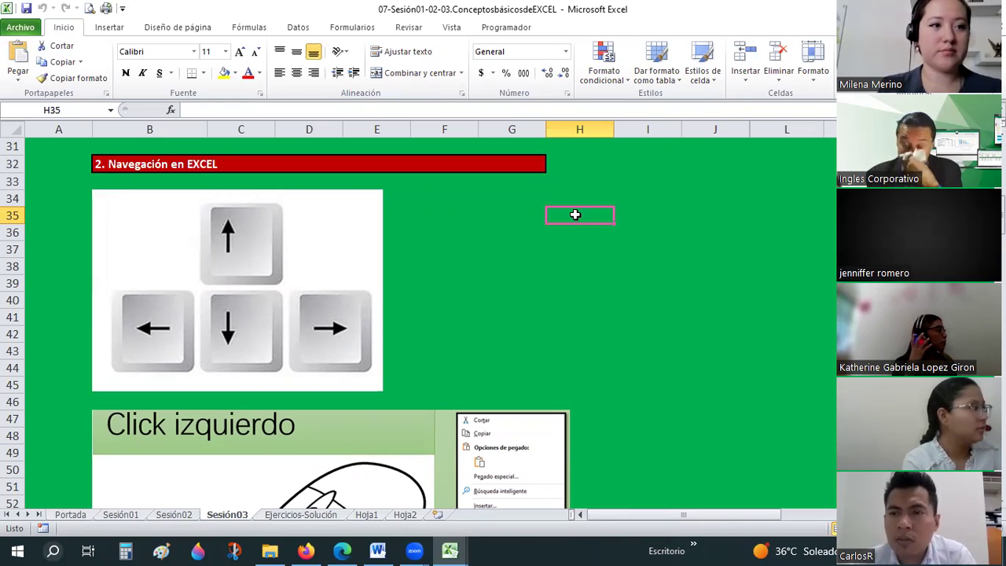
Select the cell block H35:L44 and show the Borders choices
shift+click(741, 221)
key(shift+Right)
key(shift+Right)
key(shift+Down)
key(shift+Down)
key(shift+Down)
key(shift+Down)
key(shift+Down)
key(shift+Down)
key(shift+Down)
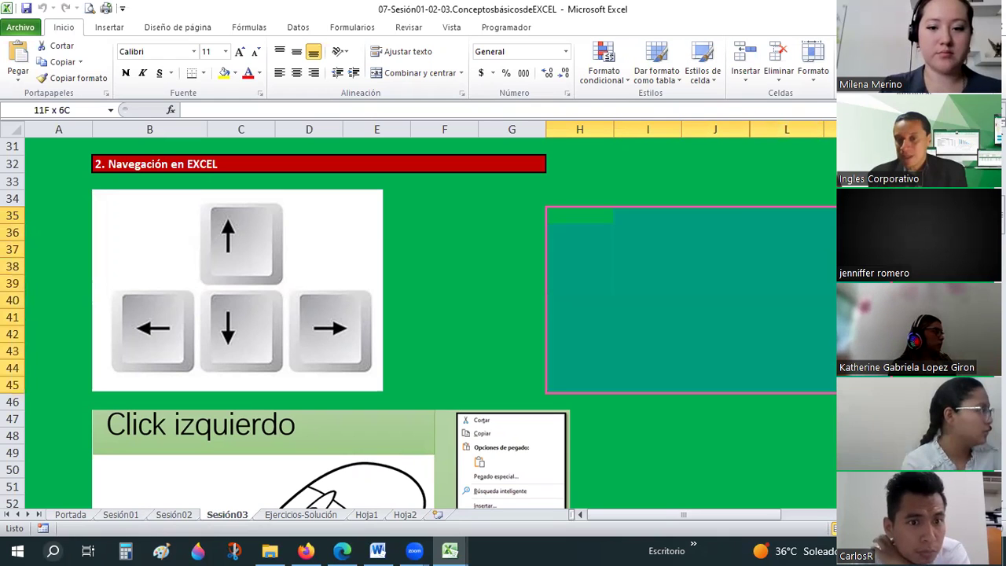
shift+click(344, 334)
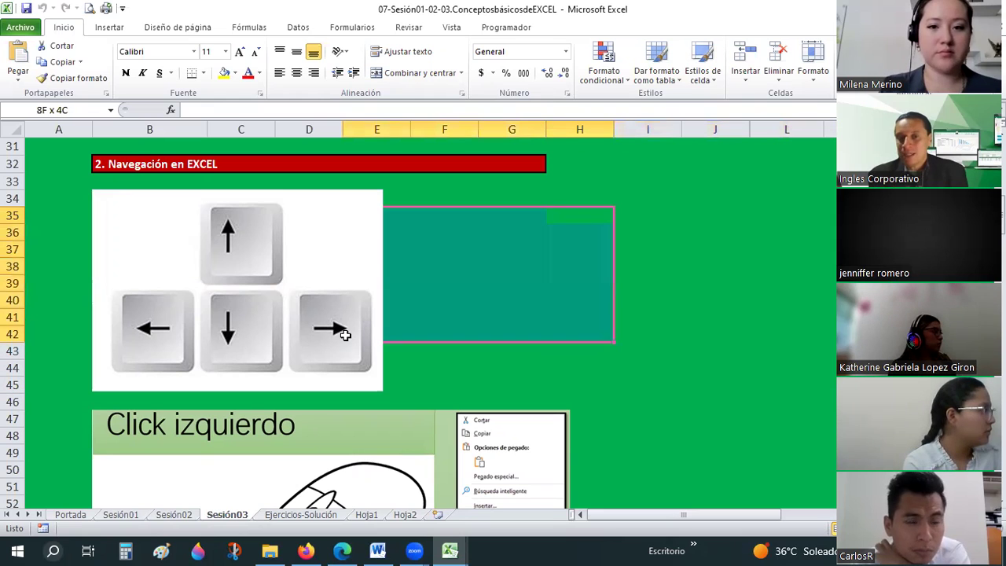
shift+click(809, 481)
shift+click(802, 232)
shift+click(920, 350)
shift+click(919, 368)
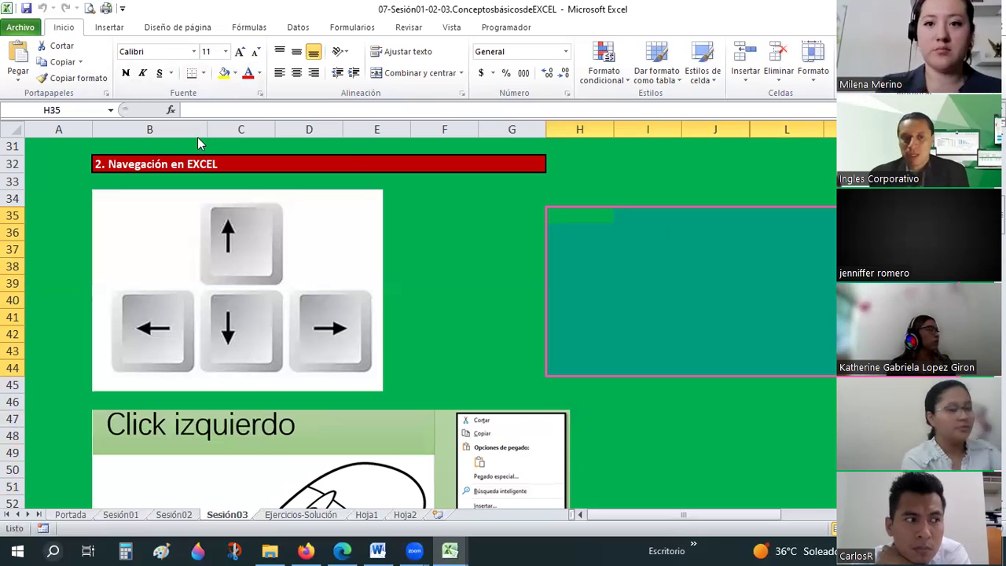
click(203, 73)
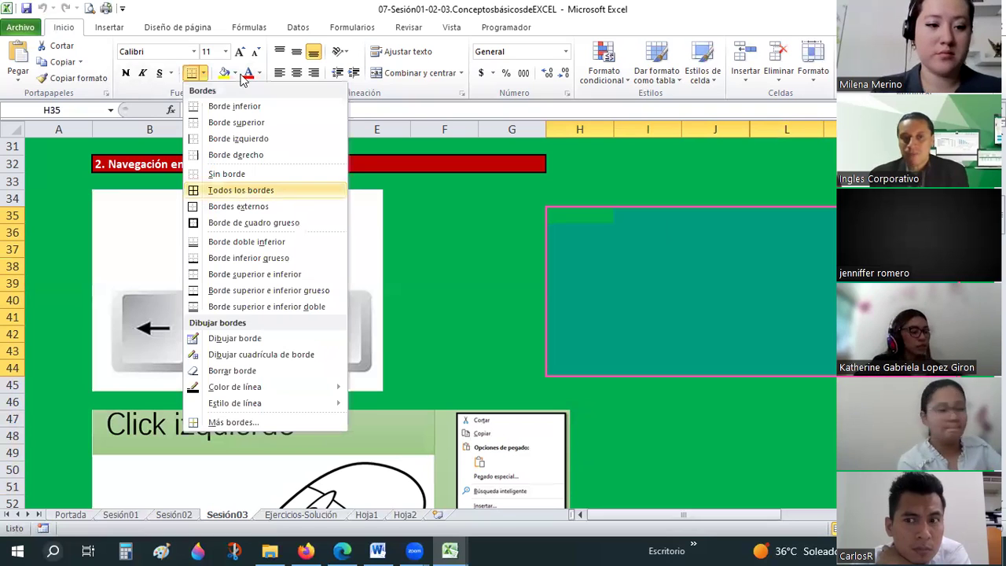
click(211, 190)
click(225, 73)
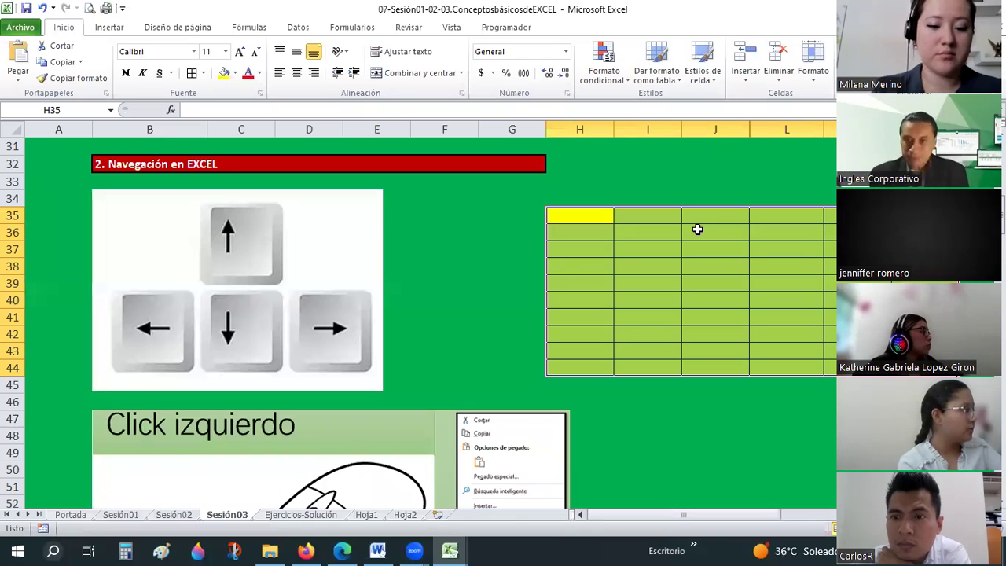
key(ctrl+z)
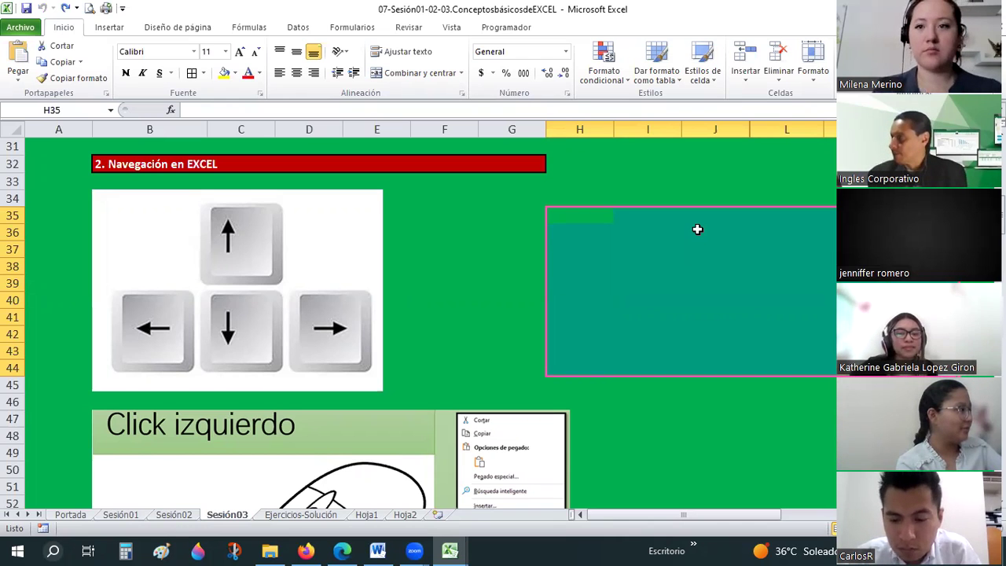
click(660, 272)
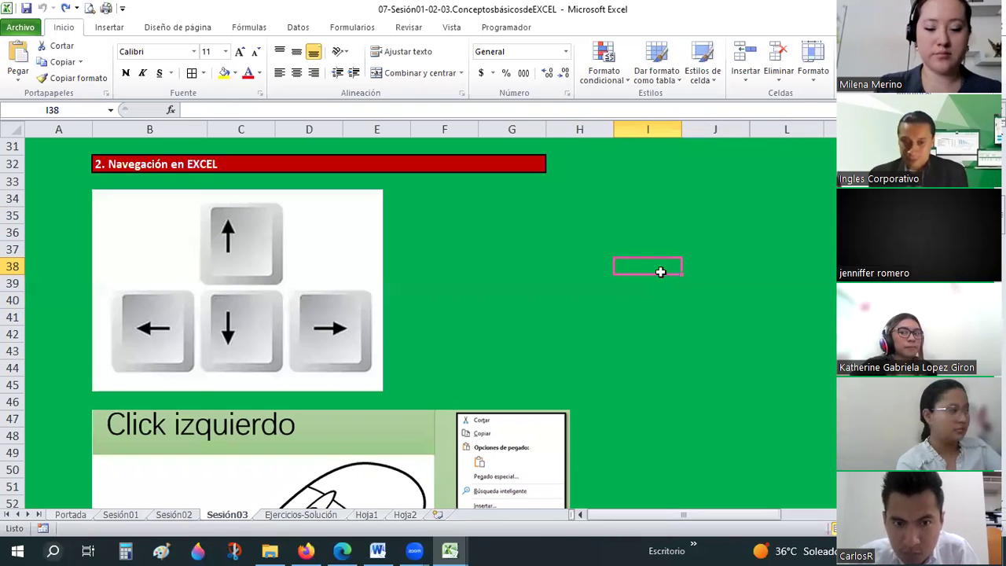
scroll(660, 272, down, 4)
scroll(659, 272, down, 7)
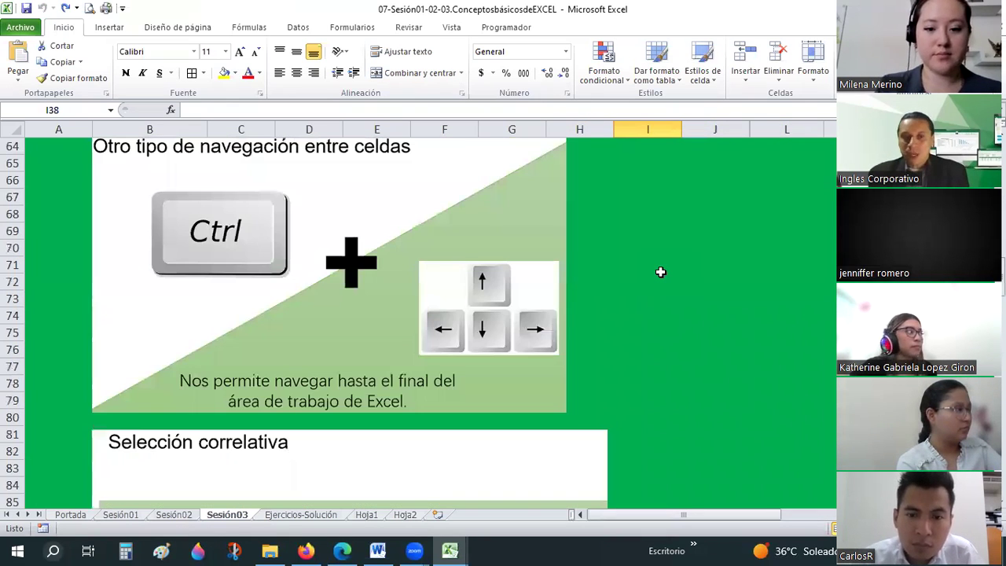
scroll(660, 272, up, 2)
scroll(660, 272, up, 1)
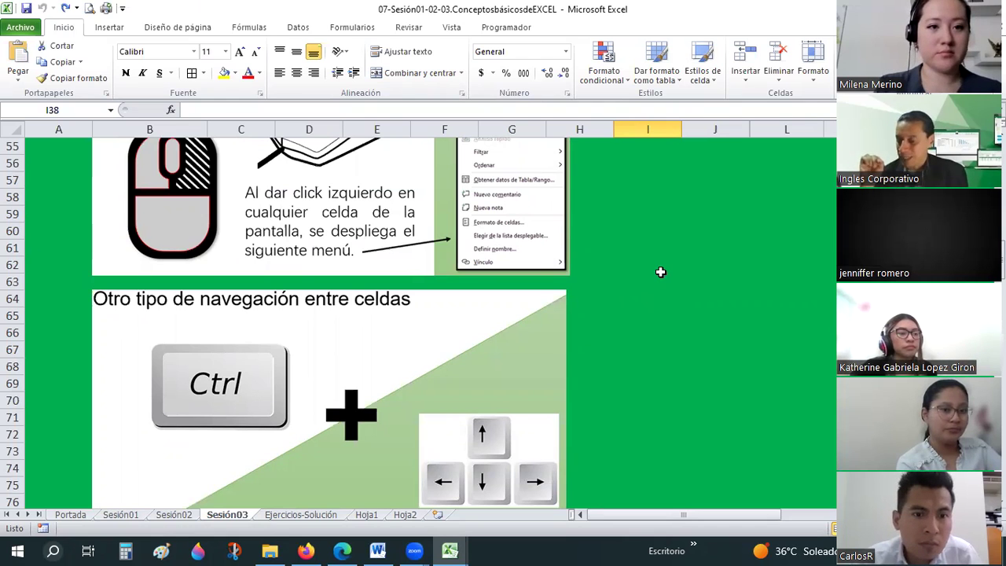
click(661, 273)
key(ctrl+Right)
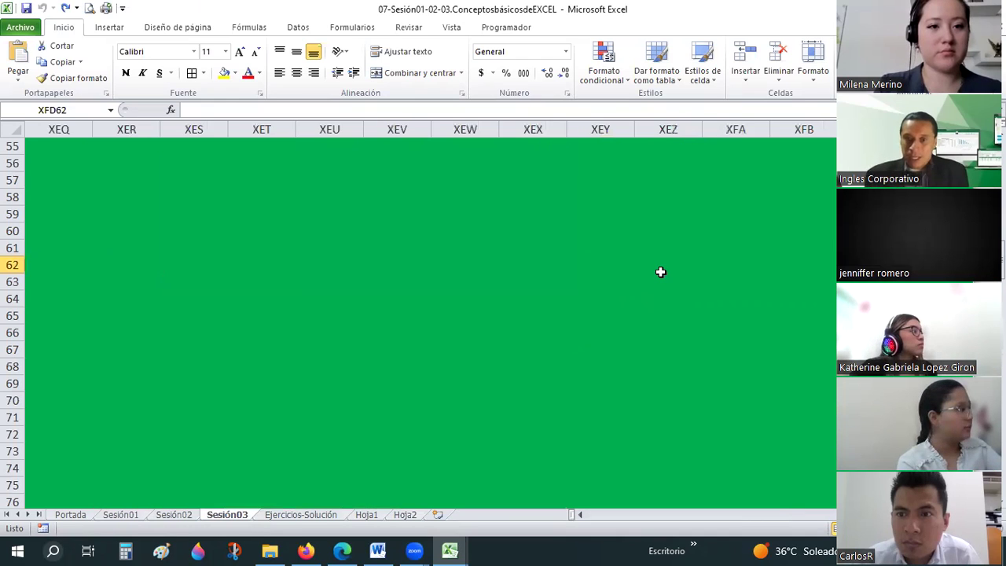
key(ctrl+Left)
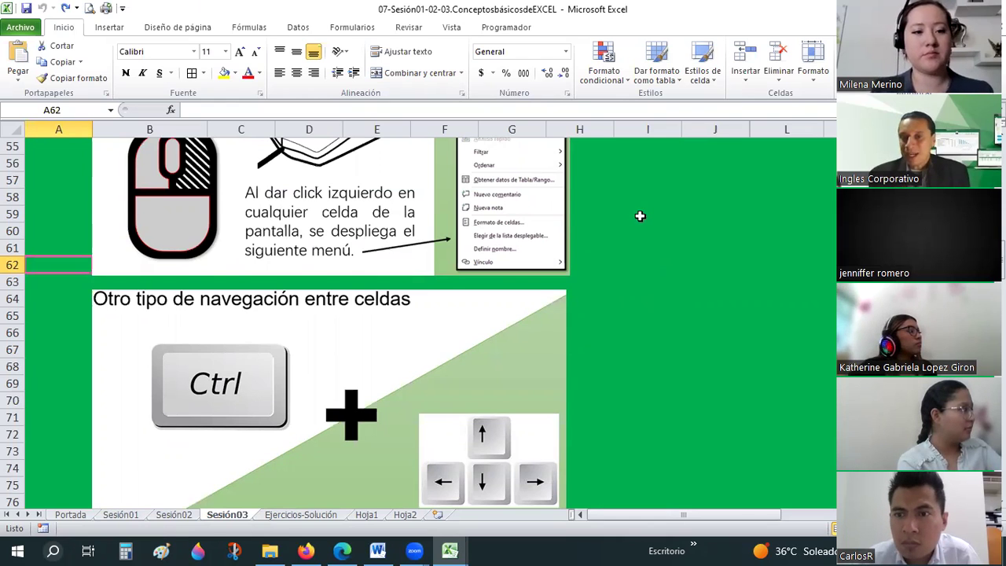
scroll(640, 216, down, 1)
key(ctrl+Right)
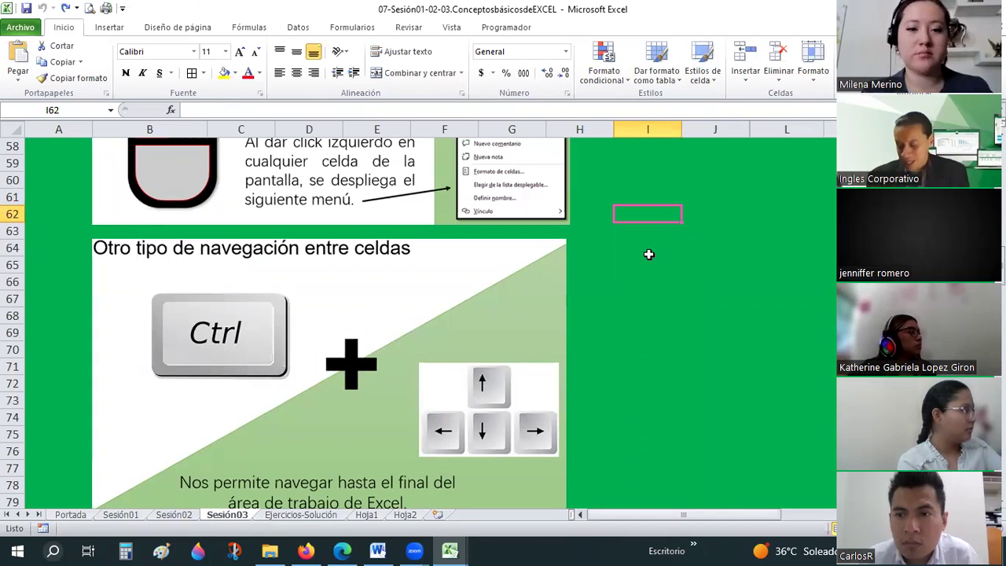
key(ctrl+Right)
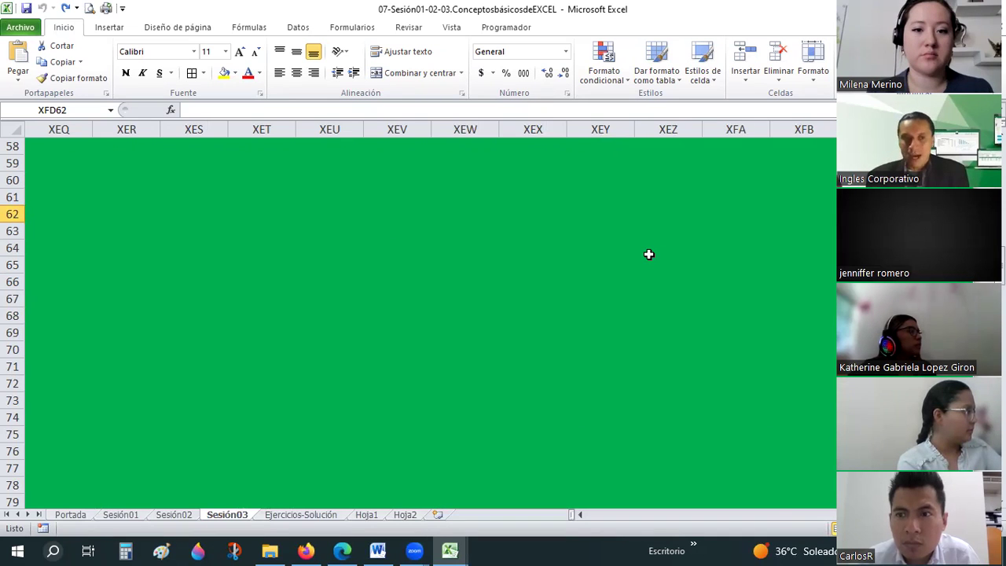
key(ctrl+Left)
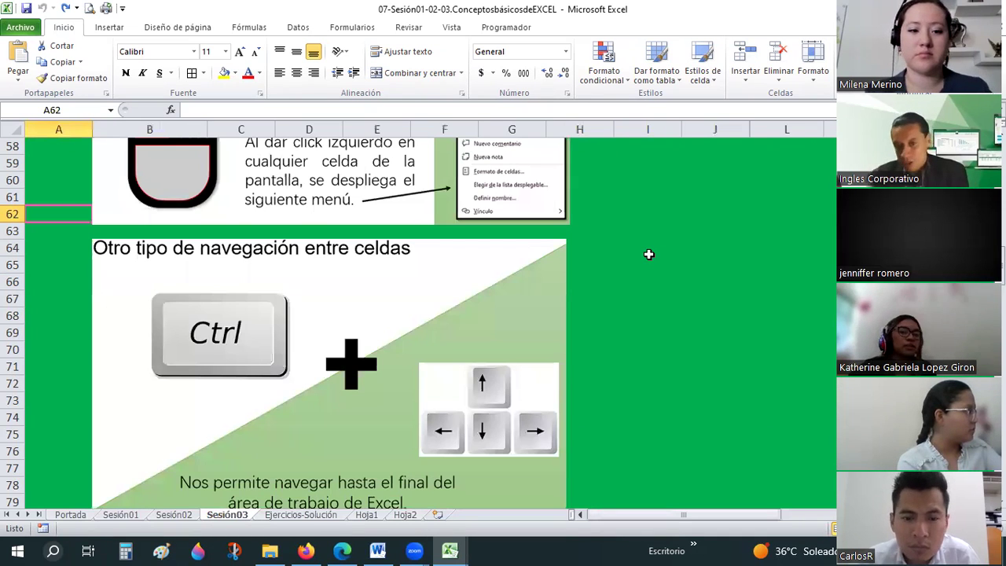
key(ctrl+Down)
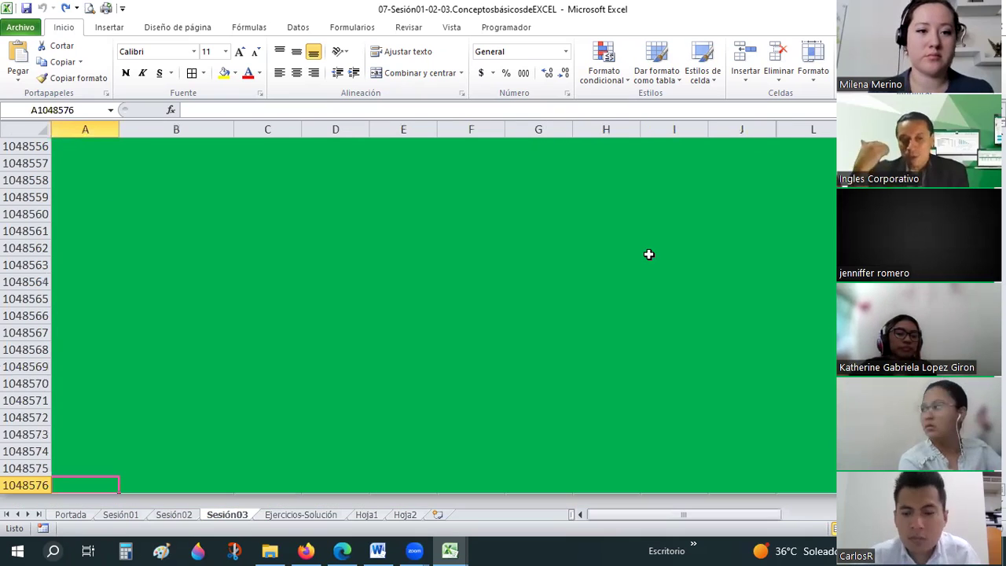
key(ctrl+Up)
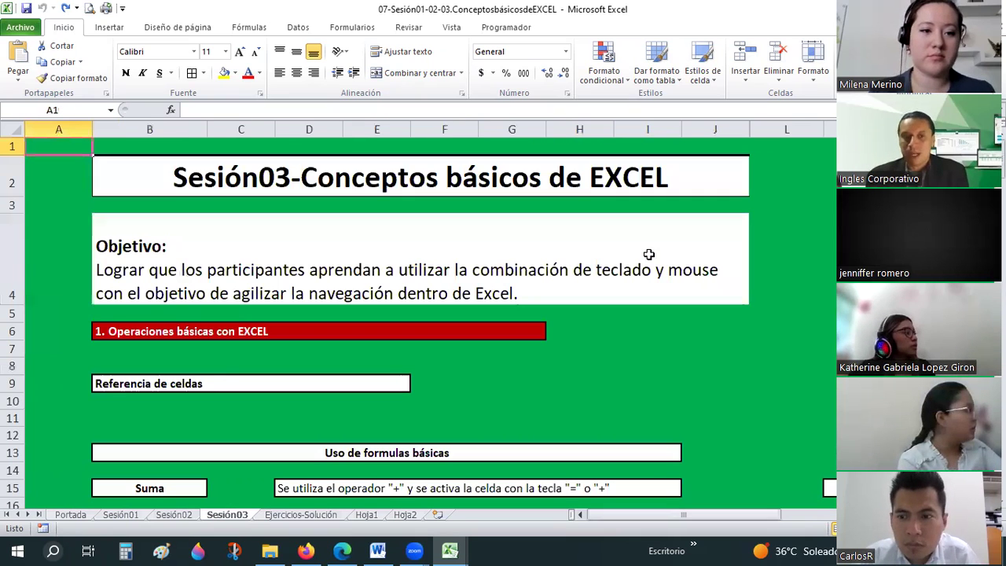
scroll(648, 254, down, 4)
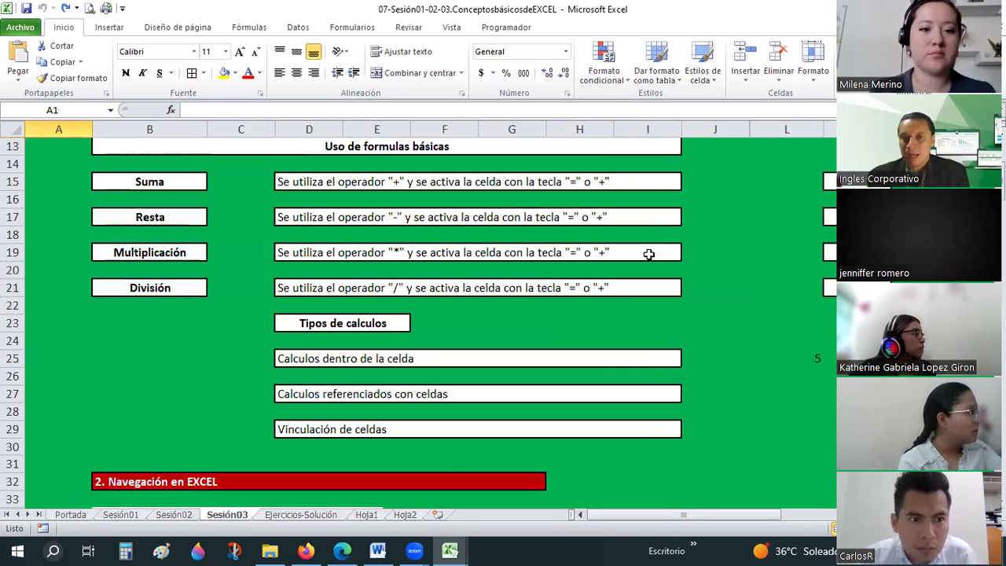
scroll(648, 253, down, 7)
scroll(648, 254, down, 10)
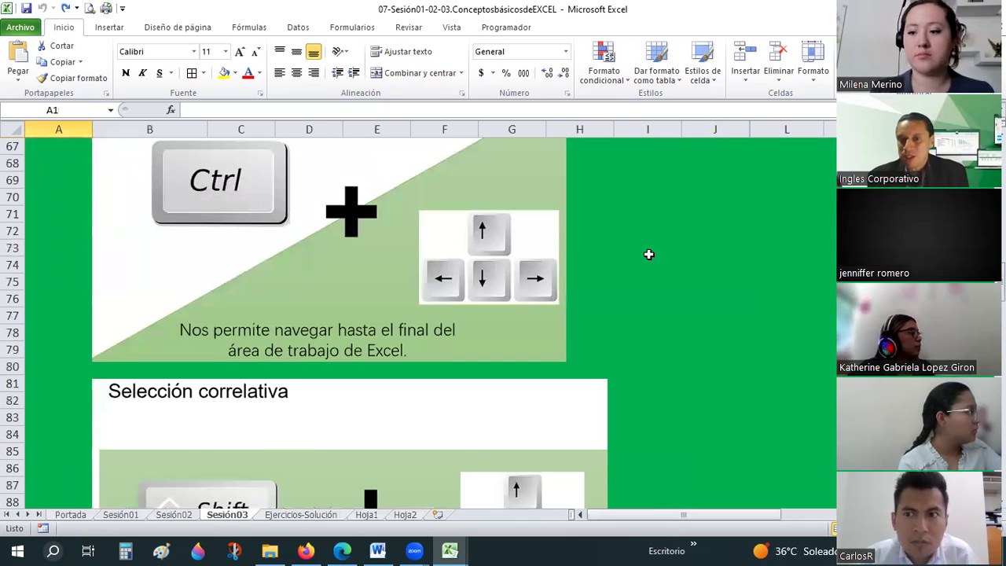
scroll(728, 242, up, 2)
Enter HOLA in cell J65
click(689, 219)
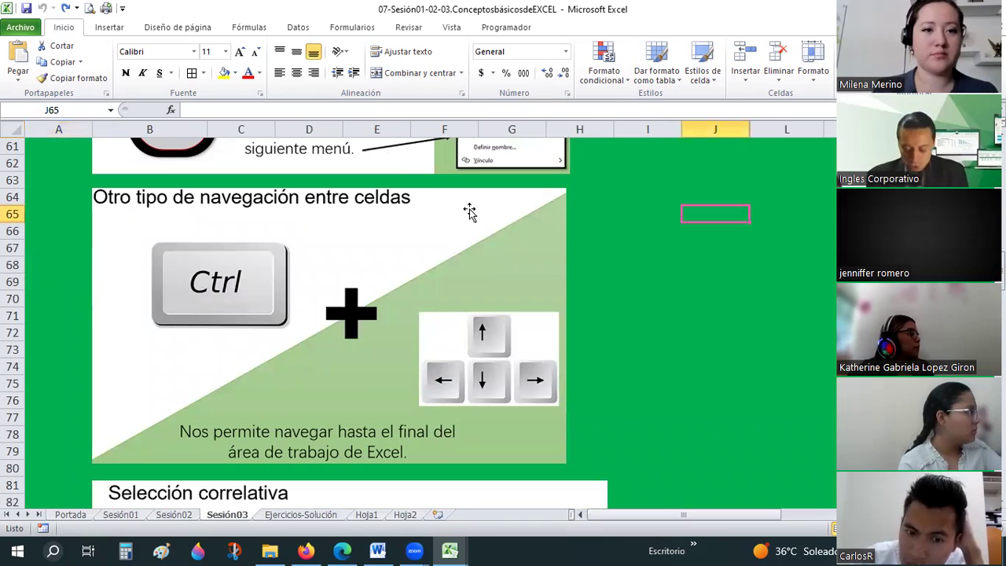
text(H)
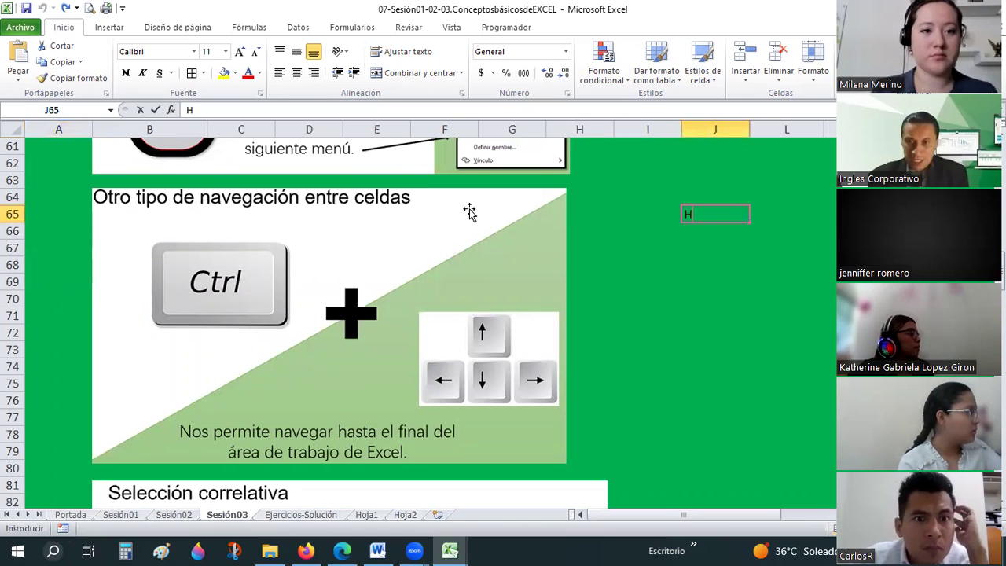
text(OLA)
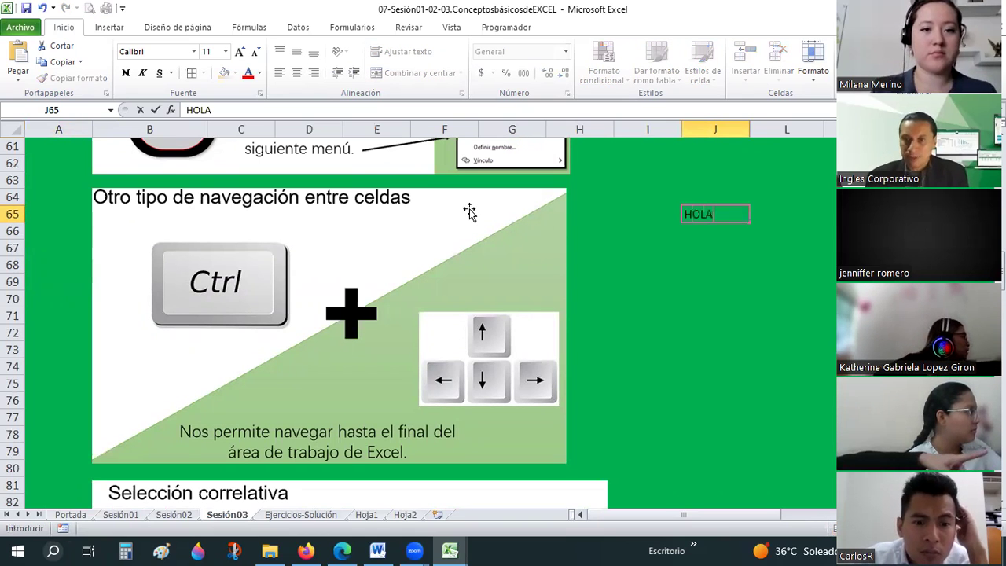
key(Return)
key(Up)
key(Left)
key(Left)
key(Right)
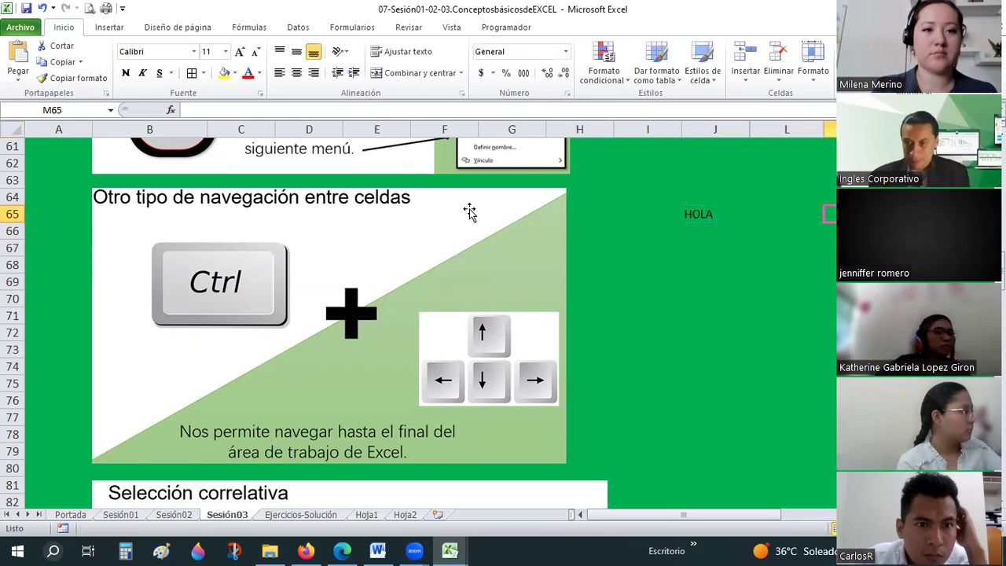
Enter Bienvenidos in M65 and Excel básico in O65, then select J65 and M65
text(Bie)
key(BackSpace)
key(BackSpace)
text(nvenid)
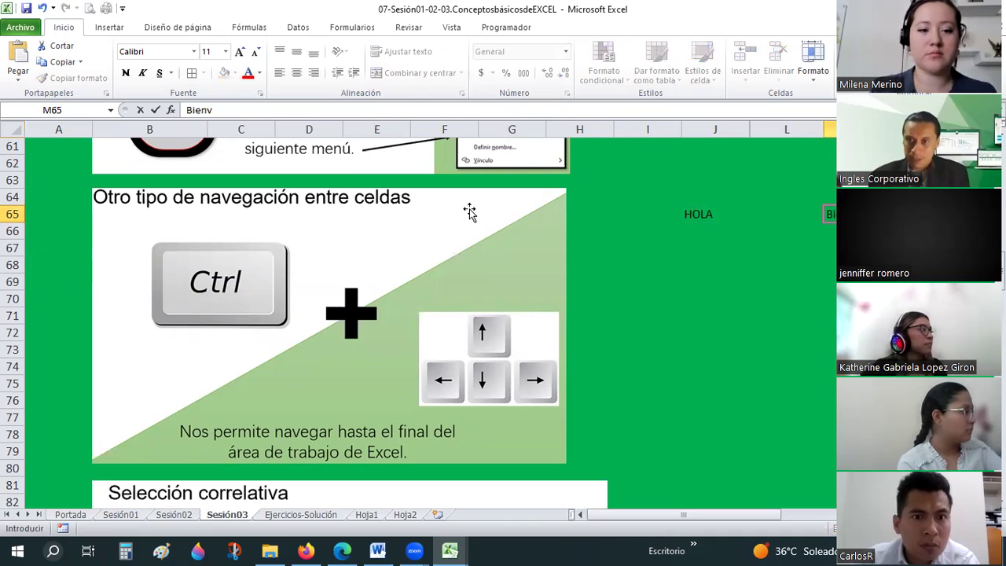
text(os)
key(Tab)
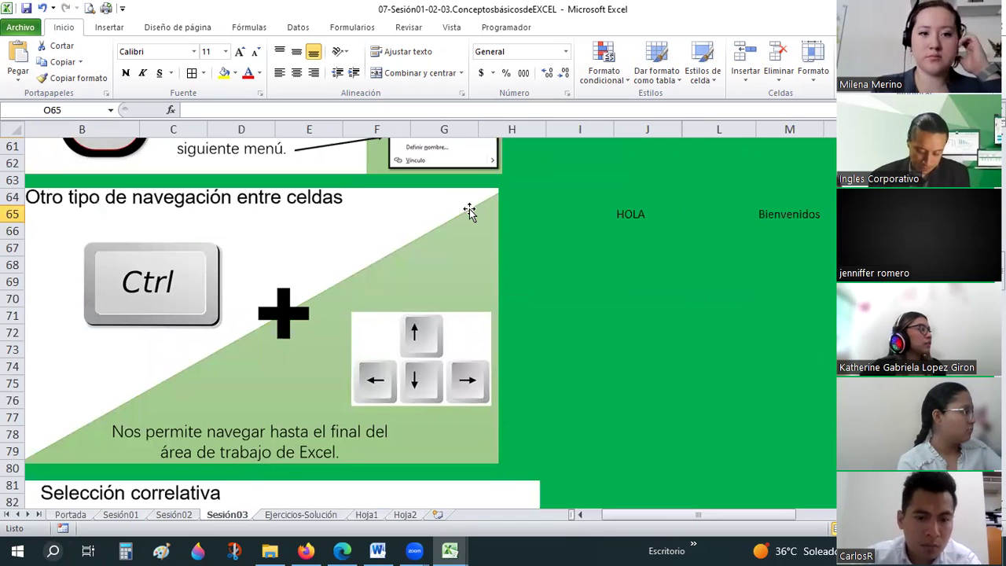
text(Excel básico)
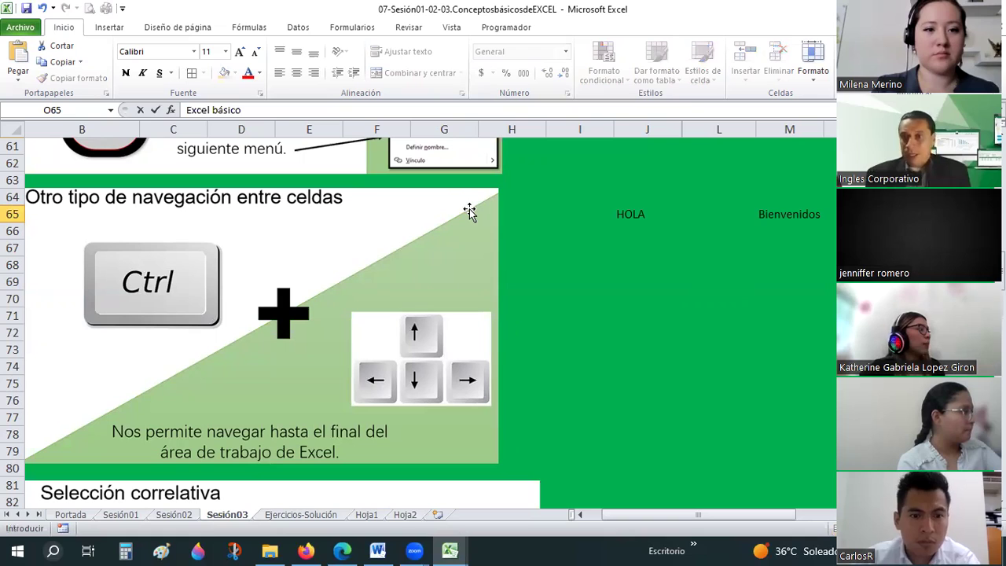
key(Return)
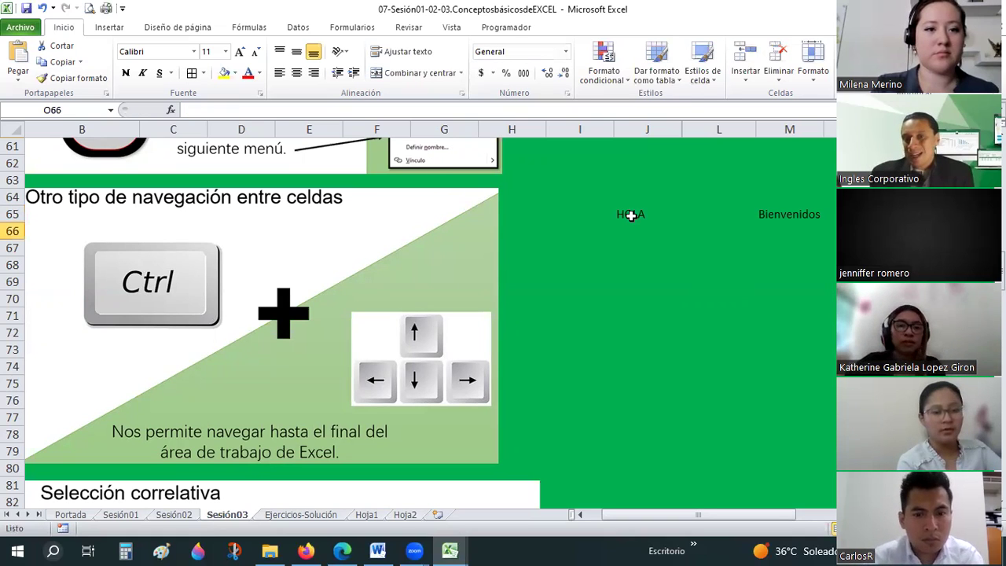
click(630, 215)
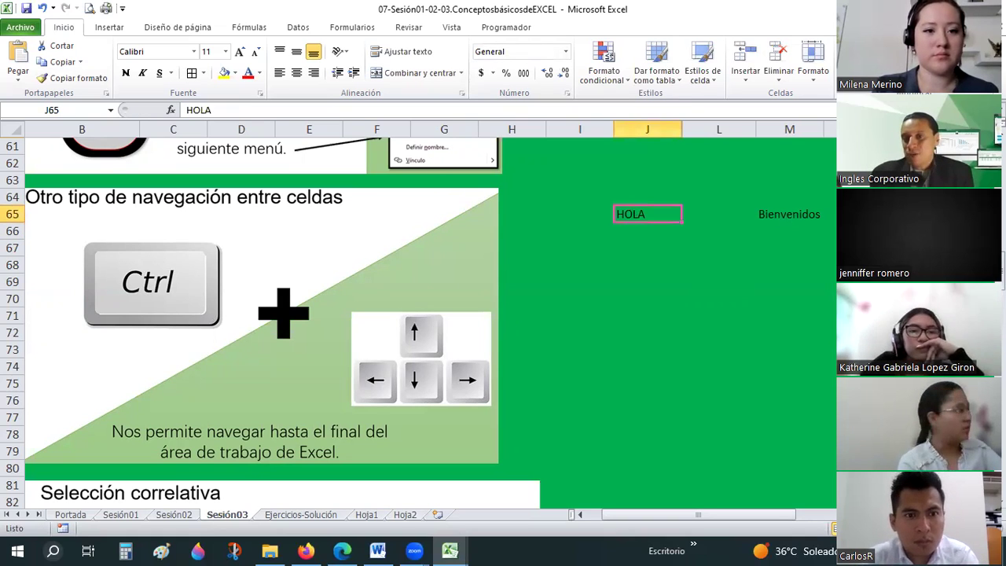
click(790, 215)
Select HOLA through Bienvenidos in row 65 and center them vertically and horizontally
key(ctrl+Left)
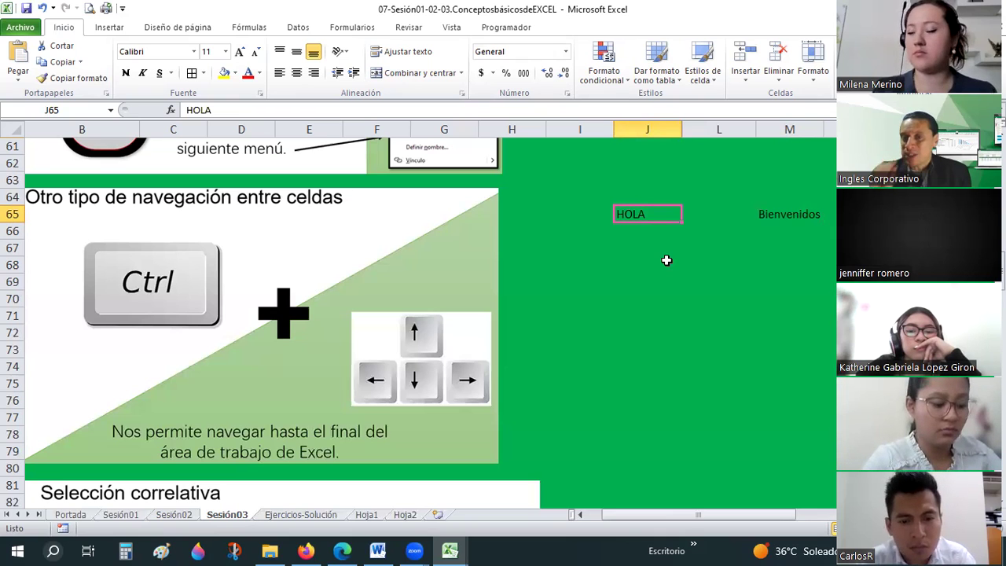
click(660, 269)
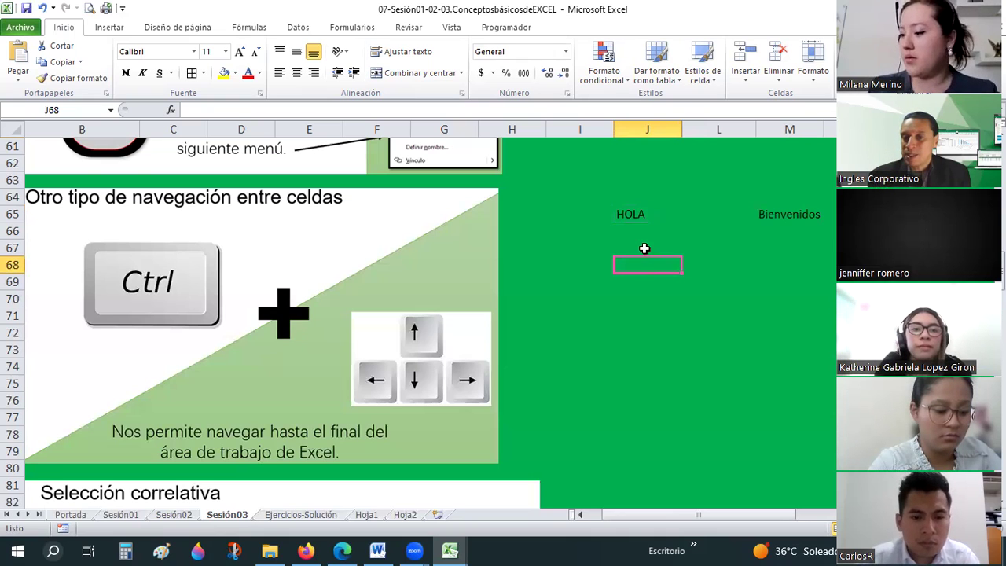
drag(630, 213, 833, 231)
drag(478, 117, 298, 76)
click(297, 52)
click(297, 72)
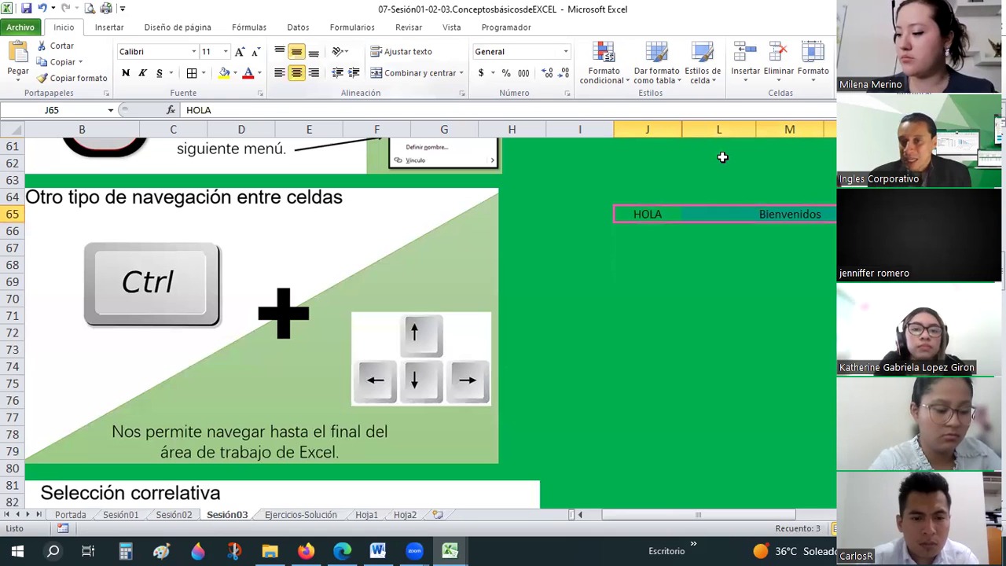
Select columns L and N, reselect row 65 from HOLA to Bienvenidos, then clear the selection
click(718, 130)
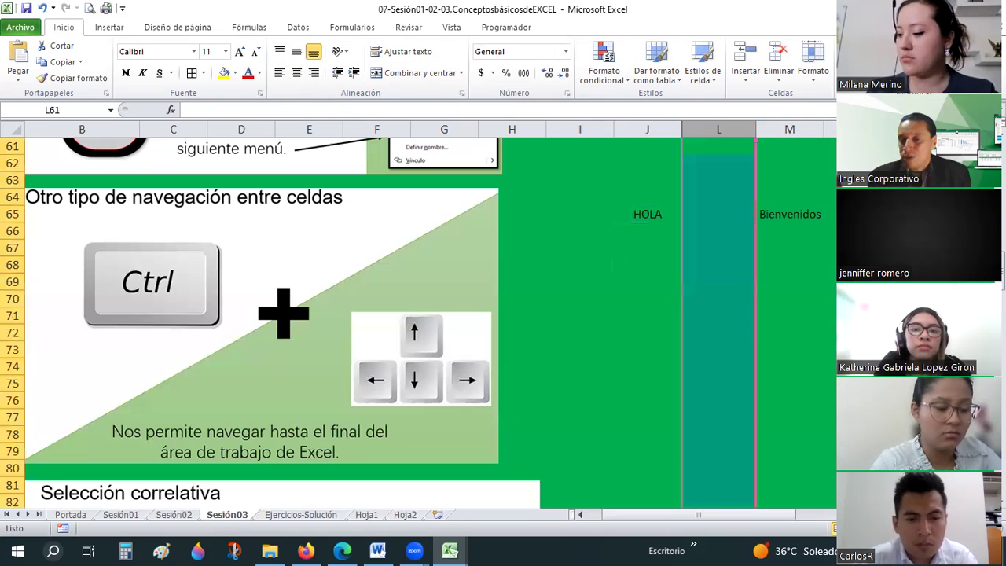
click(829, 130)
click(705, 214)
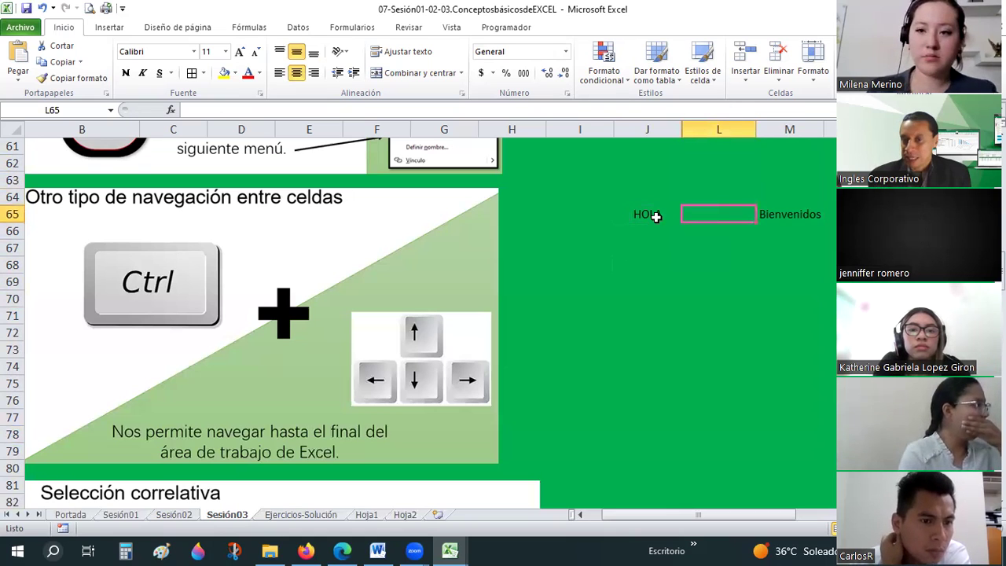
drag(655, 216, 832, 213)
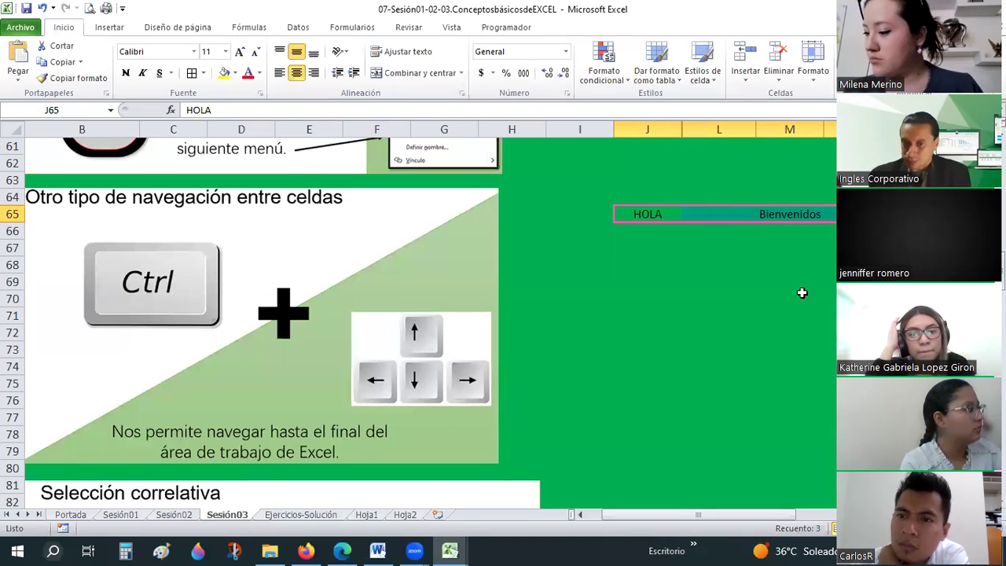
click(802, 292)
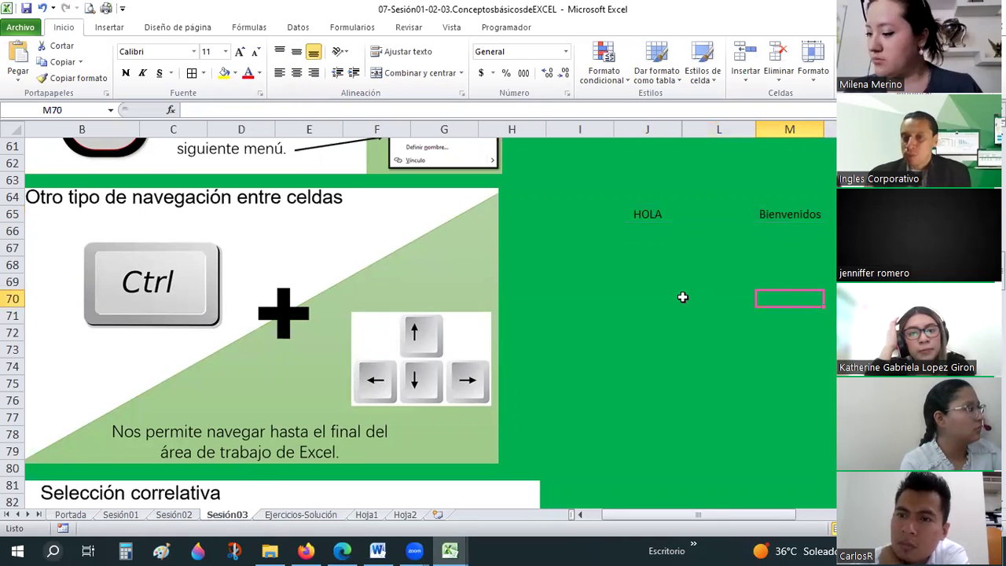
Copy the HOLA/Bienvenidos pair in J65:M65 and paste it into J68 and J71
click(644, 212)
key(ctrl+shift+Right)
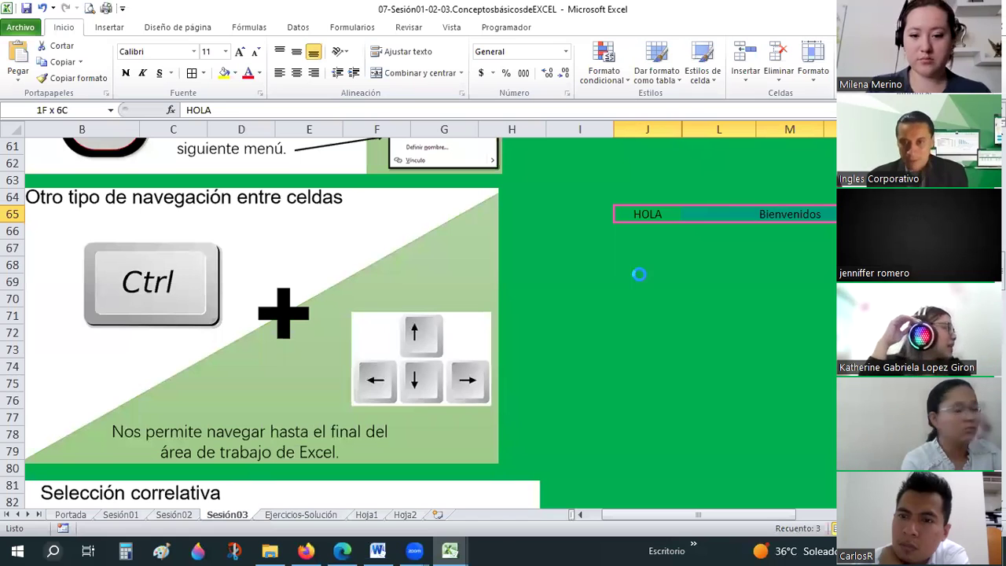
key(ctrl+c)
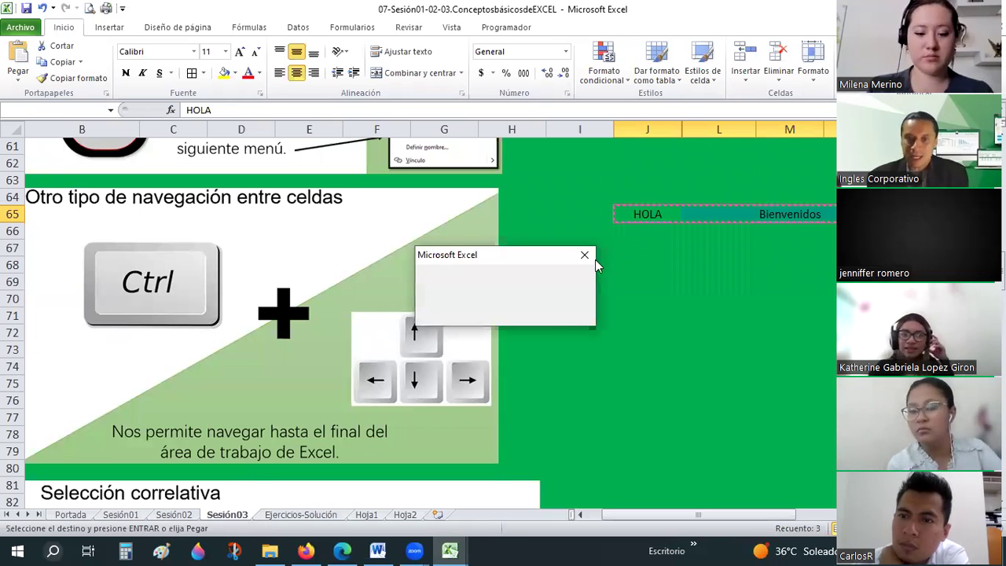
key(Return)
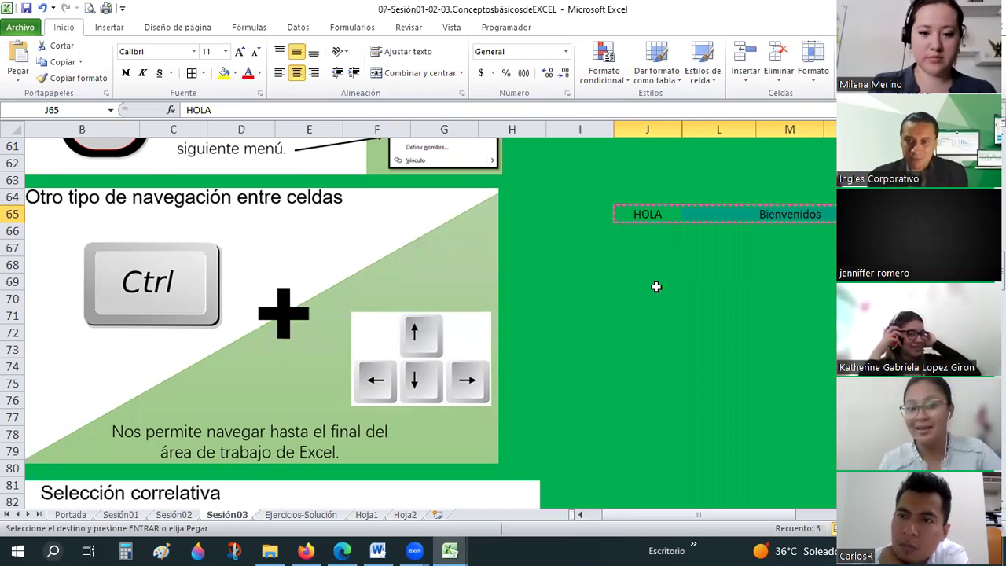
click(652, 264)
key(ctrl+v)
click(653, 316)
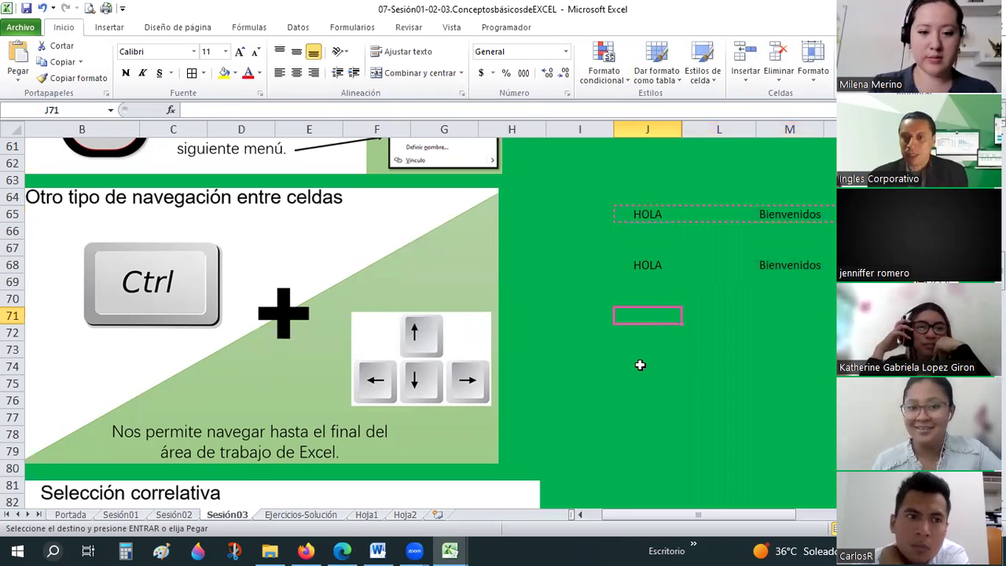
key(ctrl+v)
click(649, 380)
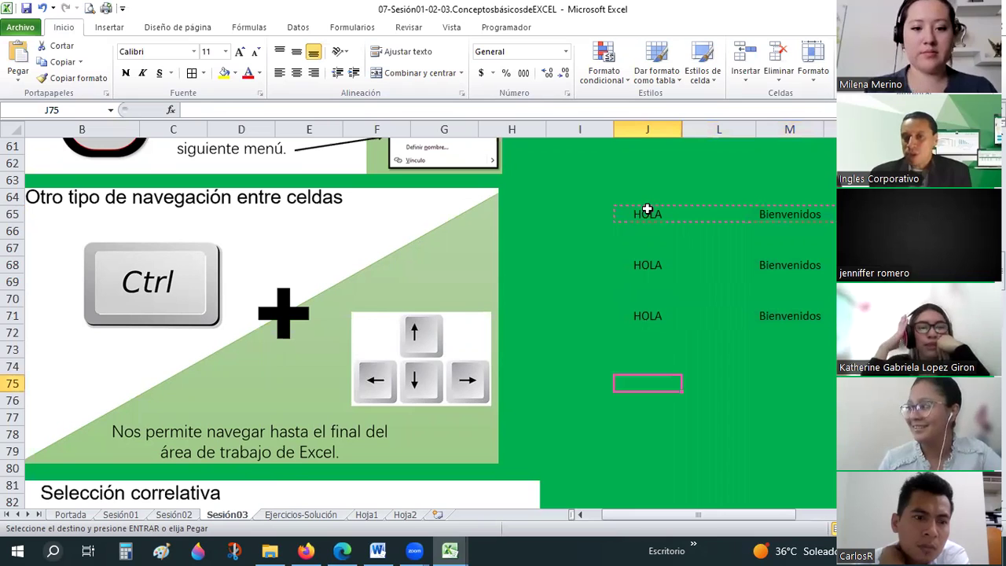
click(647, 209)
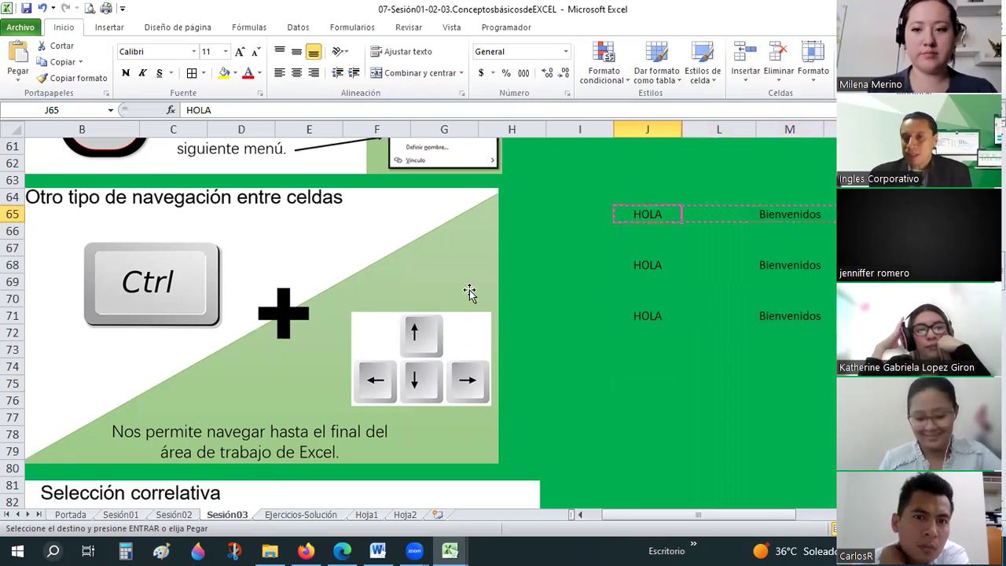
Give HOLA in J65 a thick box border, blue fill, and bold white text
click(204, 73)
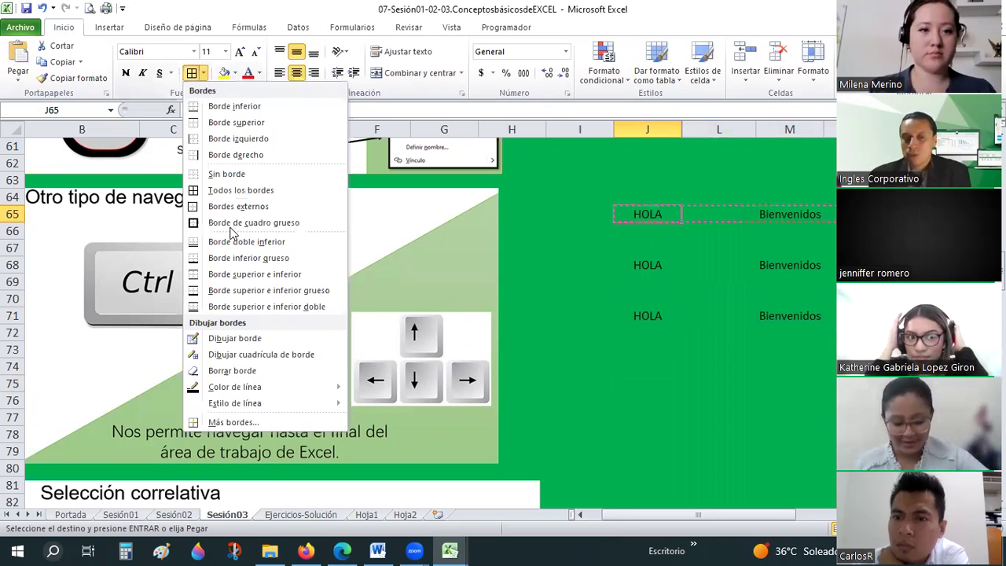
click(236, 223)
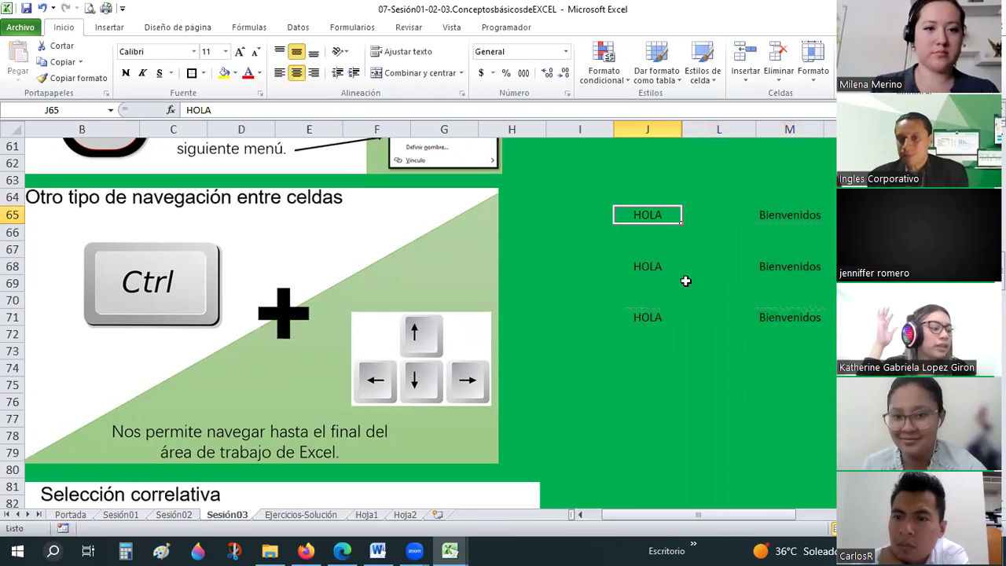
key(Down)
key(Down)
key(Down)
key(Right)
key(Right)
click(660, 216)
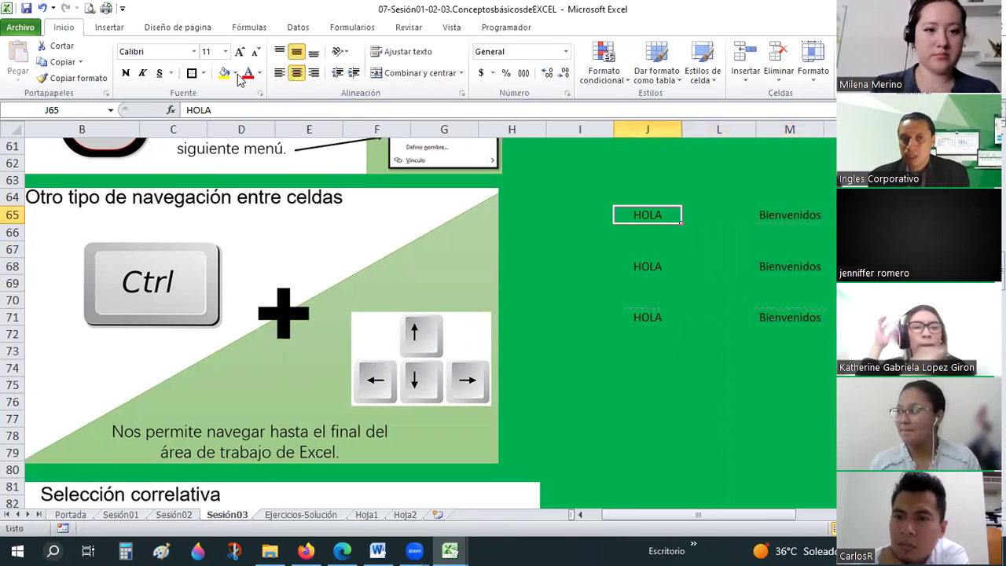
click(234, 74)
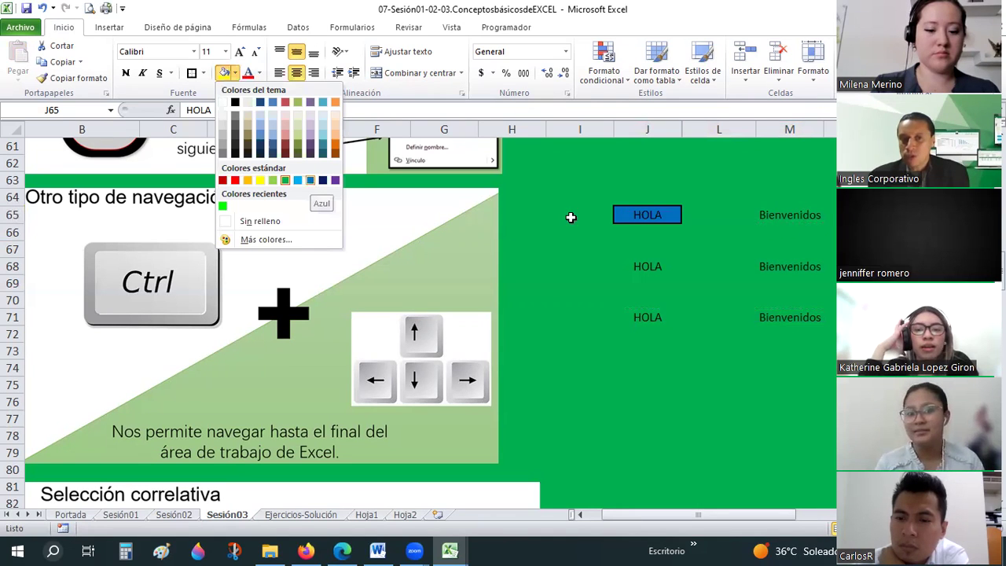
click(244, 91)
click(260, 73)
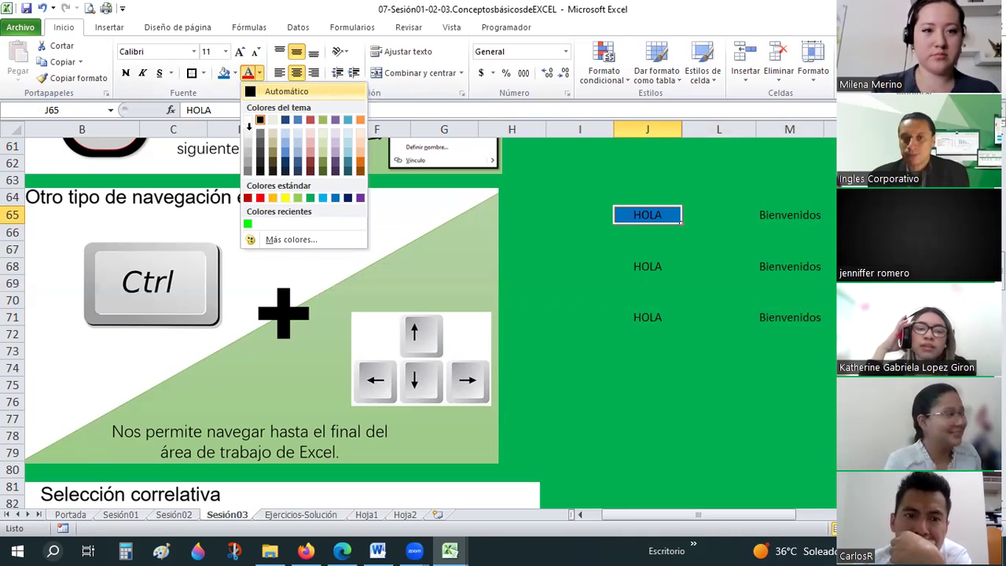
click(272, 120)
click(126, 73)
click(159, 73)
click(777, 341)
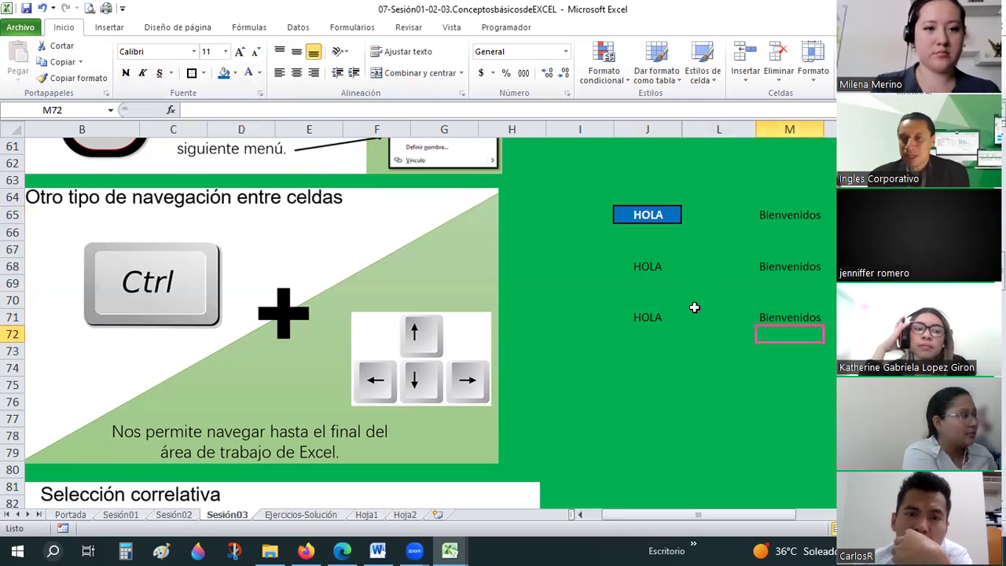
Apply the same blue fill and bold text to Bienvenidos in M65
click(779, 216)
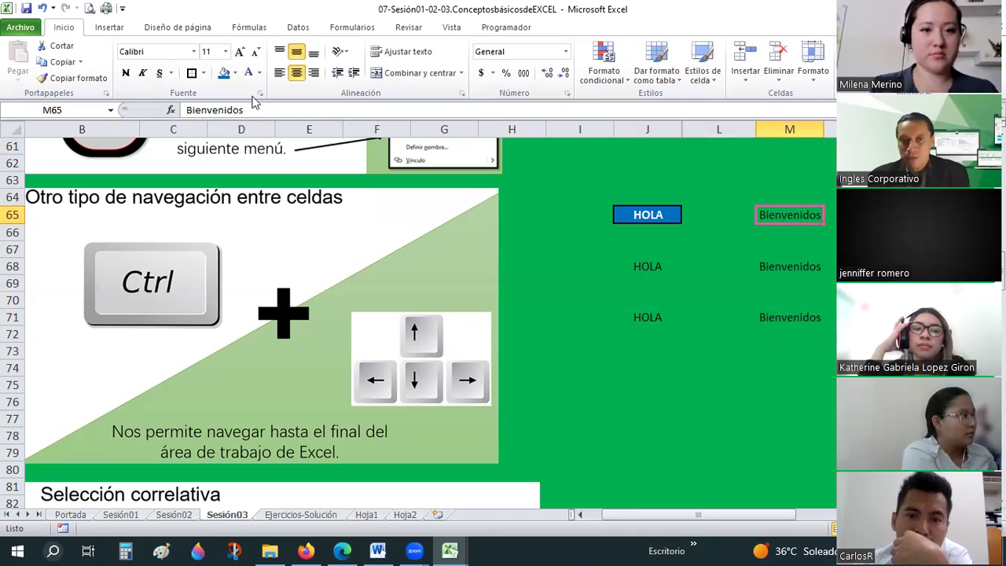
click(223, 74)
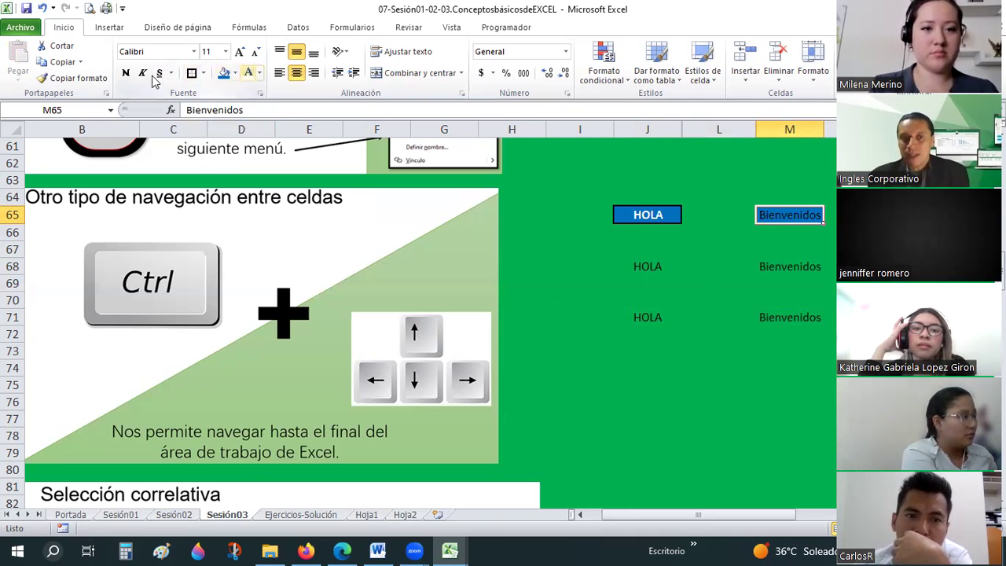
click(125, 73)
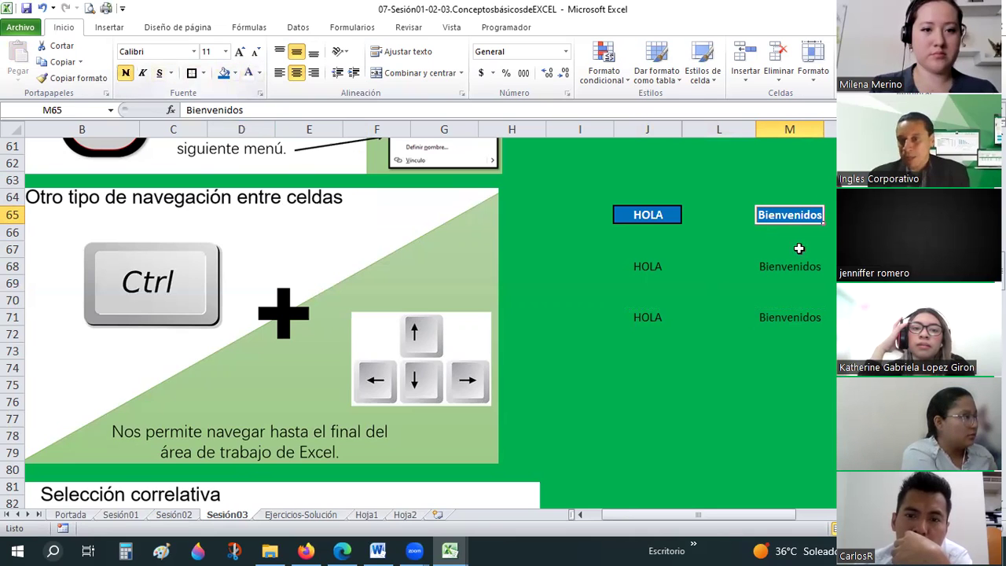
key(Down)
key(Down)
key(Down)
key(Right)
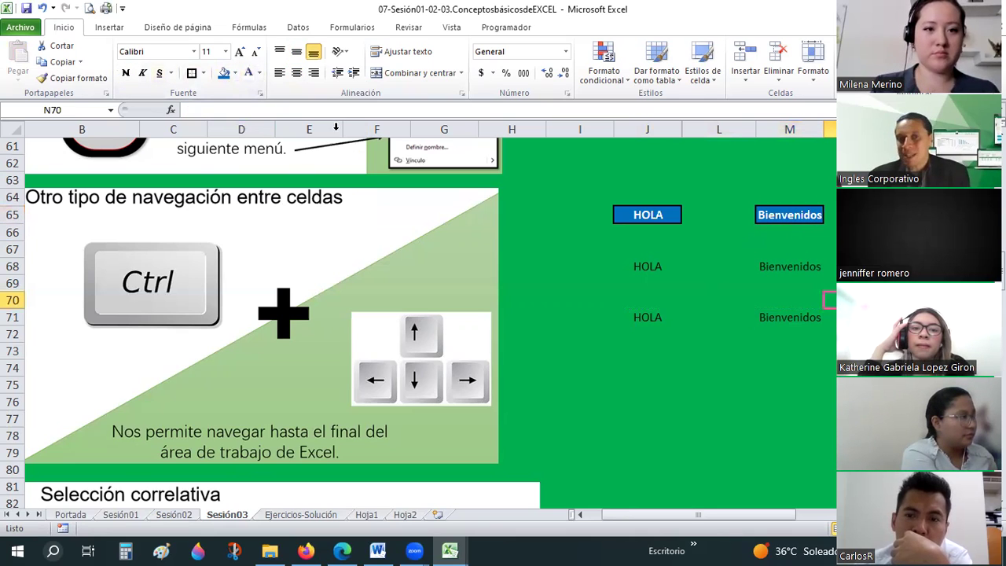
key(Up)
key(Up)
key(Up)
key(Right)
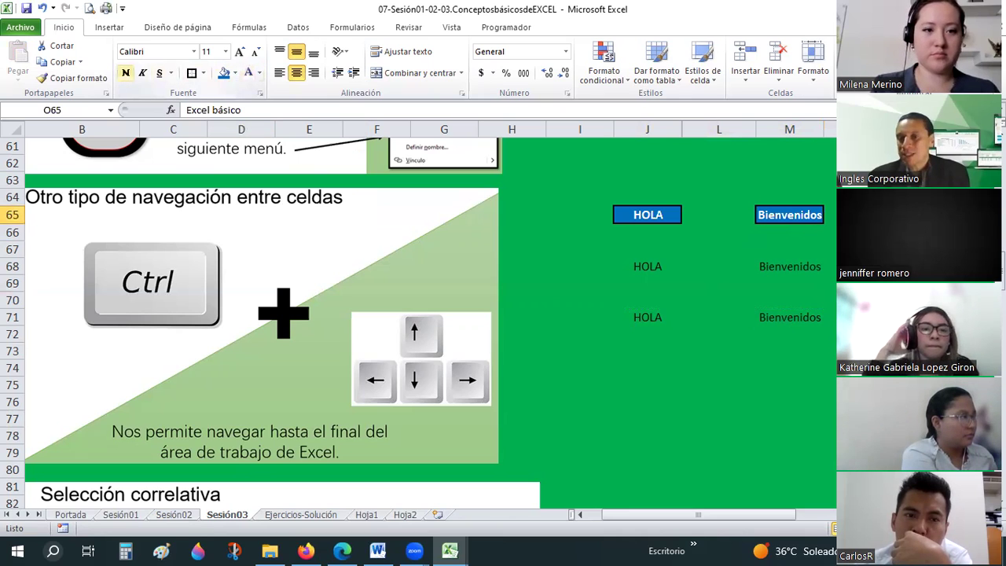
click(831, 334)
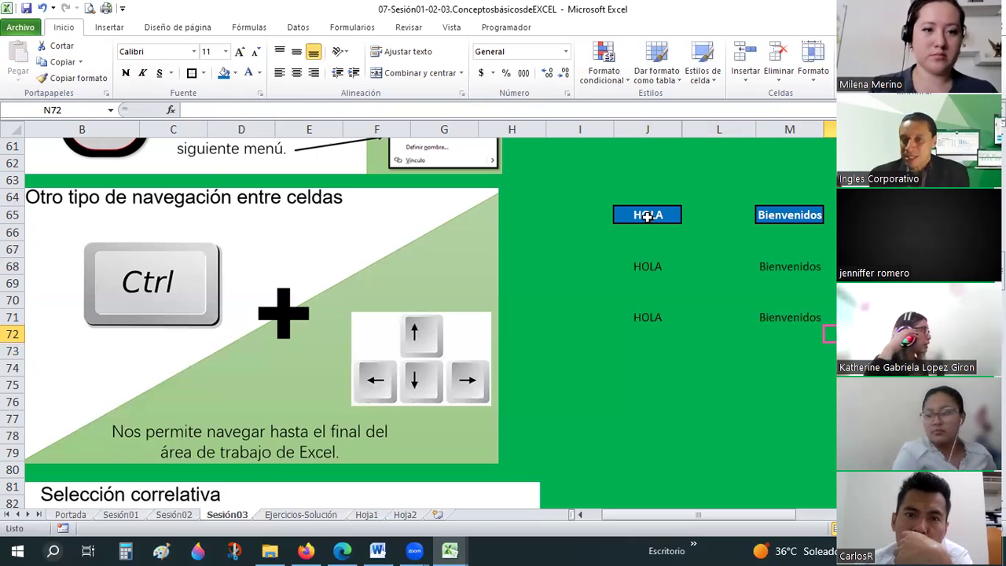
Enter the labels '1 solución' in I65 and '2da solución' in I68
click(582, 214)
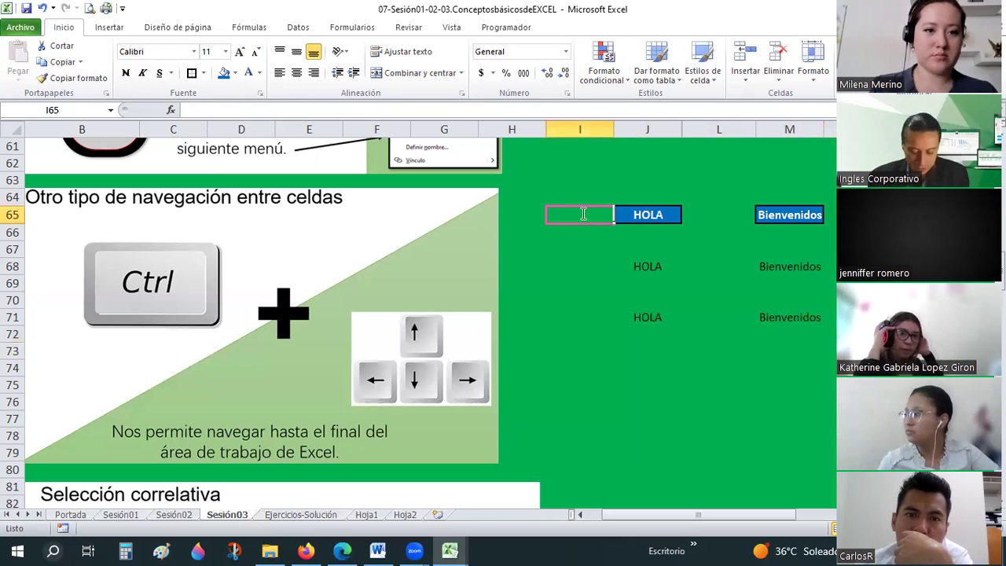
text(1 soluci)
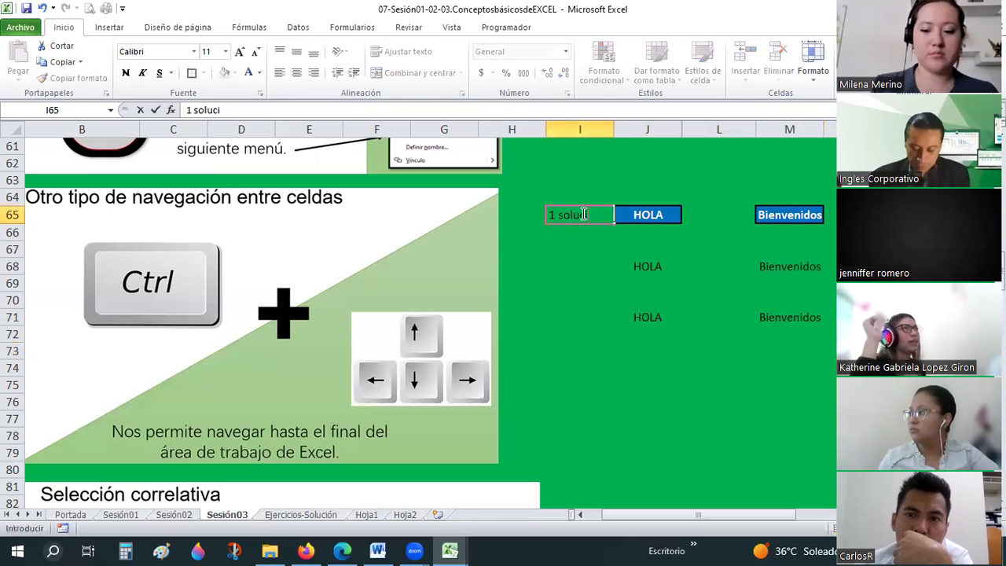
text(ón)
key(Return)
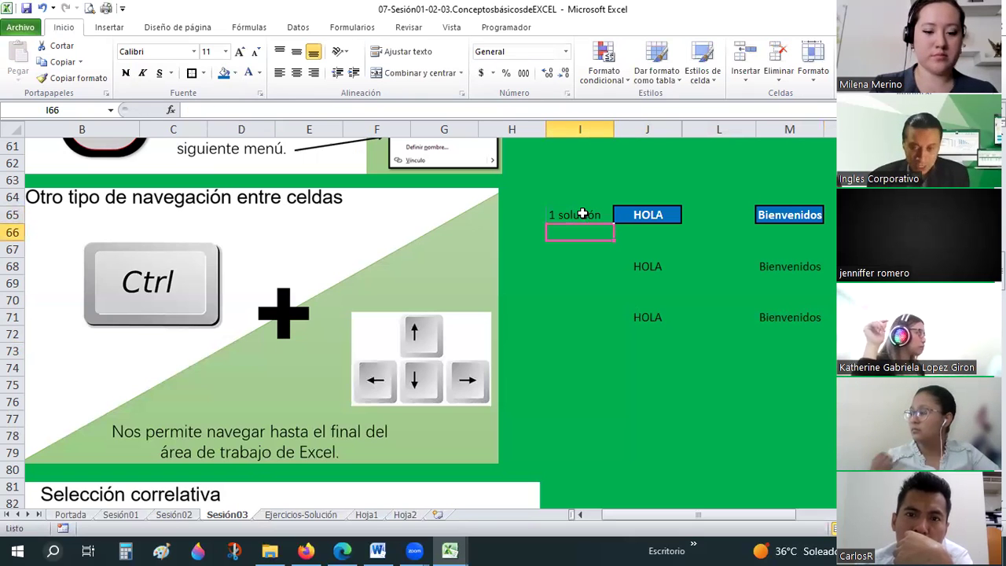
key(Down)
key(Down)
text(2da soluci)
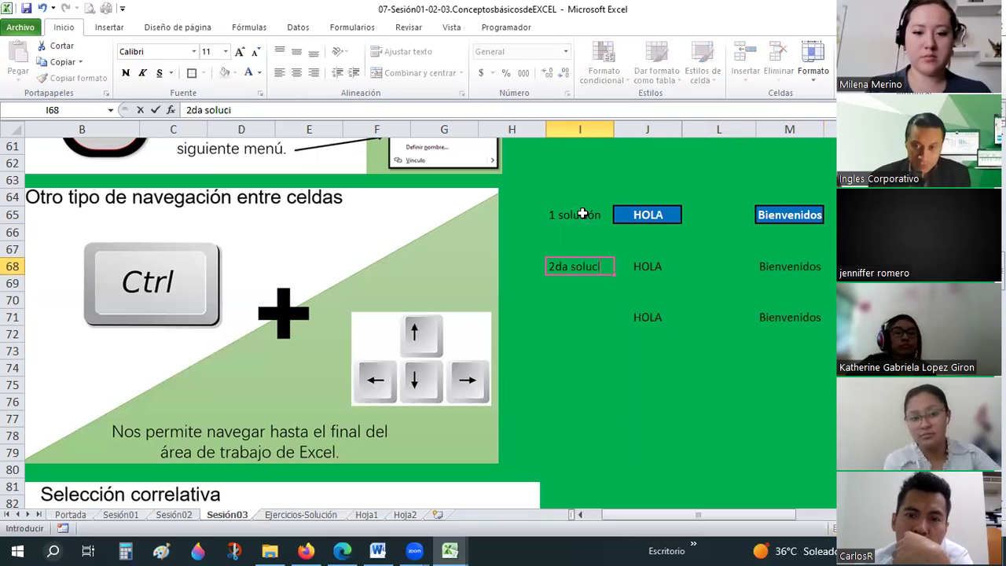
text(ón)
key(Return)
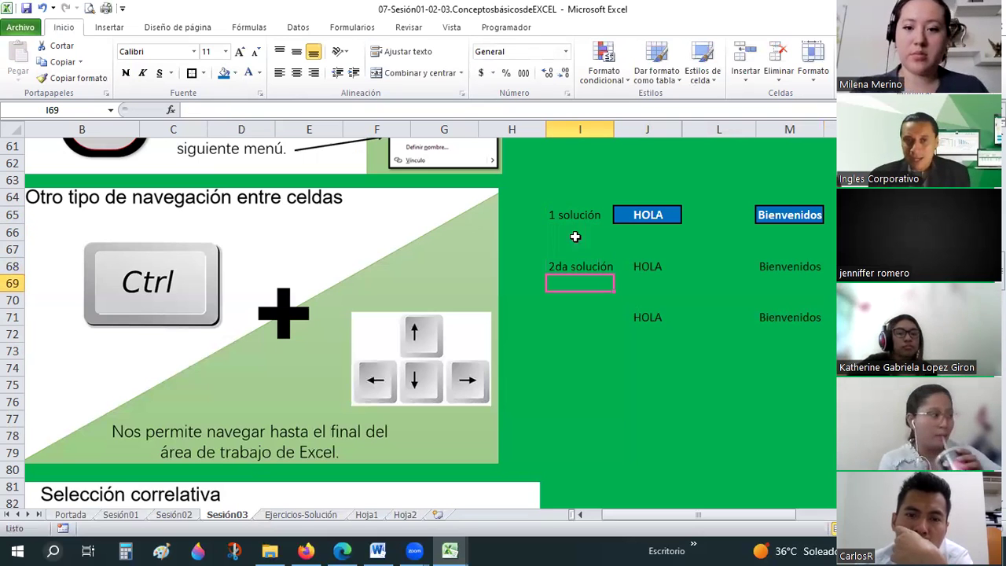
Give HOLA in J68 a blue fill, a border and bold text
click(647, 266)
click(224, 72)
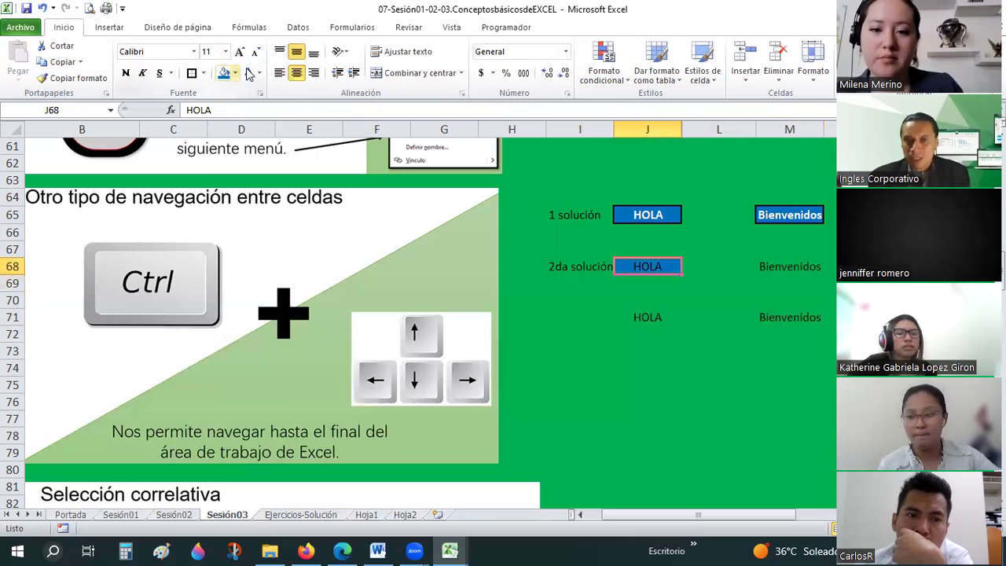
click(193, 73)
click(126, 73)
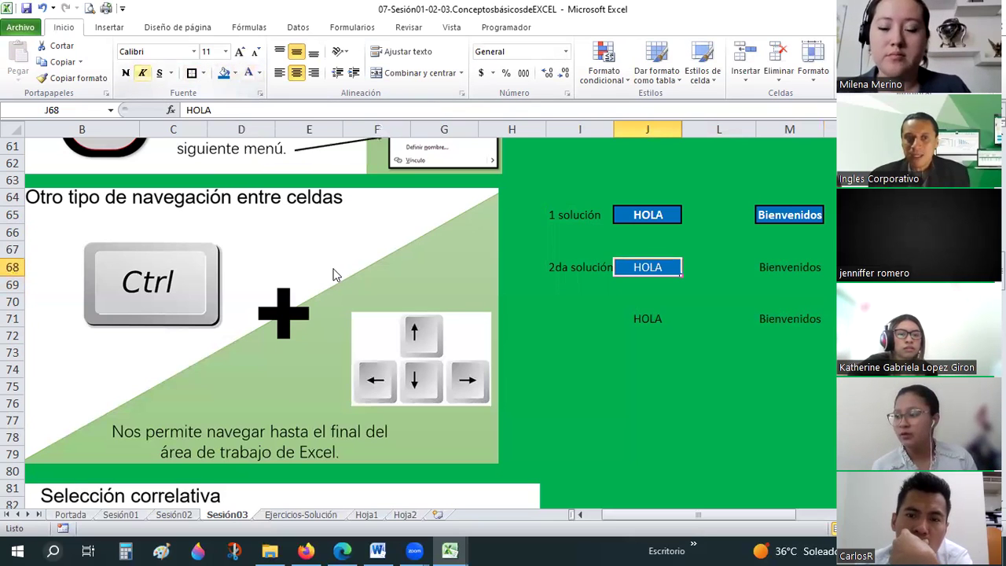
click(736, 465)
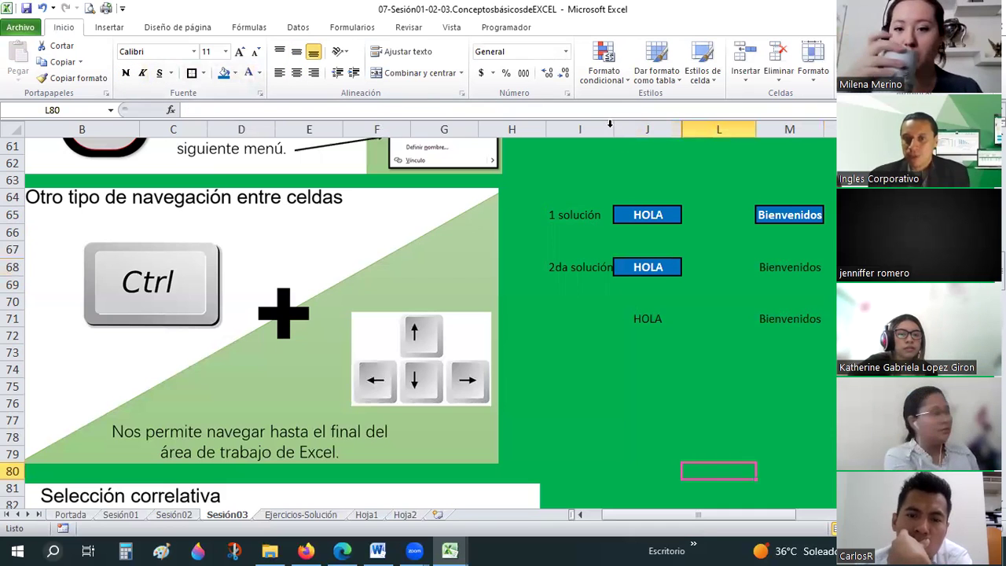
click(644, 268)
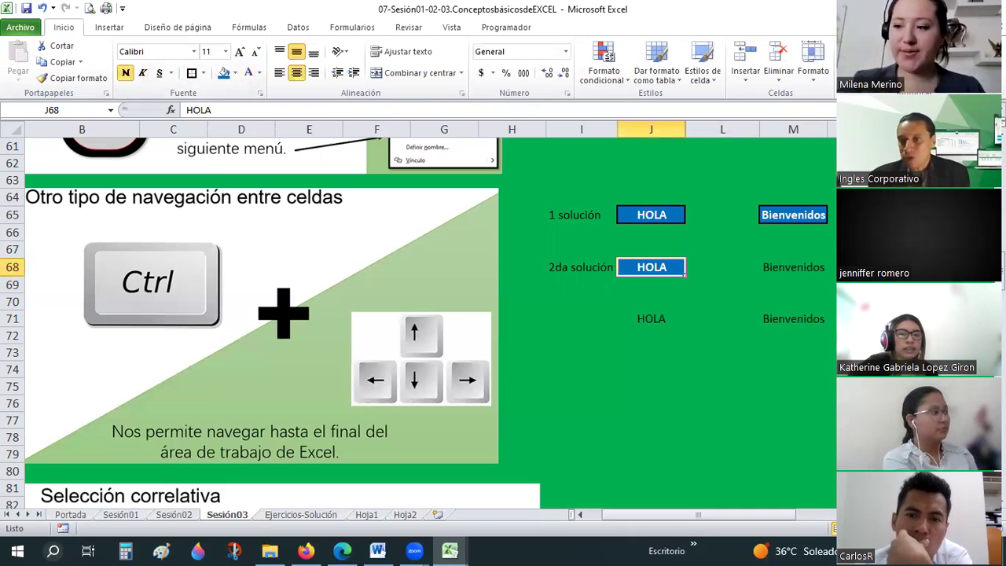
key(ctrl+Right)
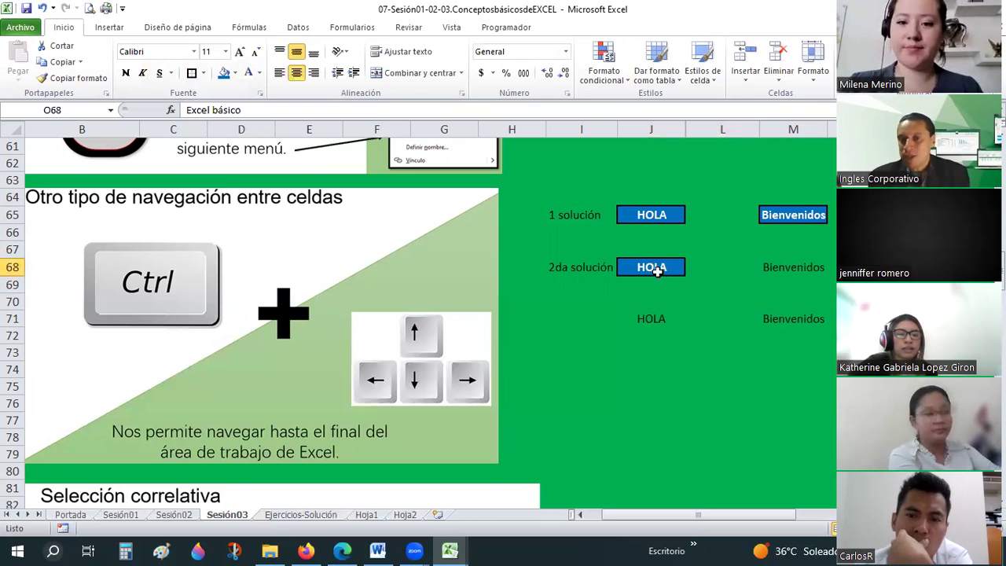
click(656, 270)
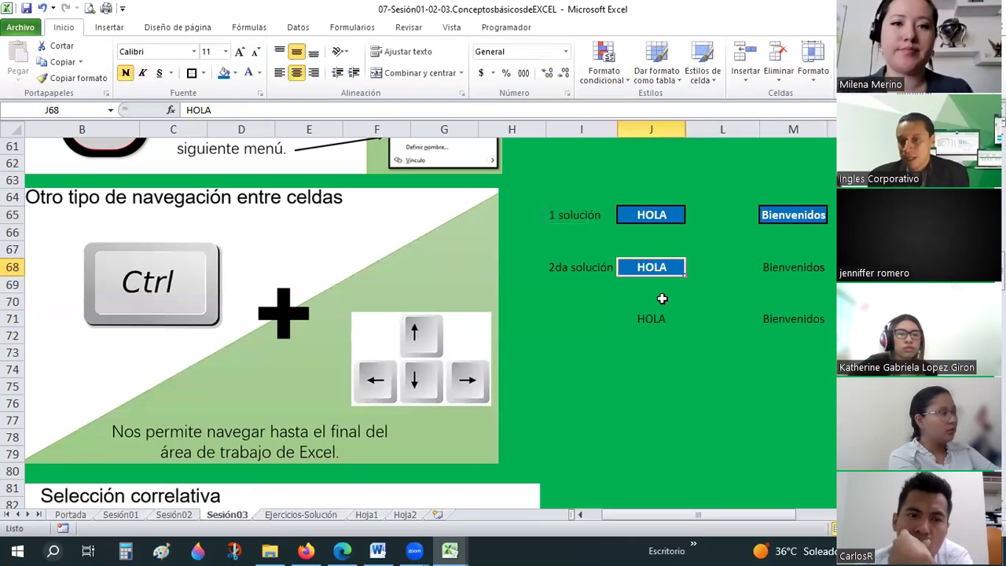
Use Copiar formato to copy J68's blue, bordered, bold look onto Bienvenidos in M68
click(77, 80)
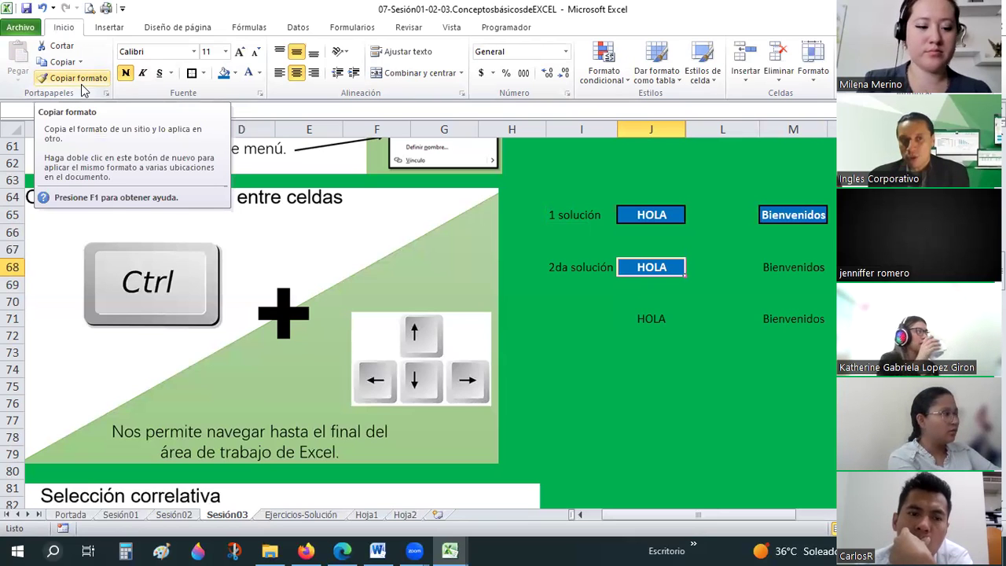
click(81, 84)
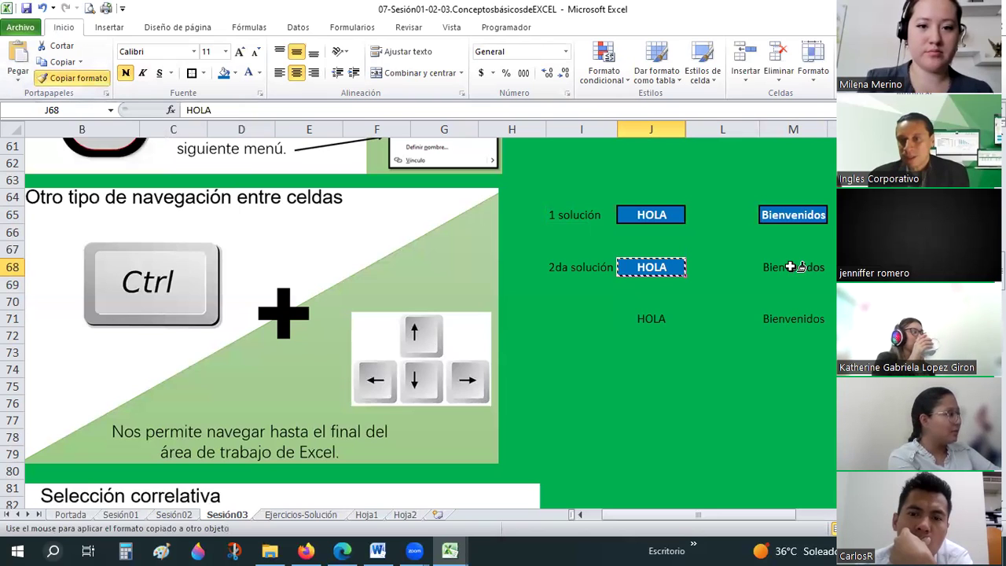
click(650, 266)
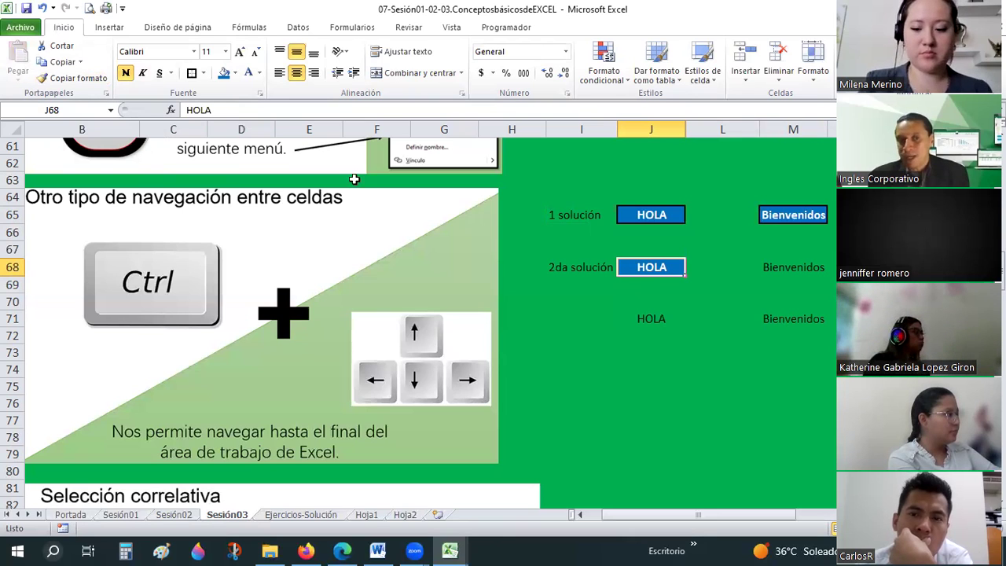
click(69, 84)
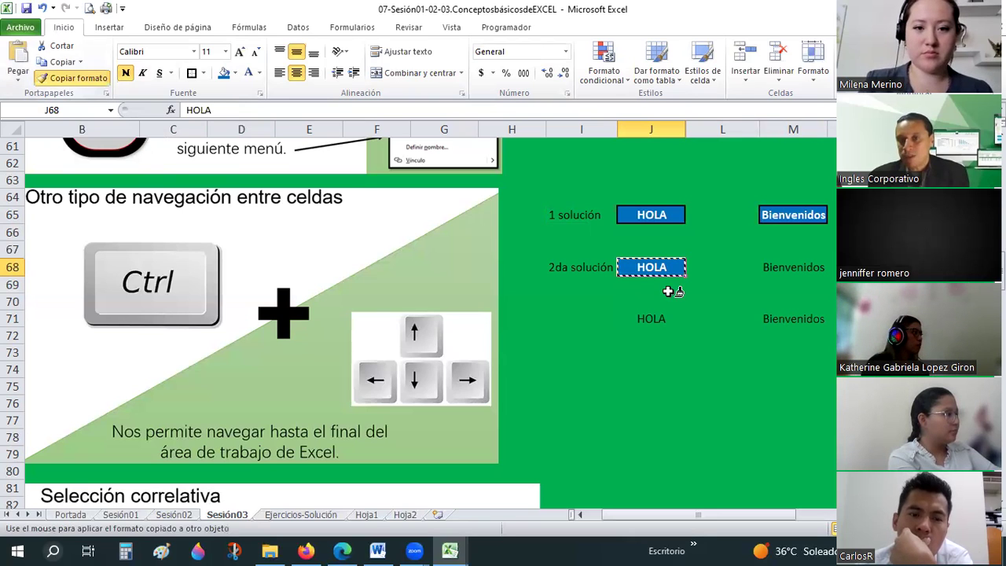
click(782, 265)
key(Down)
key(Down)
key(Down)
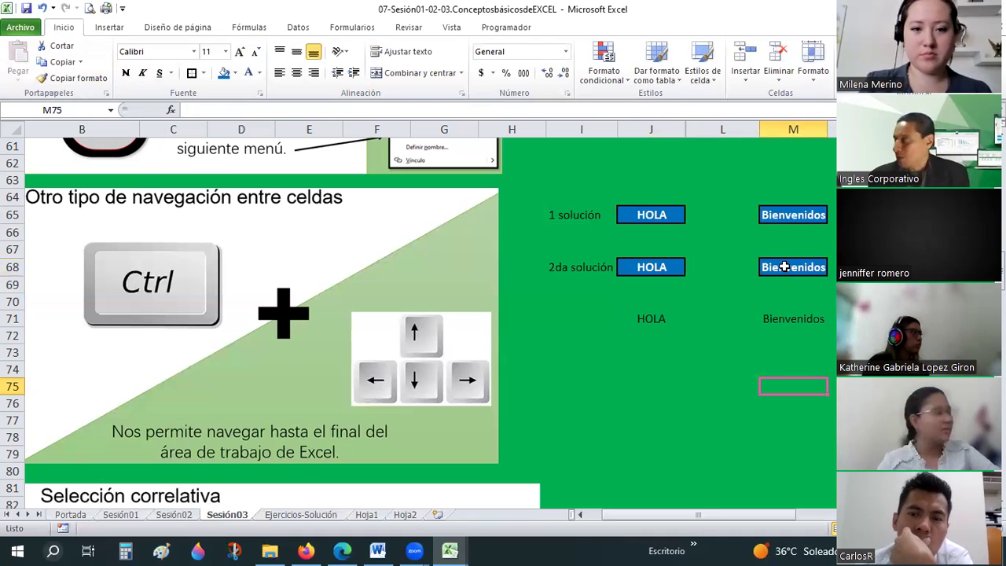
click(783, 266)
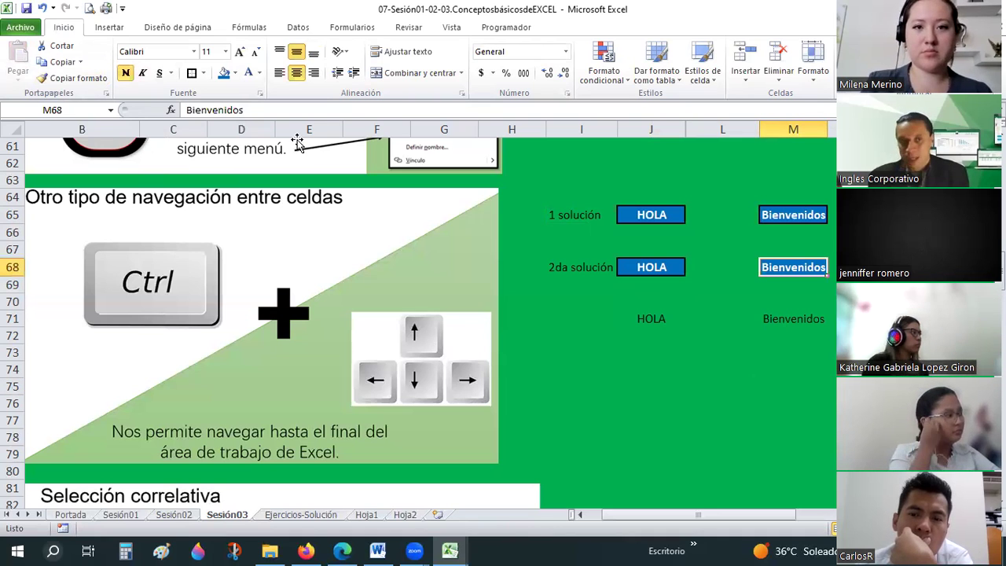
click(72, 78)
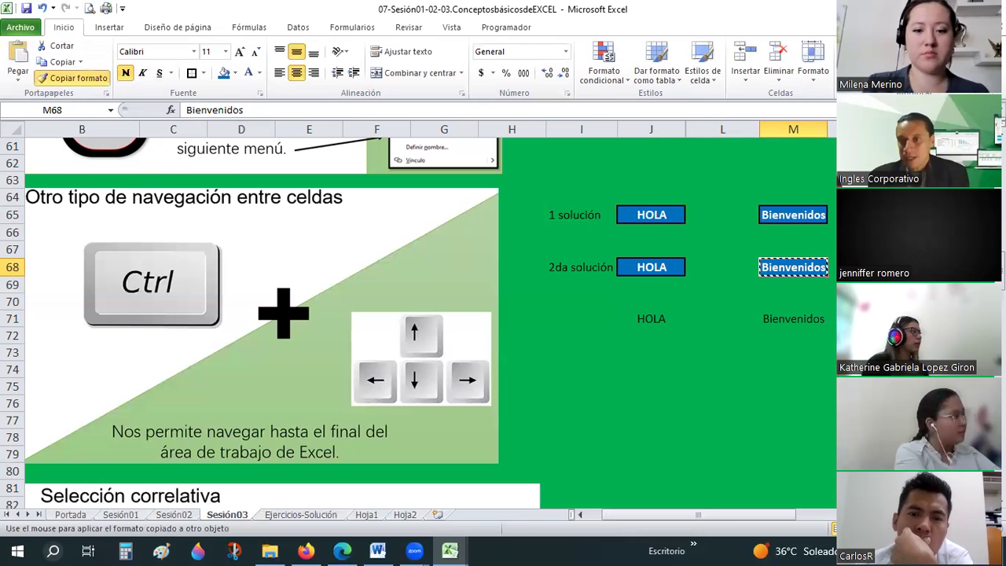
click(931, 267)
click(831, 402)
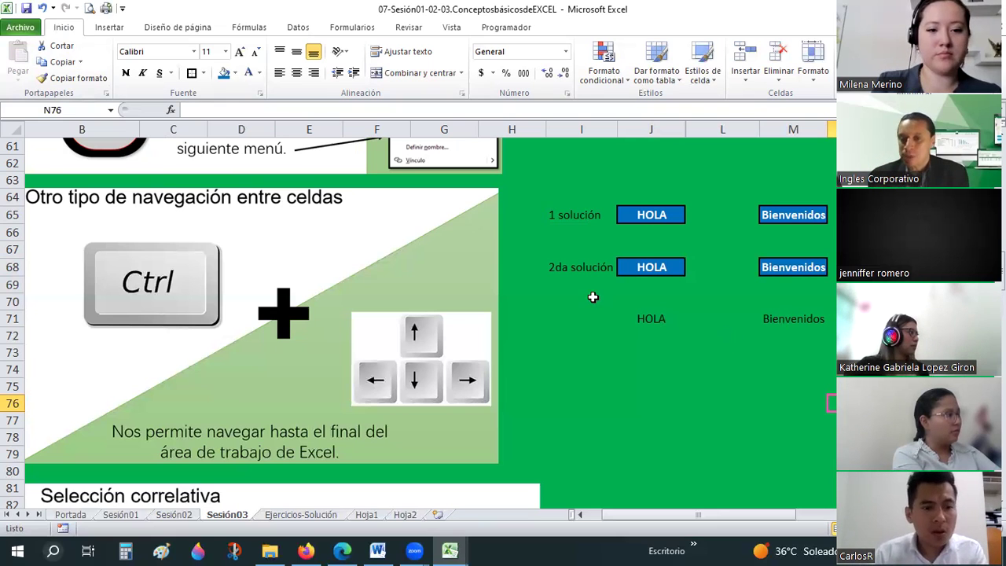
Enter '3ra solución' as the label in I71
click(577, 318)
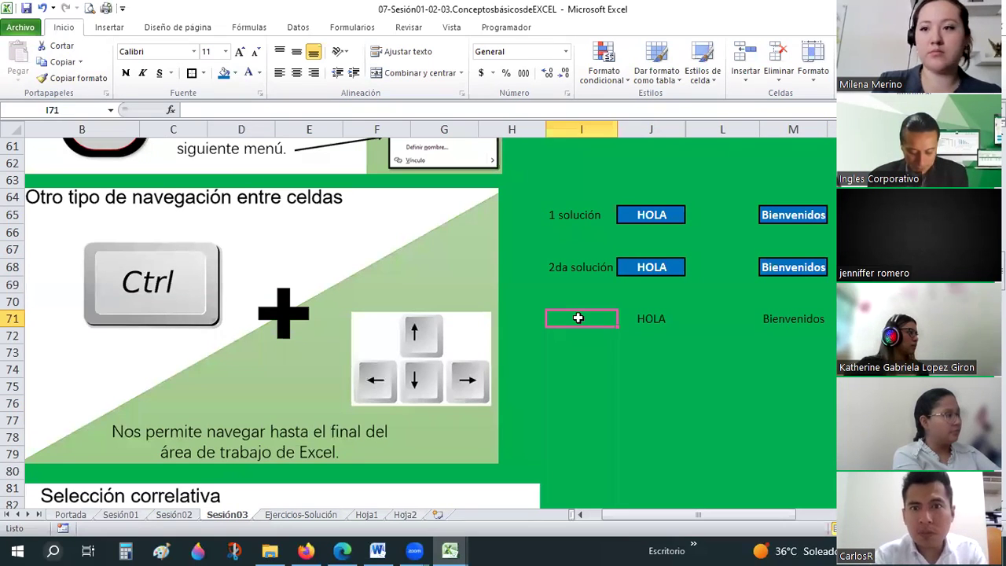
text(3ra soluci)
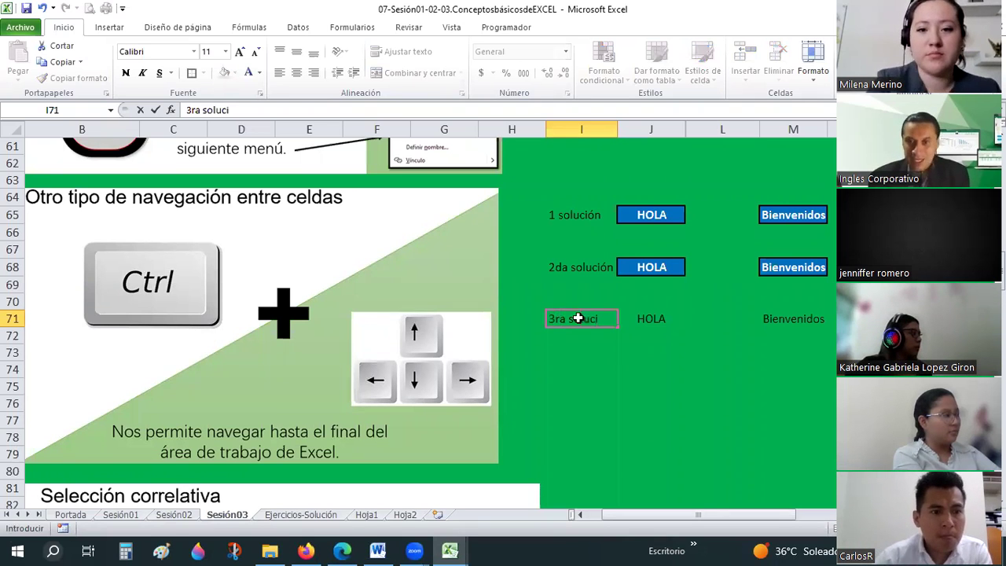
text(ón)
key(Return)
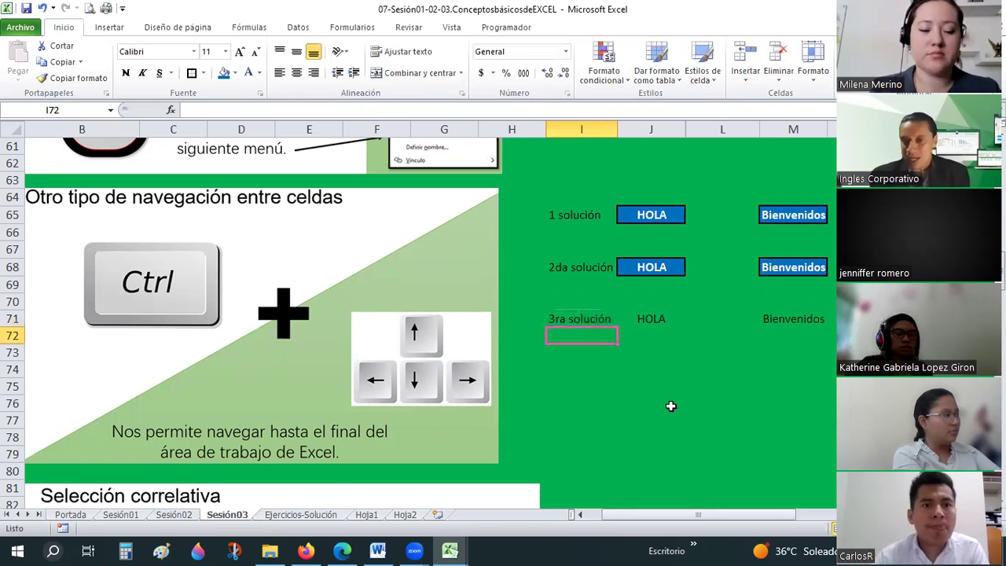
Select the row-71 HOLA, Bienvenidos and O71 cells together
click(784, 326)
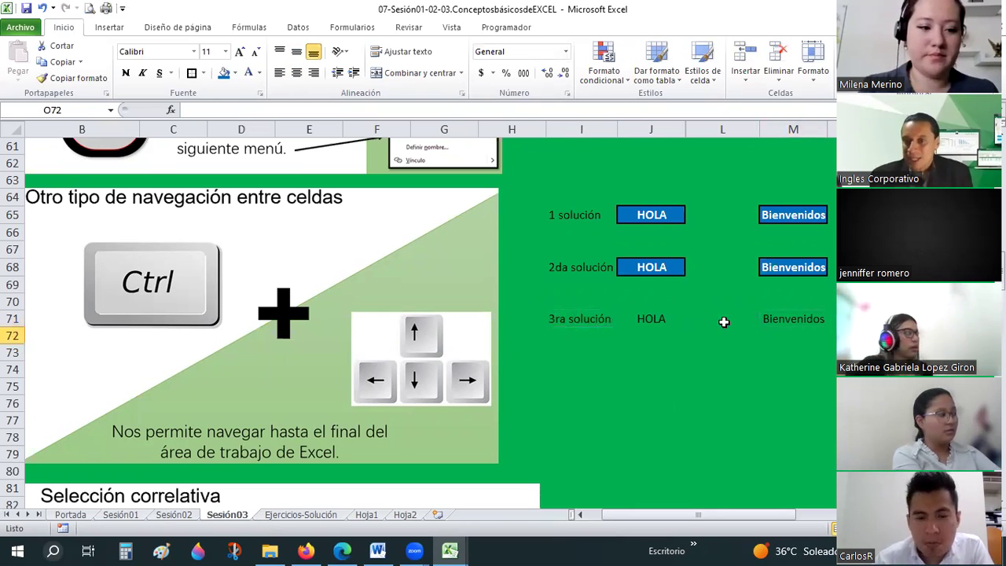
click(729, 319)
click(723, 314)
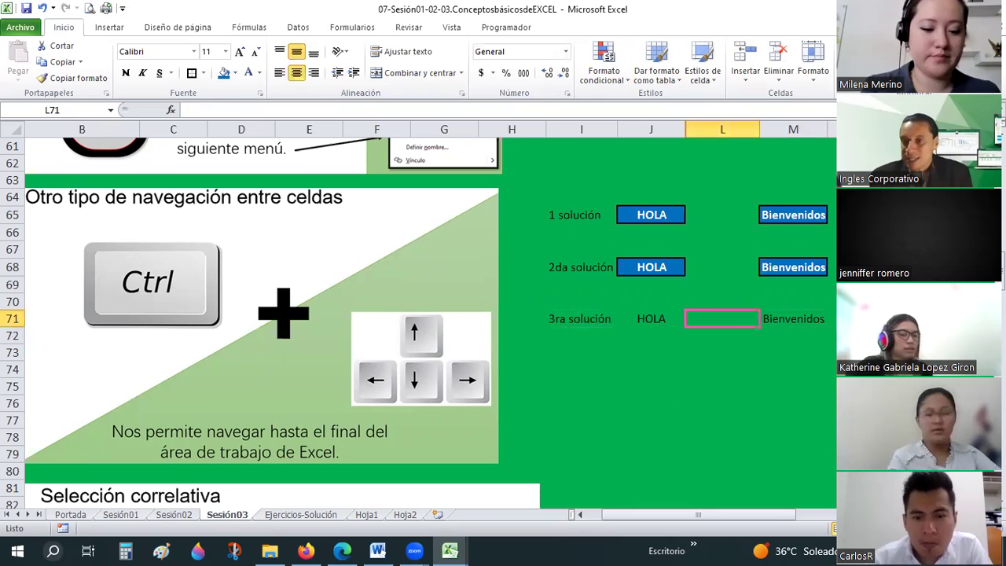
click(680, 316)
key(ctrl+shift+Right)
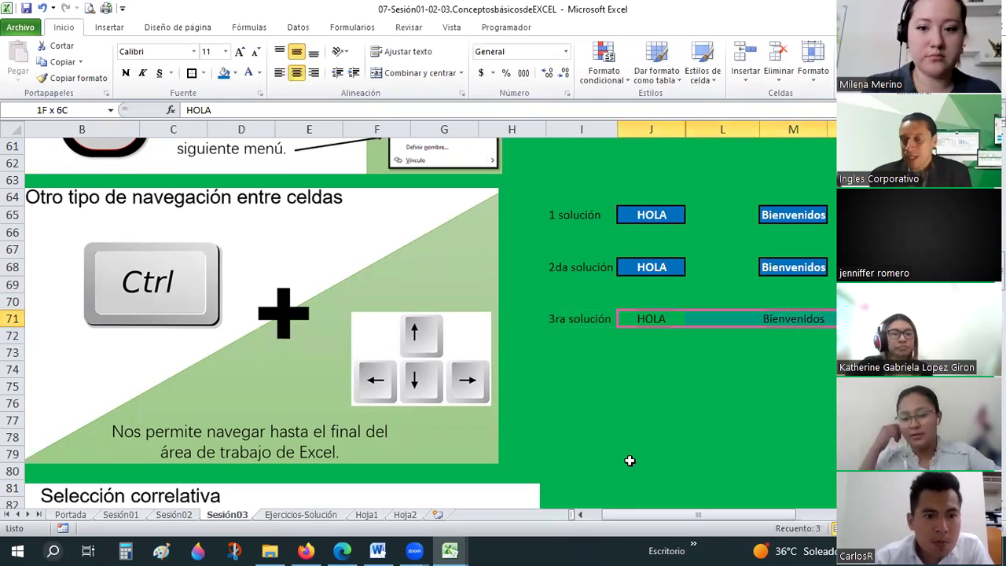
key(Down)
key(Down)
key(Down)
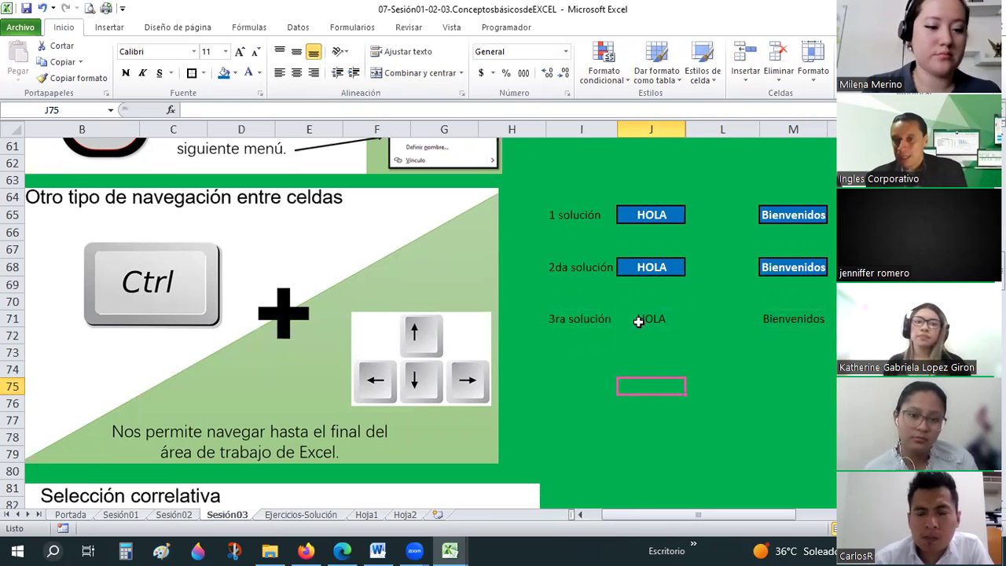
key(ctrl+Up)
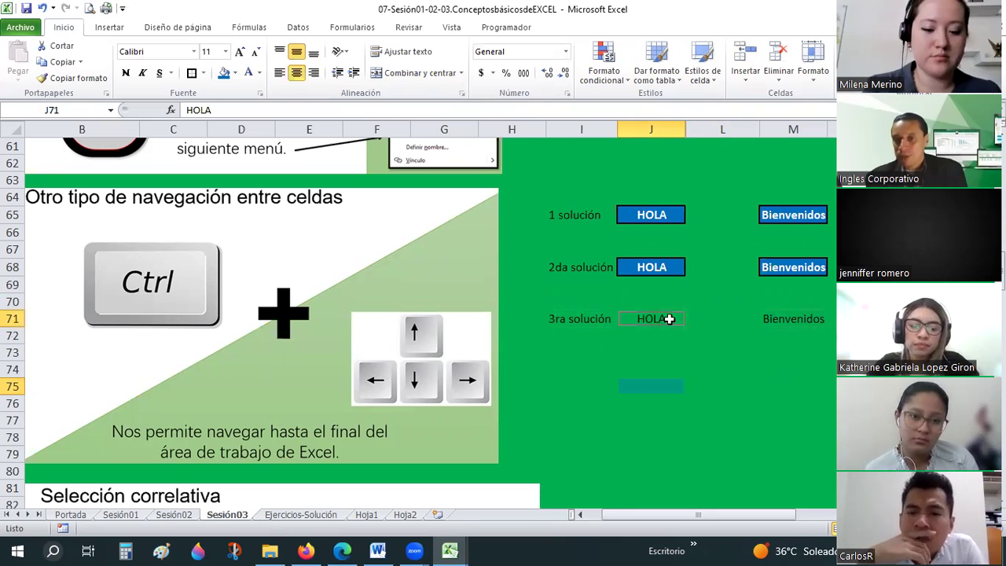
ctrl+click(793, 318)
ctrl+click(929, 318)
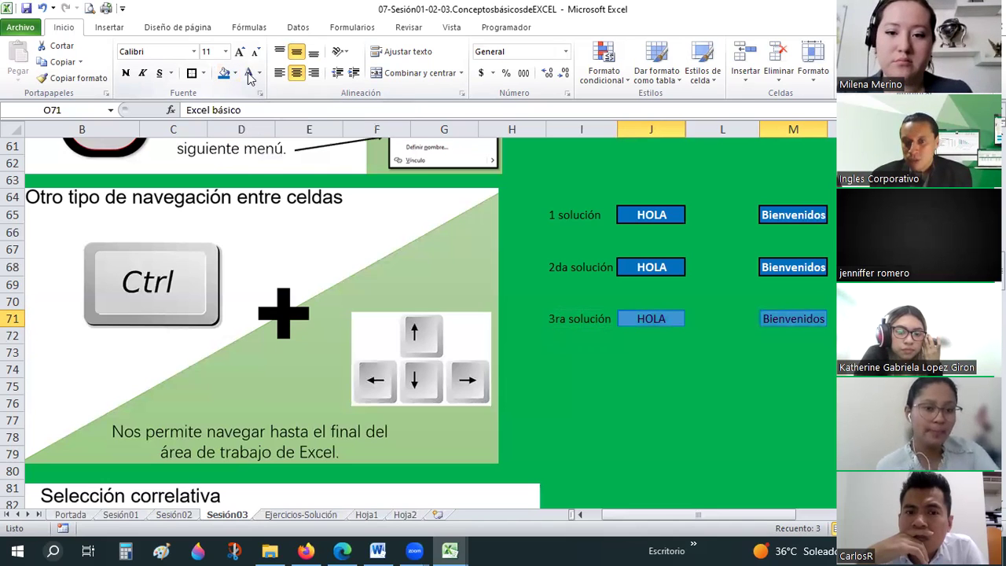
Make the selected row-71 cells bold, then check Bienvenidos in row 65
click(126, 74)
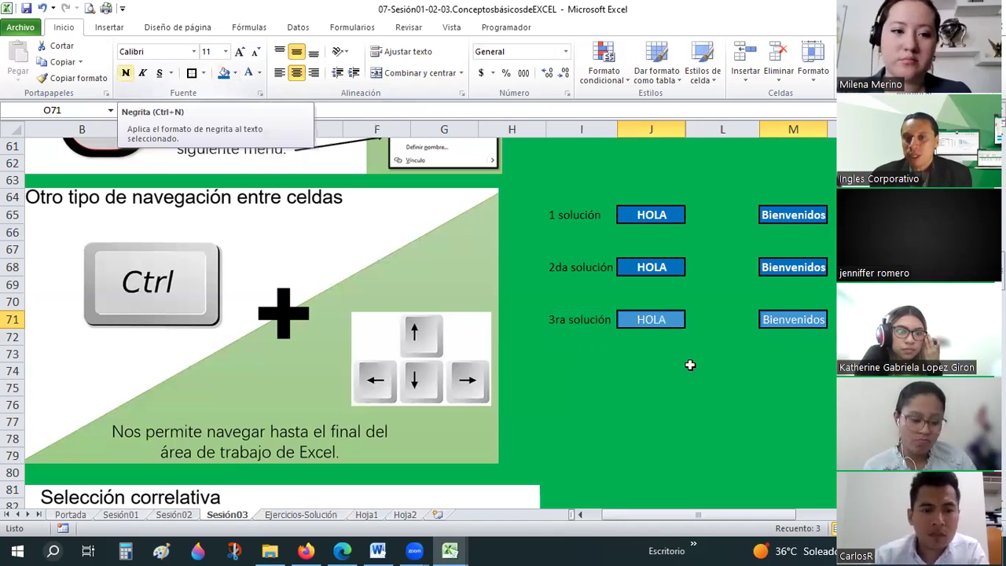
click(721, 388)
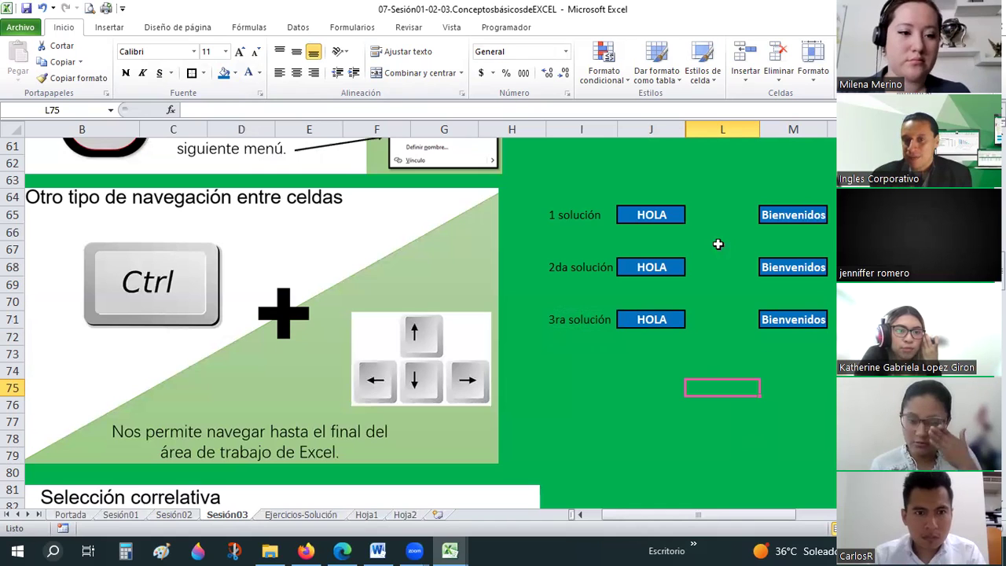
click(792, 214)
key(ctrl+Right)
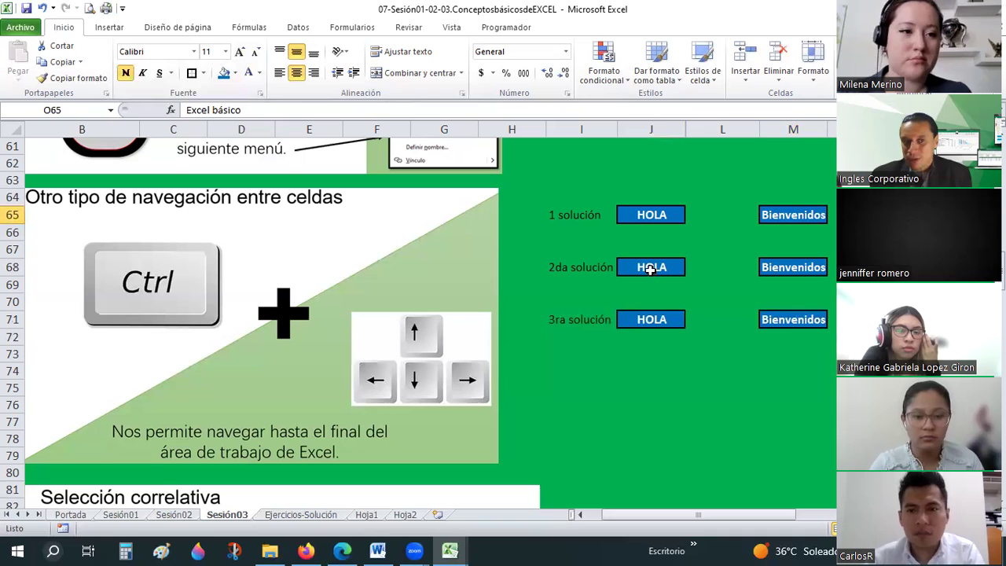
Select HOLA, Bienvenidos and Excel básico in row 71 as one non-adjacent selection
click(650, 269)
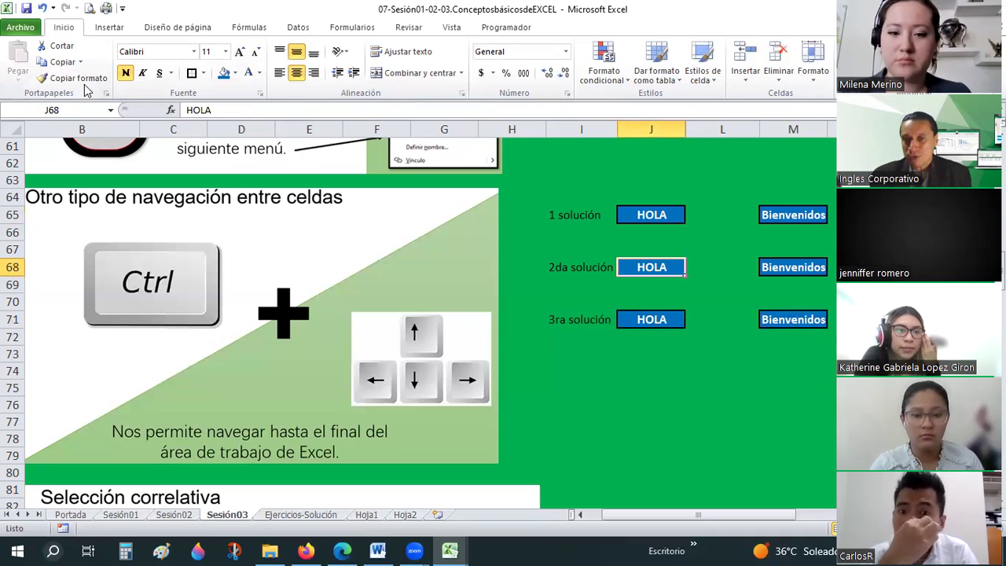
click(673, 350)
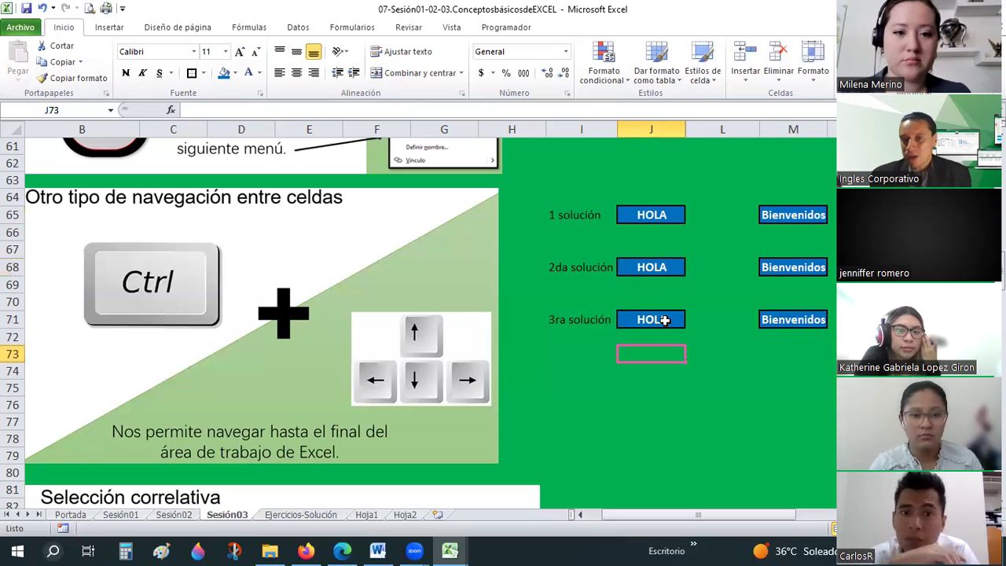
click(665, 319)
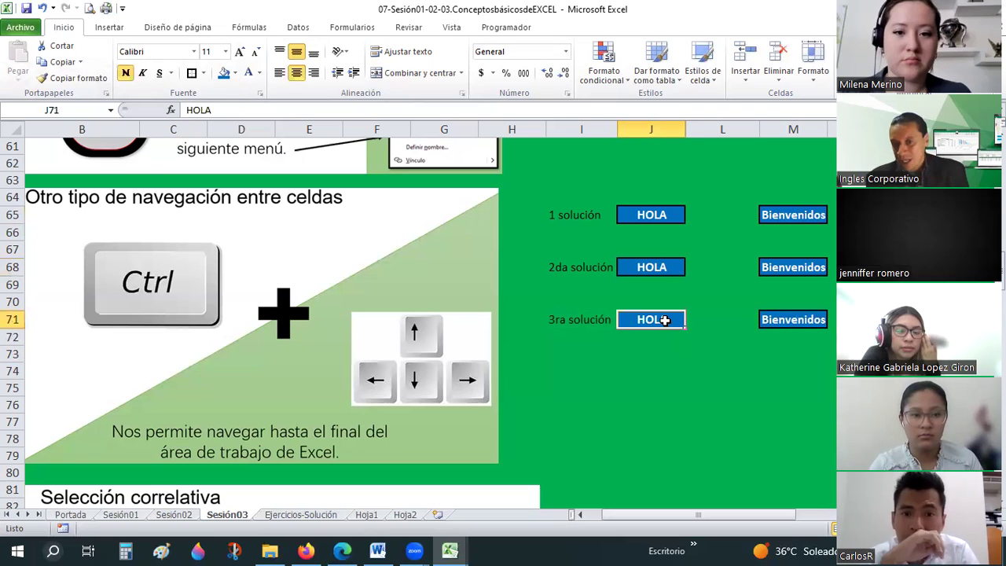
ctrl+click(793, 319)
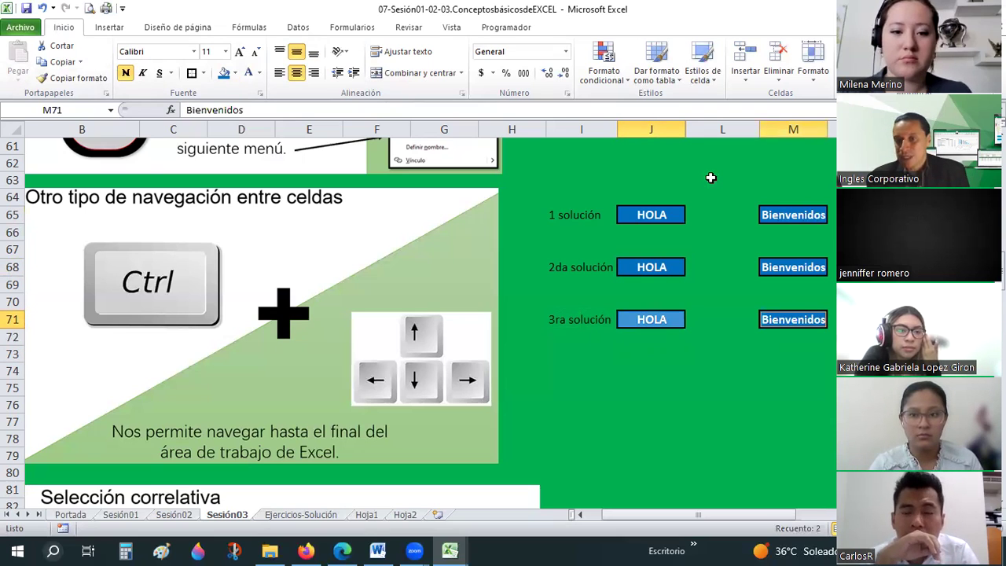
ctrl+click(861, 319)
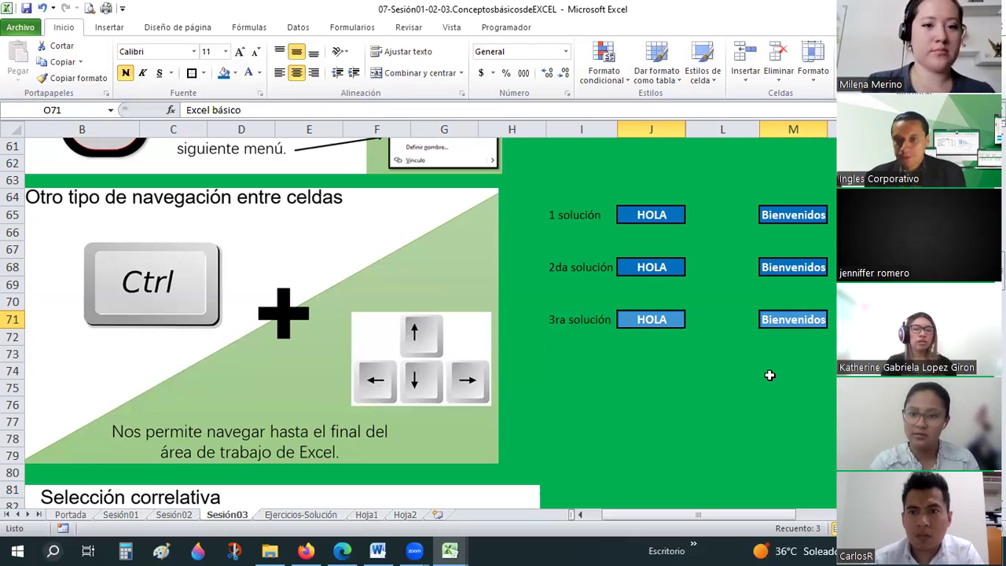
Clear the row-71 selection at M74 and scroll down to the Selección correlativa section
click(769, 375)
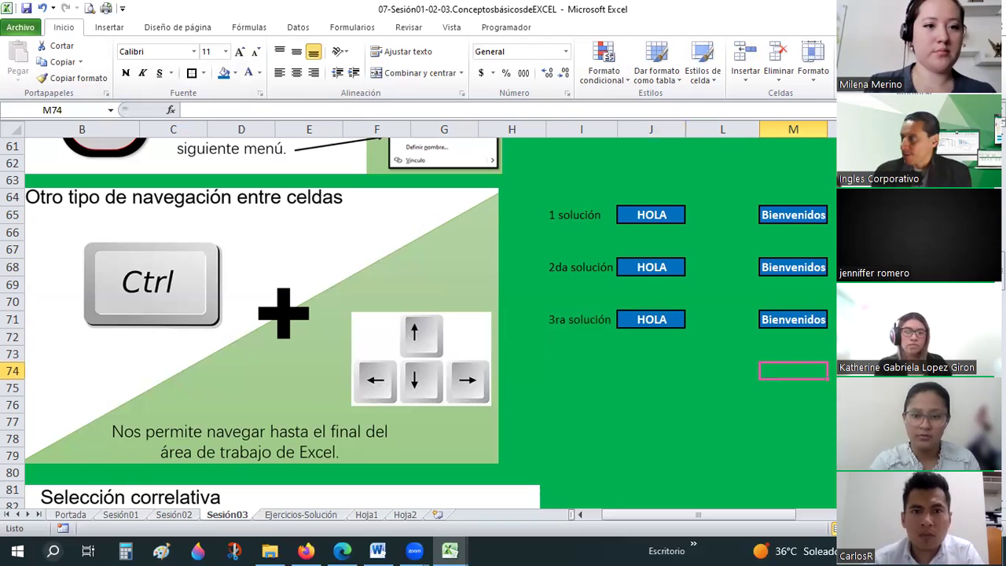
key(ctrl+Down)
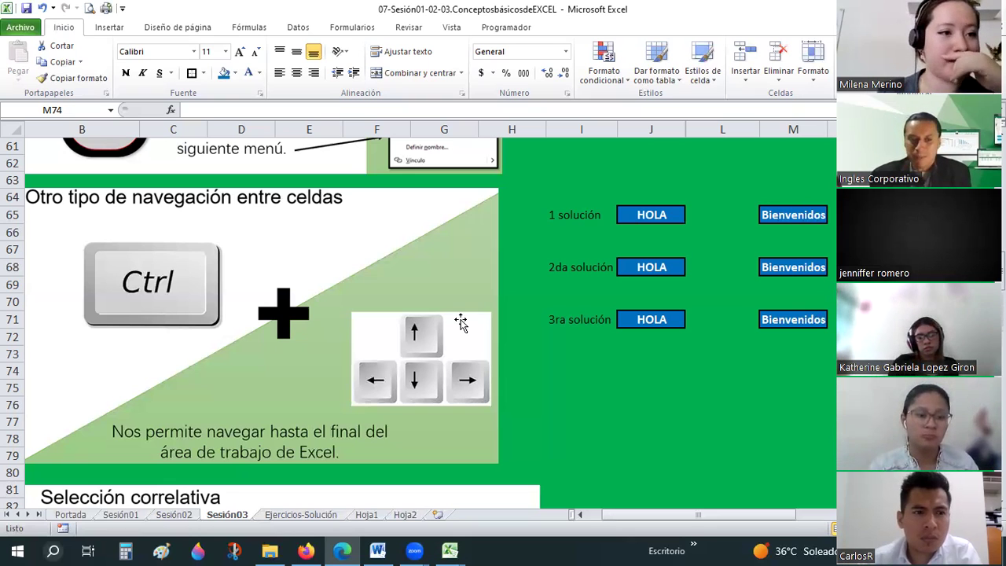
scroll(461, 322, down, 8)
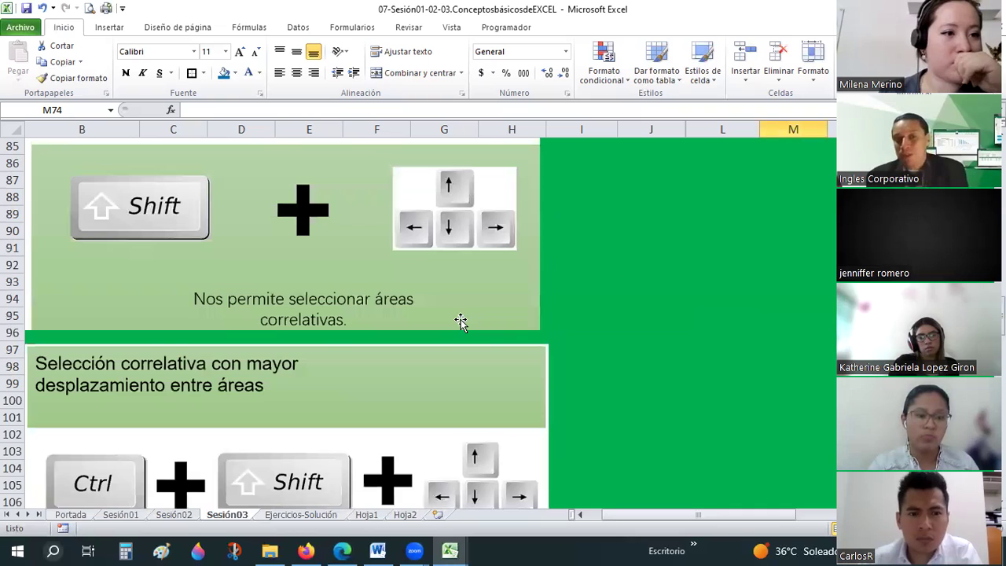
scroll(249, 314, up, 3)
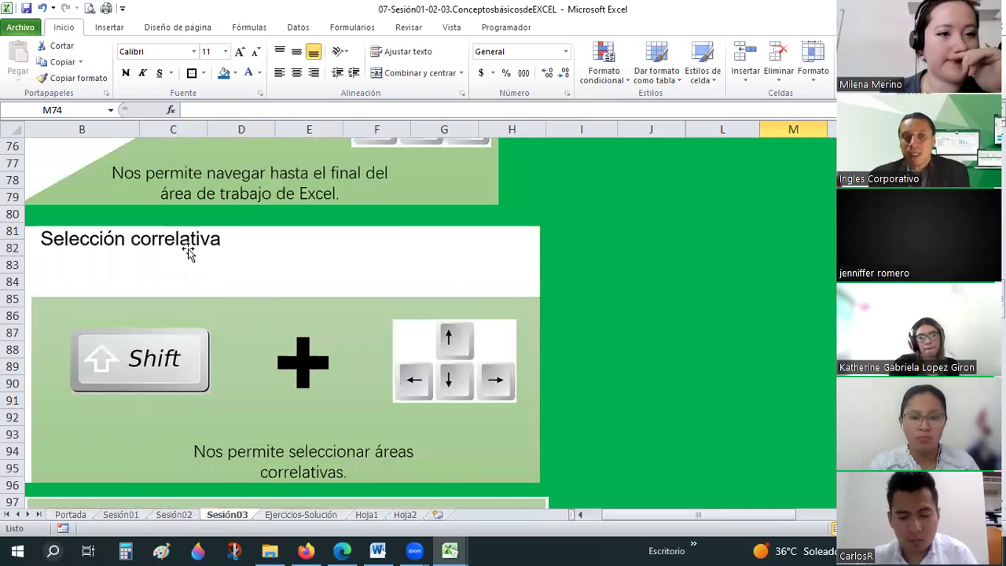
click(679, 230)
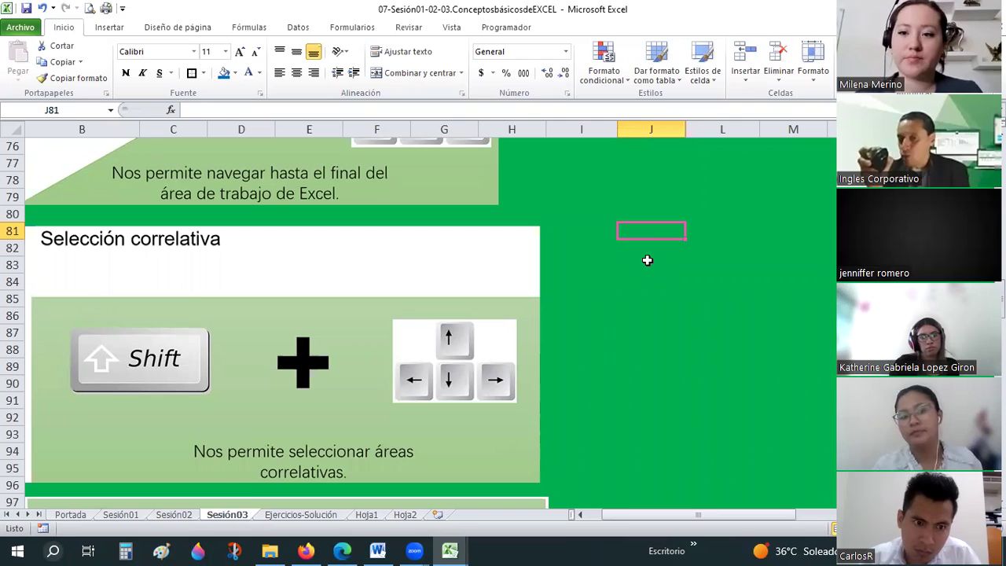
key(shift+Right)
key(shift+Right)
key(shift+Right)
key(shift+Down)
key(shift+Down)
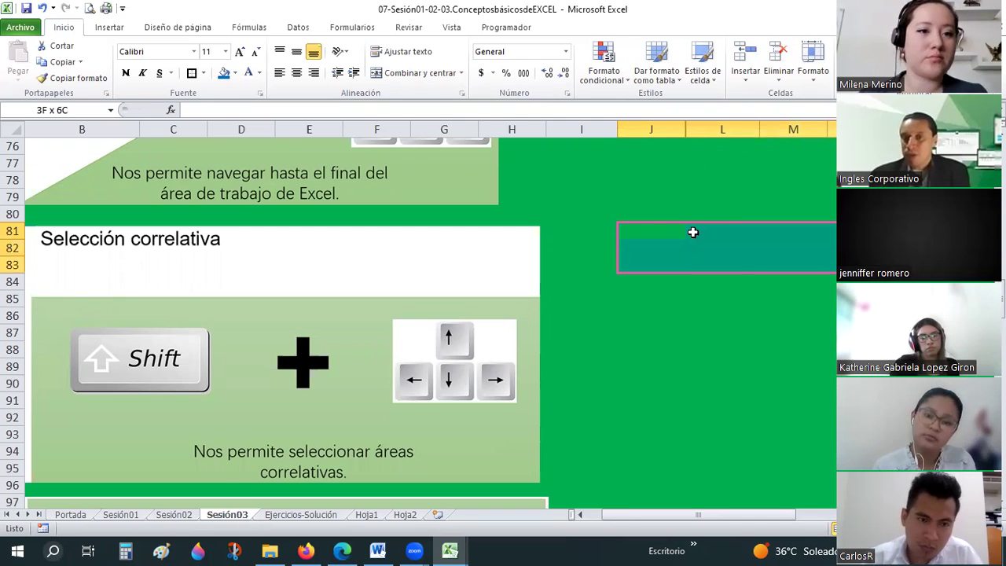
key(shift+Down)
key(shift+Down)
key(shift+Down)
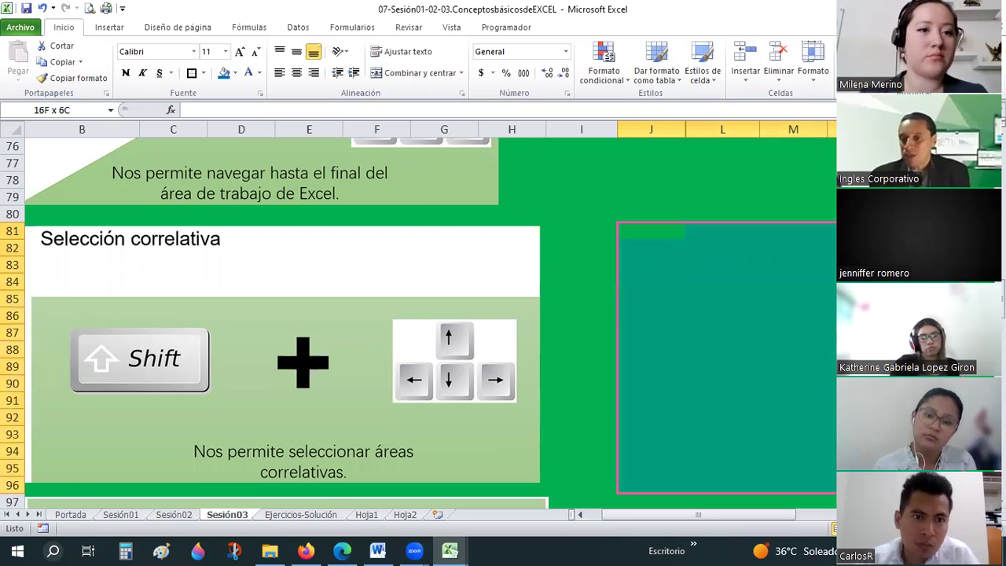
scroll(815, 255, down, 20)
scroll(816, 255, down, 4)
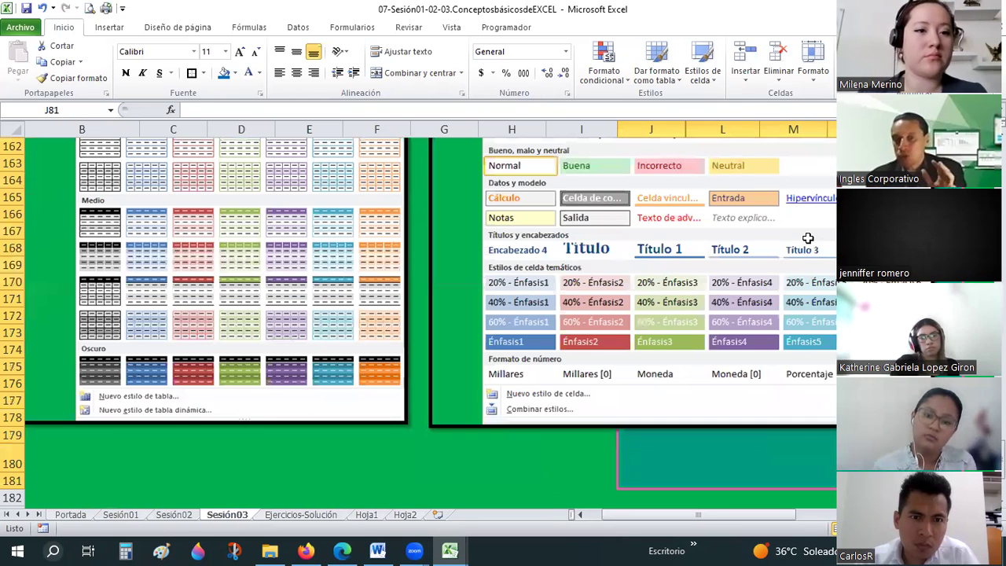
scroll(808, 238, up, 20)
scroll(808, 237, up, 3)
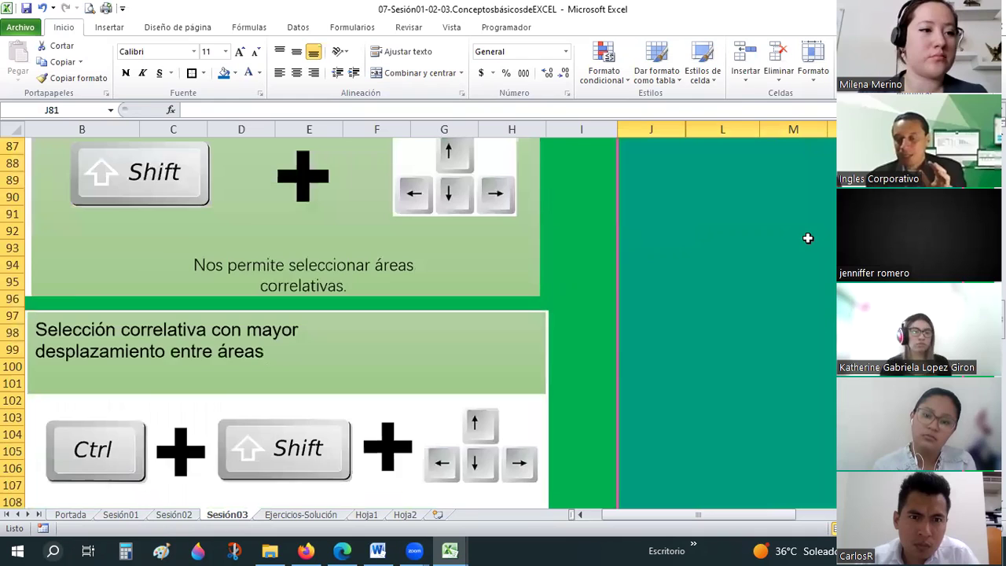
scroll(806, 236, up, 6)
click(646, 353)
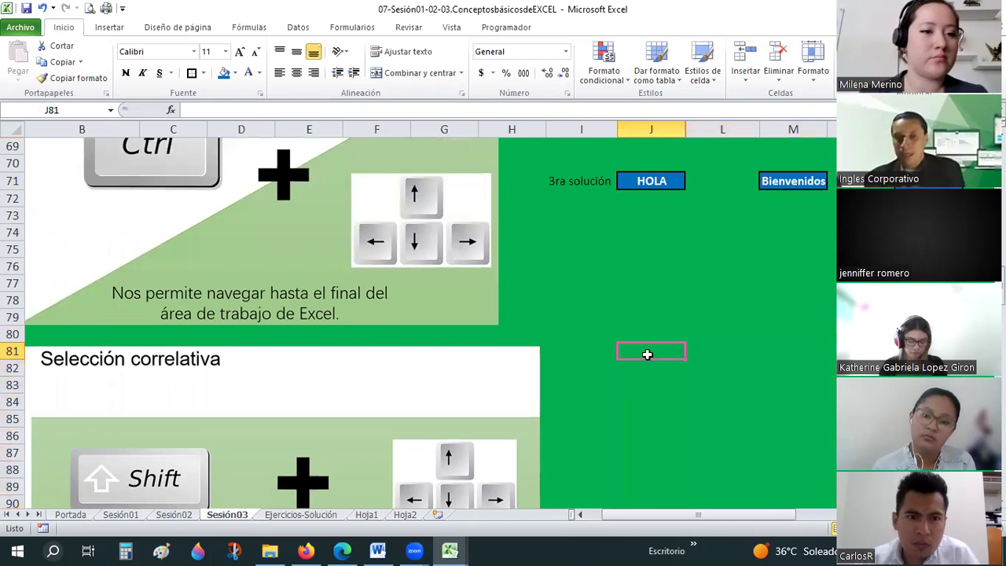
scroll(756, 393, down, 2)
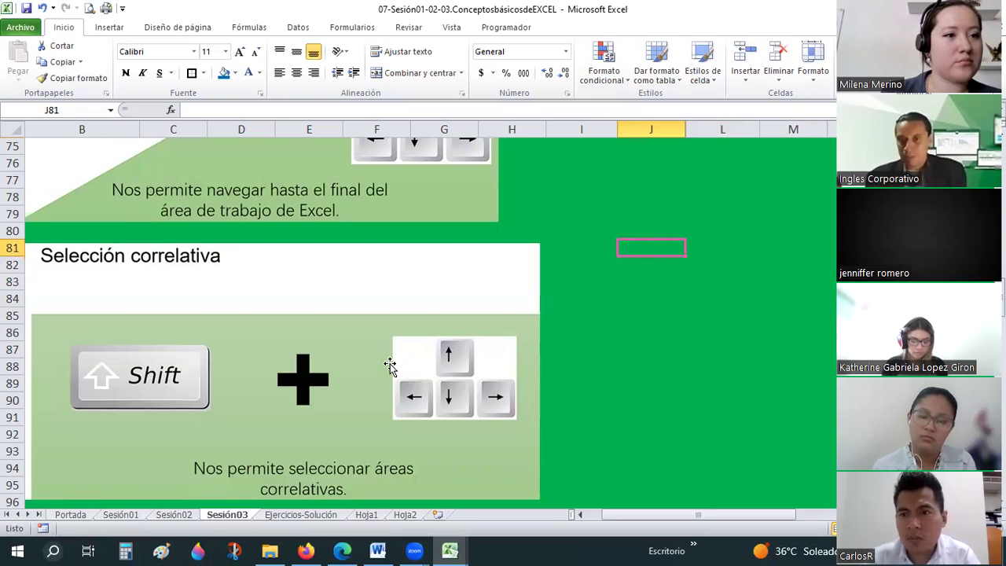
Select the range J81:R95 using Shift with the arrow keys
key(shift+Right)
key(shift+Right)
key(shift+Right)
key(shift+Right)
key(shift+Down)
key(shift+Down)
key(shift+Down)
key(shift+Down)
key(shift+Down)
key(shift+Down)
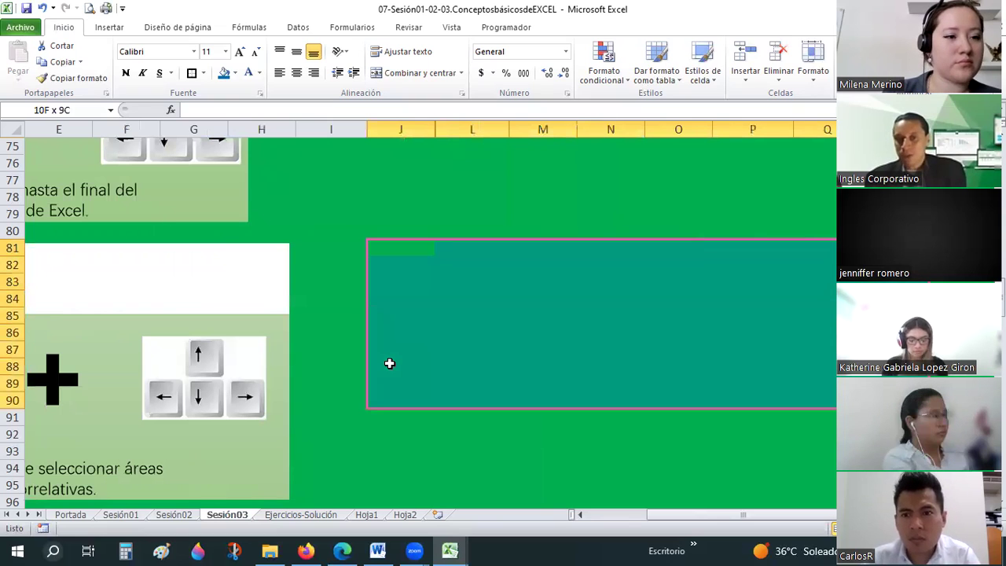
key(shift+Up)
key(shift+Up)
key(shift+Up)
key(shift+Up)
key(shift+Up)
key(shift+Up)
key(shift+Left)
key(shift+Left)
key(shift+Left)
key(shift+Left)
key(shift+Left)
key(shift+Left)
key(shift+Right)
key(shift+Right)
key(shift+Right)
key(shift+Down)
key(shift+Down)
key(shift+Down)
key(shift+Left)
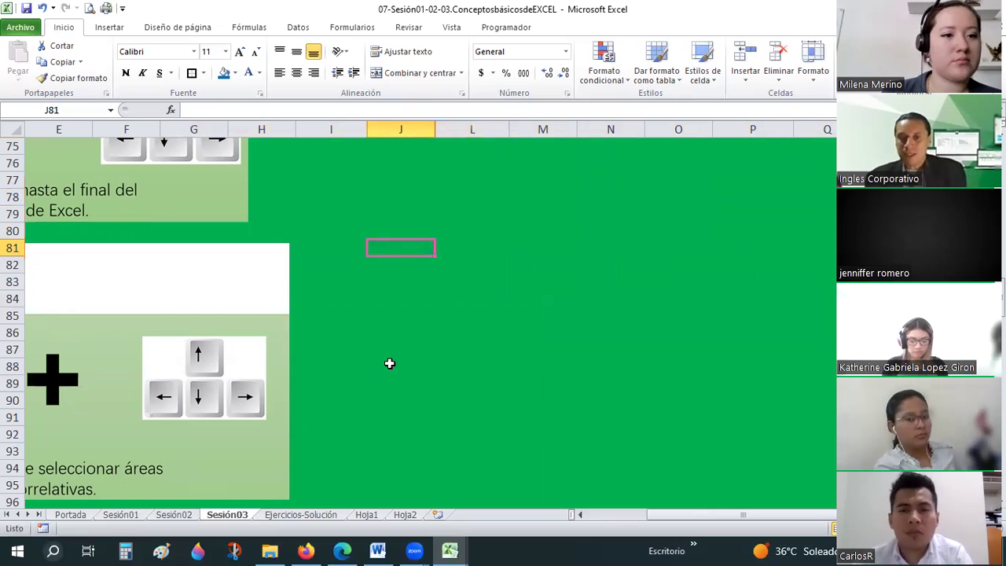
key(shift+Right)
key(shift+Right)
key(shift+Right)
key(shift+Right)
key(shift+Down)
key(shift+Down)
key(shift+Down)
key(shift+Down)
key(shift+Down)
key(shift+Down)
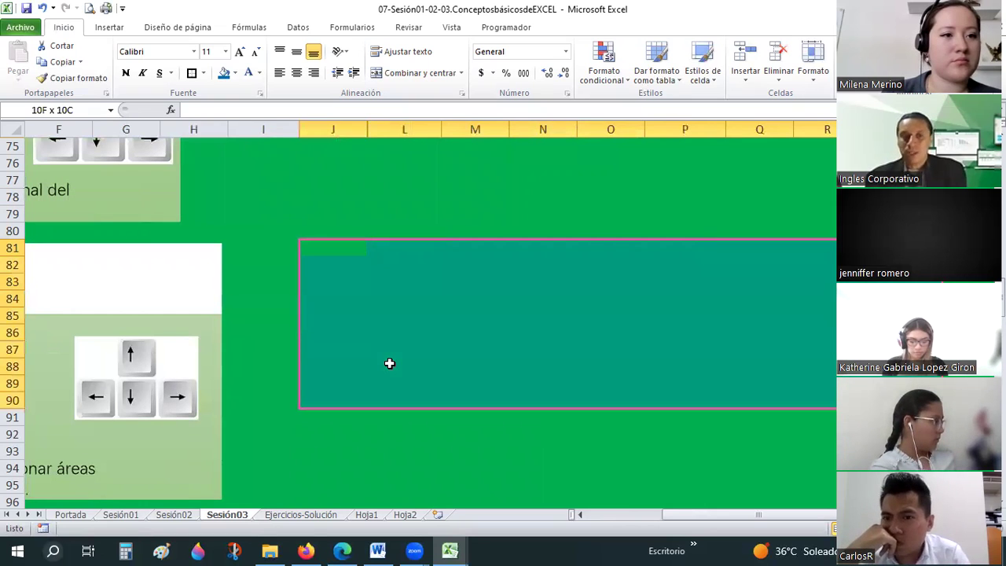
key(shift+Down)
key(shift+Down)
key(shift+Down)
Apply all borders and a blue fill to the J81:R95 block
click(202, 73)
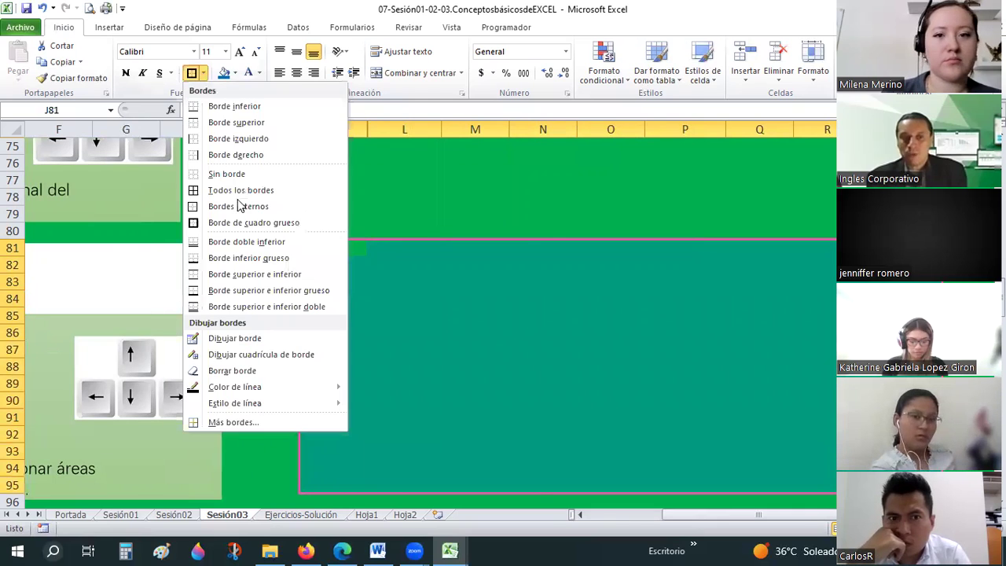
key(Return)
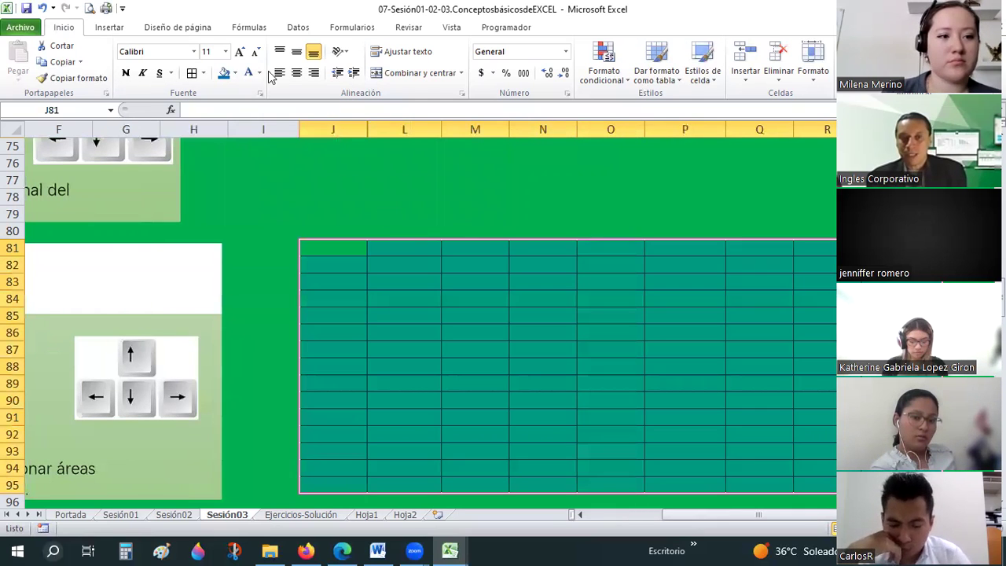
scroll(399, 235, down, 1)
key(ctrl+z)
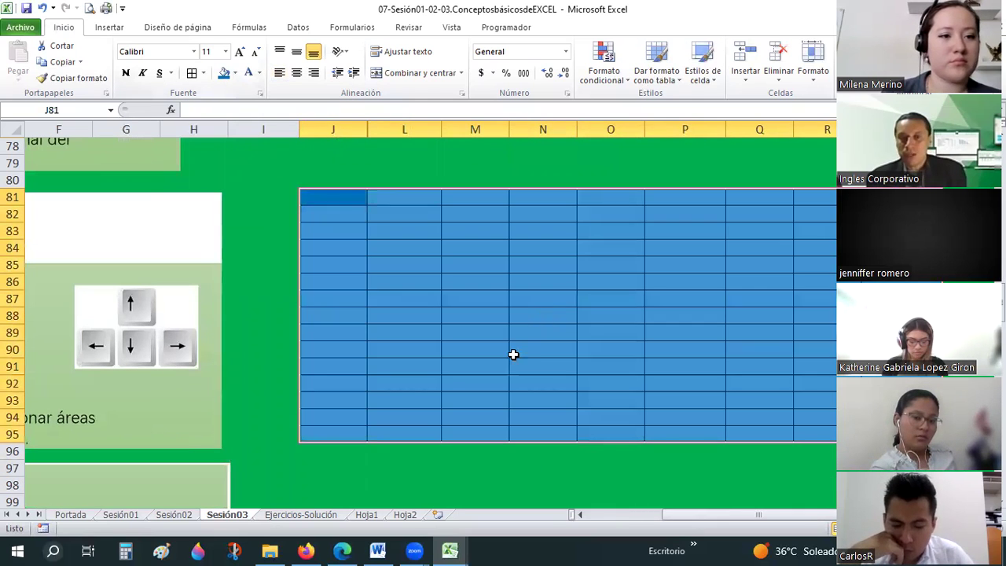
click(512, 354)
Inspect the formatted block by reselecting ranges between J81 and column R
drag(341, 199, 644, 307)
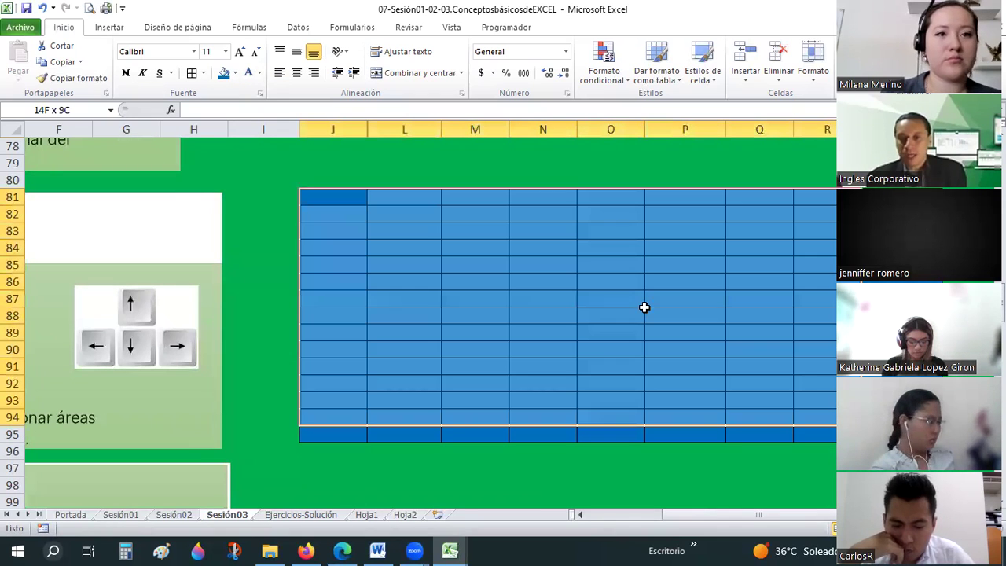
mouse_move(326, 197)
mouse_down()
mouse_move(852, 366)
mouse_move(817, 435)
mouse_up()
click(814, 467)
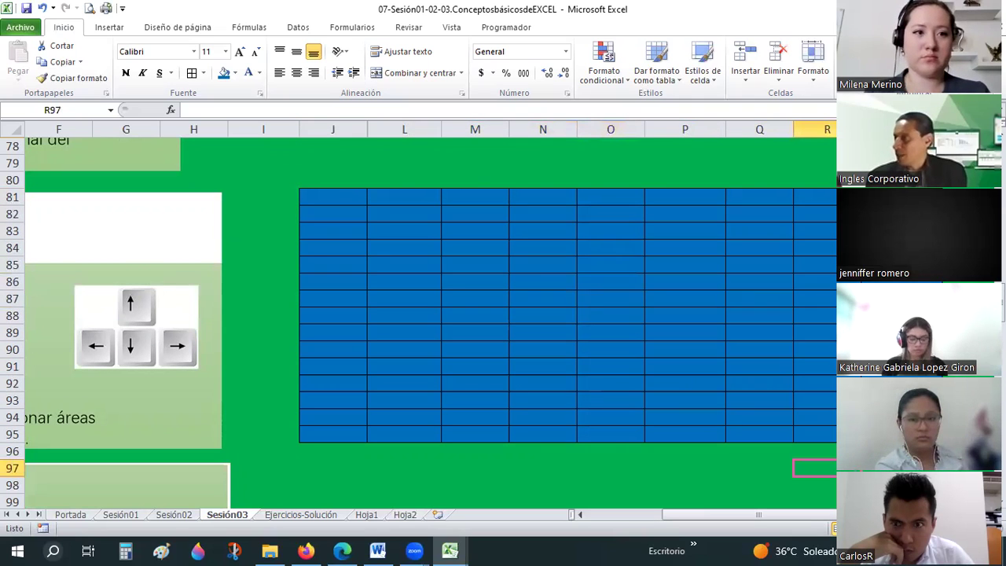
click(814, 434)
click(814, 264)
click(759, 196)
click(332, 197)
mouse_move(332, 196)
mouse_down()
mouse_move(856, 196)
mouse_move(856, 434)
mouse_up()
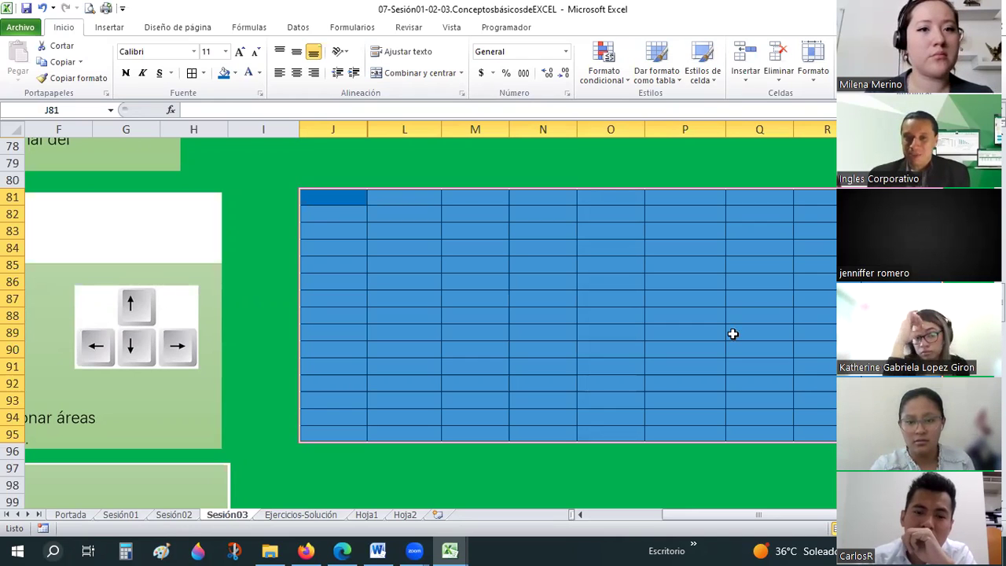
click(362, 203)
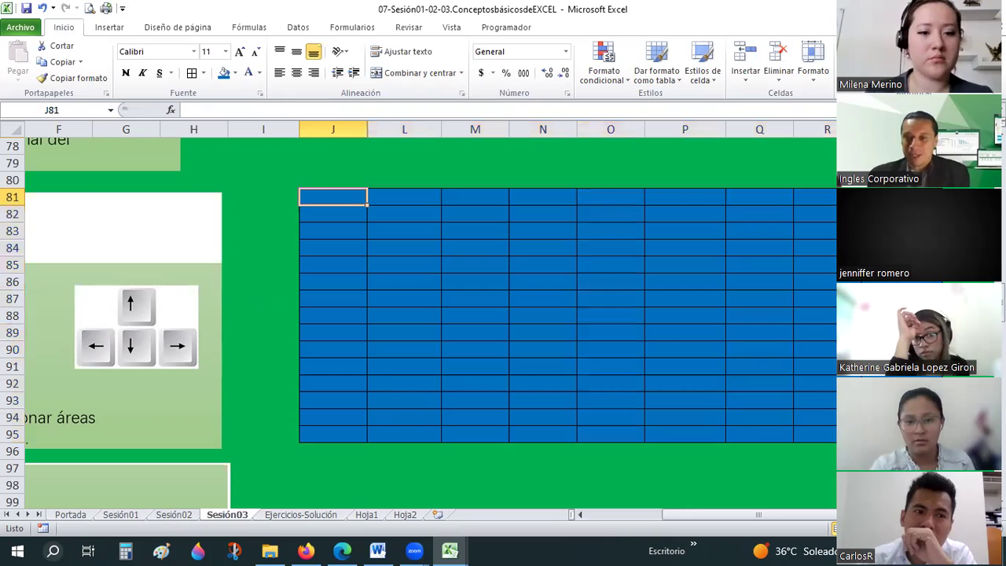
drag(338, 197, 864, 434)
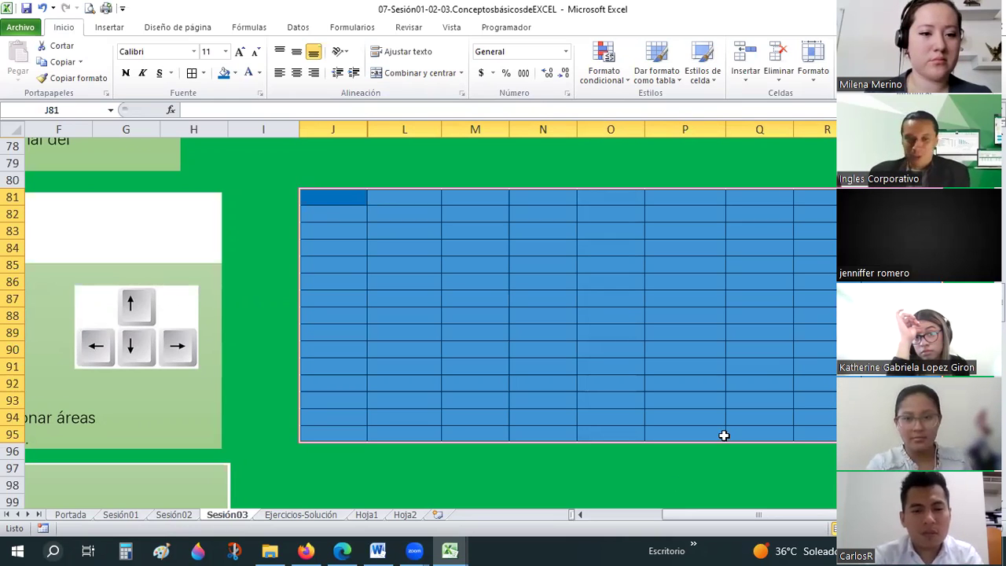
click(404, 264)
mouse_move(449, 550)
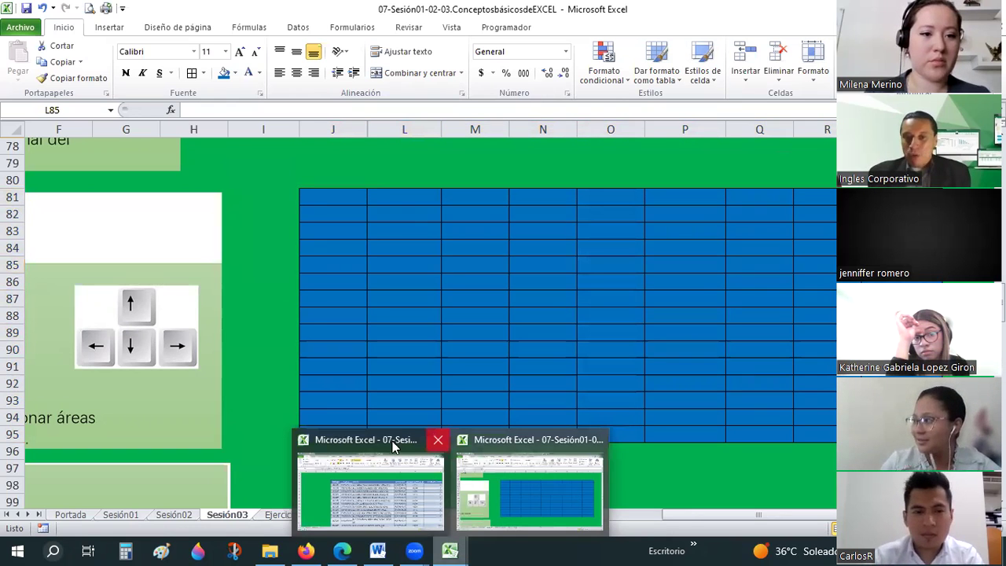
click(395, 446)
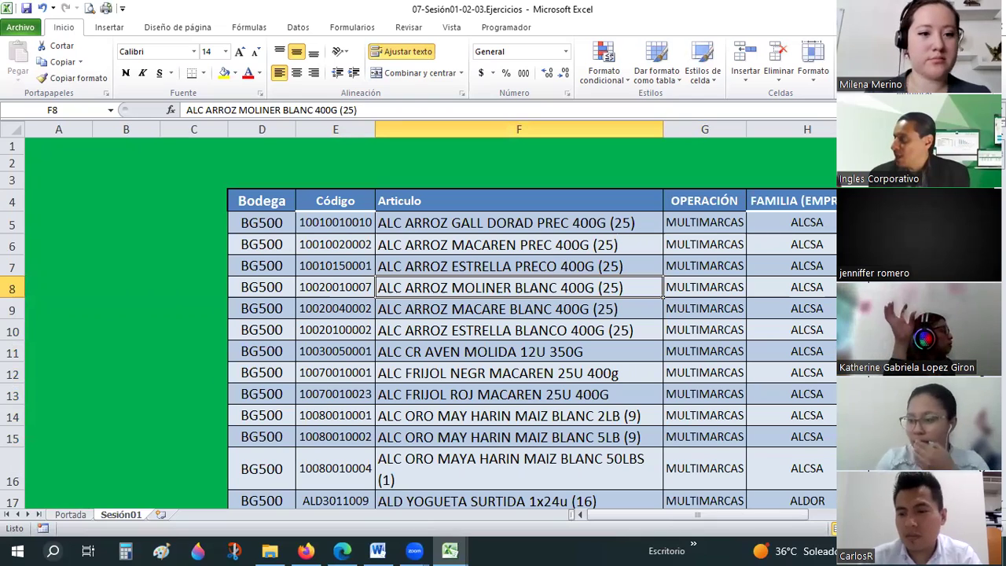
click(648, 387)
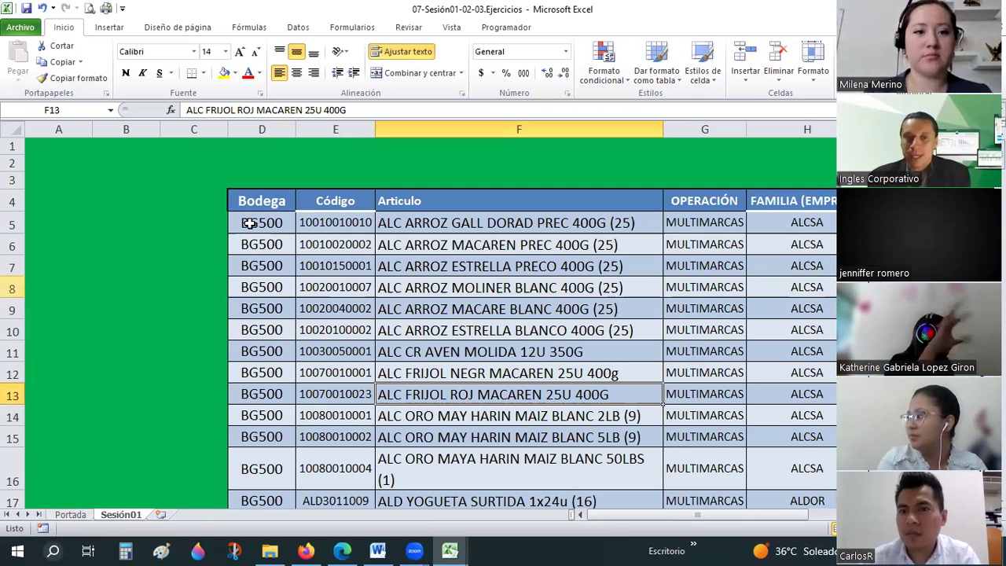
key(ctrl+Home)
click(338, 198)
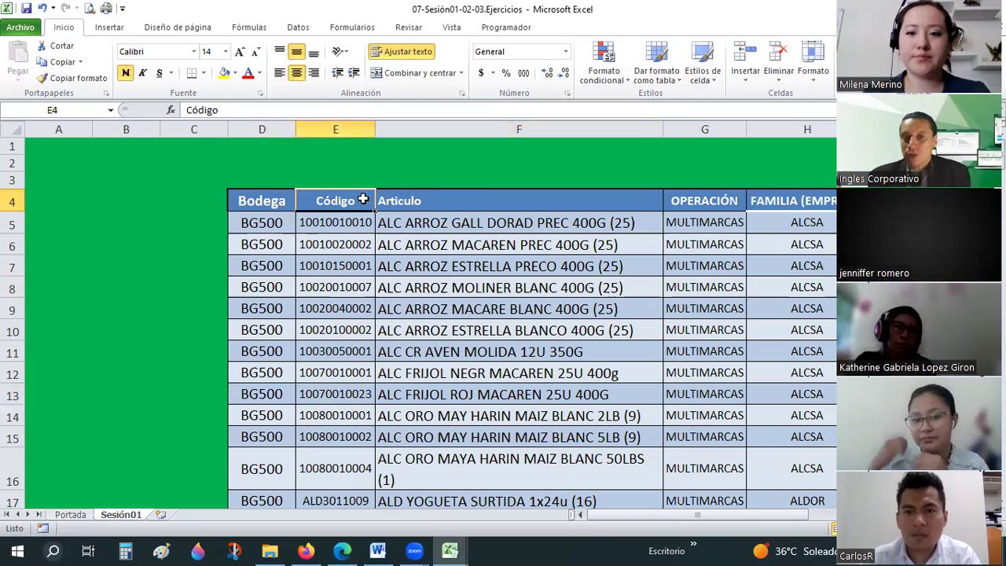
click(415, 206)
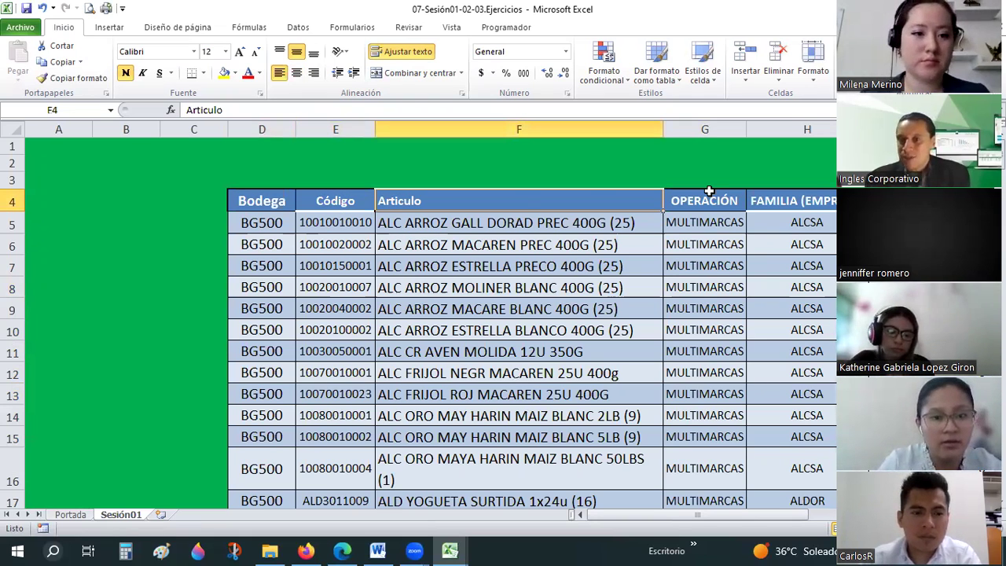
key(Right)
key(Right)
key(Right)
key(Right)
key(Right)
key(Right)
key(Down)
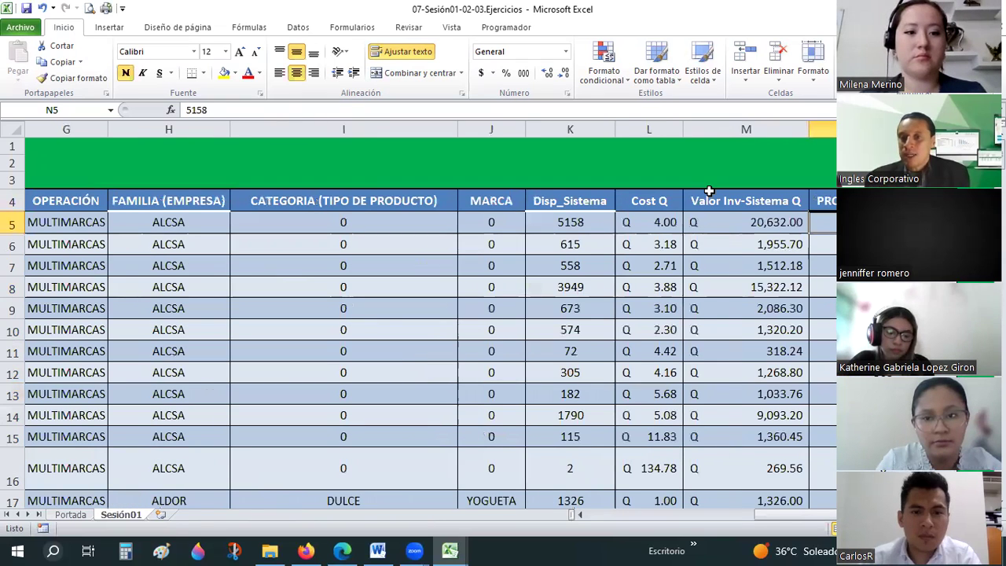
key(Left)
key(Left)
key(Left)
key(Down)
key(Right)
key(Down)
key(Down)
key(Down)
key(Down)
key(Down)
key(Down)
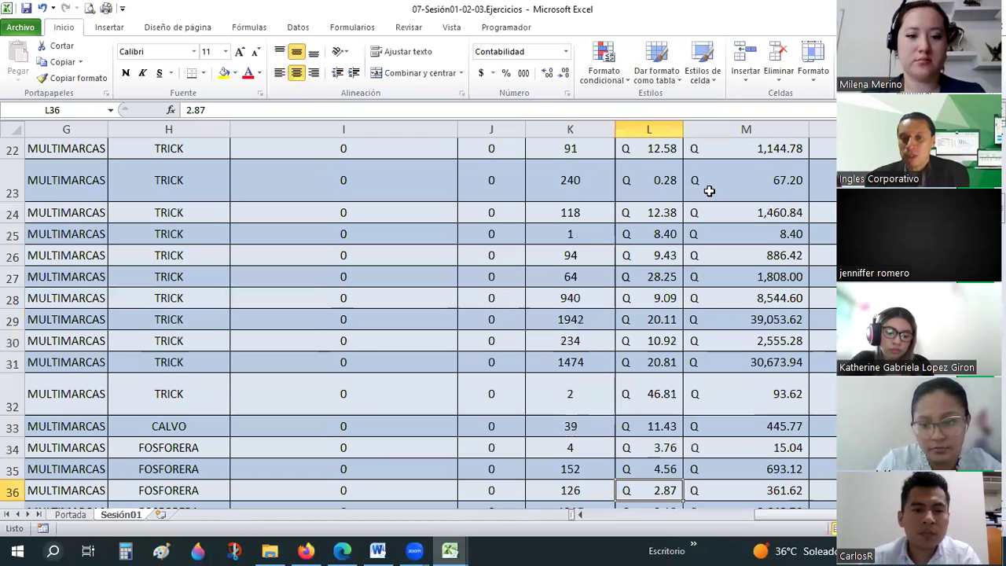
key(Down)
key(Down)
key(Down)
key(Down)
key(Down)
key(Down)
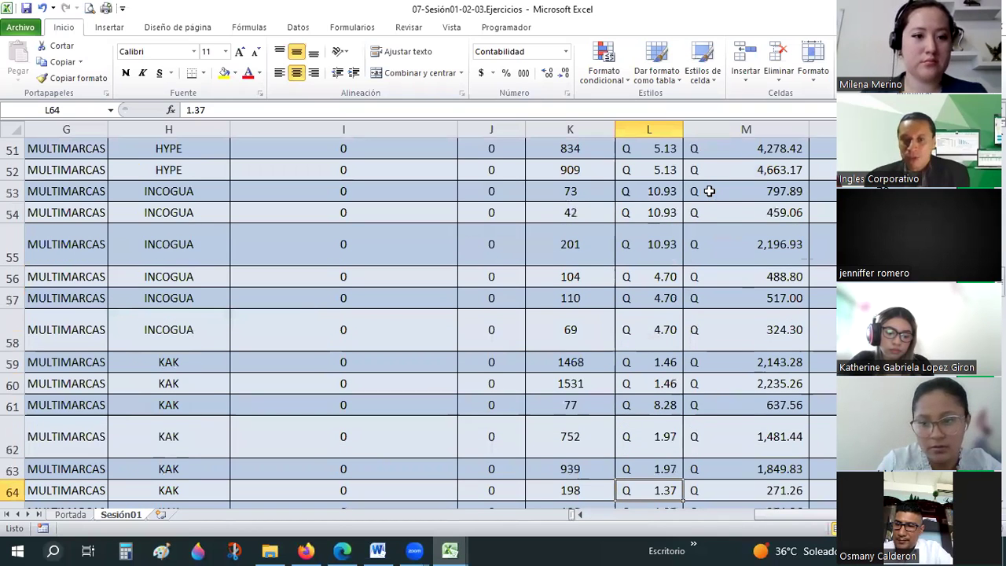
key(Left)
key(Down)
key(Down)
key(Down)
key(Down)
key(Down)
key(Down)
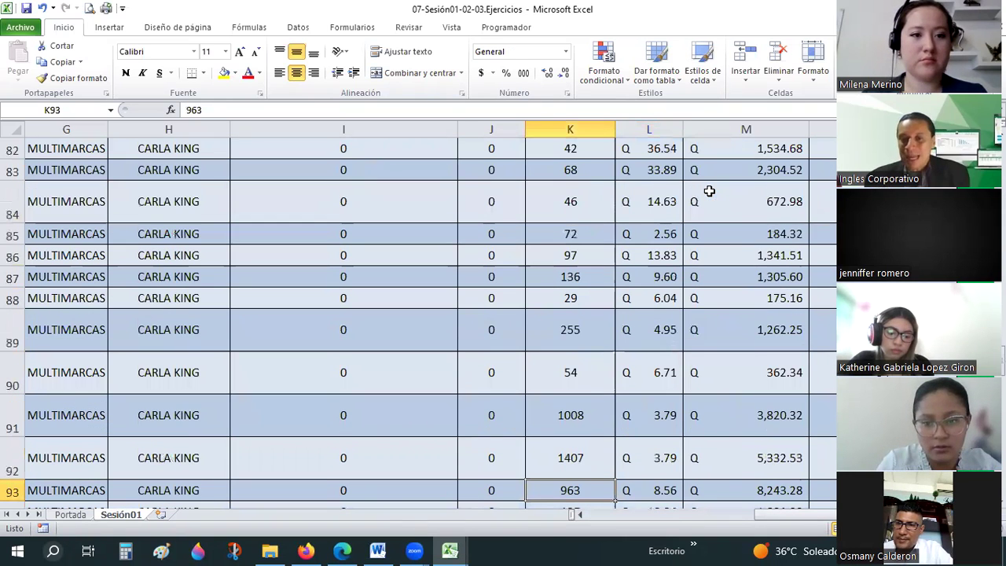
key(Down)
key(Down)
key(Down)
key(Left)
key(Down)
key(Down)
key(Down)
key(Up)
key(Up)
key(Up)
key(Up)
key(Left)
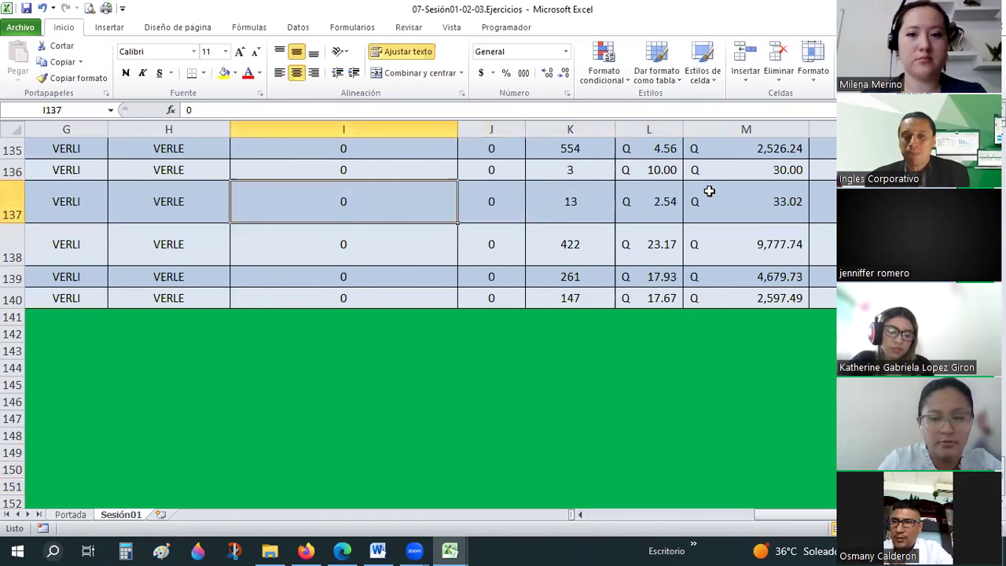
key(Home)
key(Up)
key(Up)
key(Up)
key(Up)
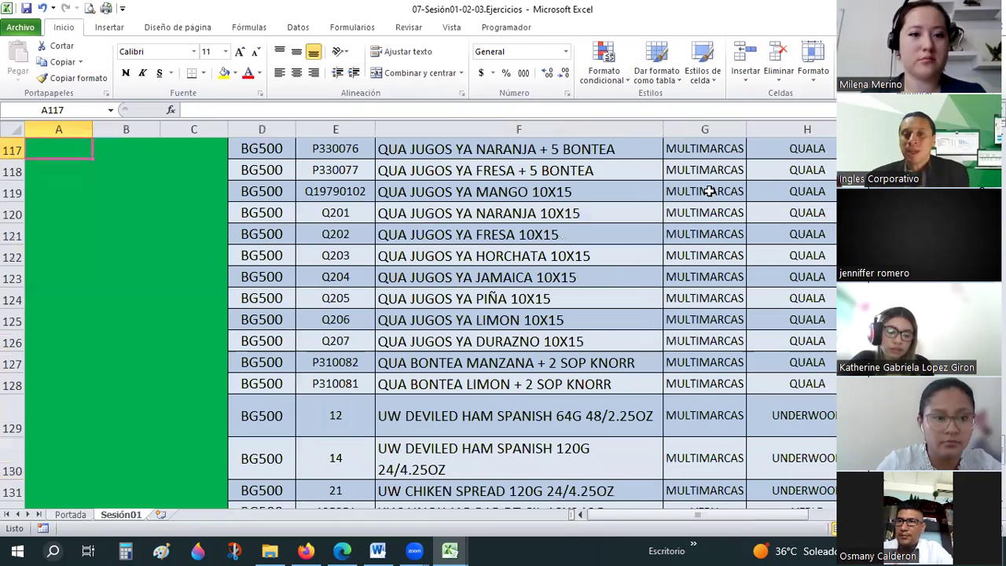
key(Up)
key(Up)
key(Up)
key(Up)
key(Up)
key(Up)
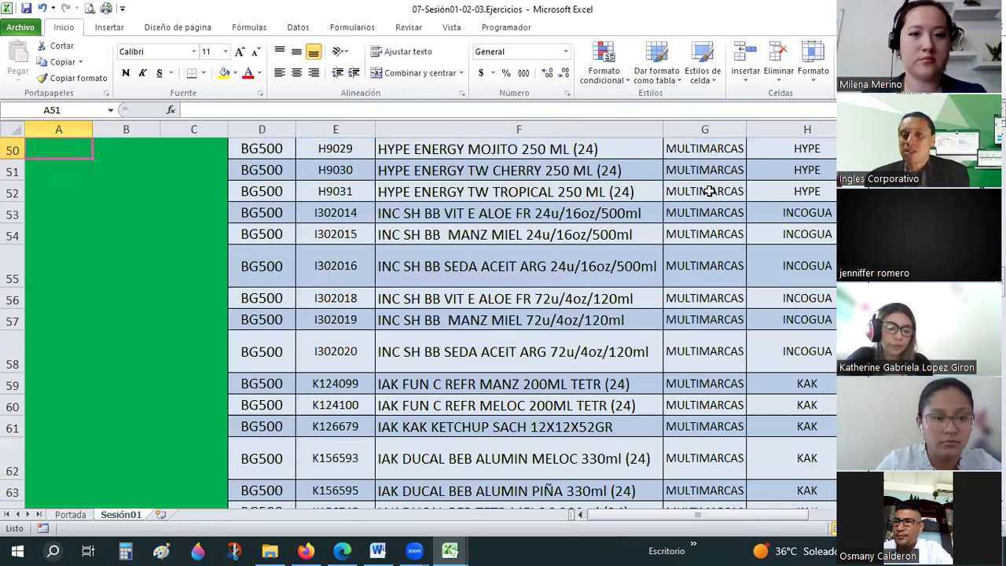
key(Up)
key(Up)
key(Up)
key(ctrl+Home)
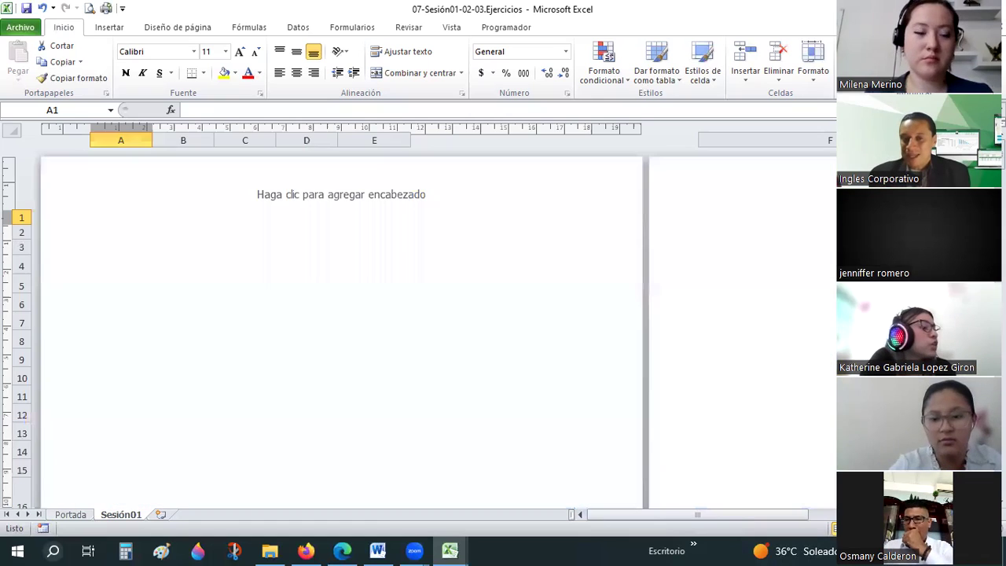
click(846, 527)
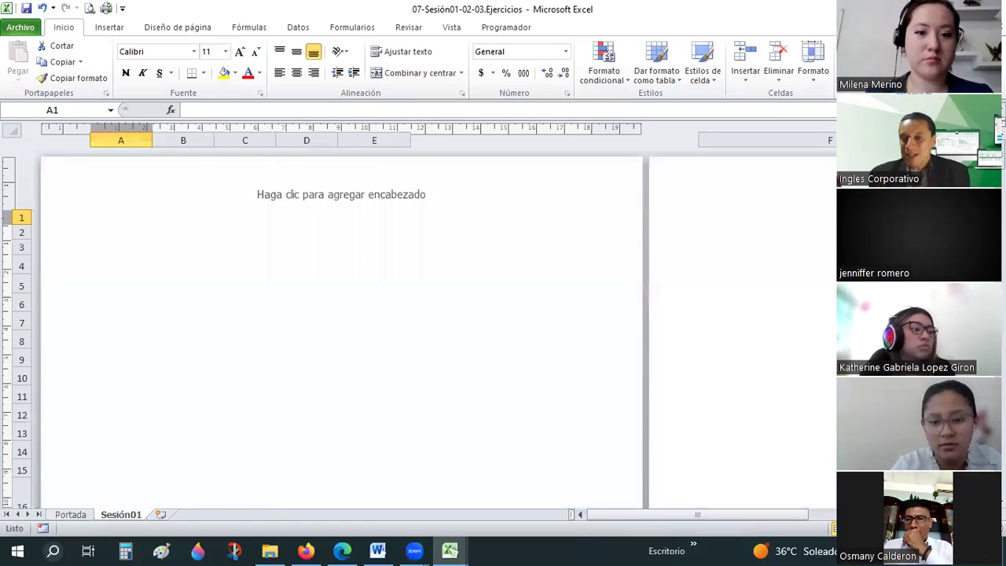
scroll(440, 294, down, 2)
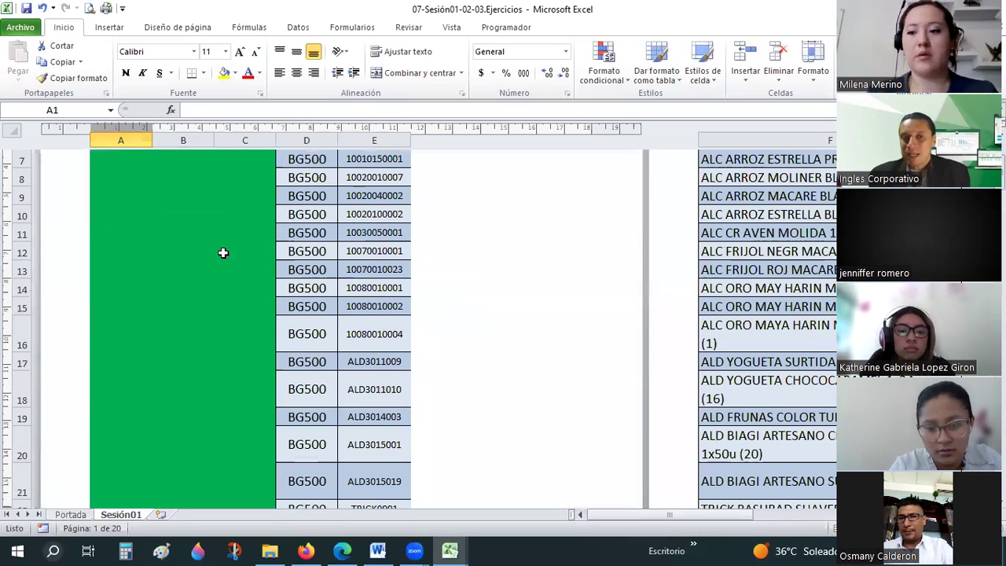
scroll(223, 252, up, 2)
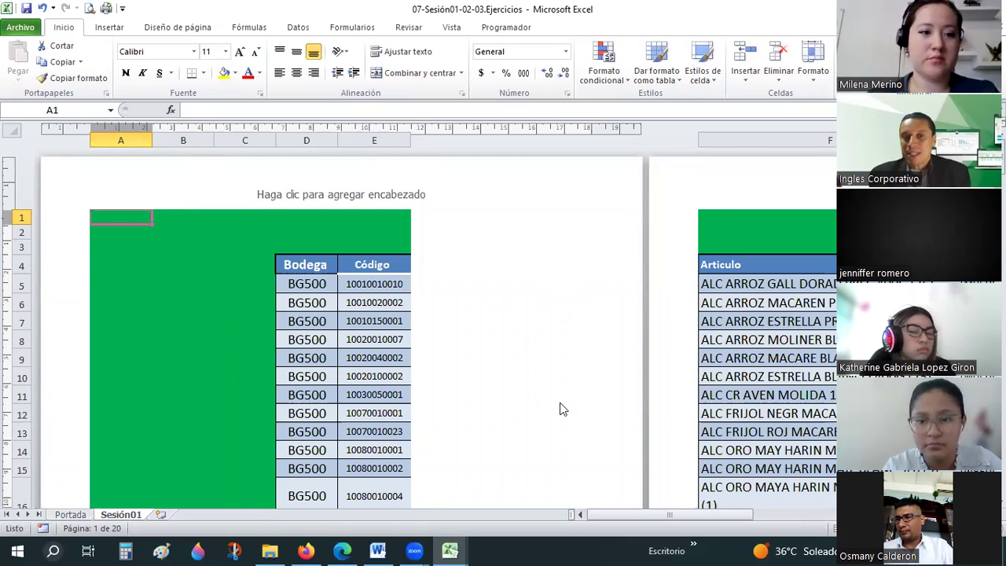
drag(106, 216, 382, 224)
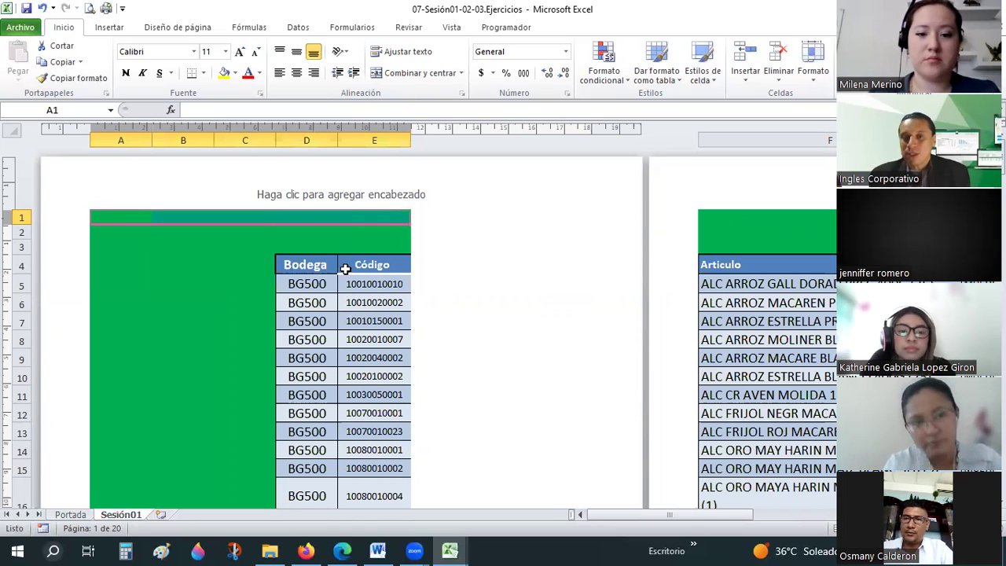
scroll(365, 386, down, 3)
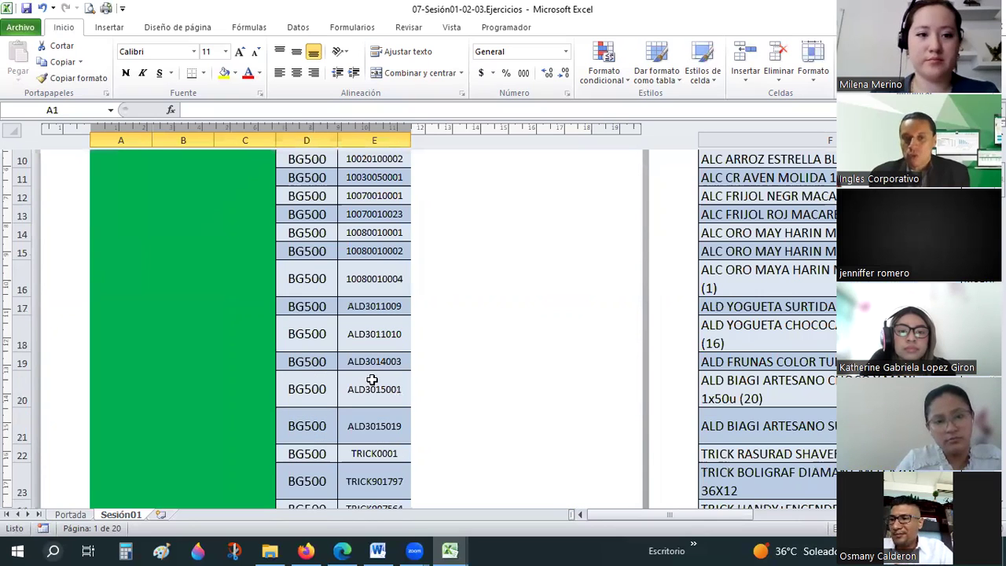
scroll(372, 380, down, 4)
scroll(368, 375, down, 10)
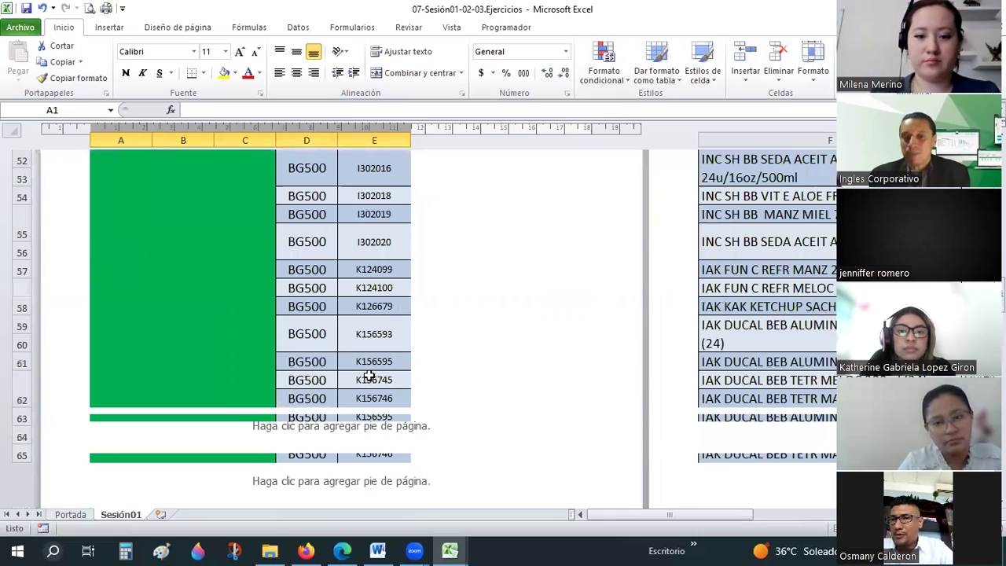
scroll(369, 375, down, 10)
scroll(368, 375, down, 8)
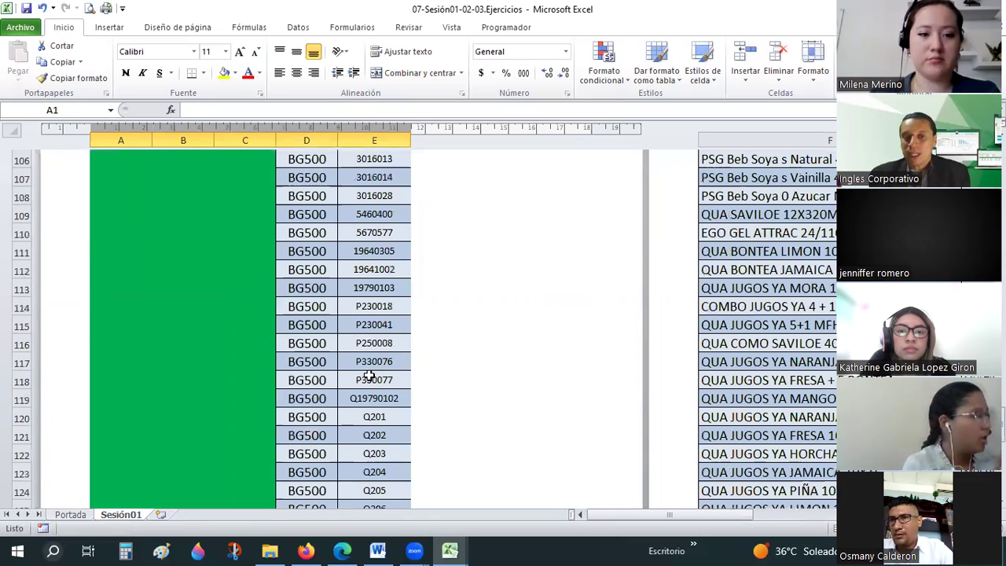
scroll(369, 375, down, 8)
scroll(368, 375, down, 9)
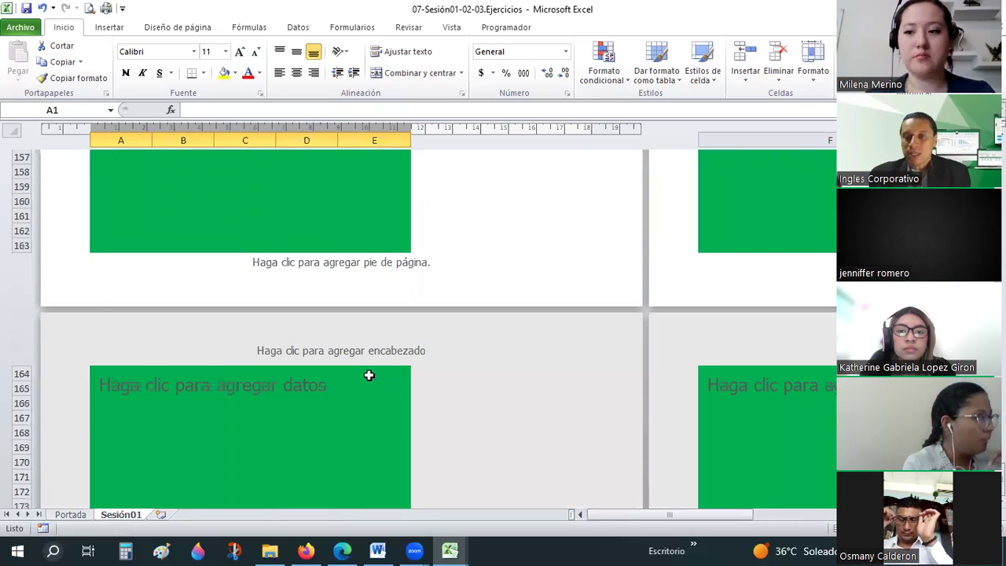
scroll(368, 376, up, 10)
scroll(369, 376, up, 15)
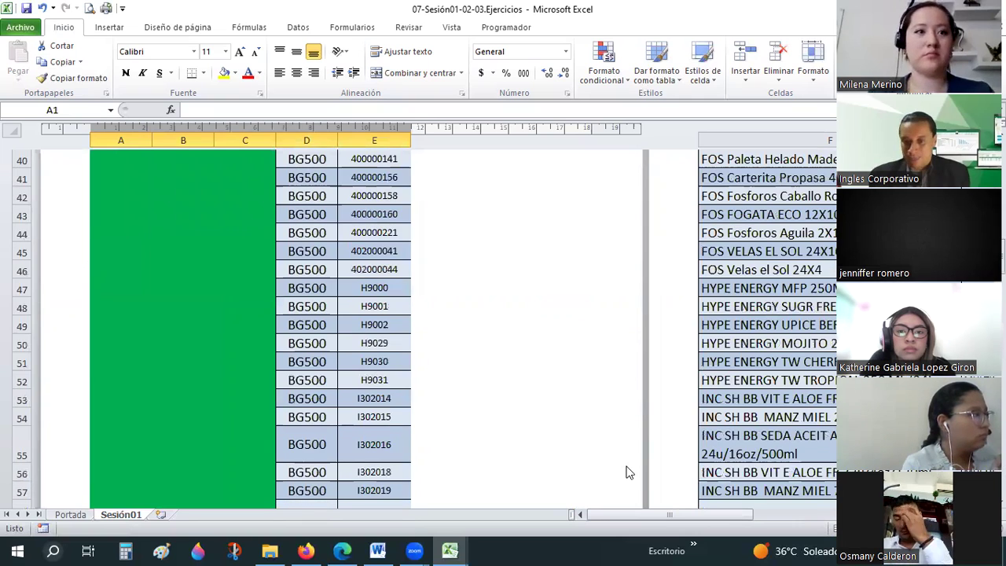
scroll(628, 471, up, 10)
drag(645, 515, 786, 518)
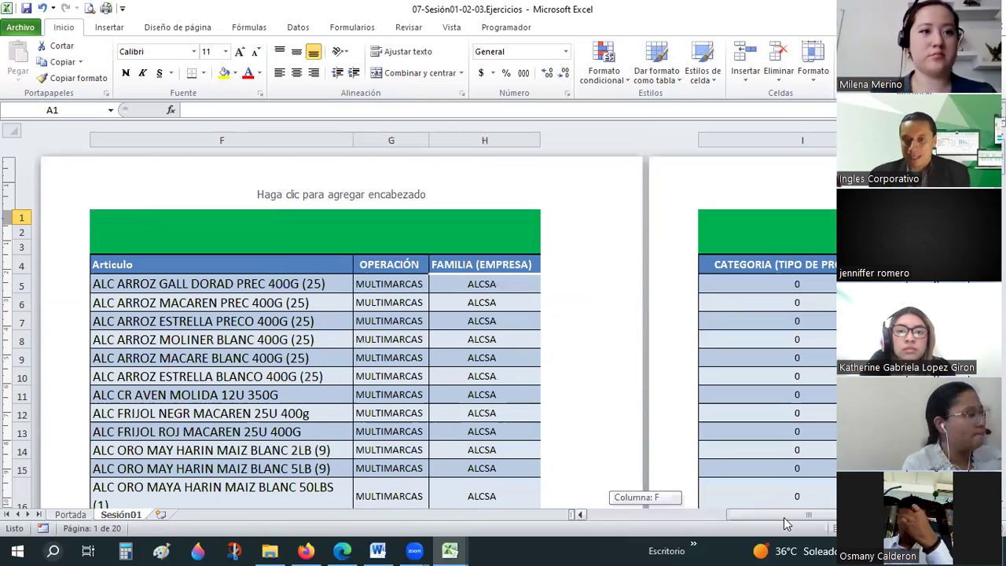
mouse_move(786, 524)
mouse_down()
mouse_move(912, 520)
mouse_move(597, 548)
mouse_up()
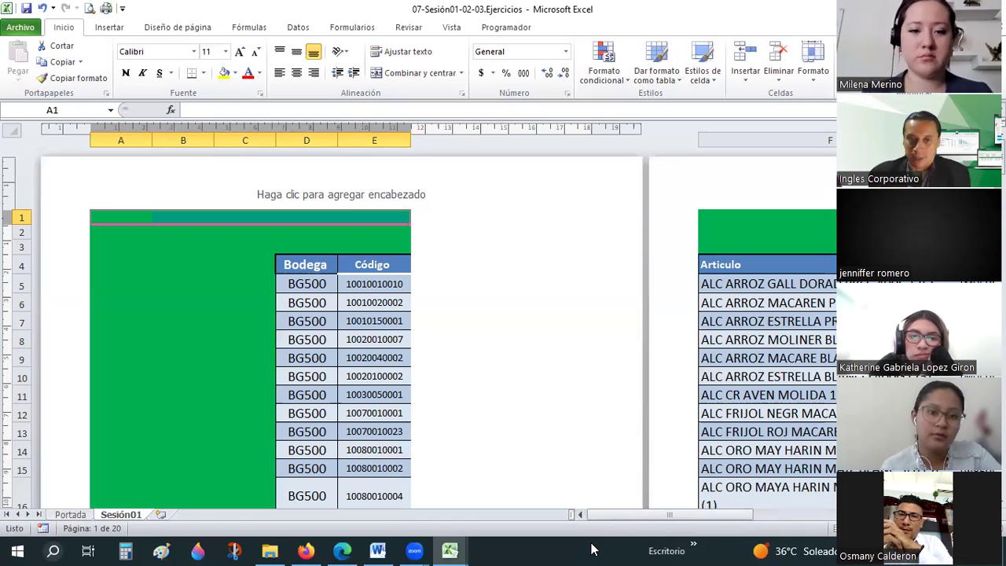
Write 'Inventario sucursal Guatemala' in the centre section of the page header
click(283, 204)
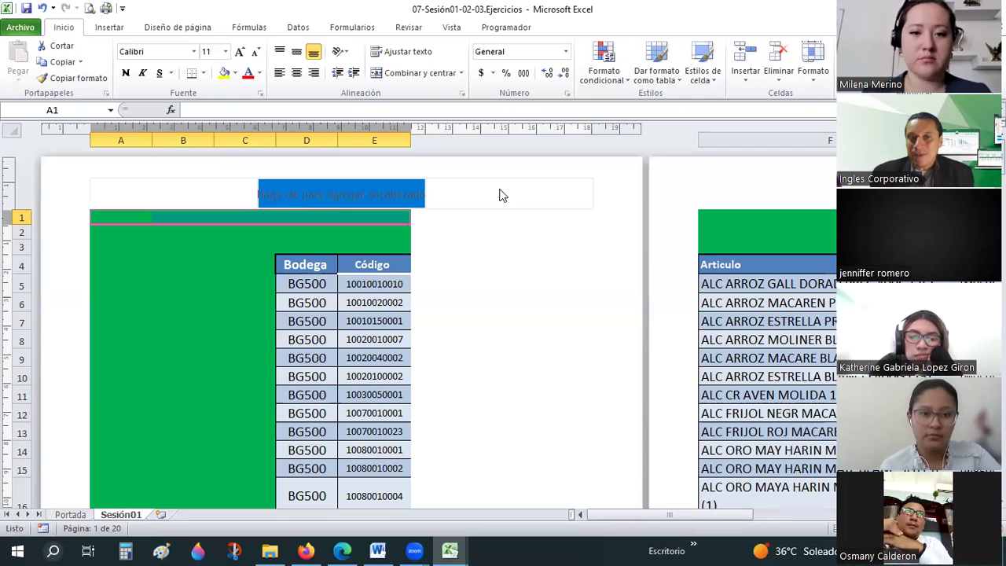
click(542, 193)
click(175, 192)
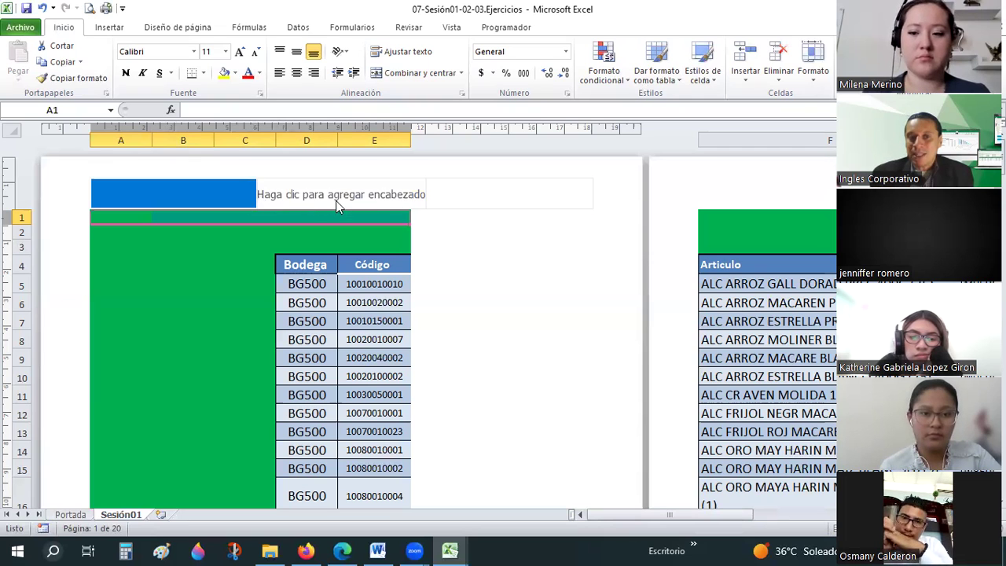
click(336, 200)
click(337, 201)
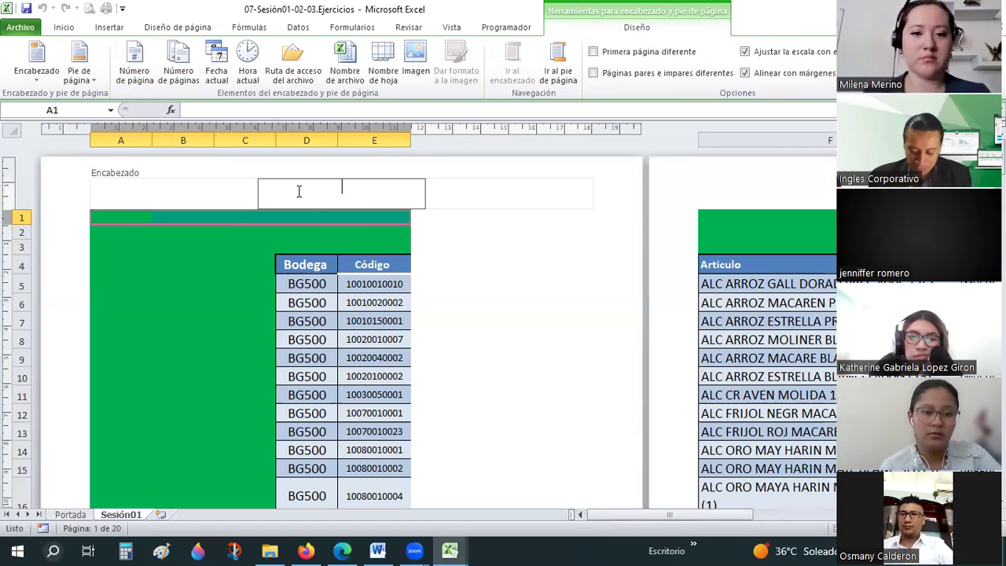
text(Inventario sucursal Guatemal)
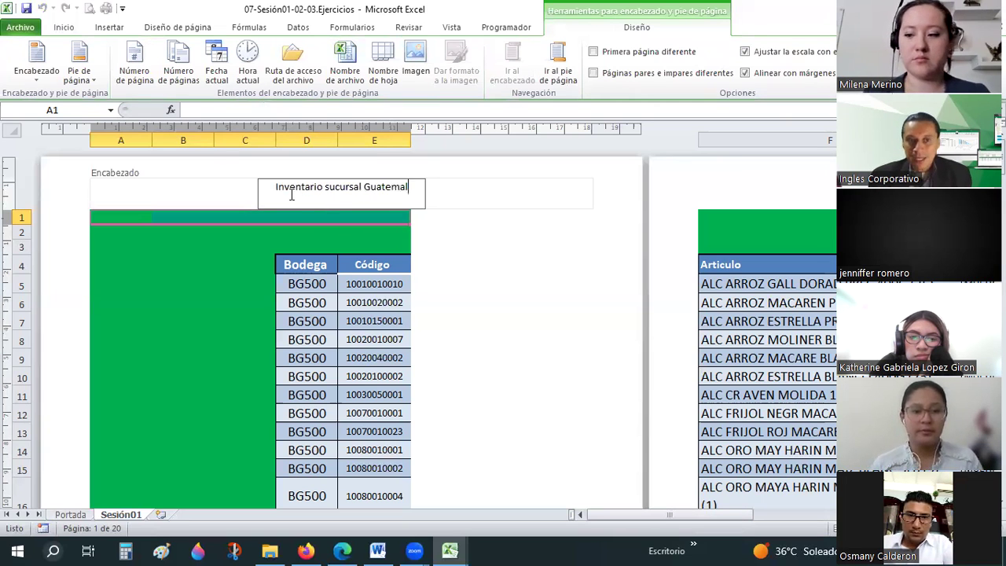
text(a)
Enter 'Bodega 500' in the left header section and finish editing the header
click(152, 184)
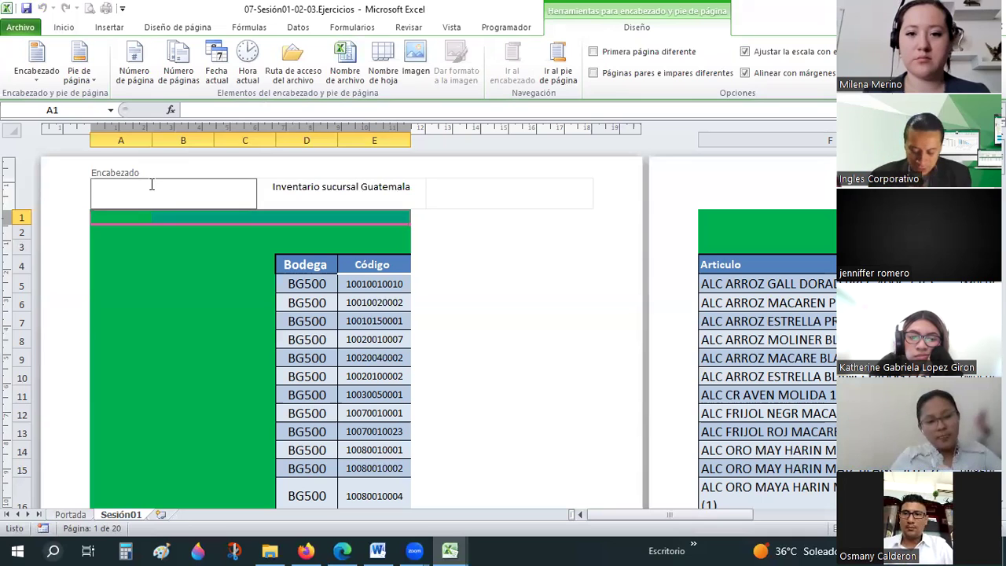
text(Bodega 400)
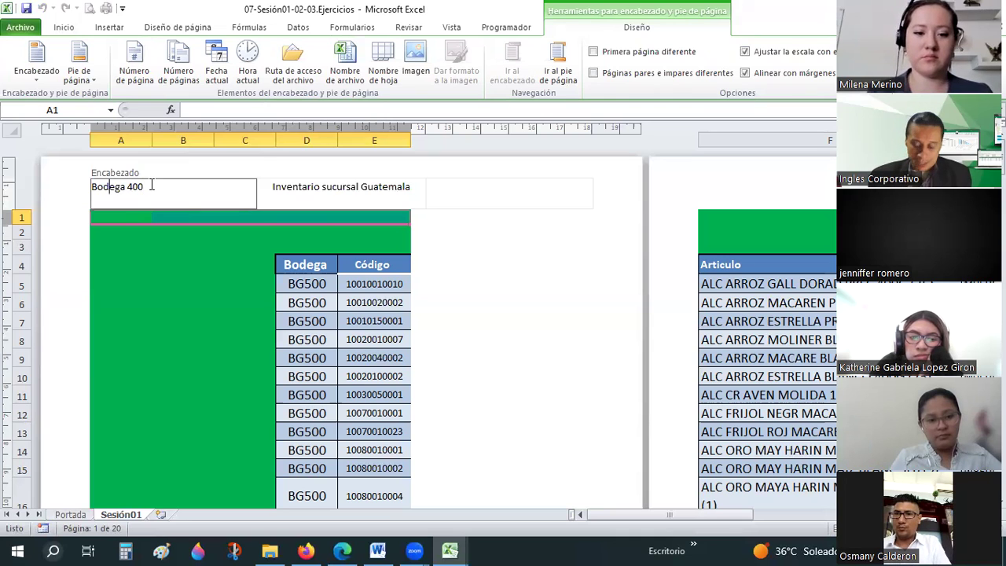
text(5)
key(Return)
key(BackSpace)
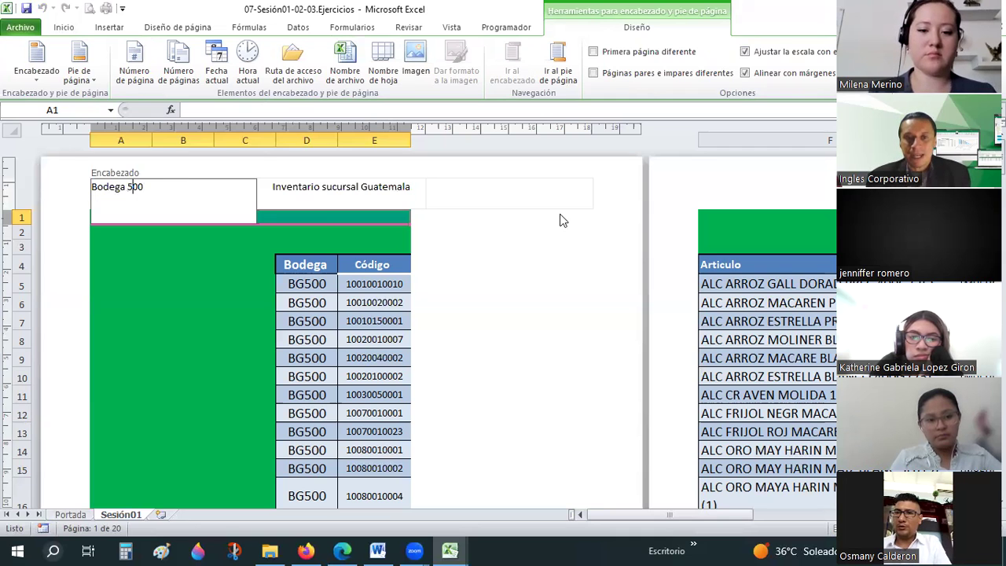
click(555, 266)
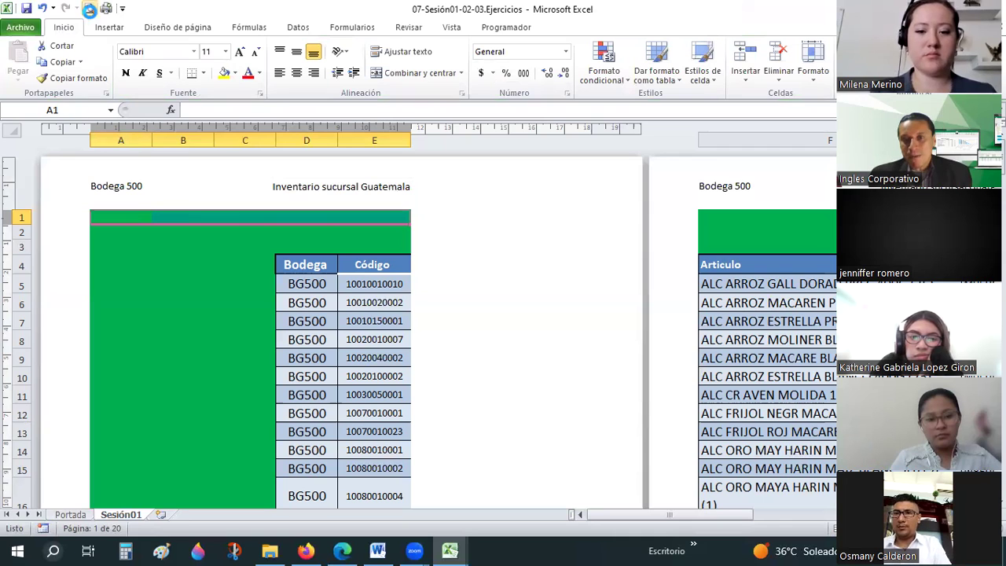
click(89, 11)
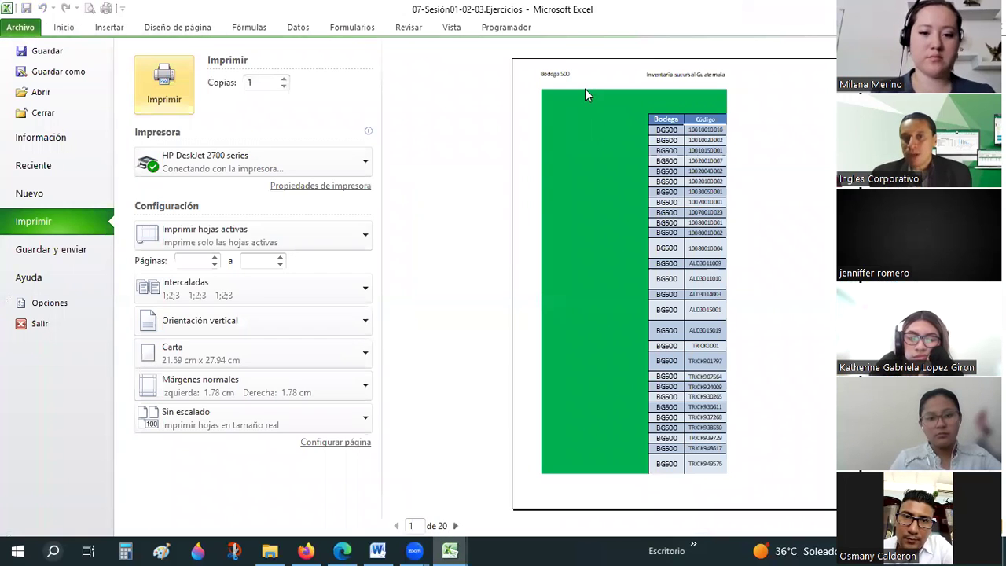
click(618, 91)
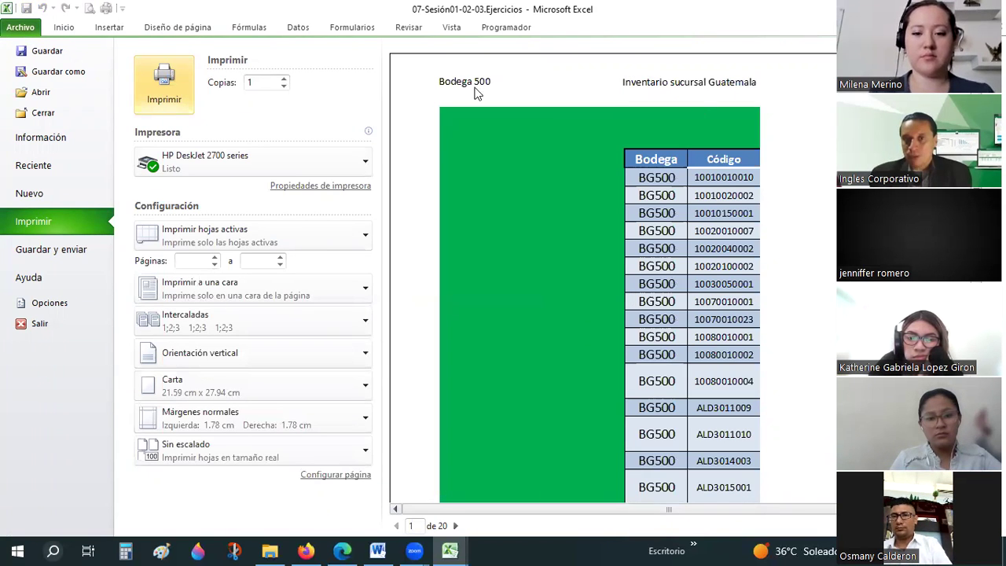
click(56, 28)
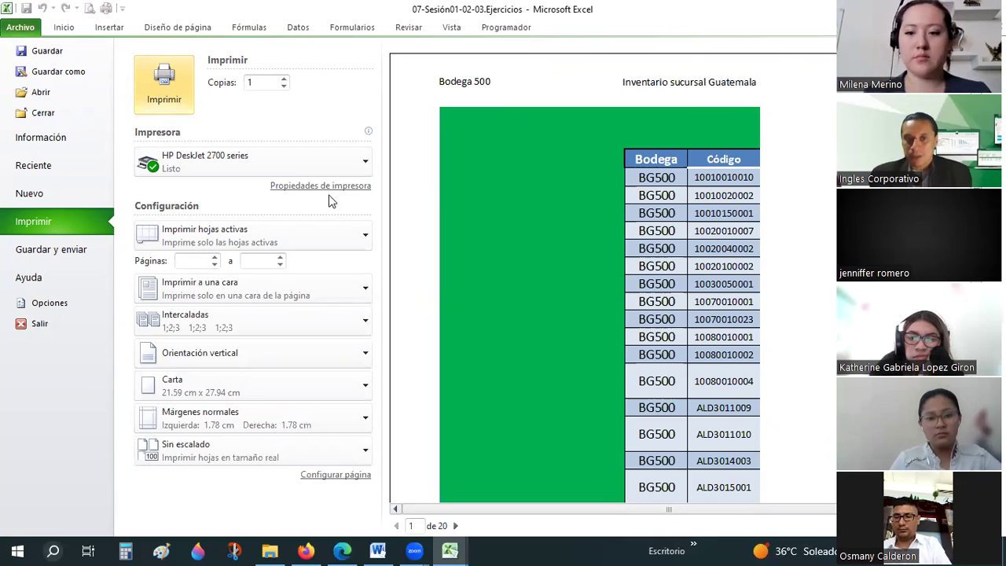
scroll(368, 254, down, 5)
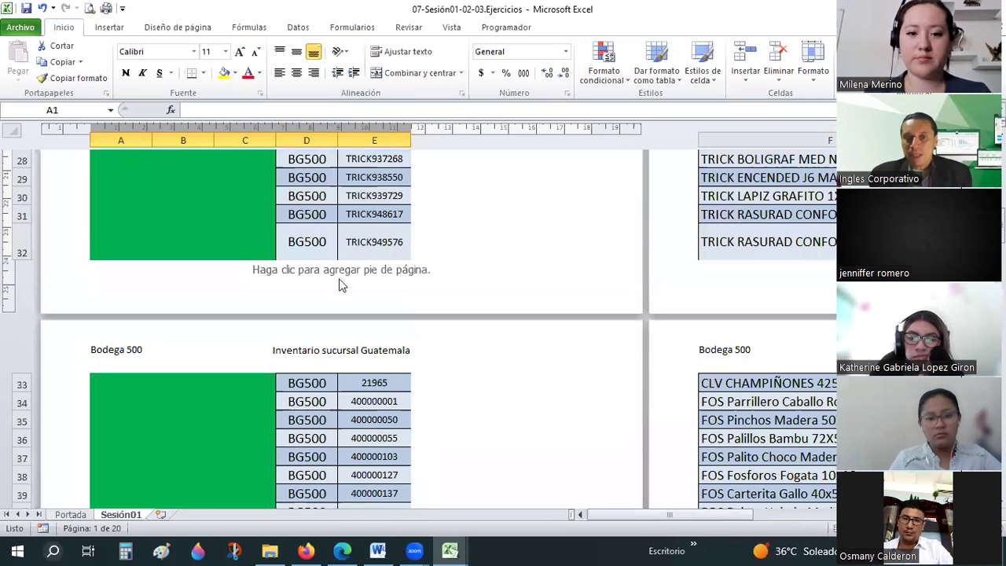
click(334, 269)
key(shift+Tab)
click(354, 269)
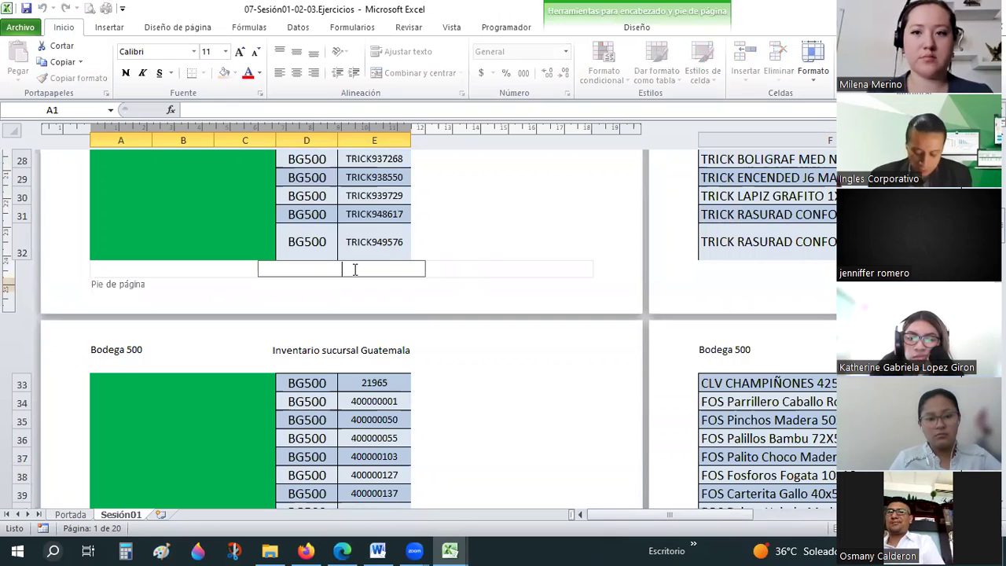
text(Inventario de Guatemala)
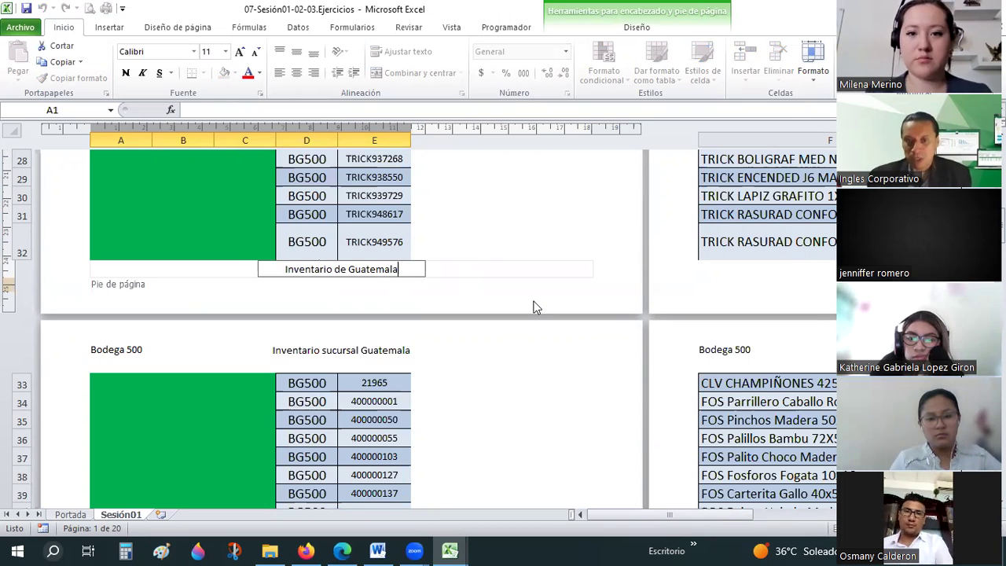
click(533, 307)
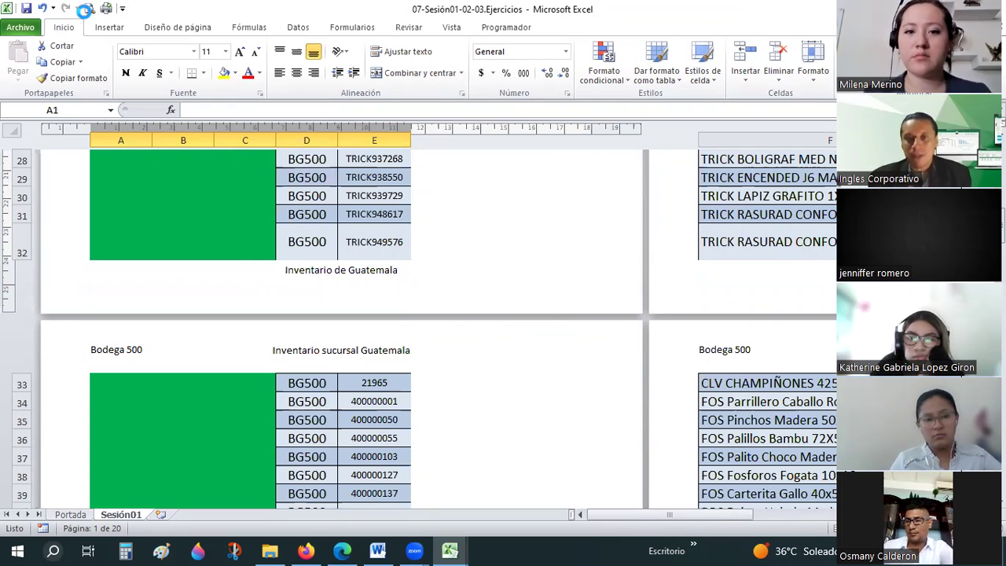
click(89, 8)
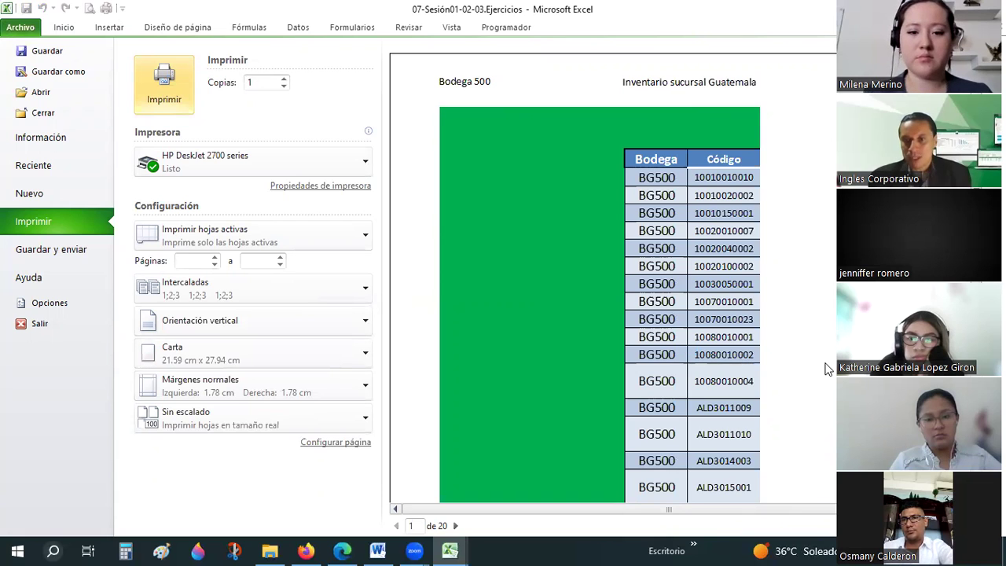
scroll(761, 355, down, 1)
scroll(761, 355, down, 5)
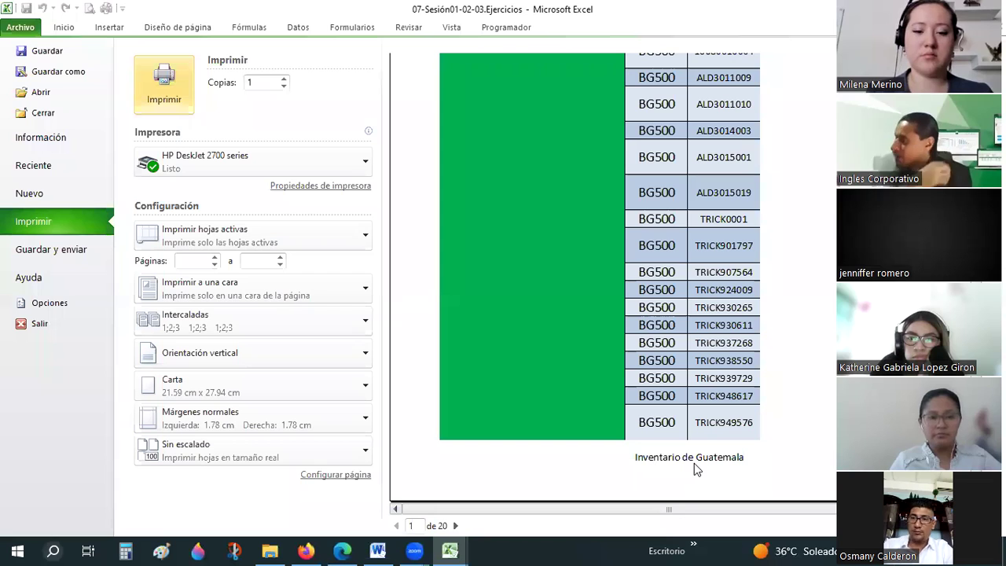
click(54, 32)
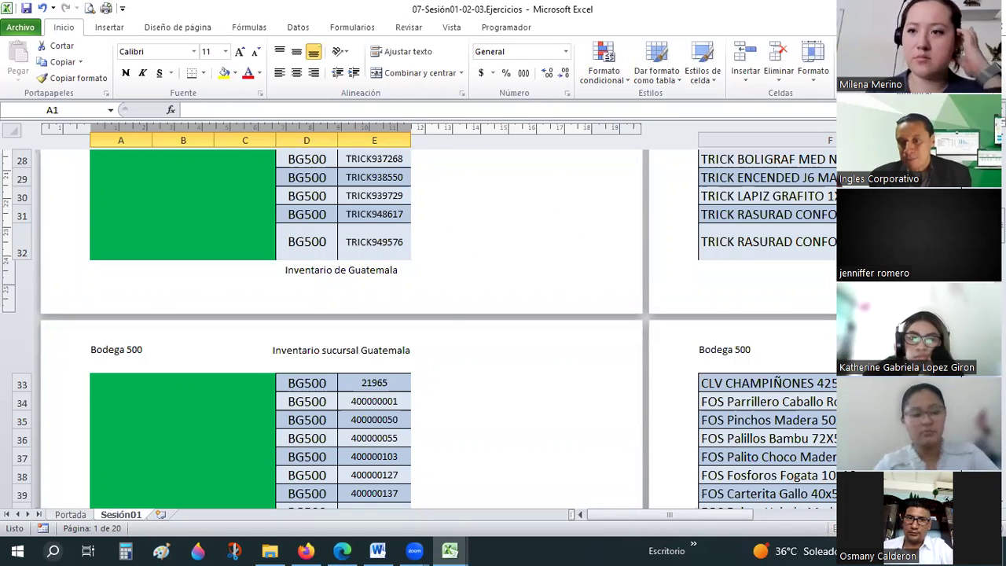
Inspect the centre and 'Bodega 500' left header sections and the 'Inventario de Guatemala' footer
scroll(444, 315, up, 10)
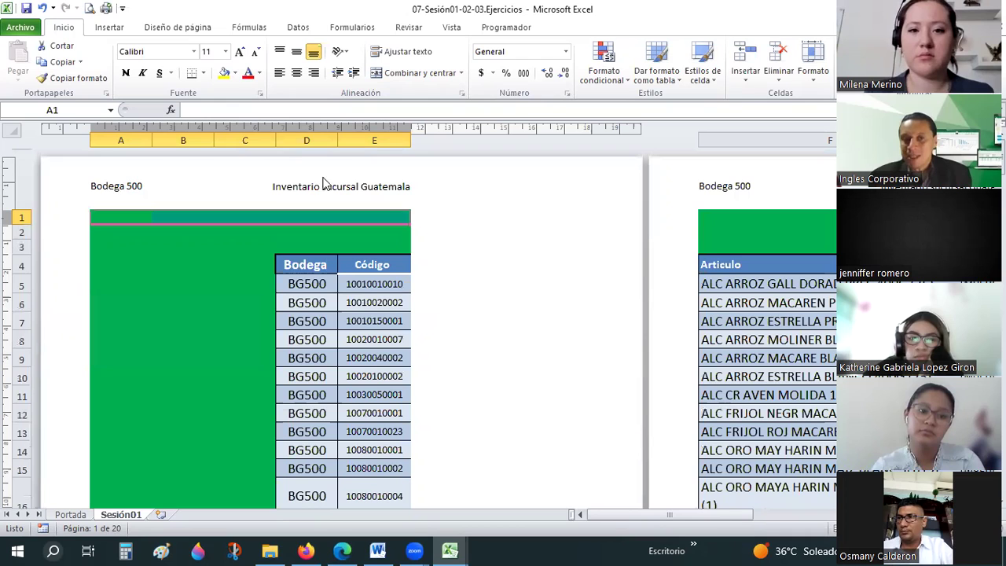
click(285, 194)
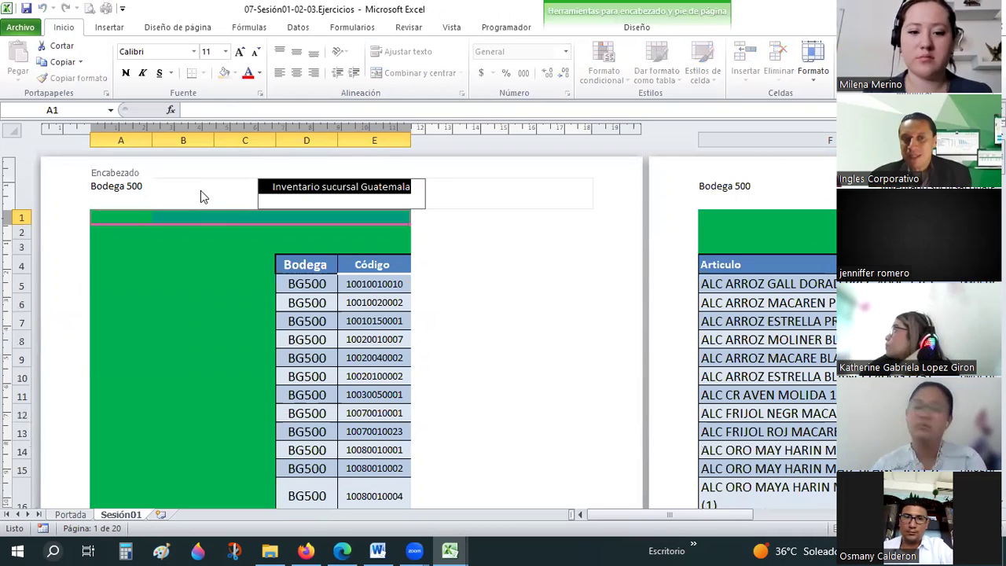
click(200, 190)
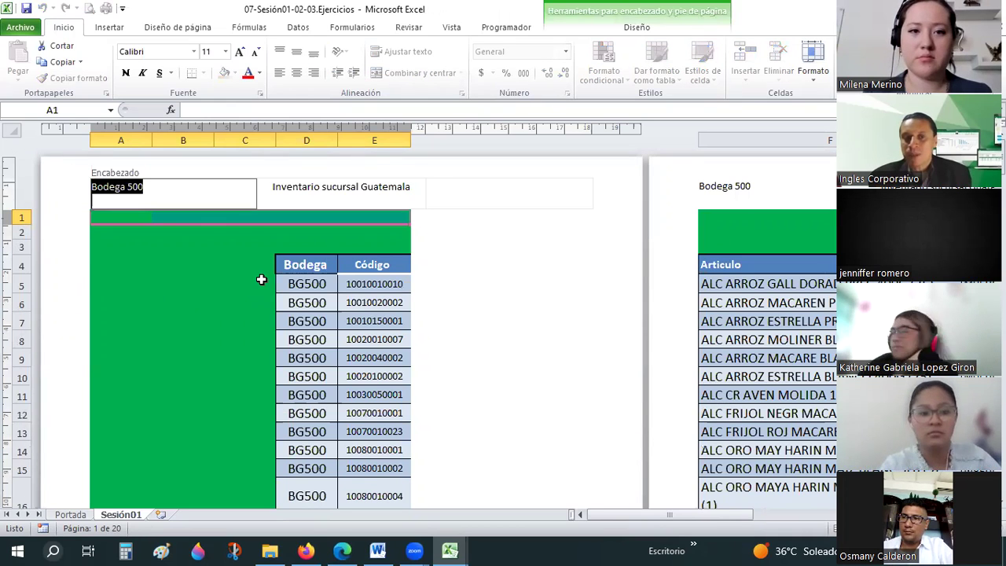
click(501, 353)
scroll(505, 352, down, 9)
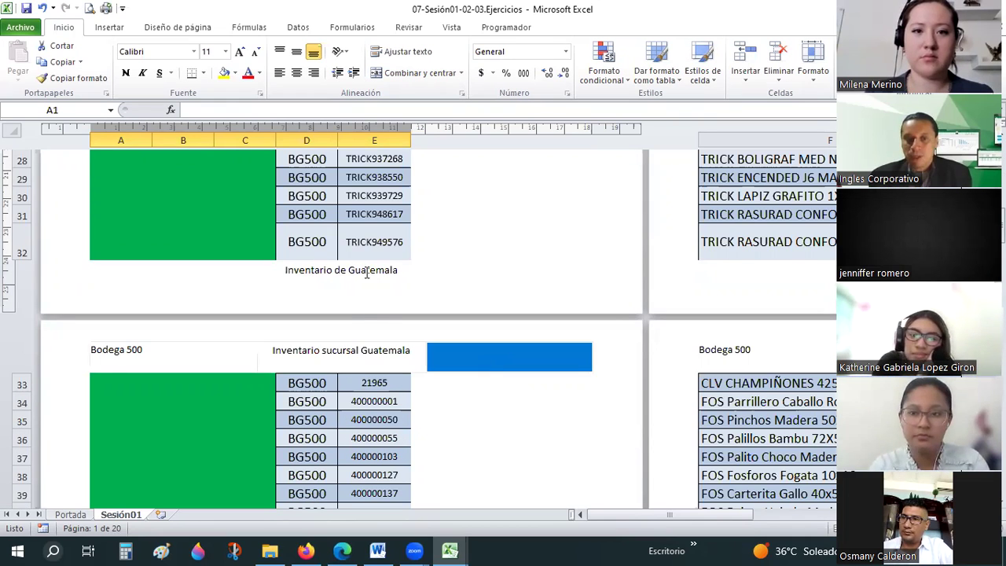
click(367, 271)
click(360, 304)
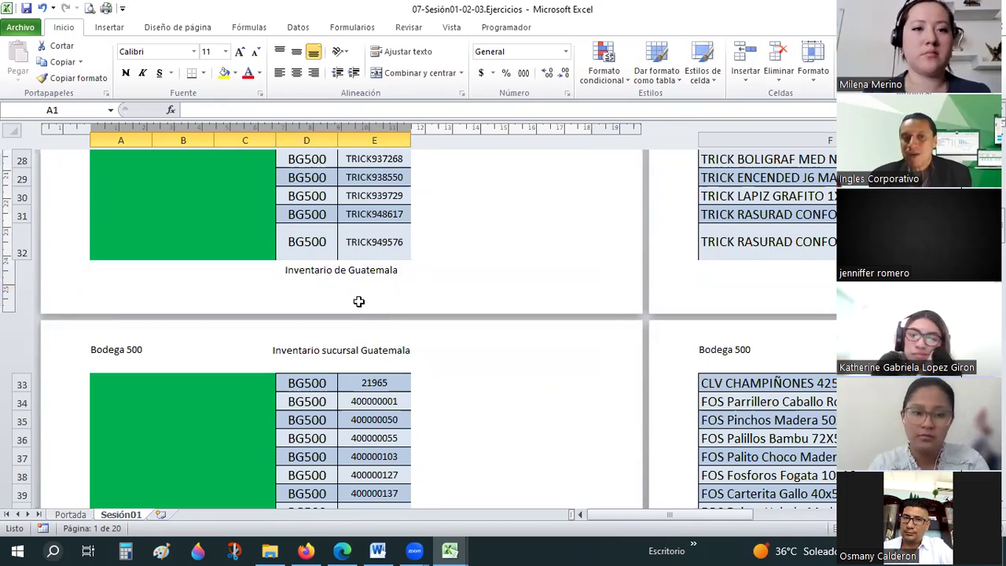
Check the 'Inventario sucursal Guatemala' header without changes, then switch to Page Break Preview
scroll(322, 205, up, 10)
click(315, 190)
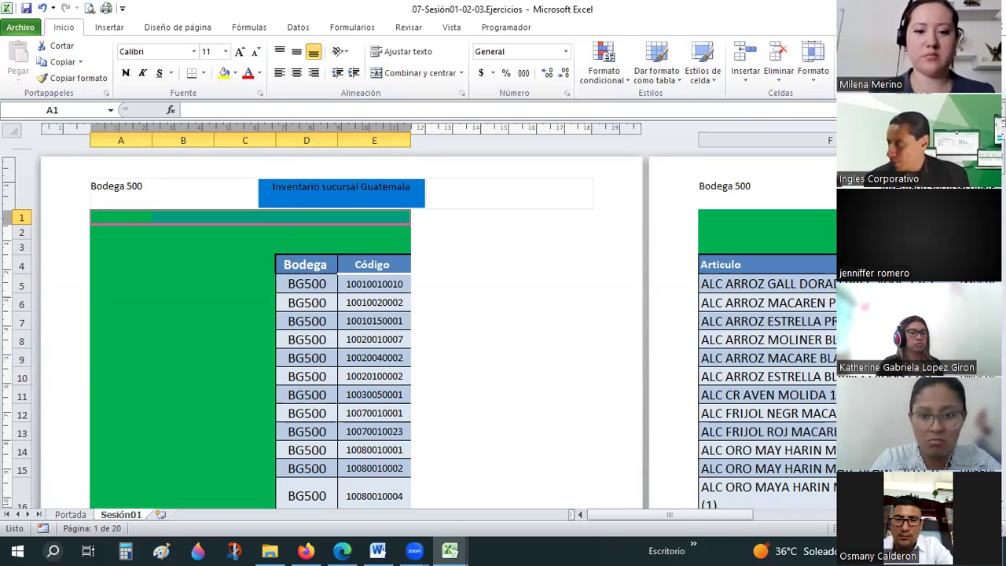
key(Escape)
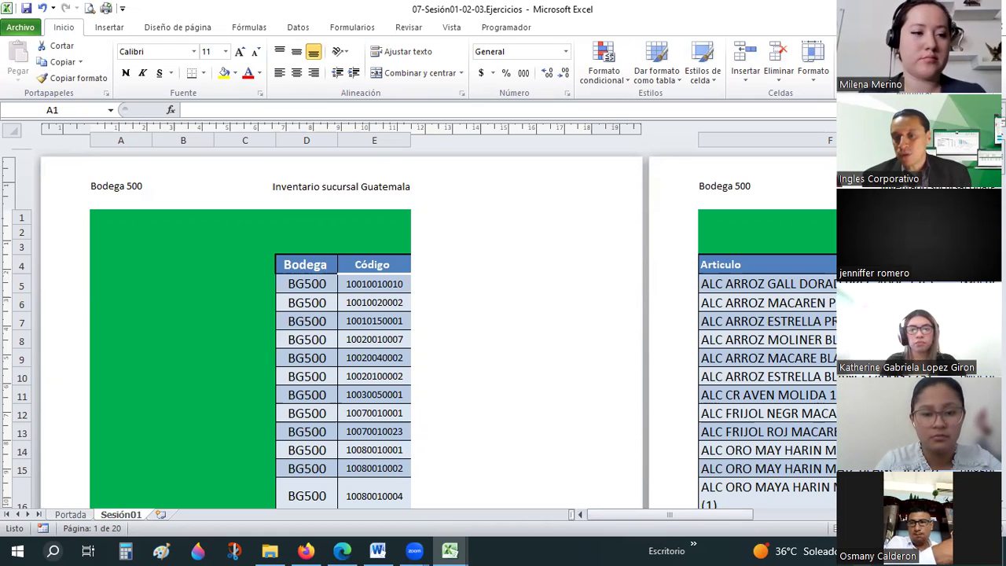
click(22, 217)
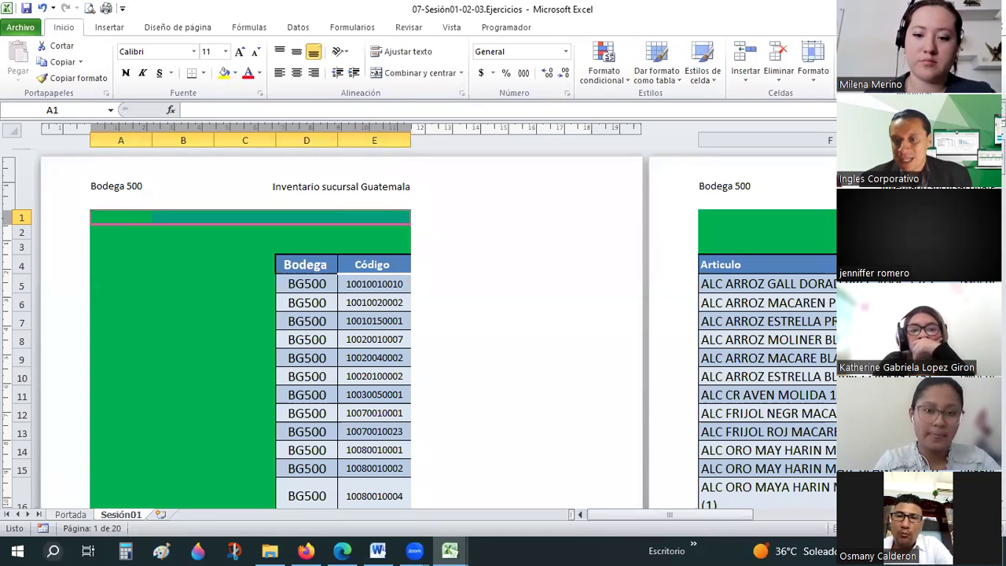
click(879, 528)
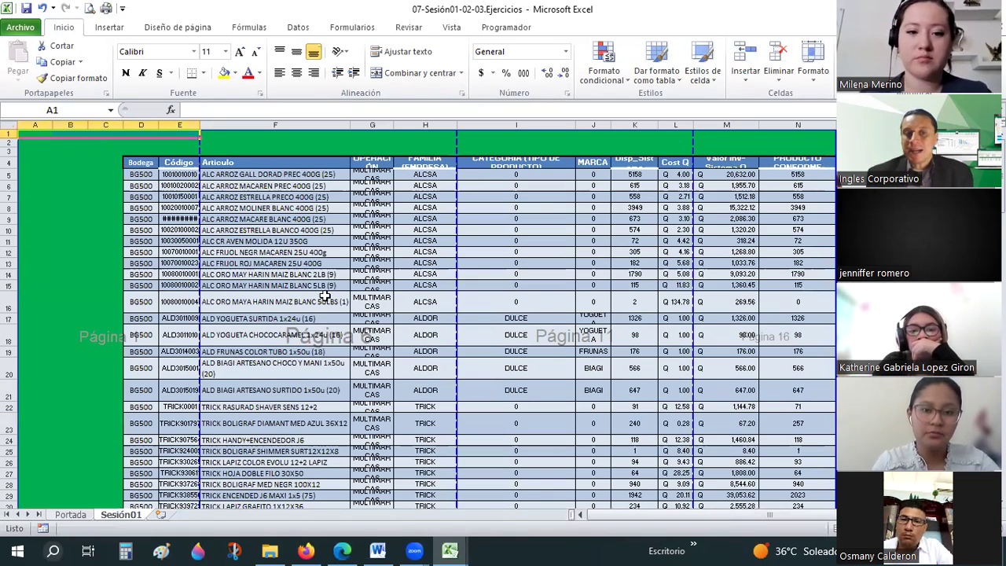
Scroll through the page break preview and review the Márgenes presets on Diseño de página
scroll(290, 276, down, 4)
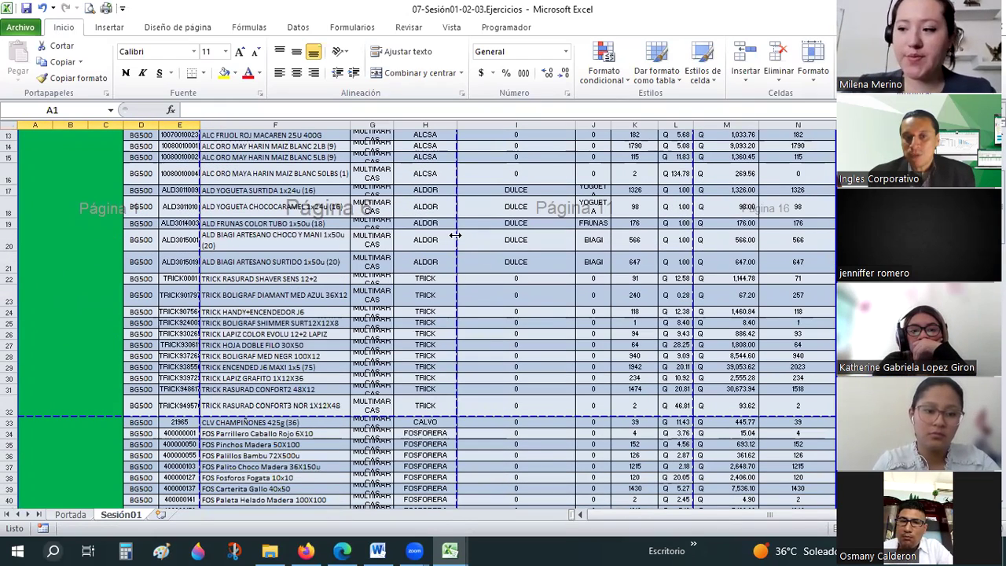
scroll(488, 284, down, 4)
scroll(487, 283, down, 3)
scroll(488, 284, down, 3)
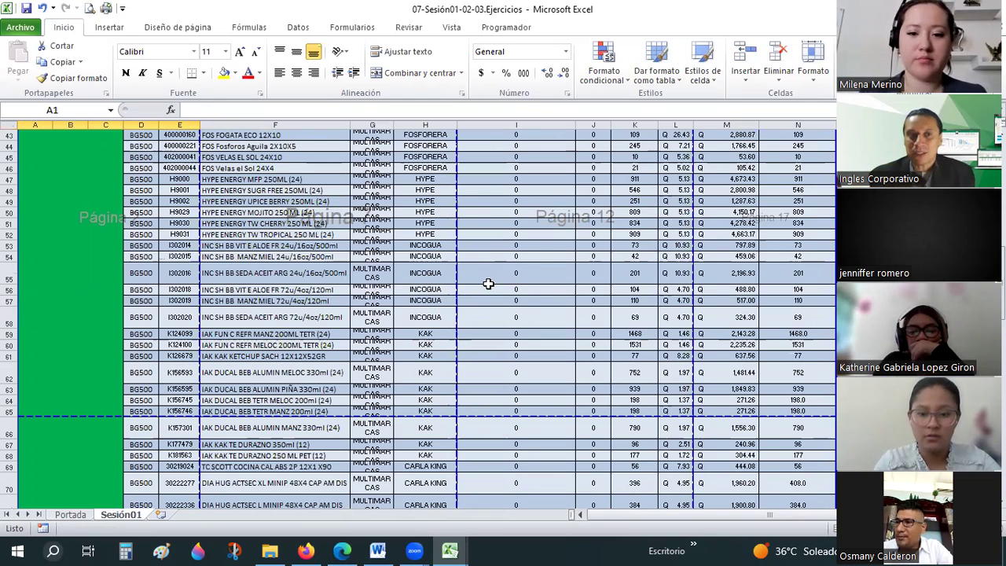
click(163, 29)
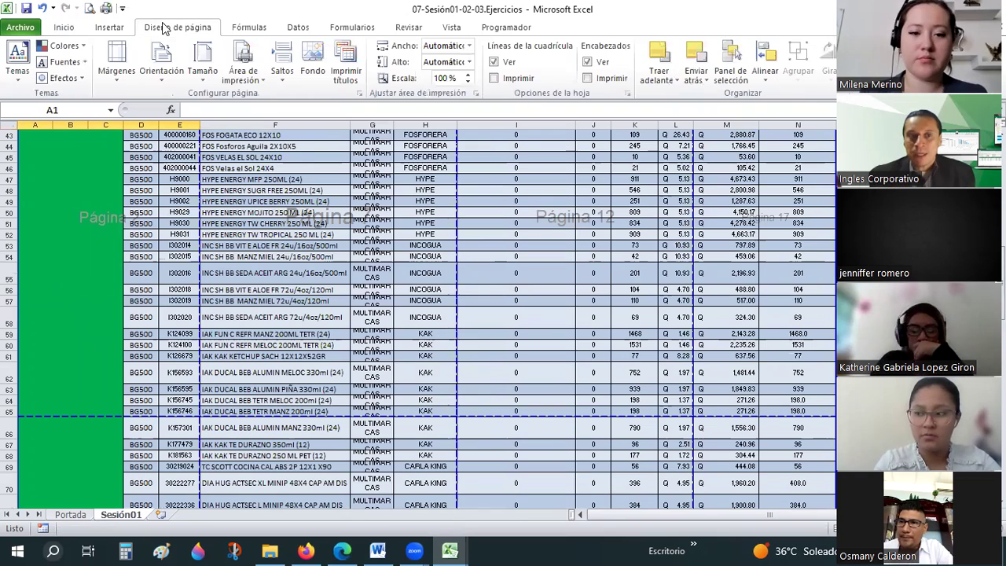
click(116, 62)
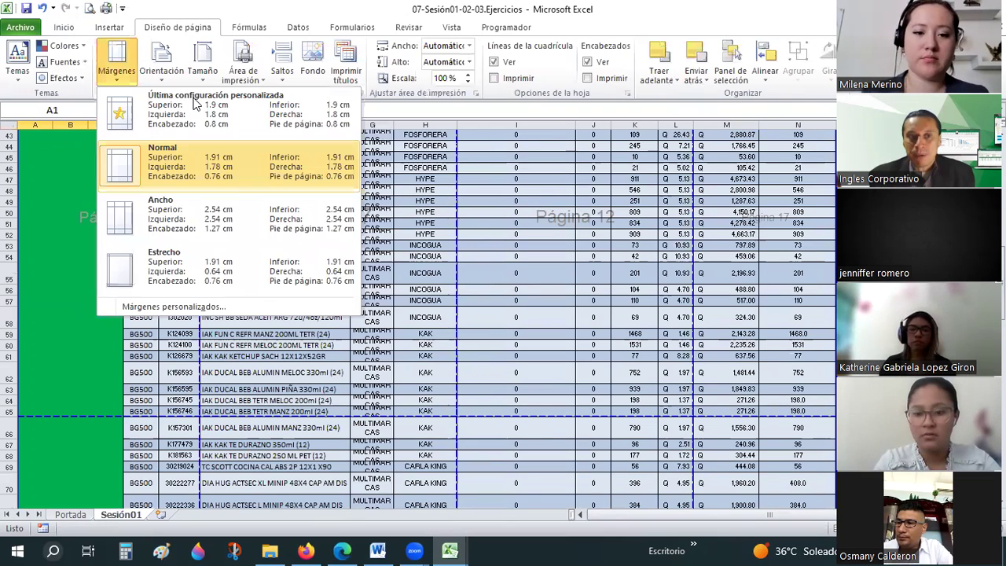
Review the Orientación and Tamaño paper size choices, then select cell I51
click(161, 67)
click(208, 86)
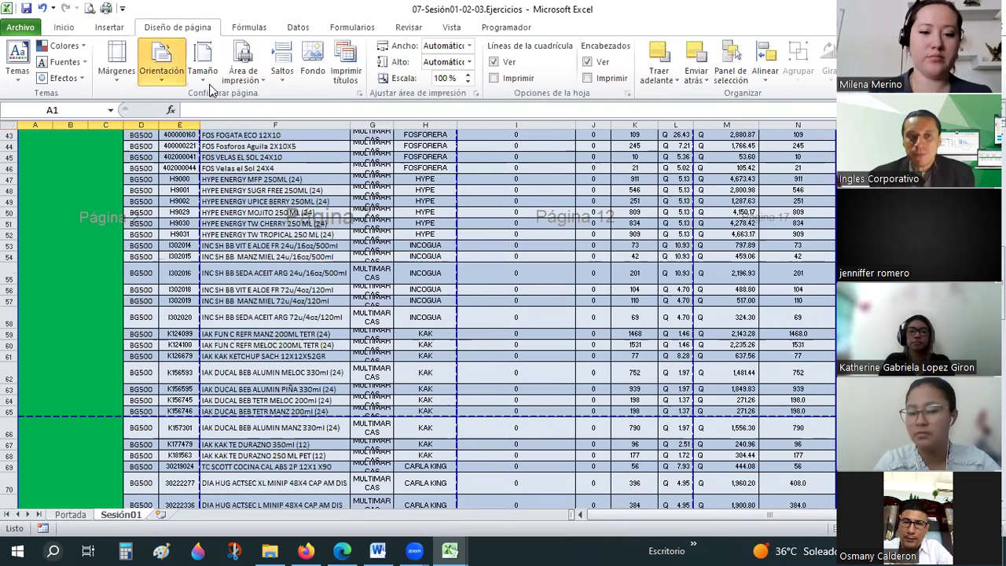
click(197, 79)
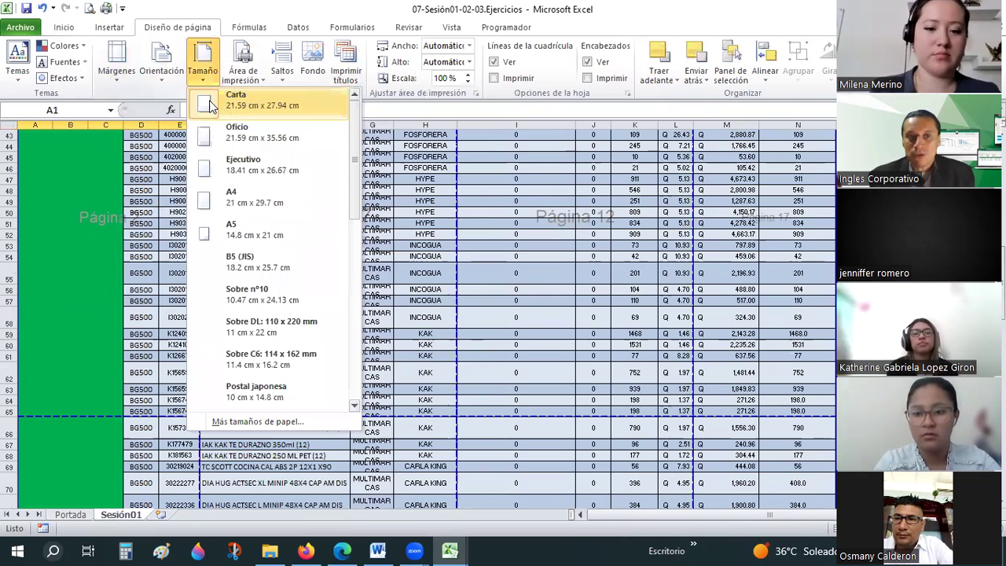
click(55, 241)
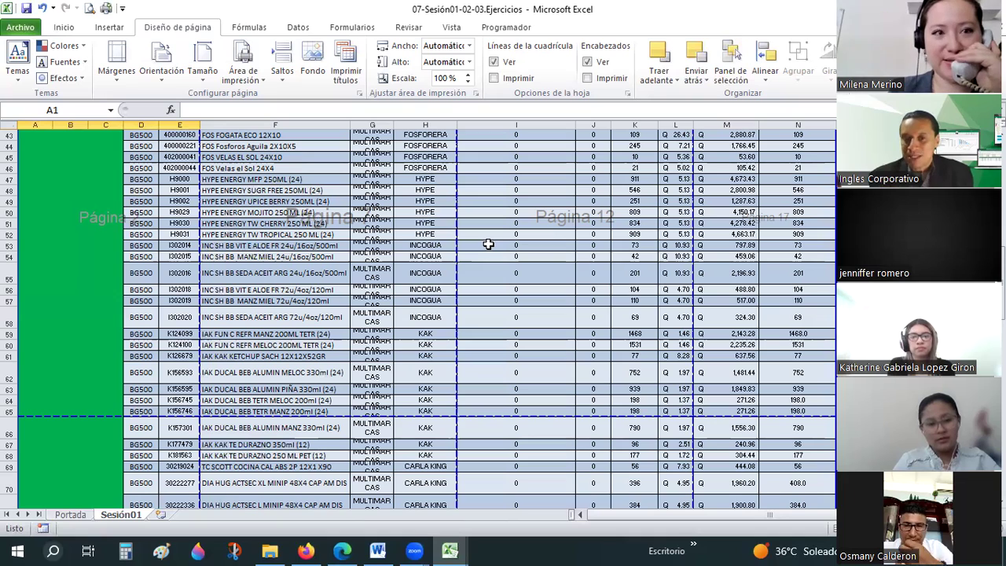
click(498, 223)
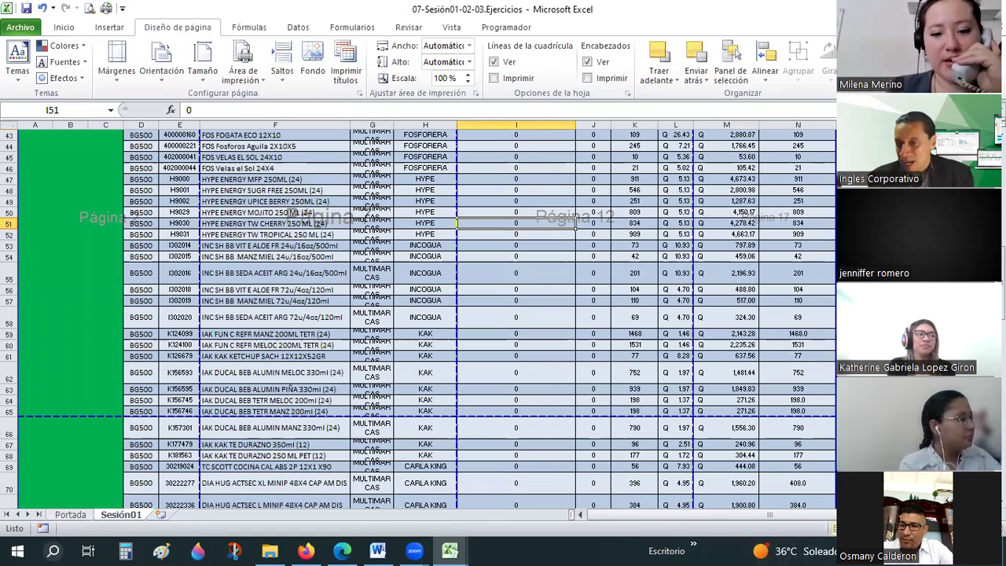
scroll(576, 227, up, 3)
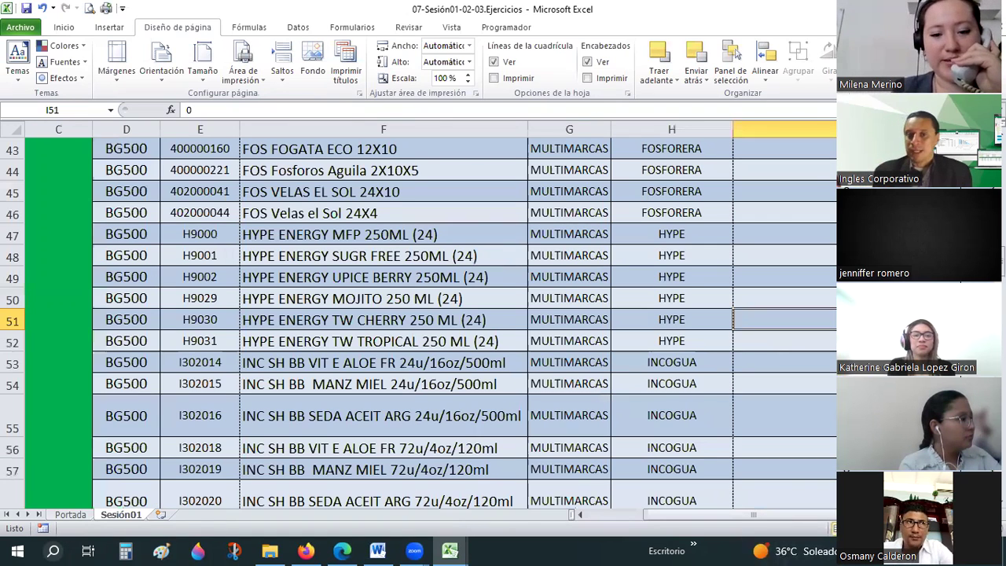
click(434, 319)
scroll(433, 319, up, 10)
scroll(434, 319, up, 4)
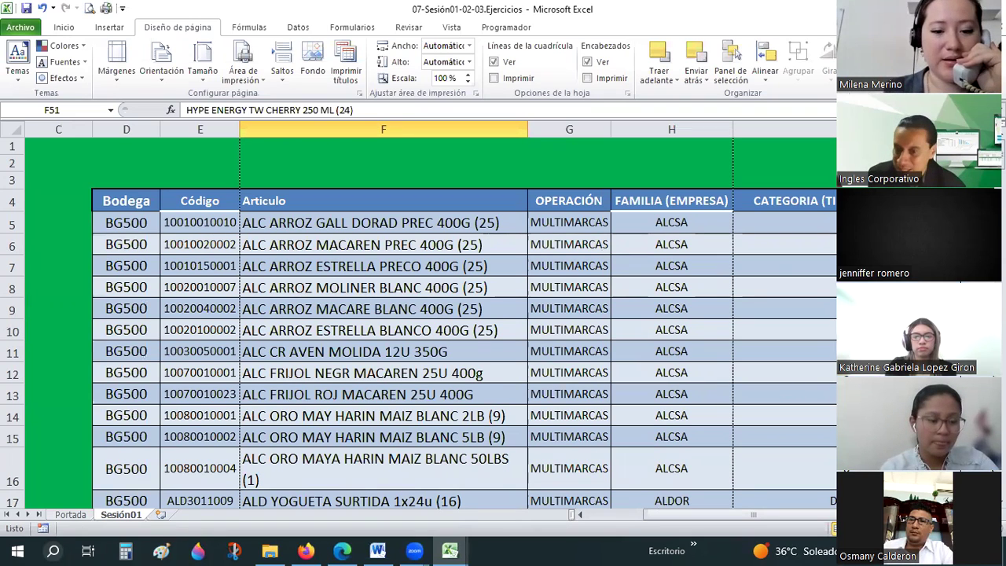
scroll(425, 314, down, 1)
scroll(424, 314, down, 1)
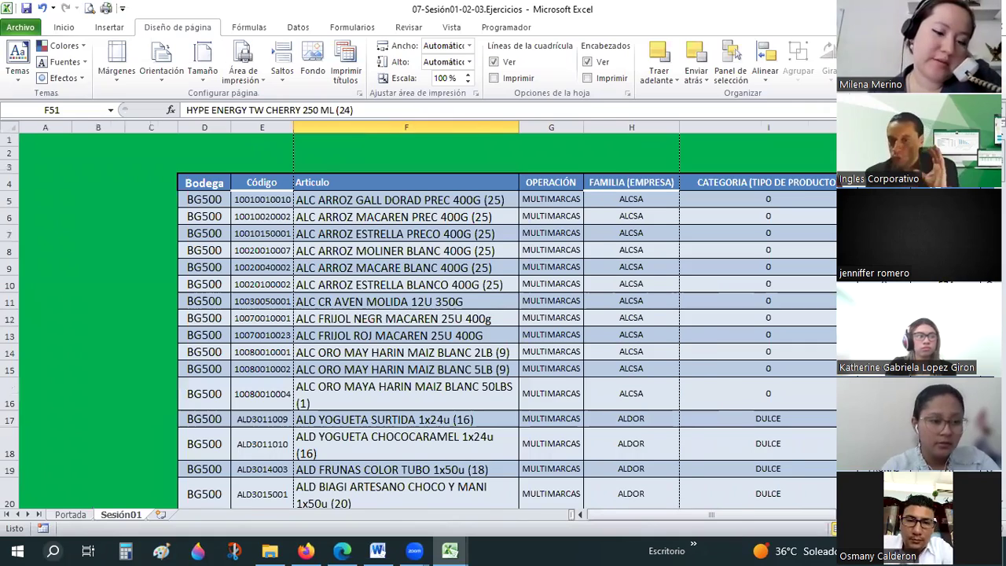
scroll(424, 314, down, 1)
scroll(424, 314, down, 1)
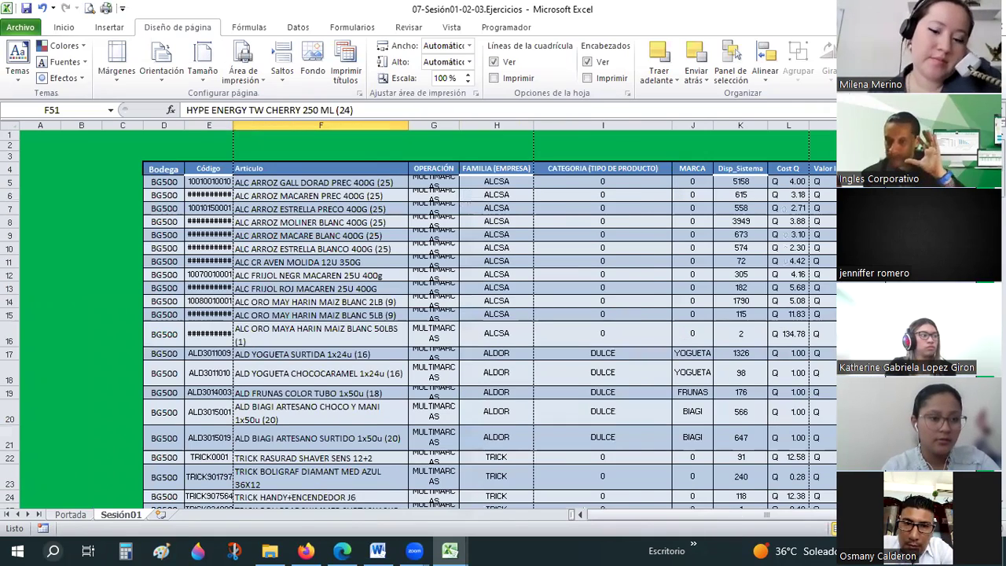
scroll(424, 314, down, 1)
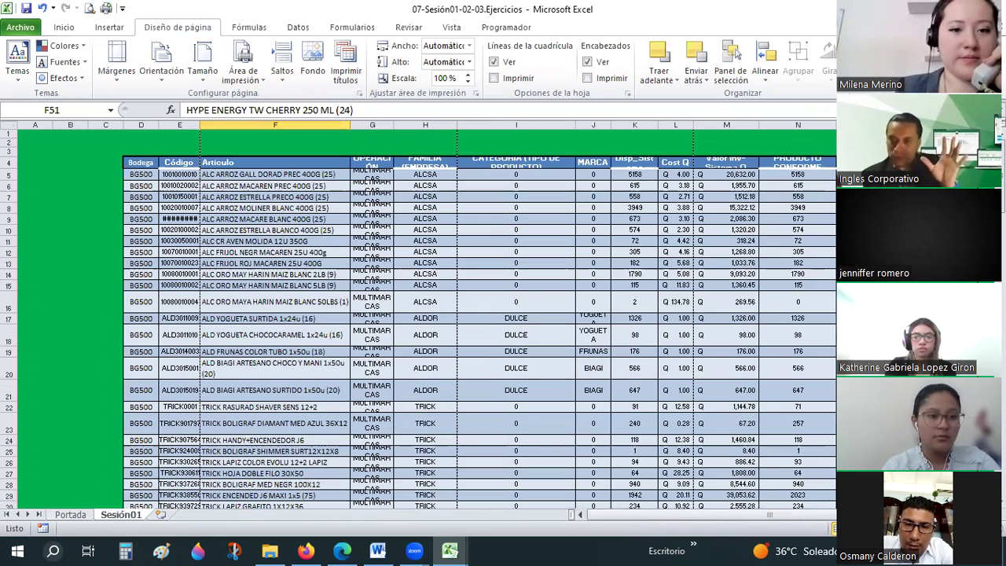
scroll(425, 314, up, 2)
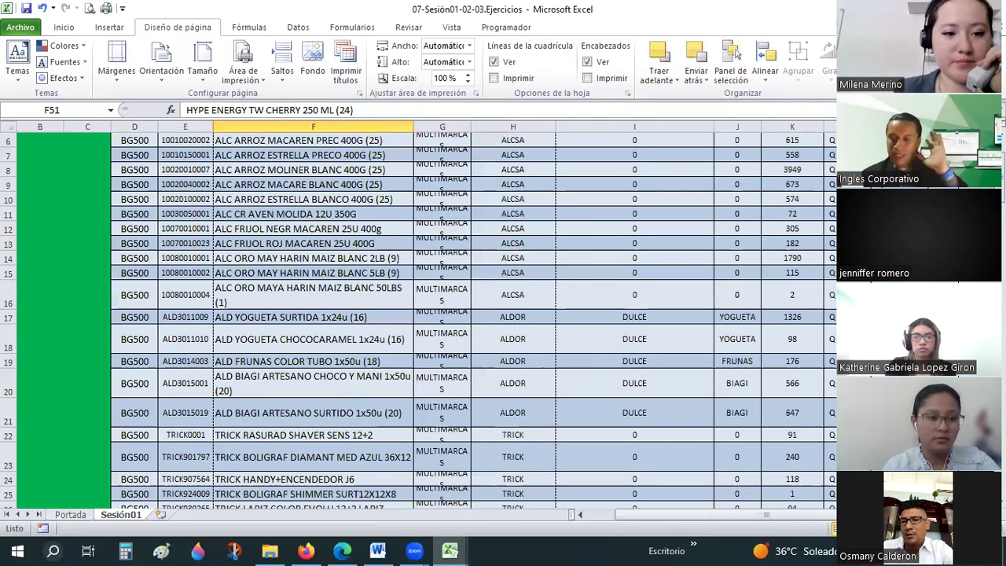
scroll(530, 361, up, 1)
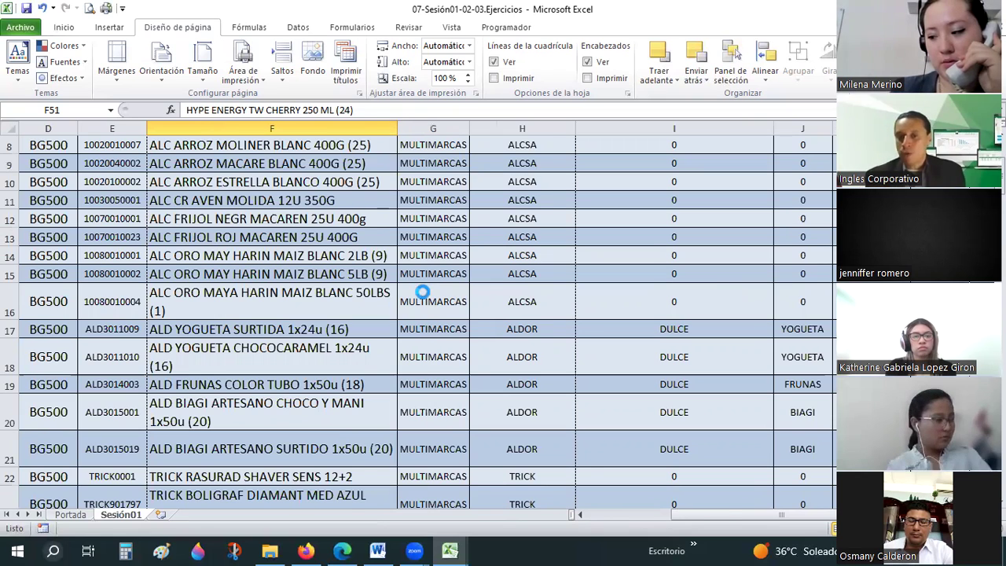
ctrl+scroll(423, 293, up, 1)
ctrl+scroll(423, 291, up, 1)
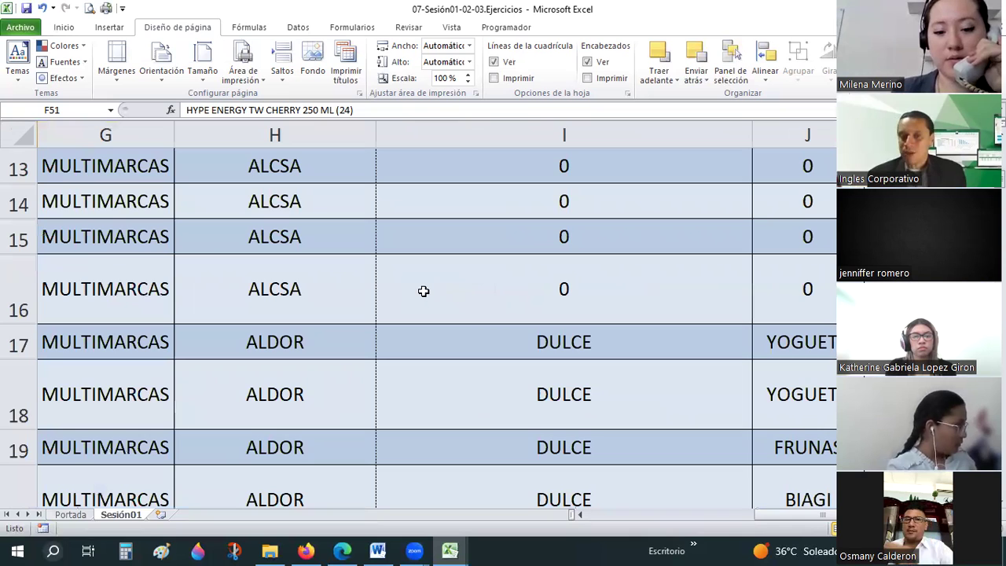
ctrl+scroll(423, 291, down, 2)
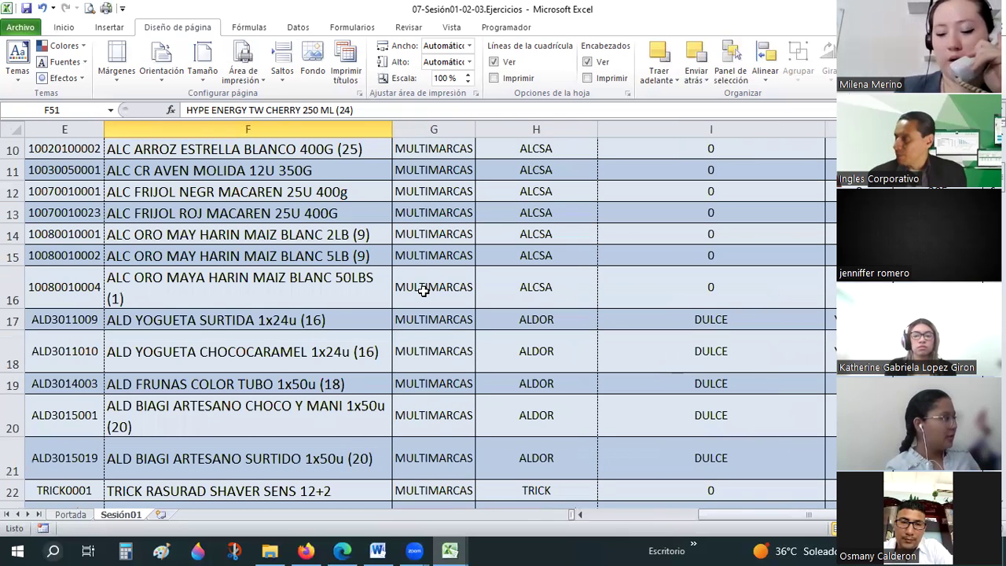
click(608, 512)
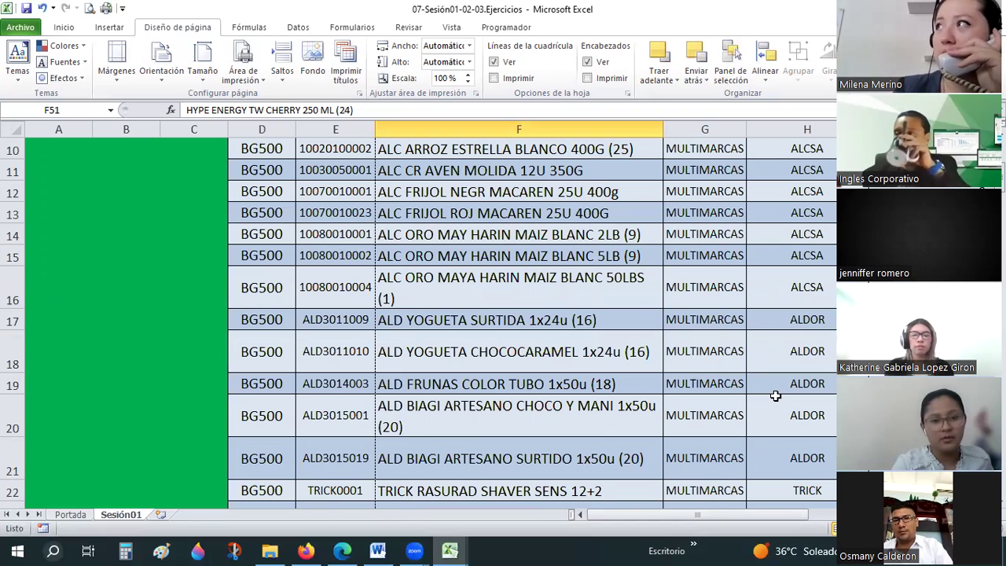
click(345, 341)
scroll(345, 341, up, 3)
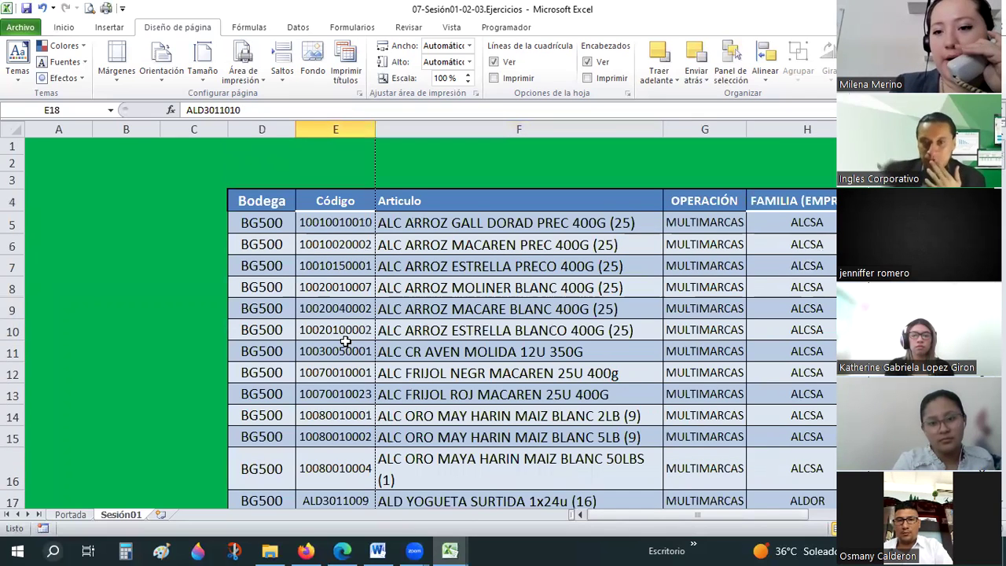
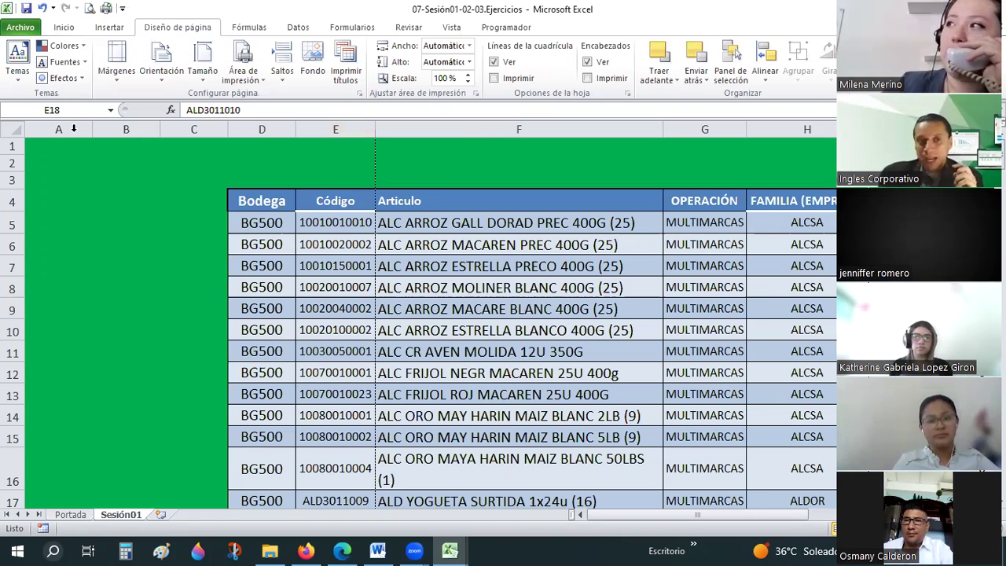
Delete empty columns A–C so the Bodega column becomes column A
drag(58, 130, 194, 132)
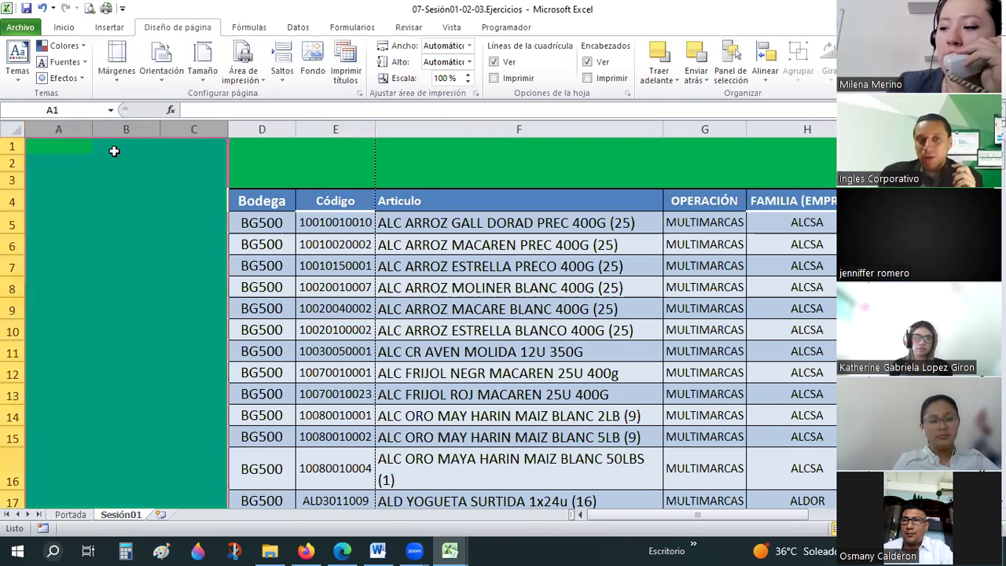
key(ctrl+z)
click(66, 128)
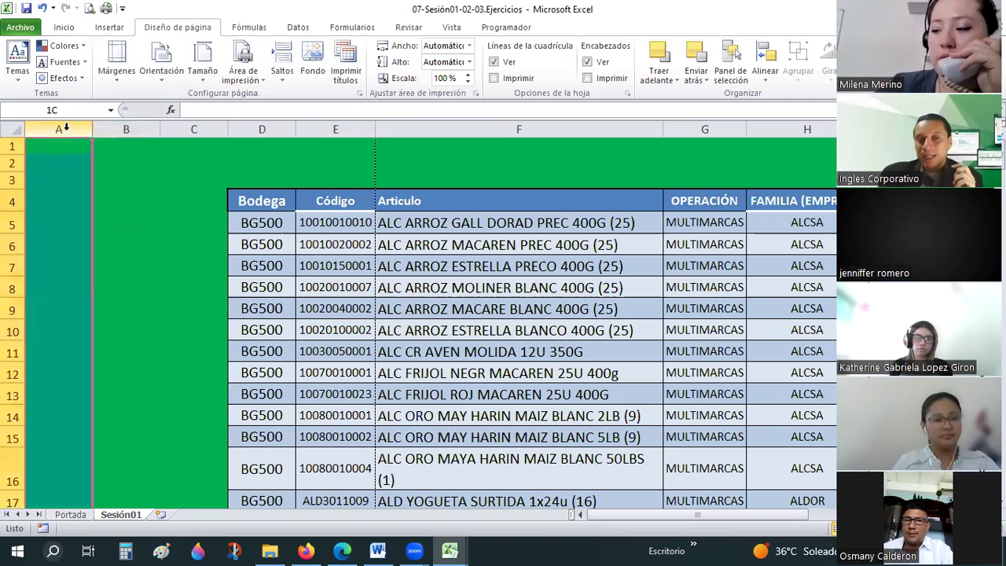
mouse_move(157, 130)
mouse_down()
mouse_move(187, 132)
mouse_move(183, 186)
mouse_up()
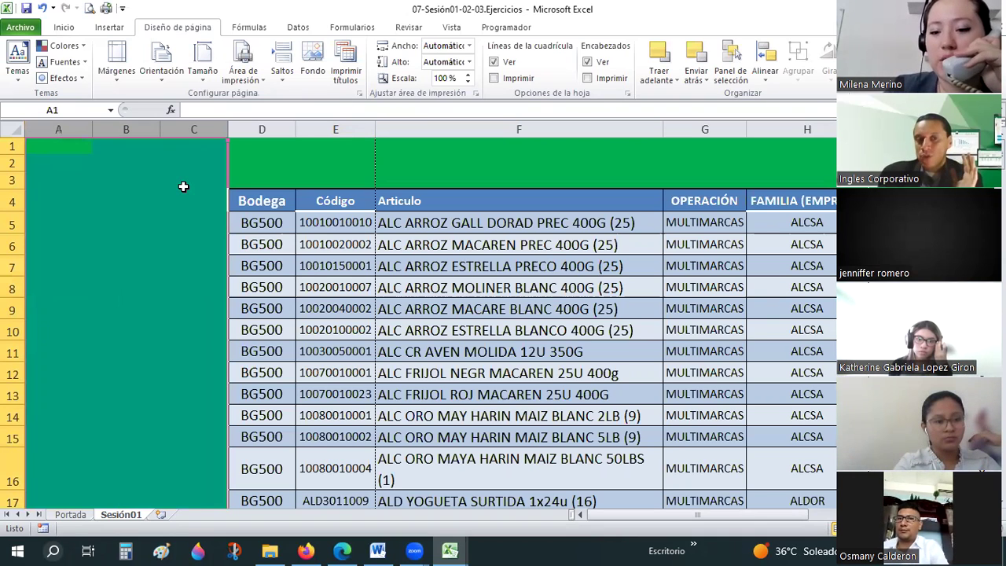
right_click(185, 189)
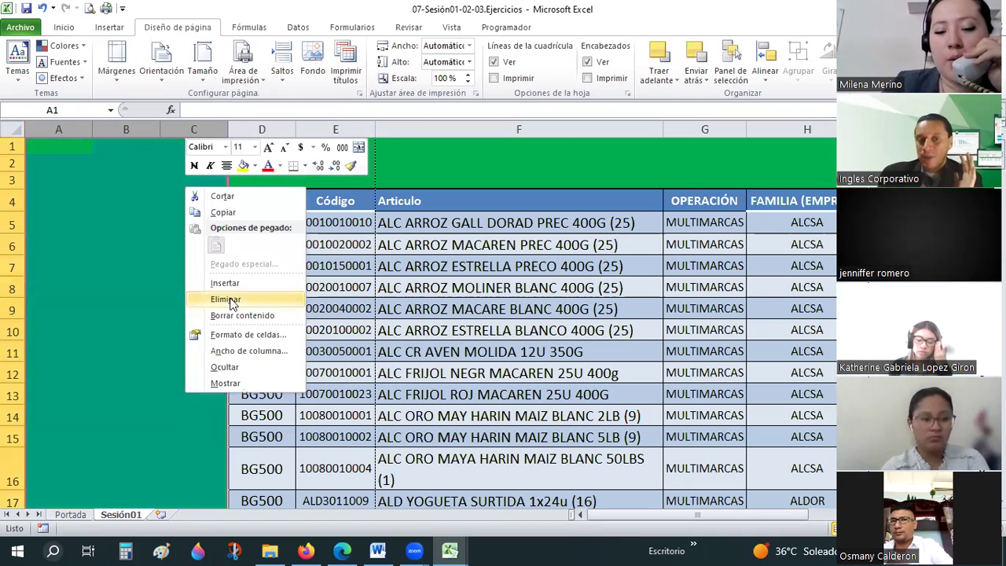
click(230, 300)
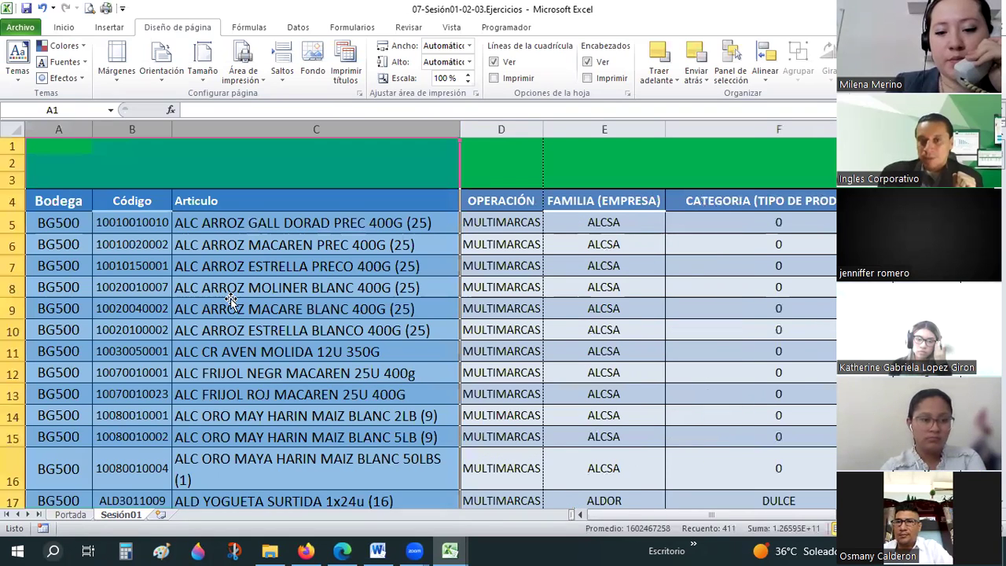
click(231, 301)
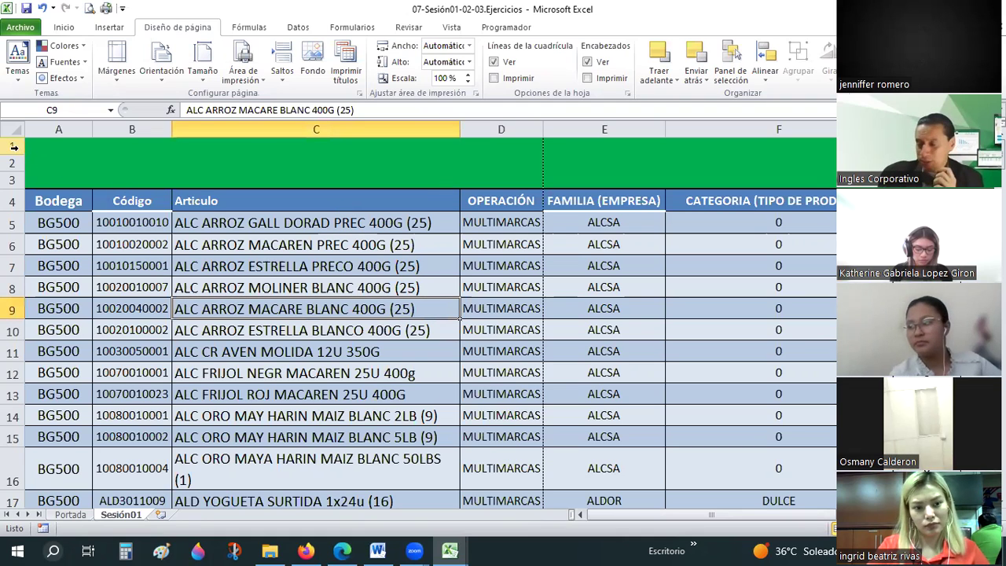
drag(12, 147, 11, 179)
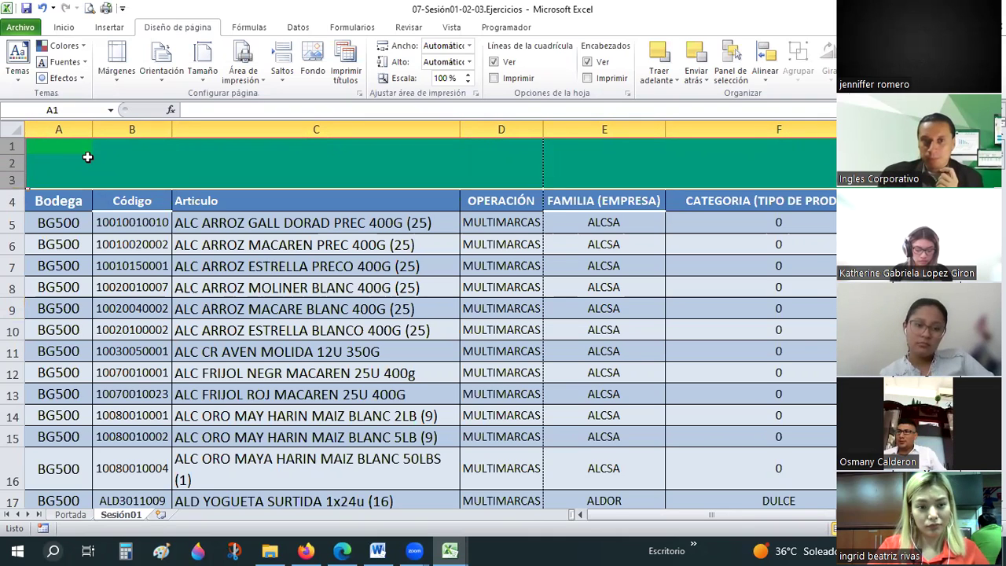
click(115, 228)
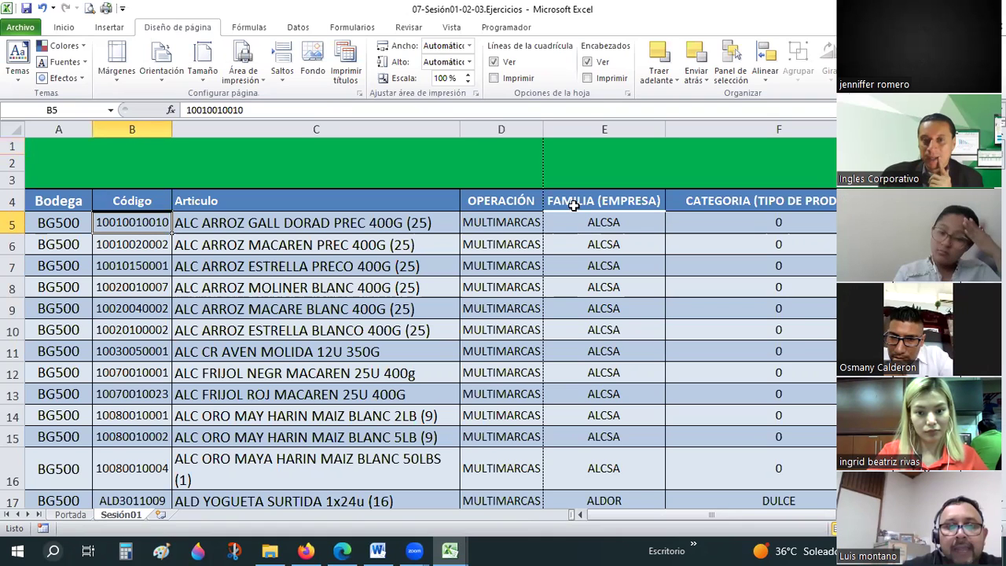
click(750, 198)
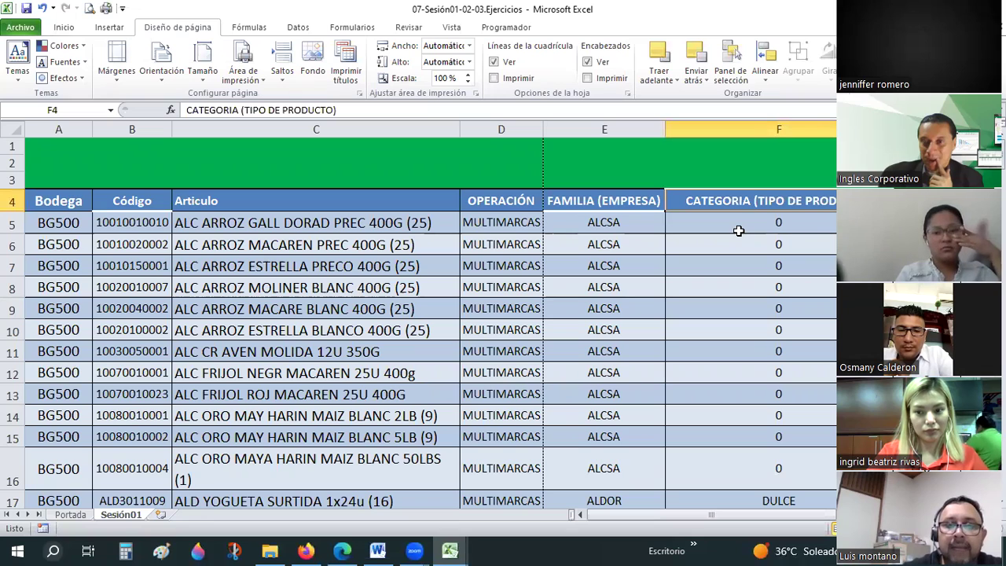
click(63, 27)
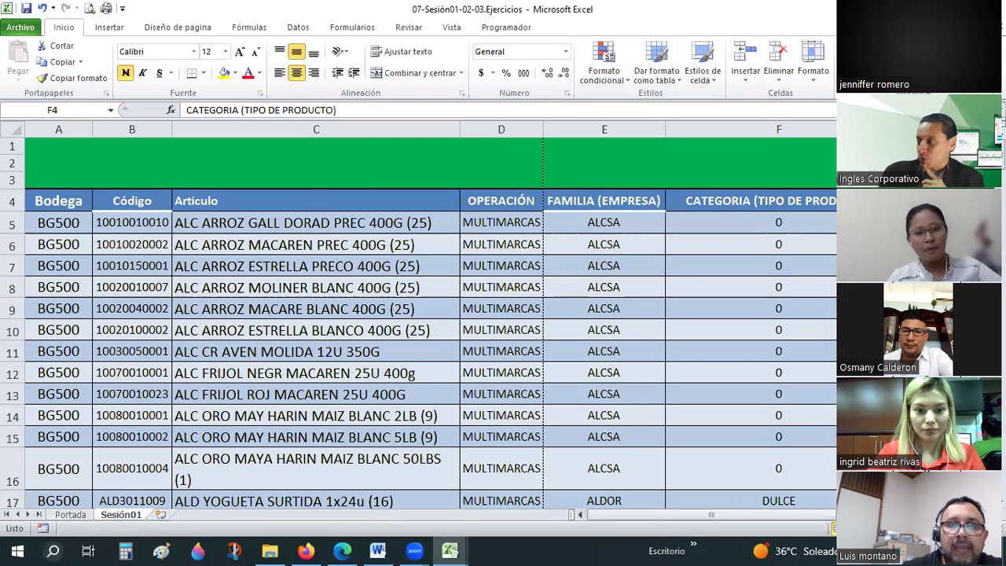
click(621, 203)
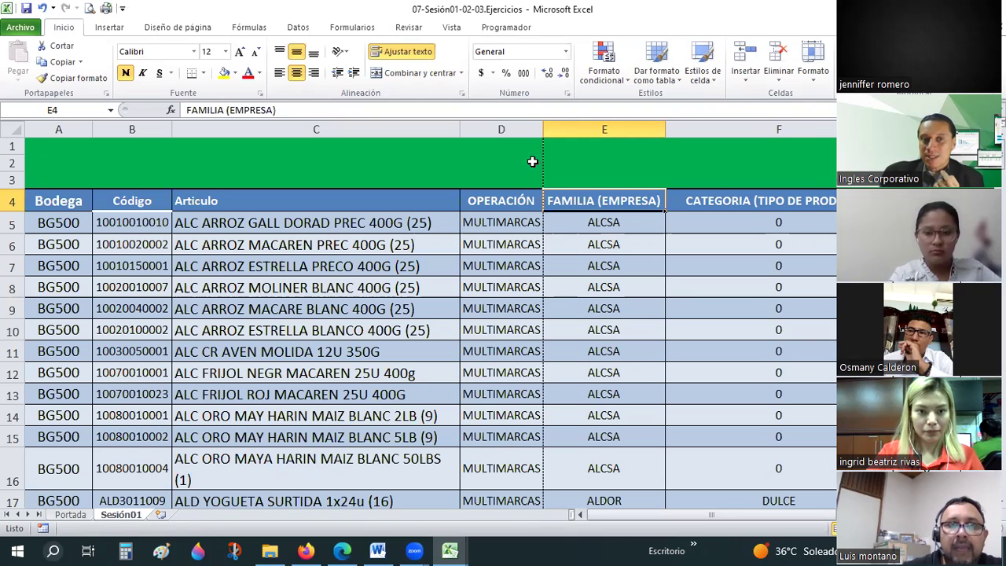
click(297, 28)
click(248, 29)
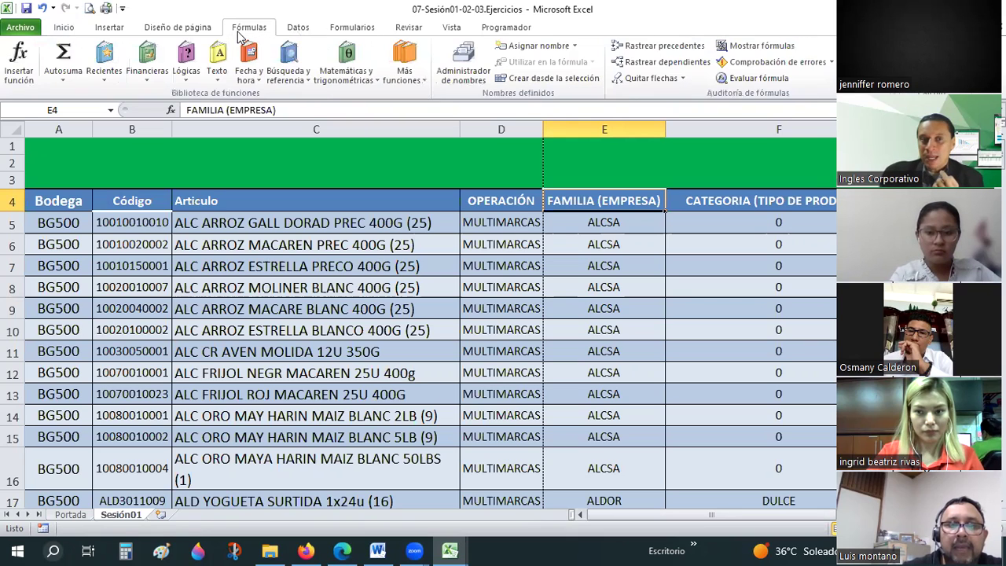
click(196, 33)
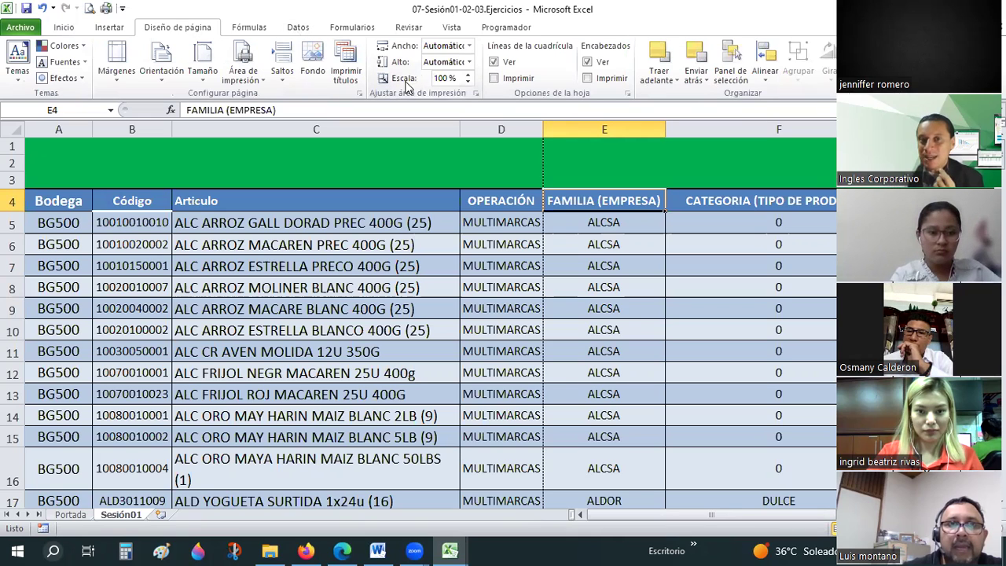
In Page Setup, scale the sheet to fit 1 page by 1 page (22%)
click(474, 94)
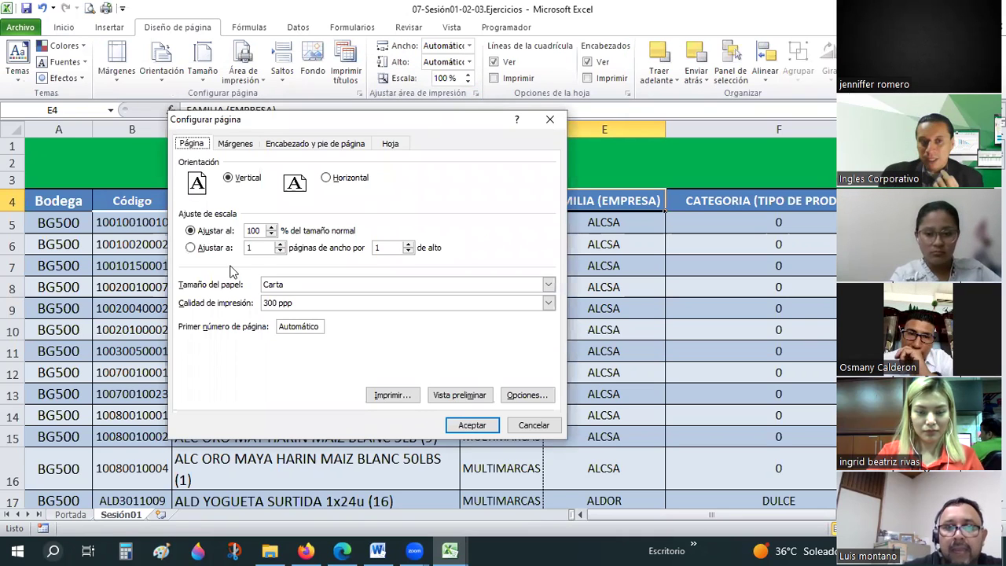
click(190, 249)
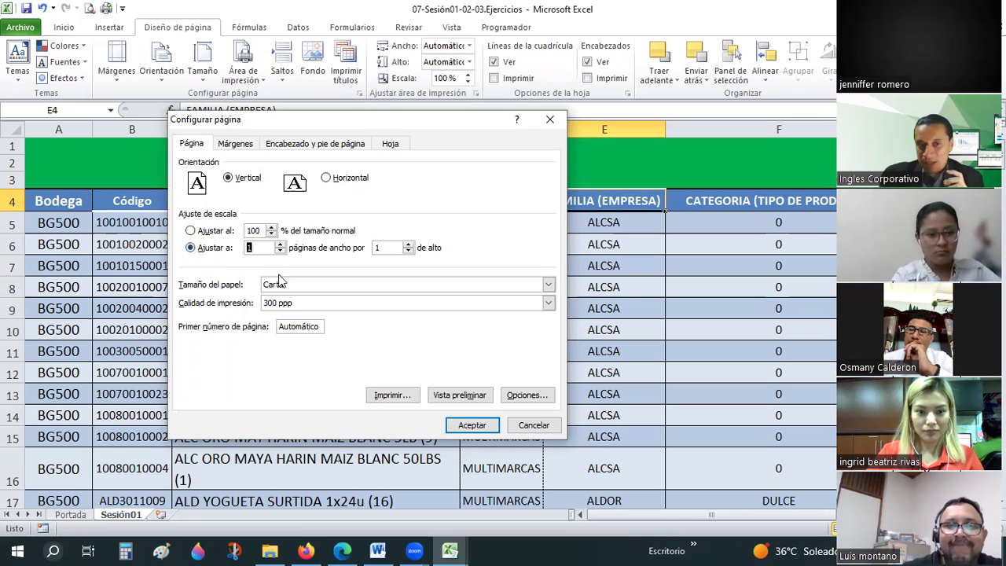
click(471, 425)
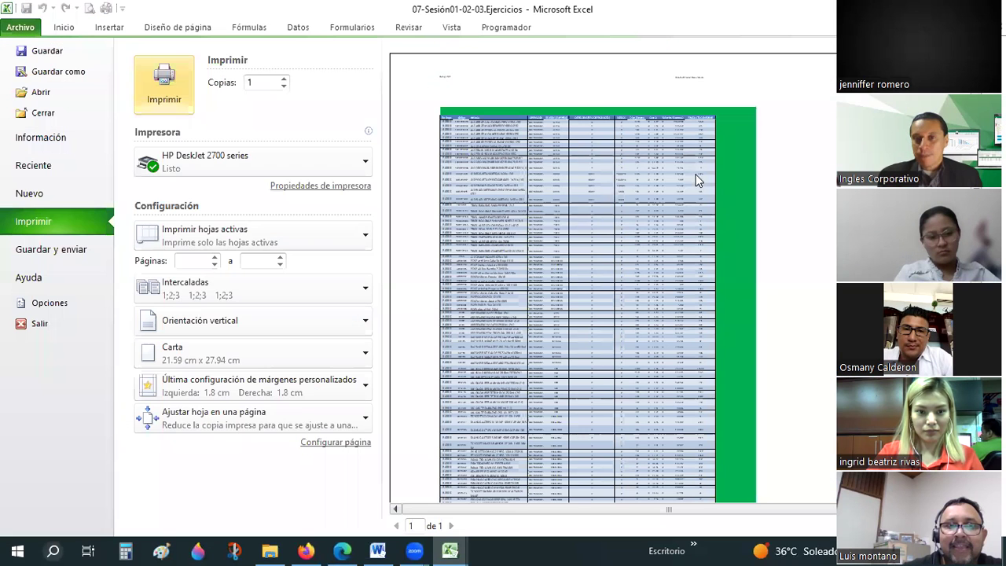
Scroll through the one-page print preview, then exit back to the Sesión01 worksheet
scroll(703, 176, down, 3)
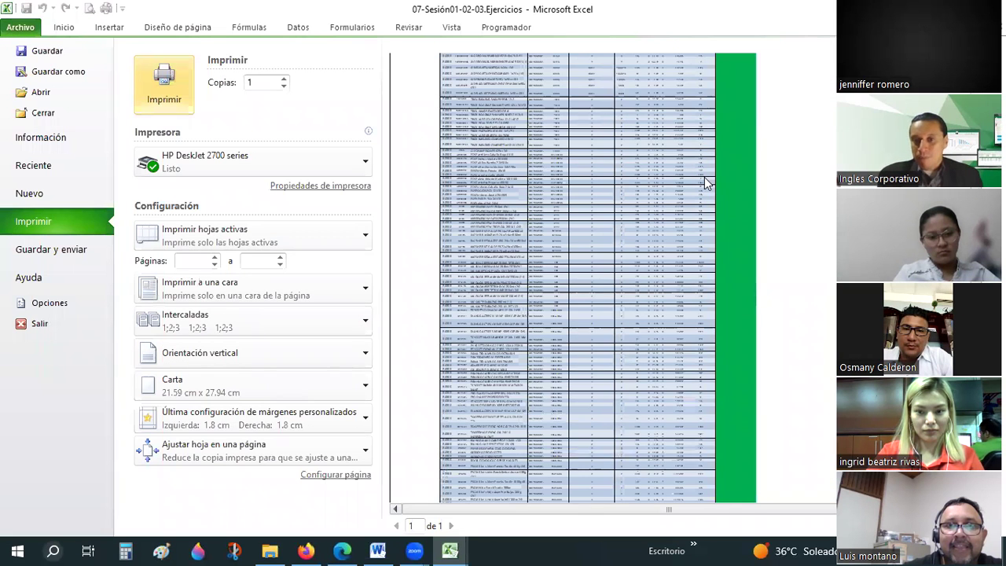
scroll(774, 249, down, 3)
scroll(773, 248, down, 3)
scroll(774, 248, up, 3)
scroll(774, 248, up, 3)
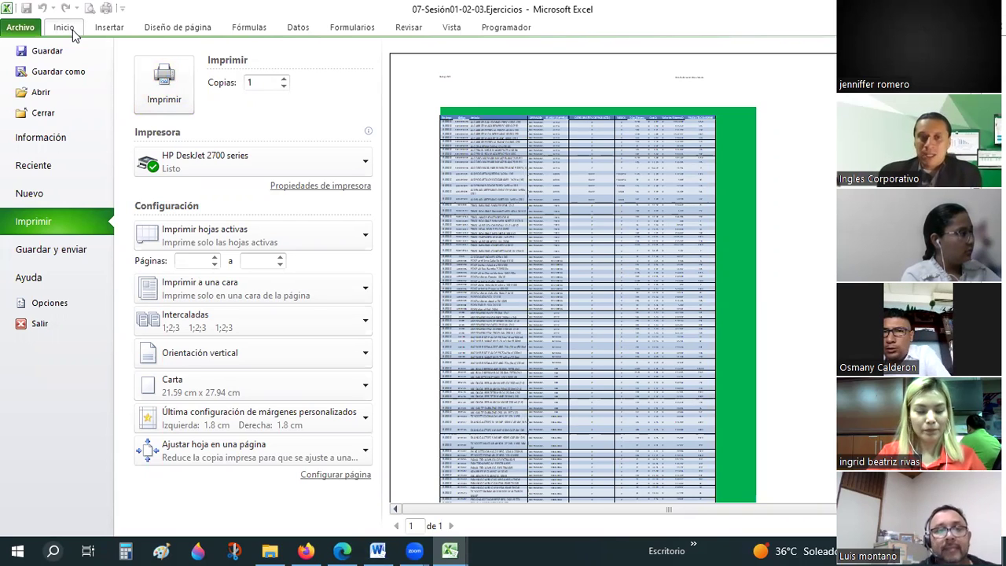
key(Escape)
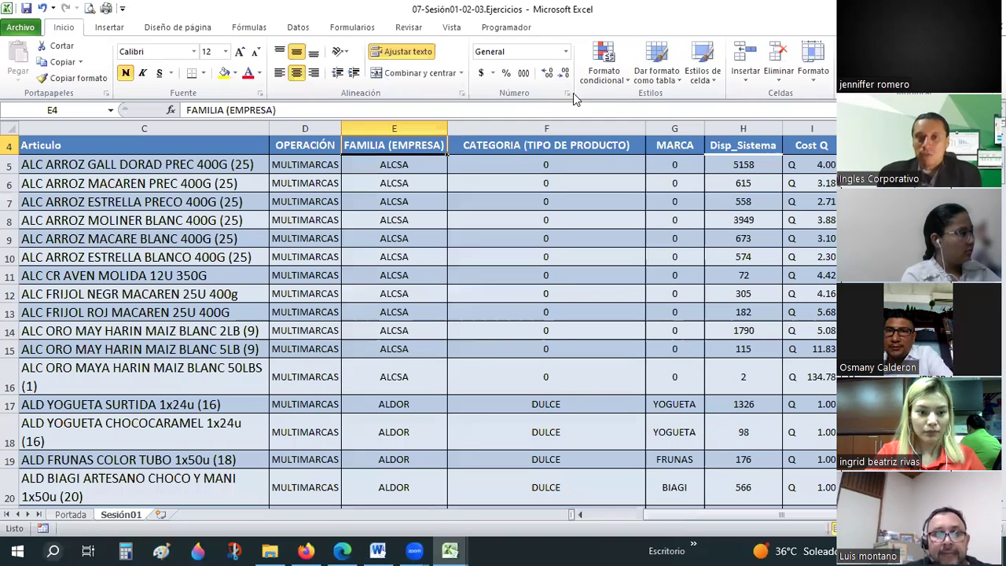
In Page Setup, switch scaling to Ajustar al 100% of normal size
click(197, 30)
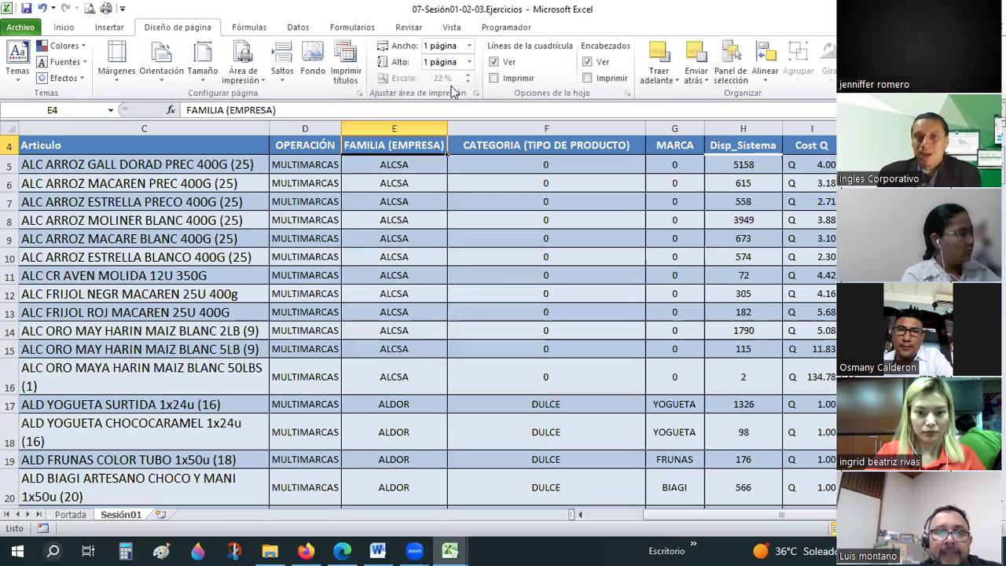
click(471, 93)
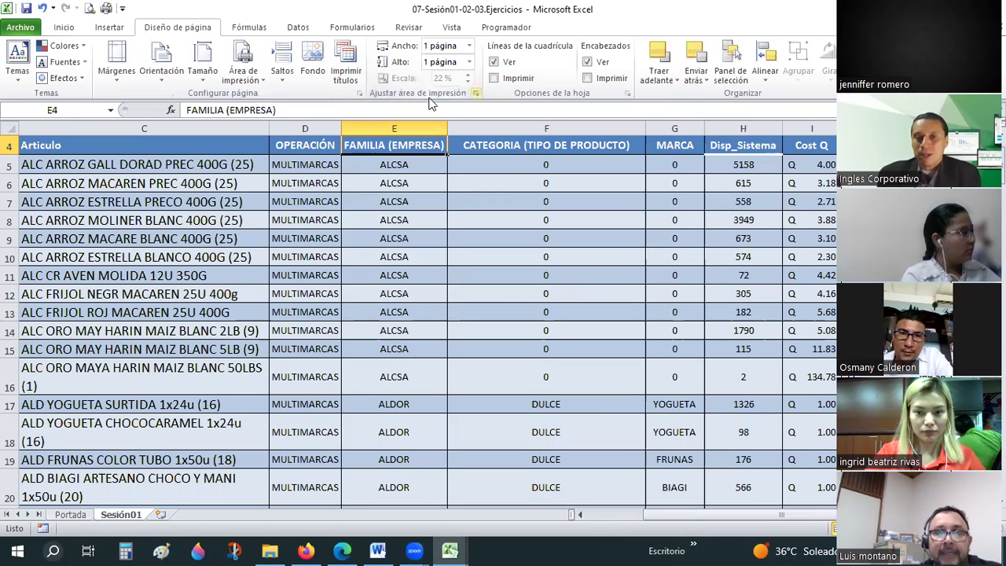
click(216, 231)
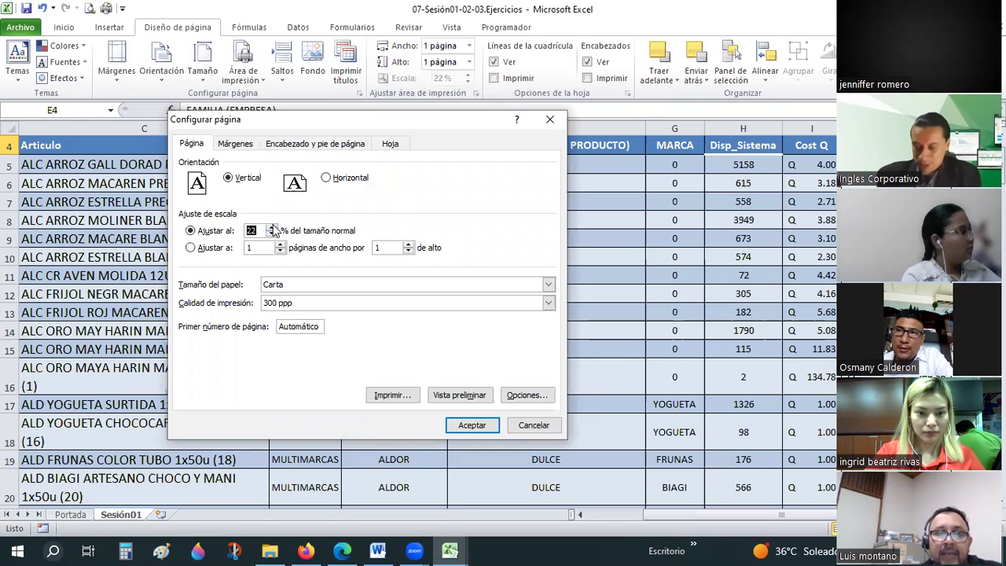
text(100)
click(489, 424)
click(630, 512)
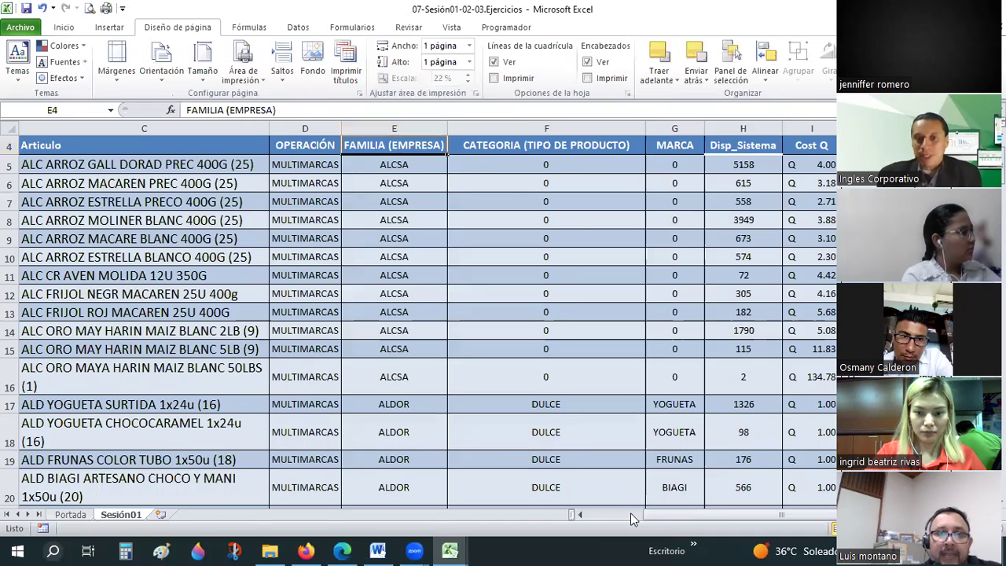
click(674, 432)
scroll(24, 210, up, 1)
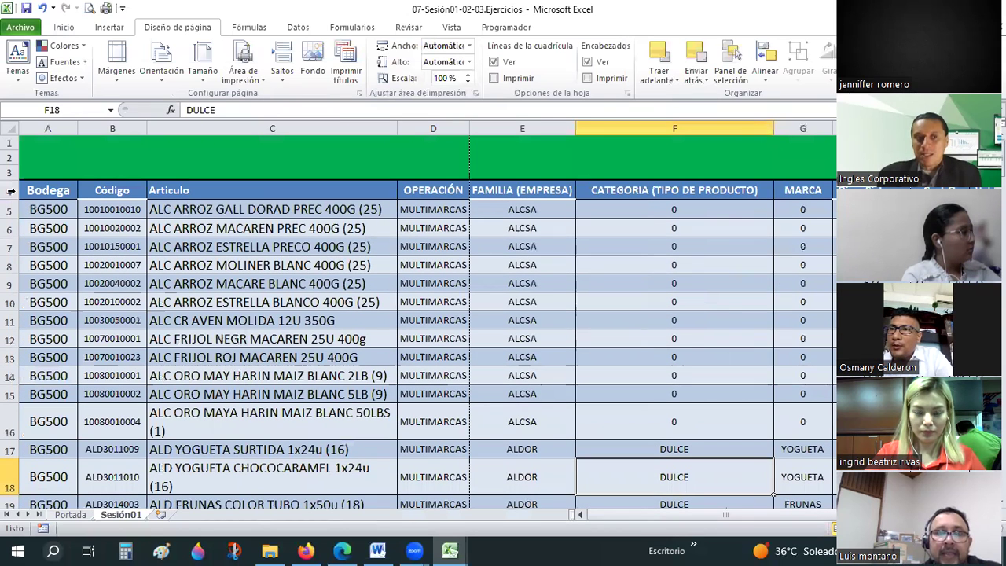
Narrow column E and make header row 4 taller so FAMILIA (EMPRESA) shows fully
click(58, 27)
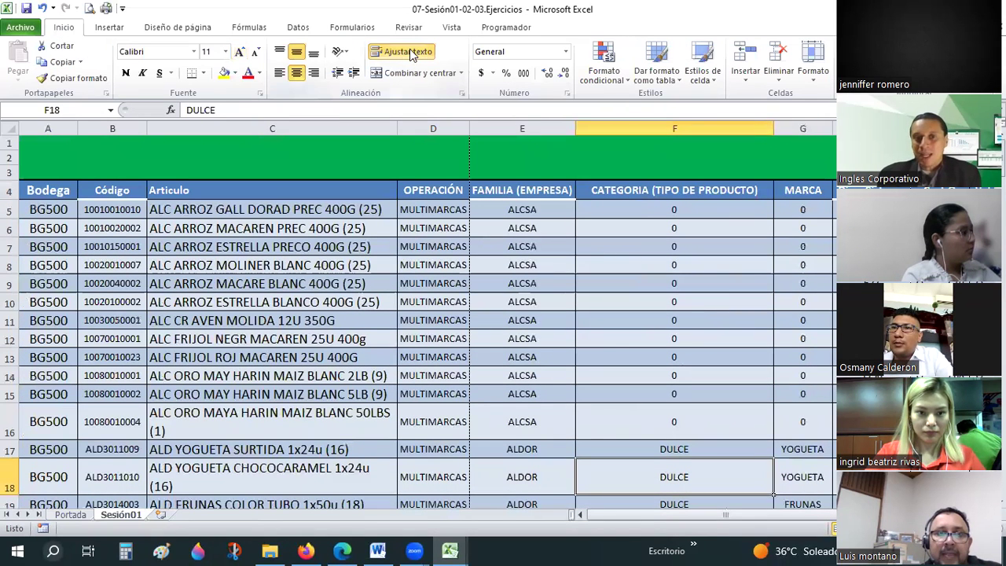
click(9, 190)
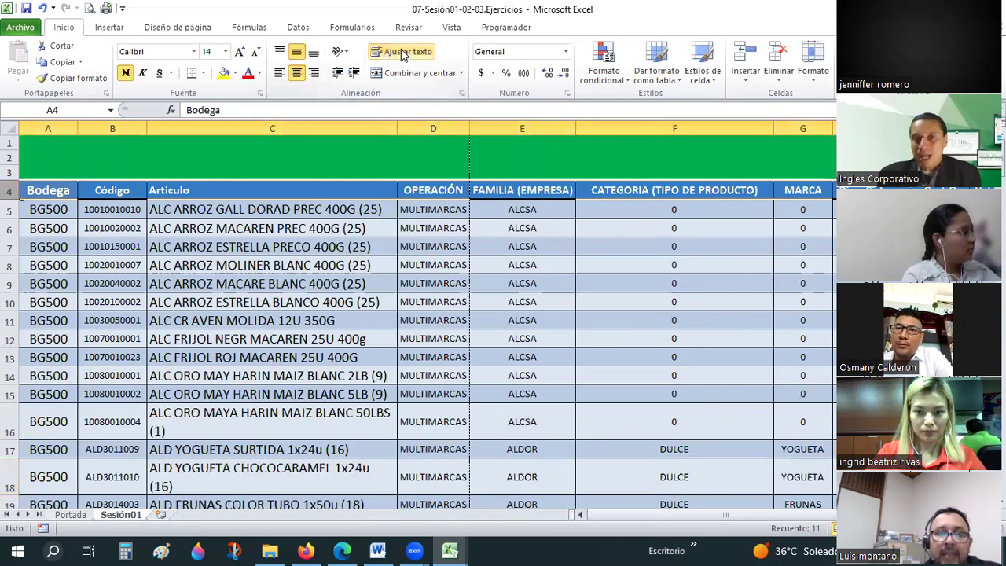
click(612, 261)
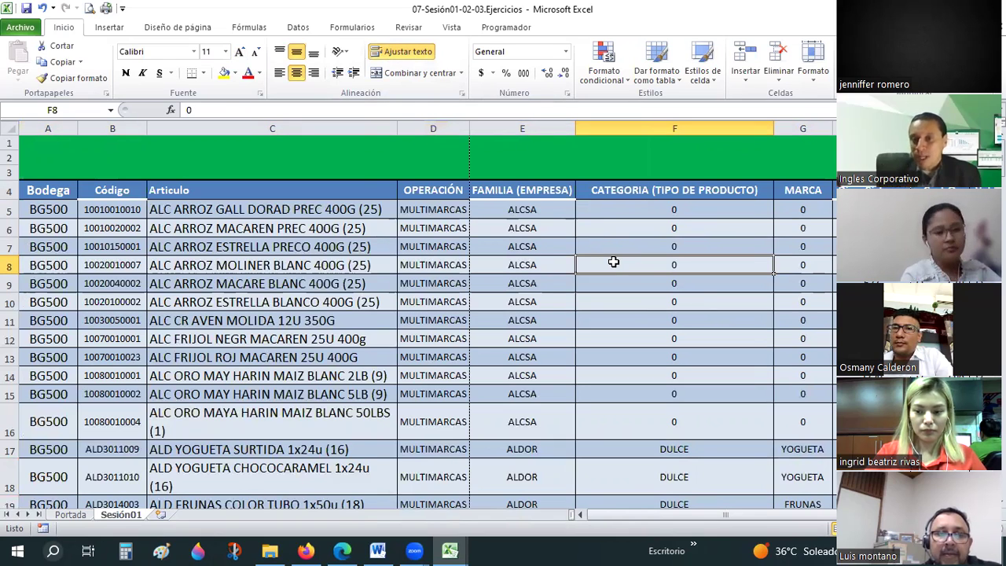
click(515, 210)
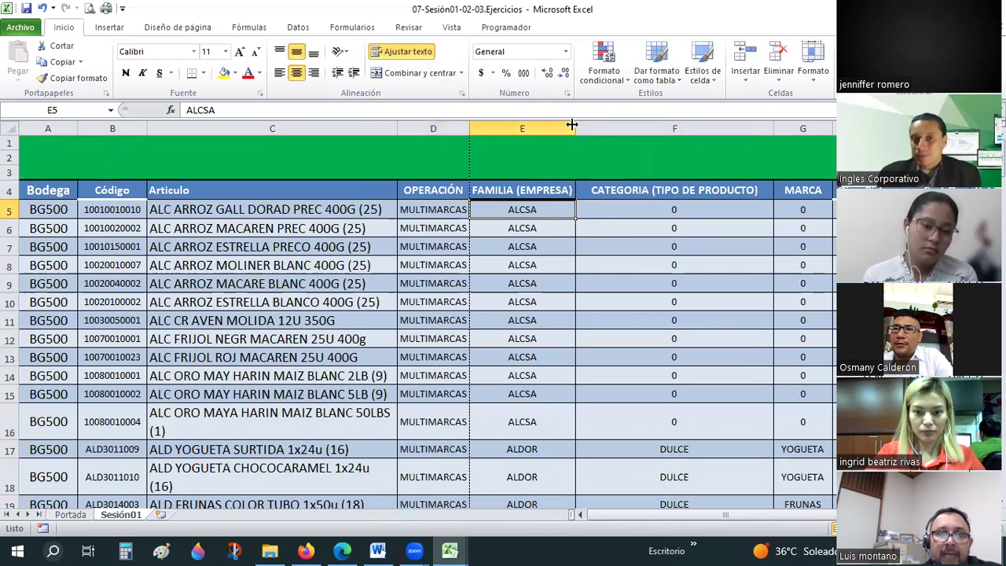
drag(572, 124, 516, 128)
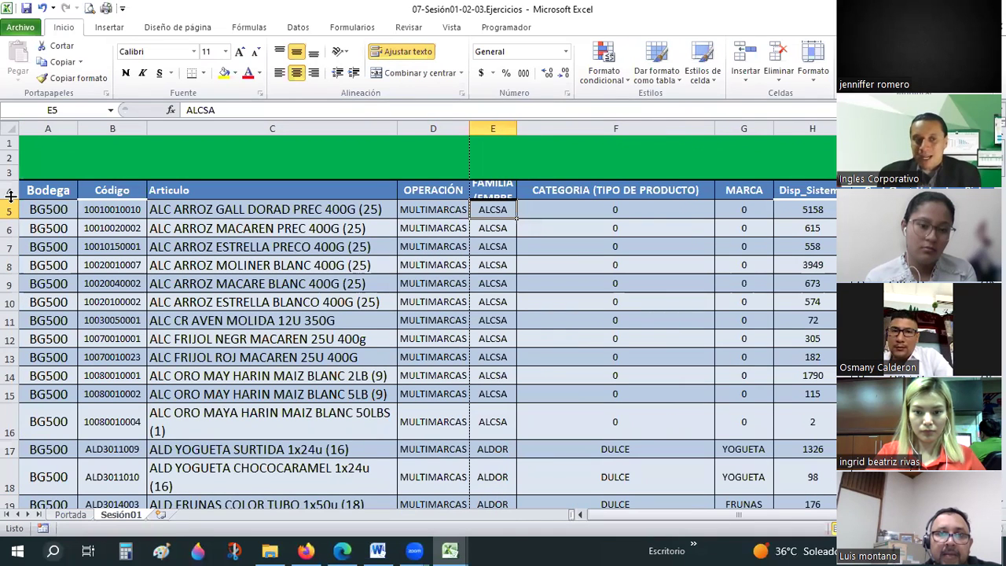
drag(10, 195, 57, 228)
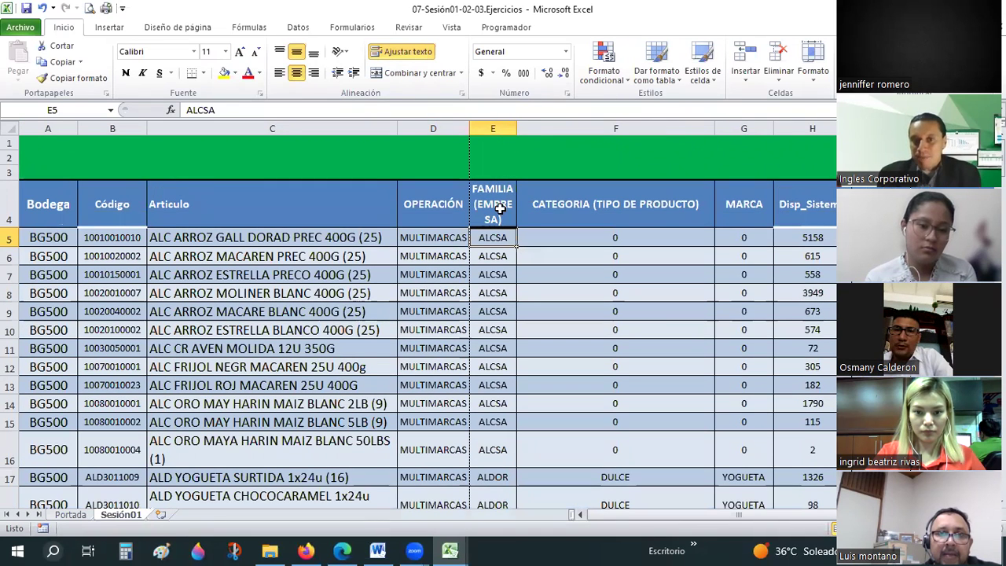
click(490, 203)
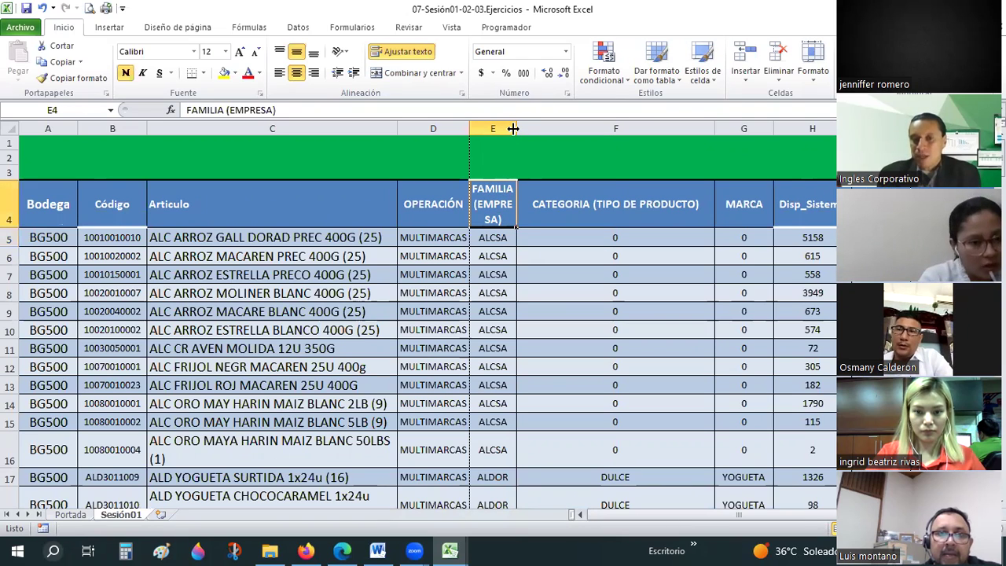
Narrow CATEGORIA, then AutoFit columns F–J including MARCA, Disp_Sistema, Cost Q and Valor Inv-Sistema Q
drag(512, 129, 530, 128)
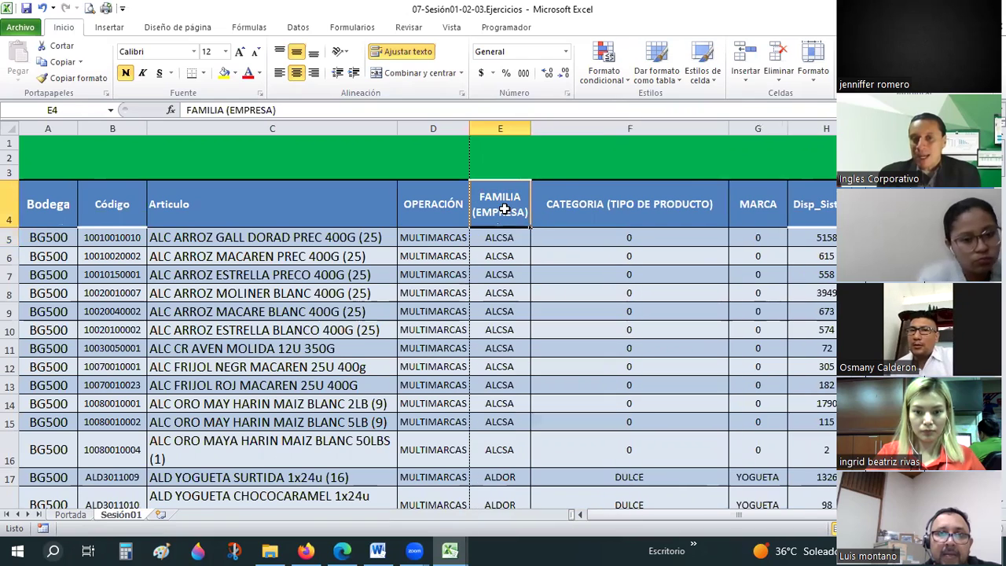
drag(728, 128, 610, 139)
drag(600, 173, 601, 169)
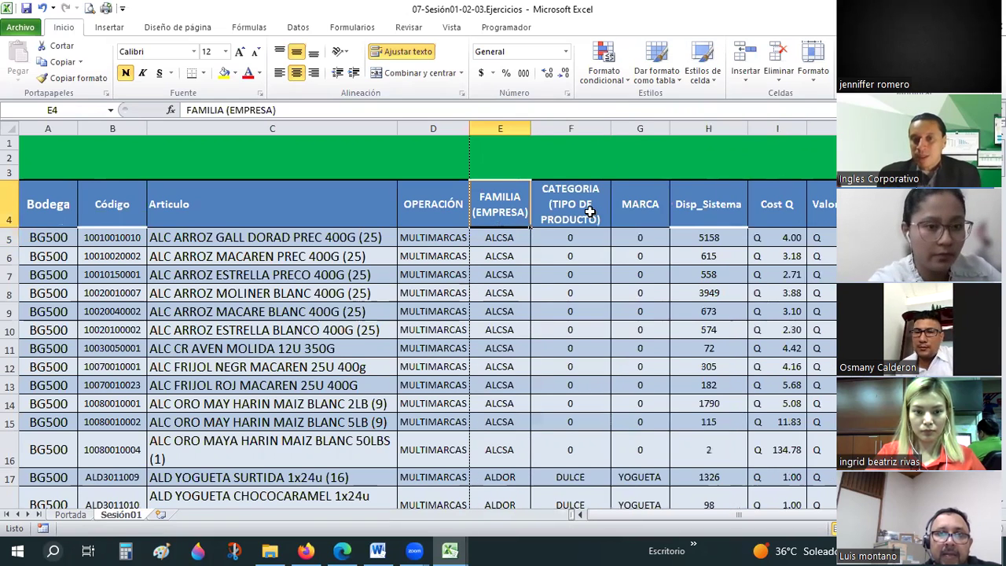
key(Right)
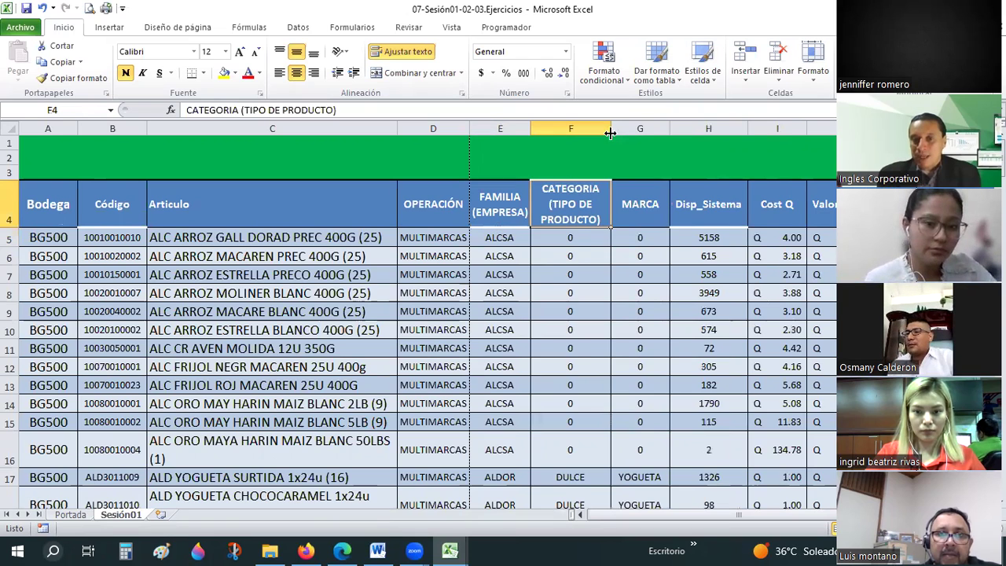
double_click(609, 133)
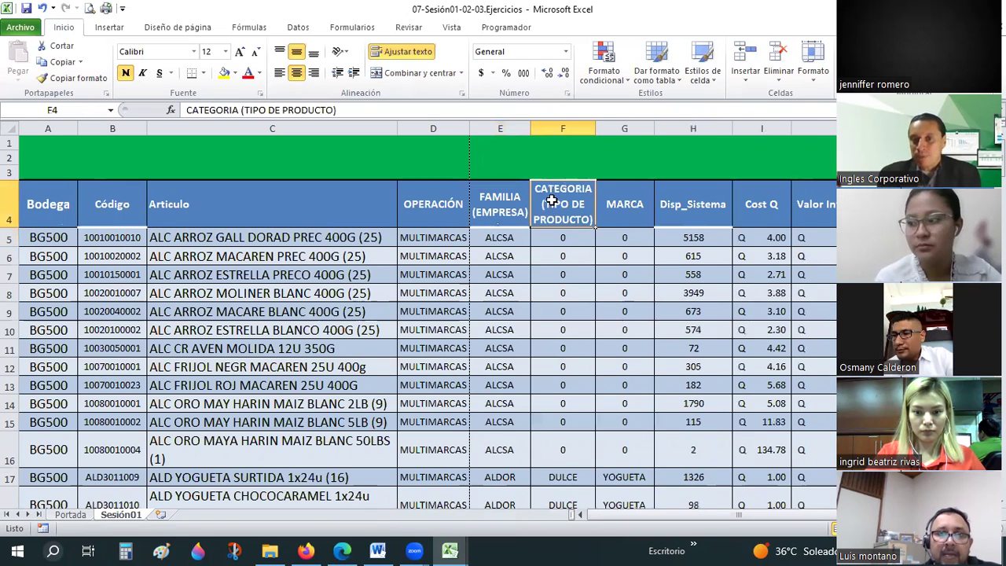
double_click(653, 129)
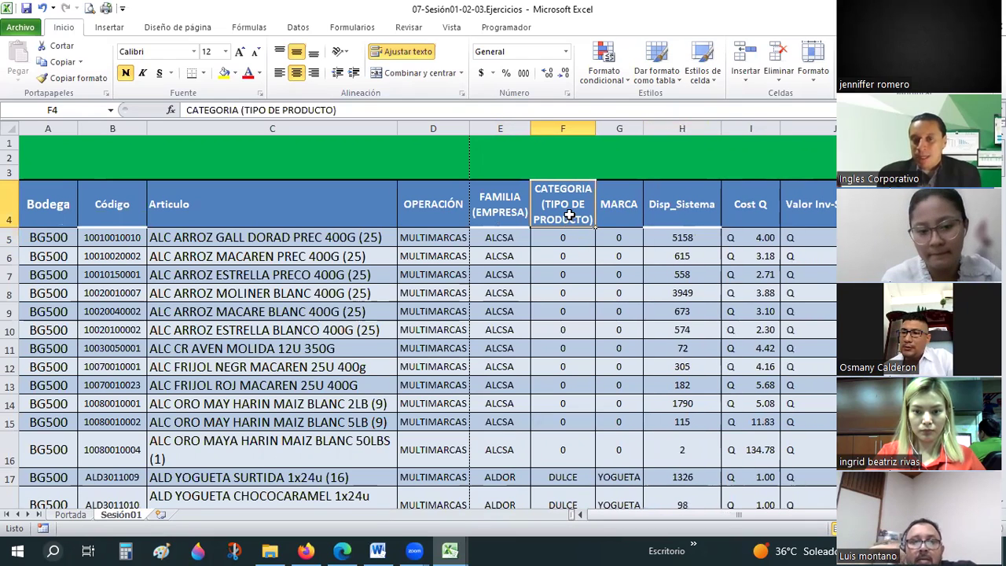
double_click(722, 129)
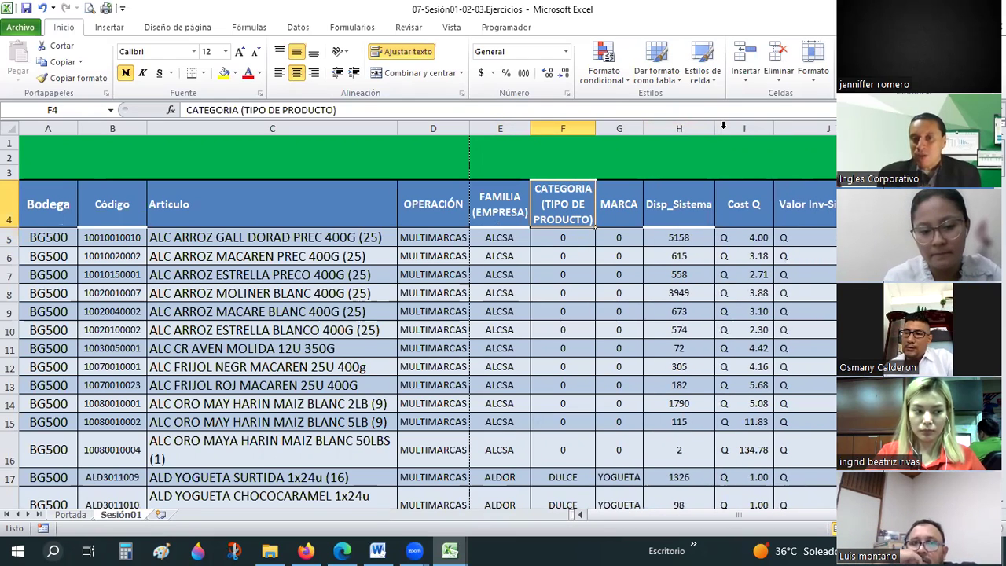
double_click(774, 129)
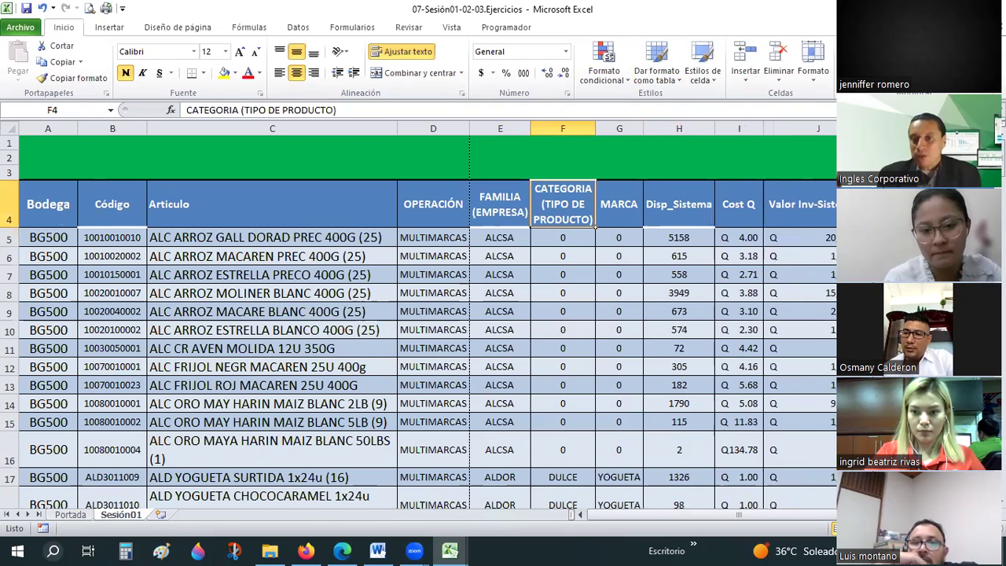
double_click(819, 130)
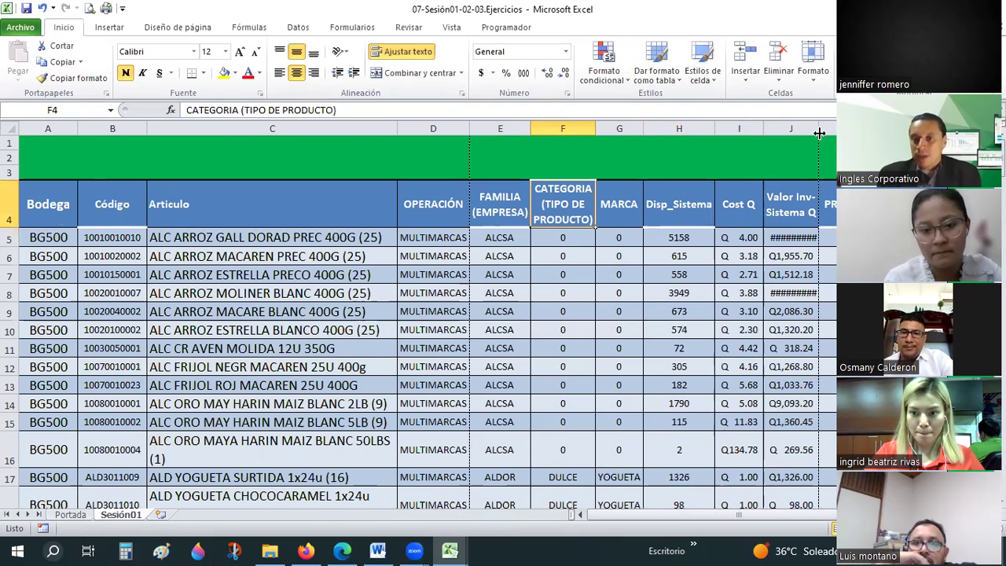
Widen column J (Valor Inv-Sistema Q) so its amounts display, then scroll through the table
drag(818, 134, 839, 129)
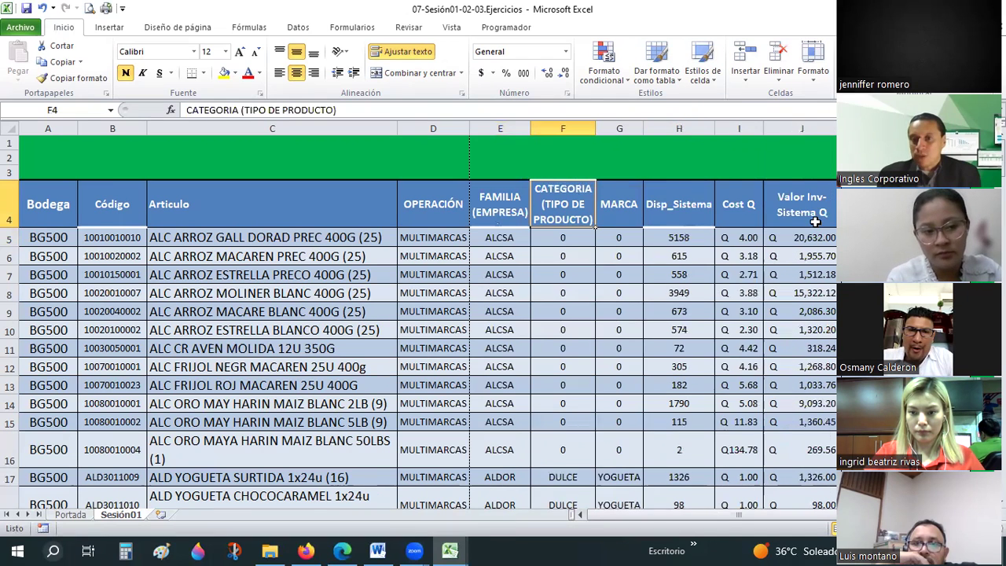
click(805, 217)
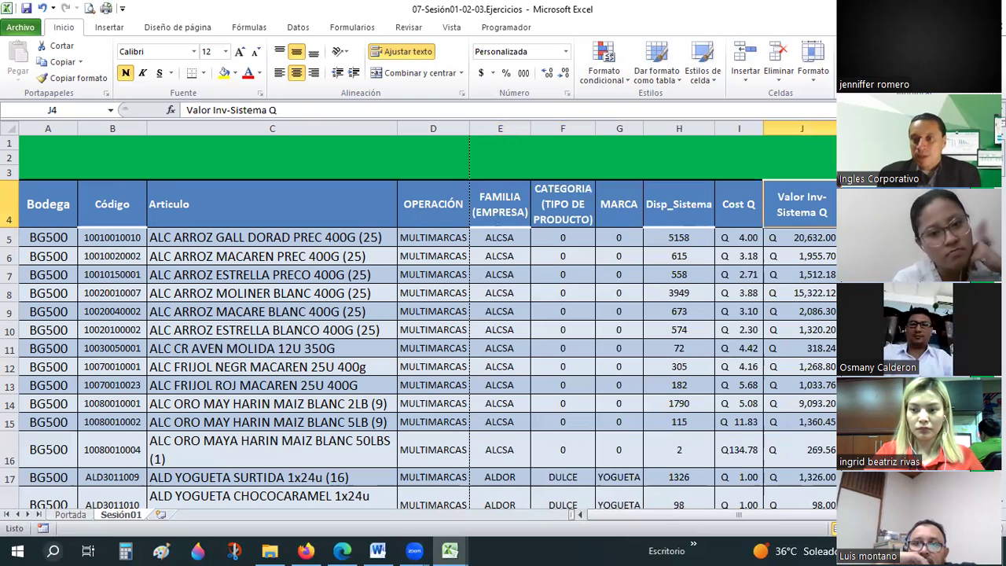
click(679, 292)
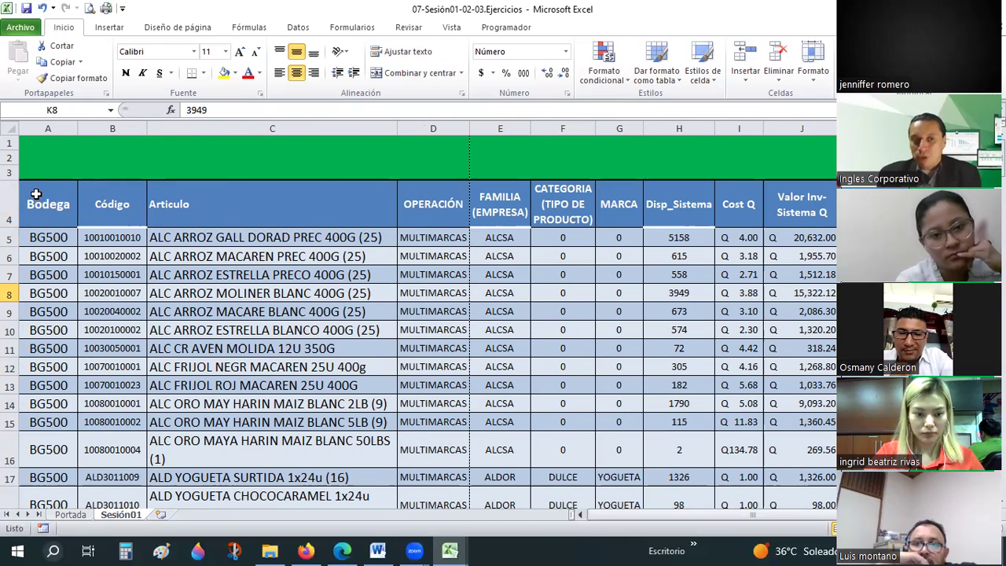
drag(47, 204, 433, 206)
drag(623, 233, 856, 422)
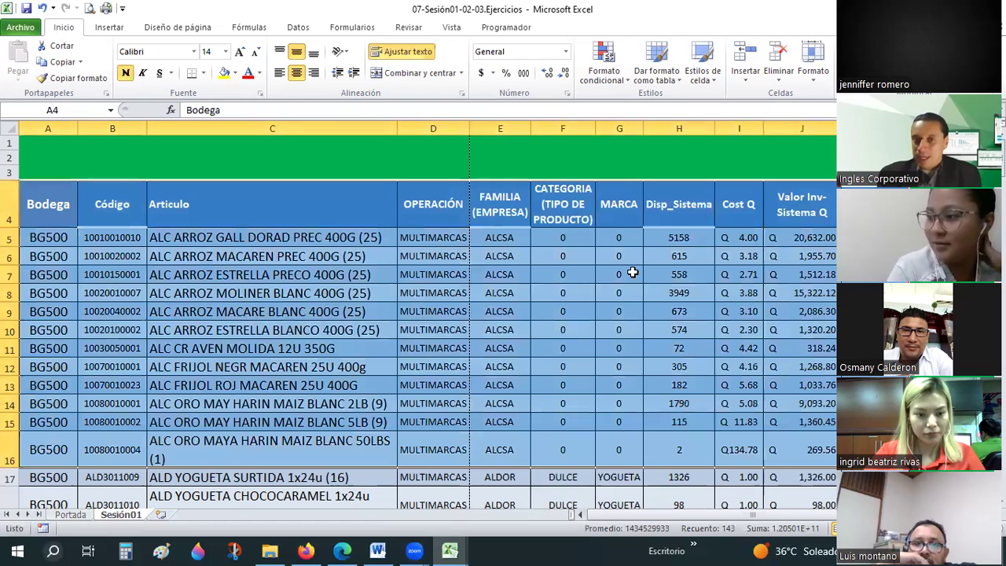
click(679, 329)
click(644, 171)
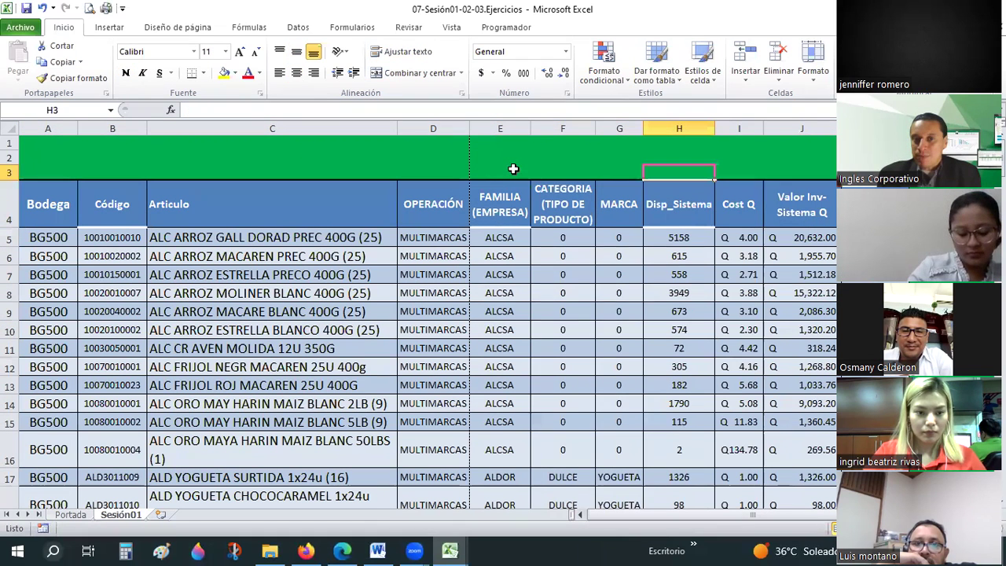
click(628, 157)
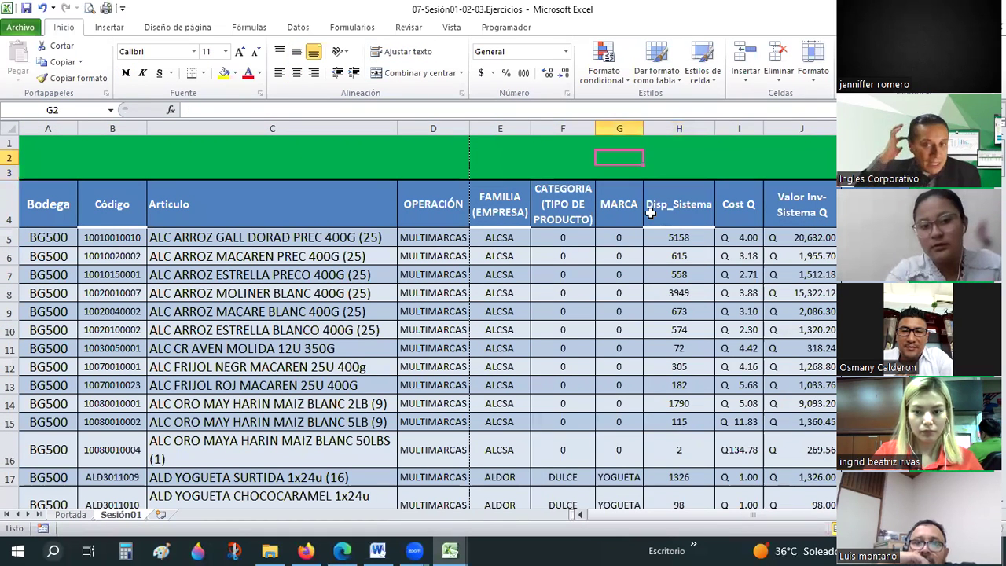
ctrl+scroll(566, 256, down, 3)
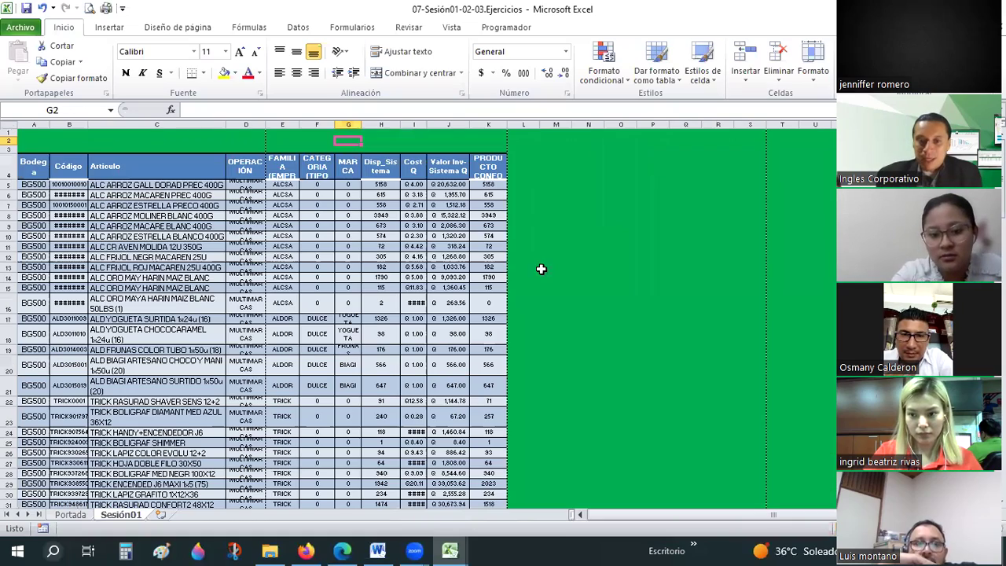
ctrl+scroll(529, 274, up, 3)
scroll(529, 274, down, 20)
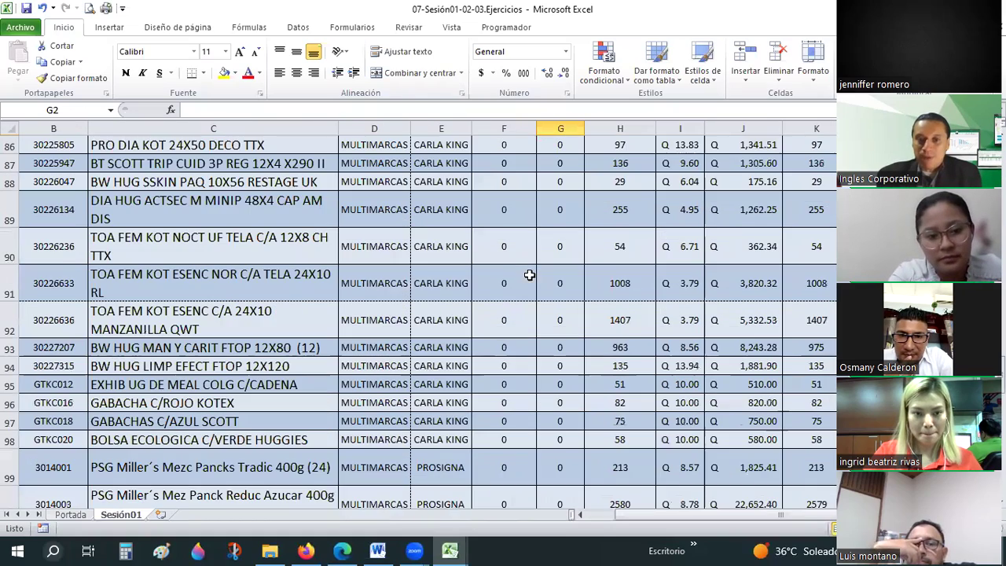
scroll(529, 274, down, 12)
Fit row 131's height and widen the FAMILIA column so UNDERWOOD fits on one line
scroll(534, 308, down, 1)
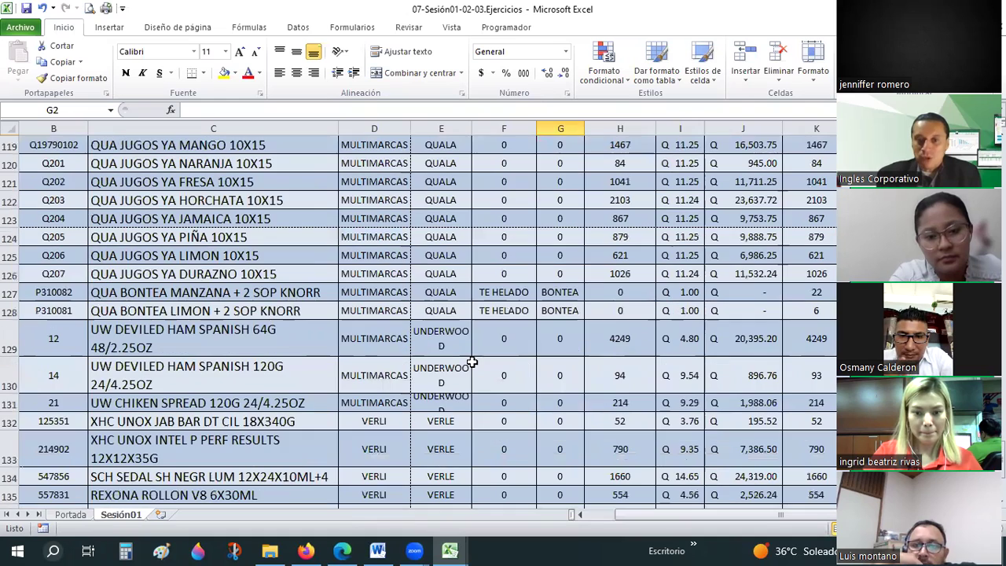
scroll(471, 362, down, 2)
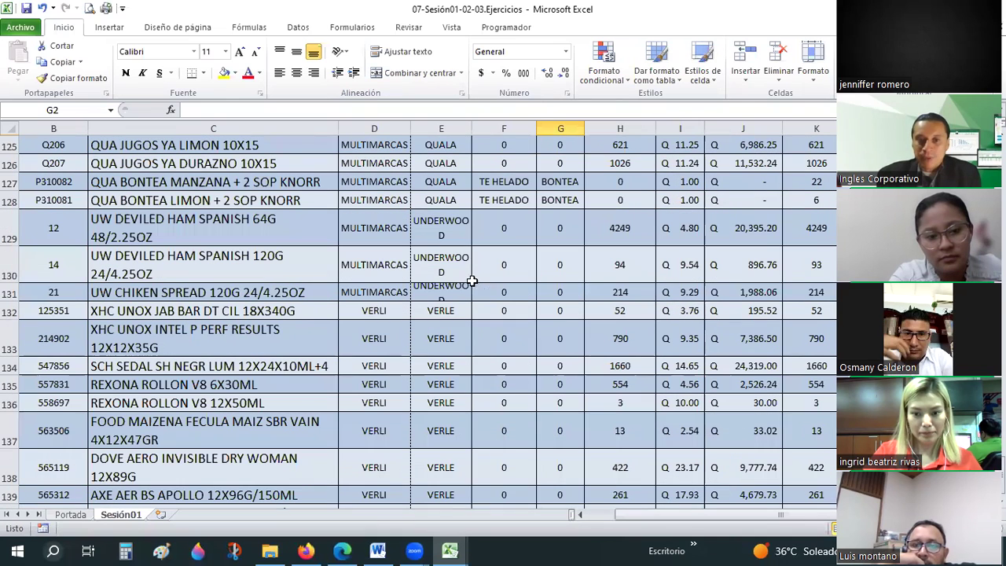
double_click(14, 301)
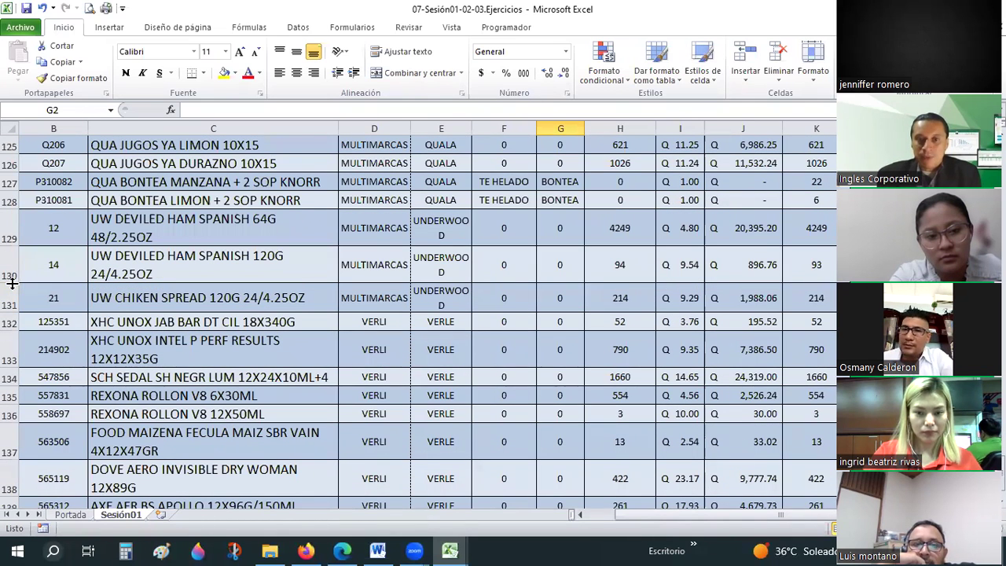
click(440, 239)
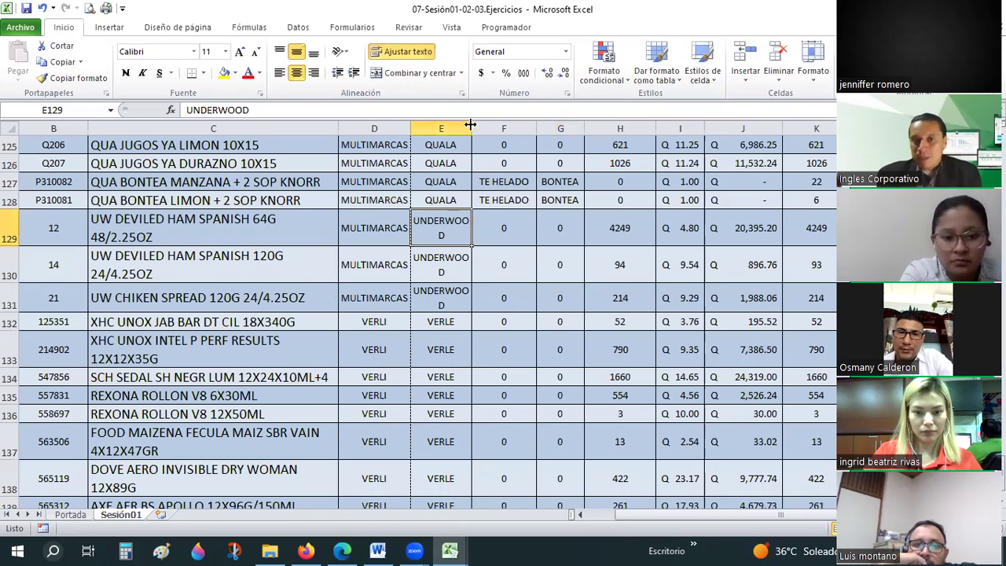
drag(466, 125, 479, 125)
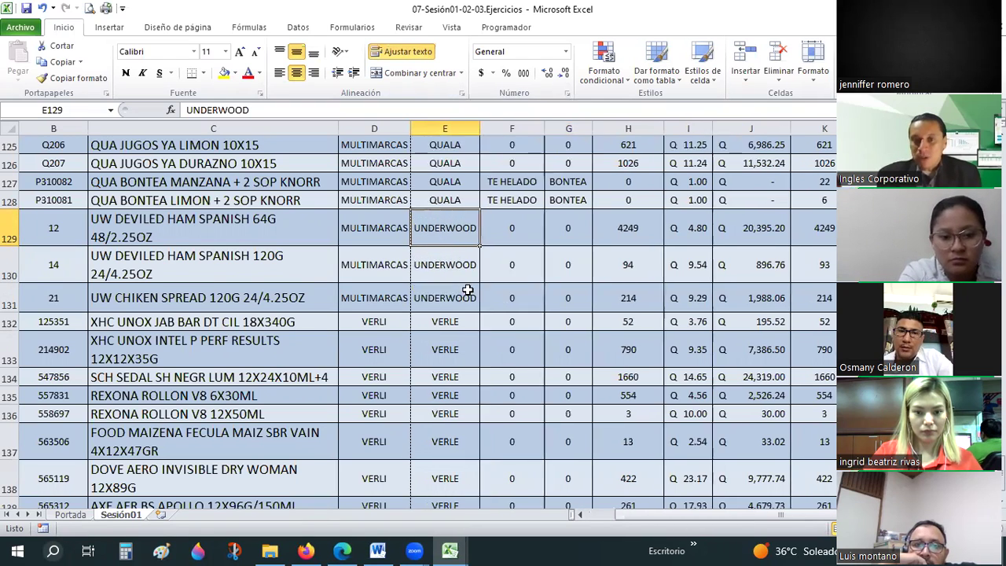
AutoFit column A (Bodega) so amounts like 20,632.00 show in full
scroll(465, 306, down, 2)
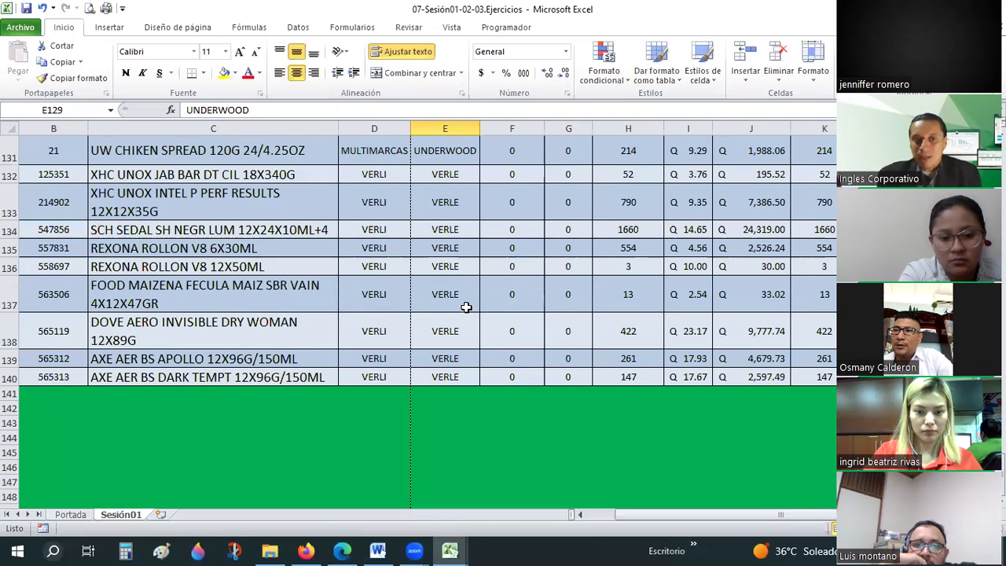
scroll(465, 306, up, 3)
scroll(466, 307, up, 10)
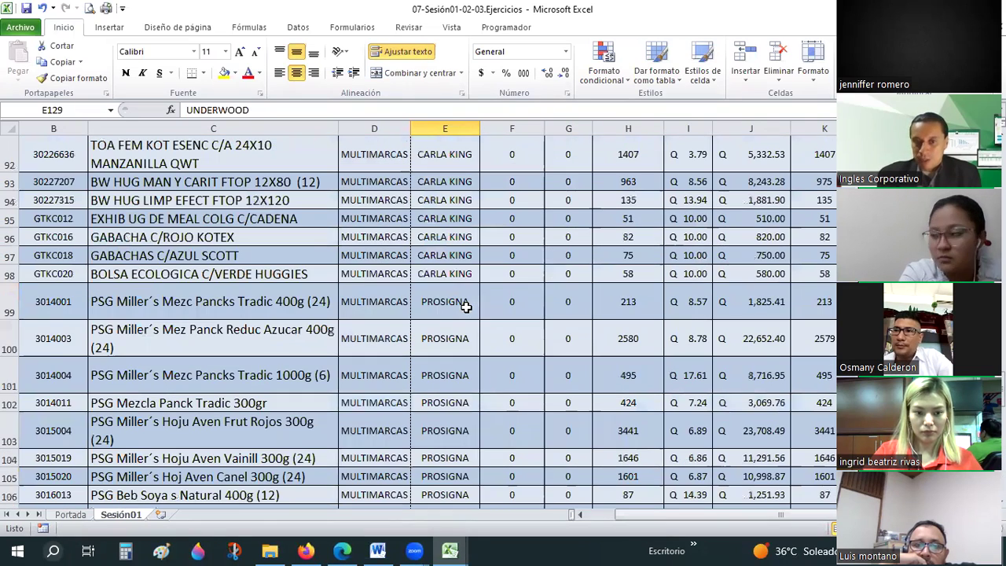
scroll(466, 306, down, 5)
scroll(466, 307, up, 15)
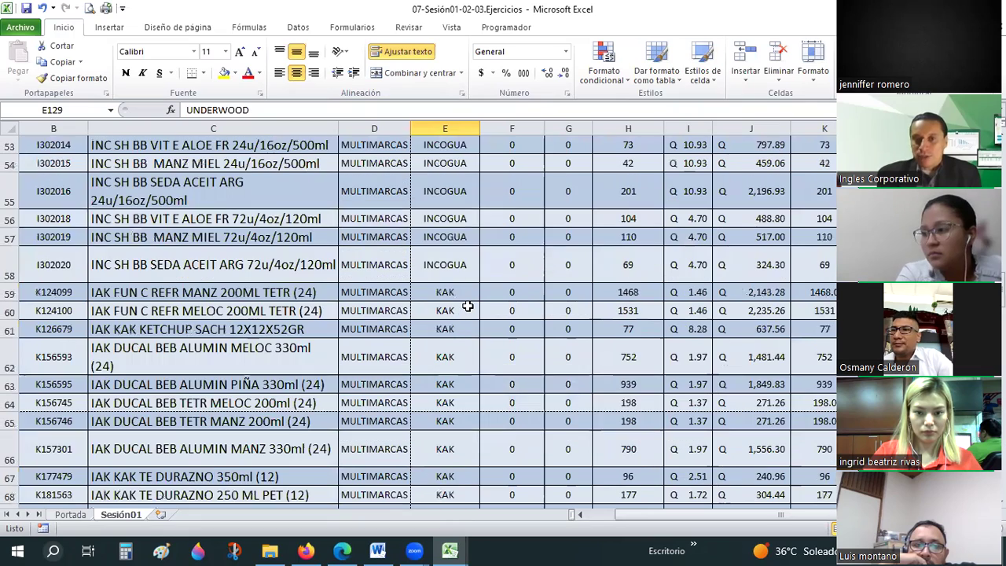
scroll(725, 258, up, 20)
drag(817, 206, 5, 206)
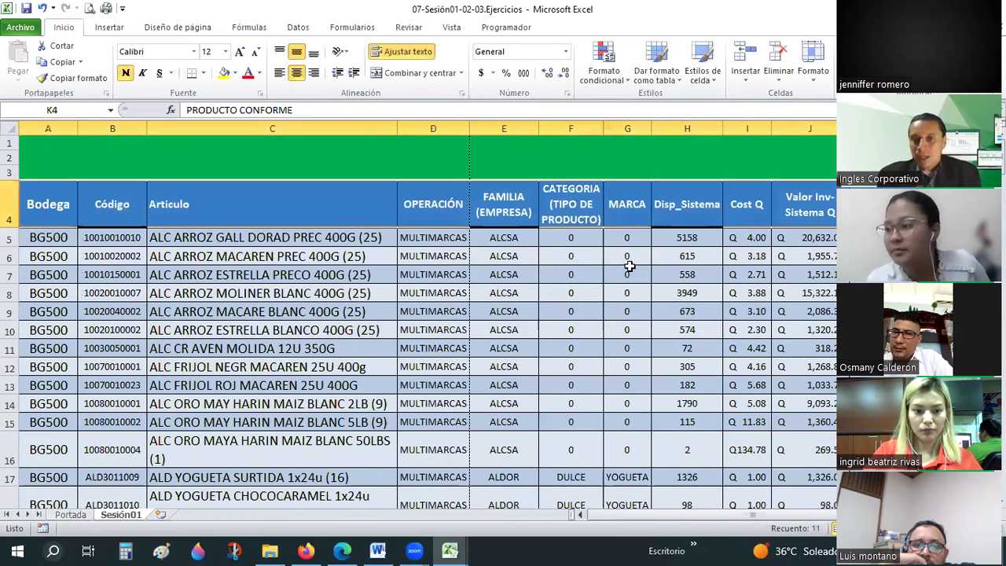
click(627, 274)
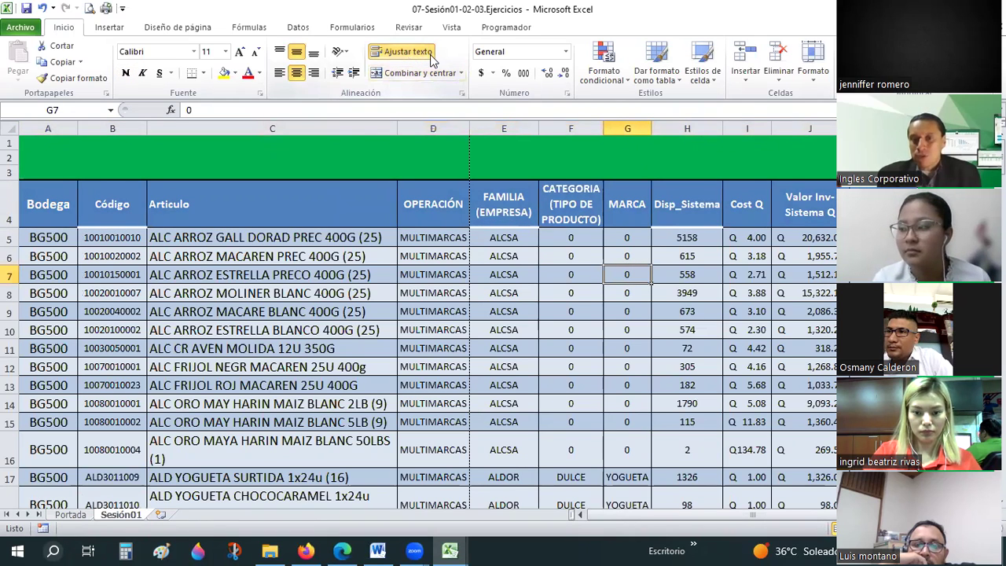
click(679, 257)
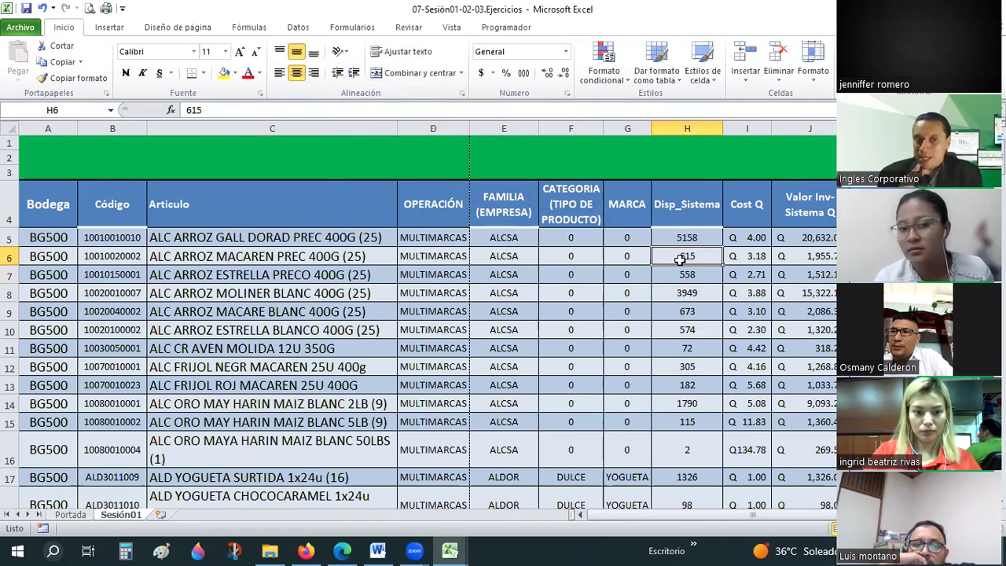
double_click(79, 130)
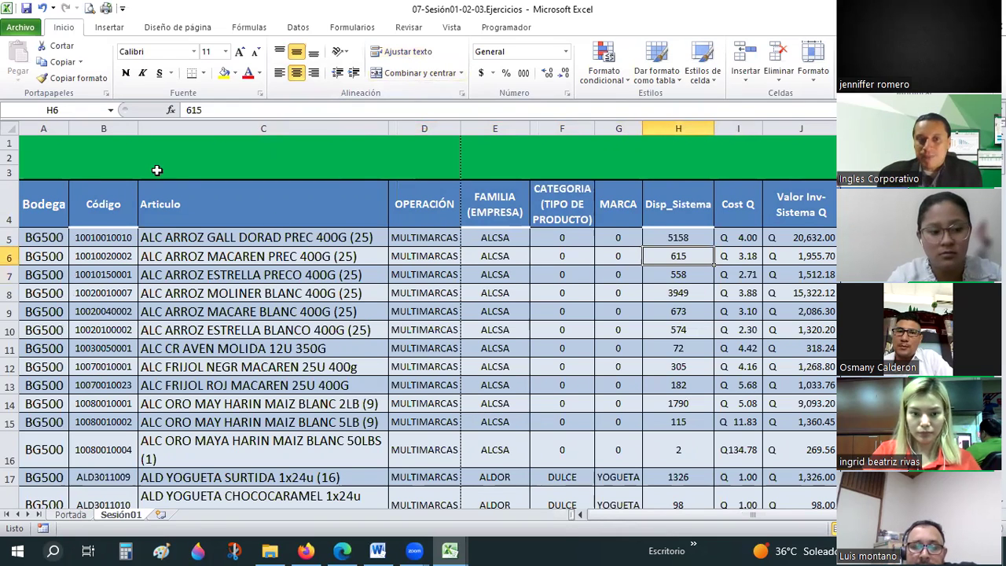
click(249, 202)
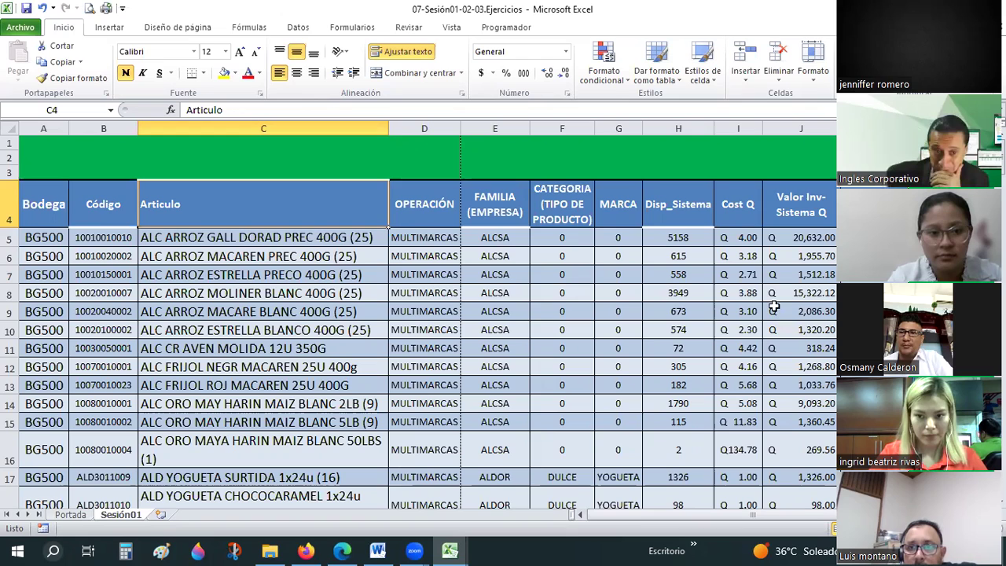
click(266, 386)
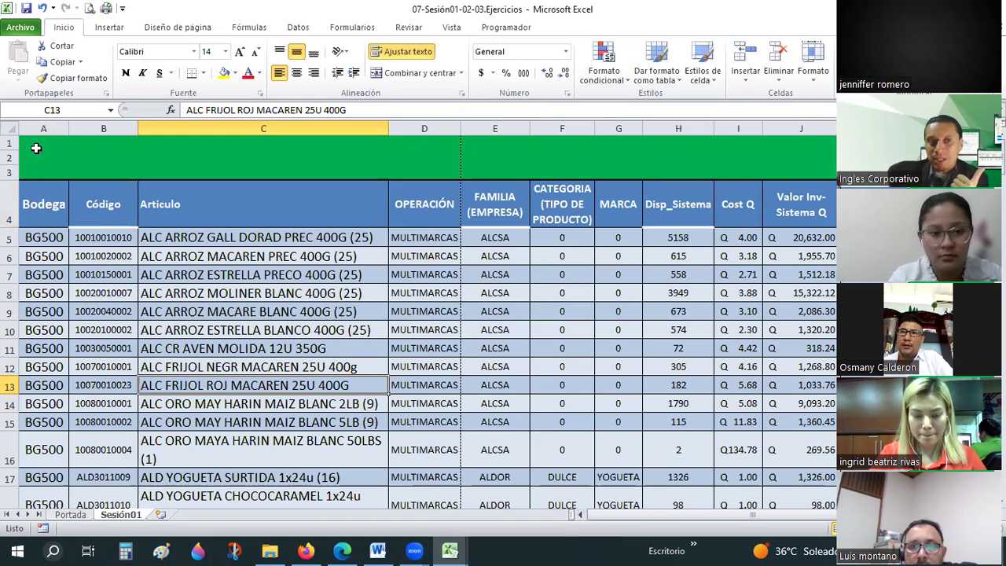
click(11, 142)
drag(11, 163, 6, 163)
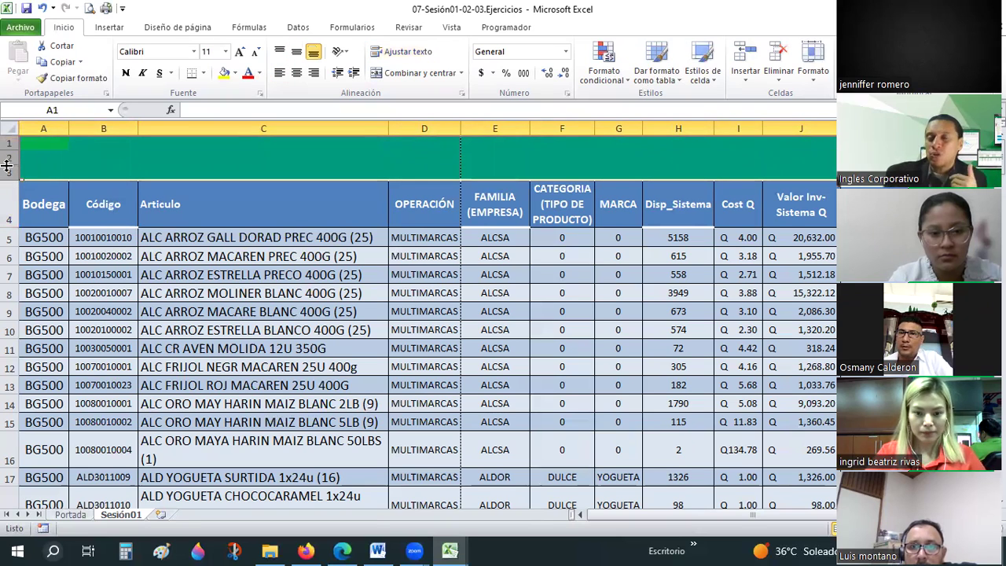
click(383, 208)
drag(51, 123, 94, 126)
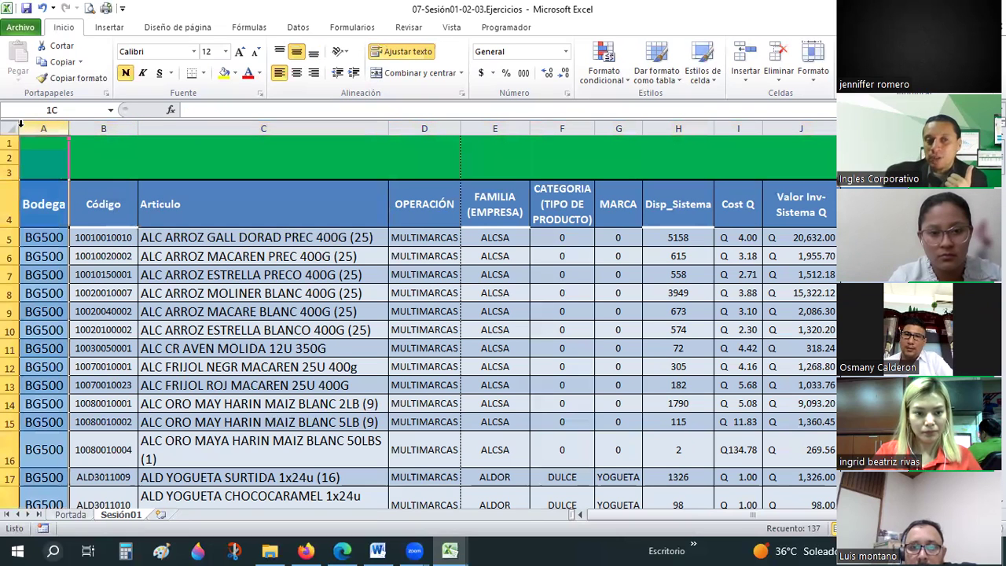
click(91, 290)
drag(33, 208, 353, 206)
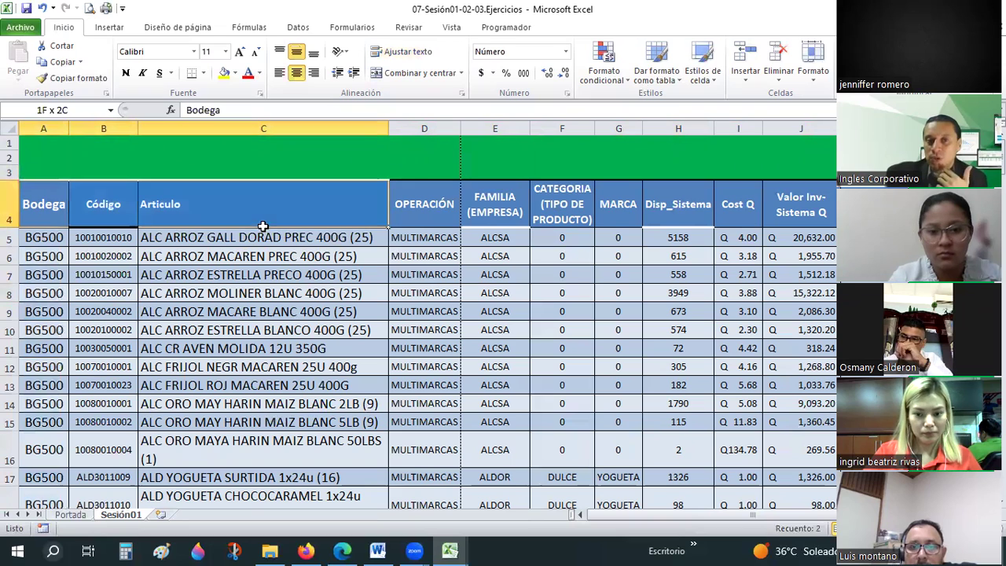
key(ctrl+shift+Right)
Select the sheet's top rows 1–3 using the row headers
click(495, 403)
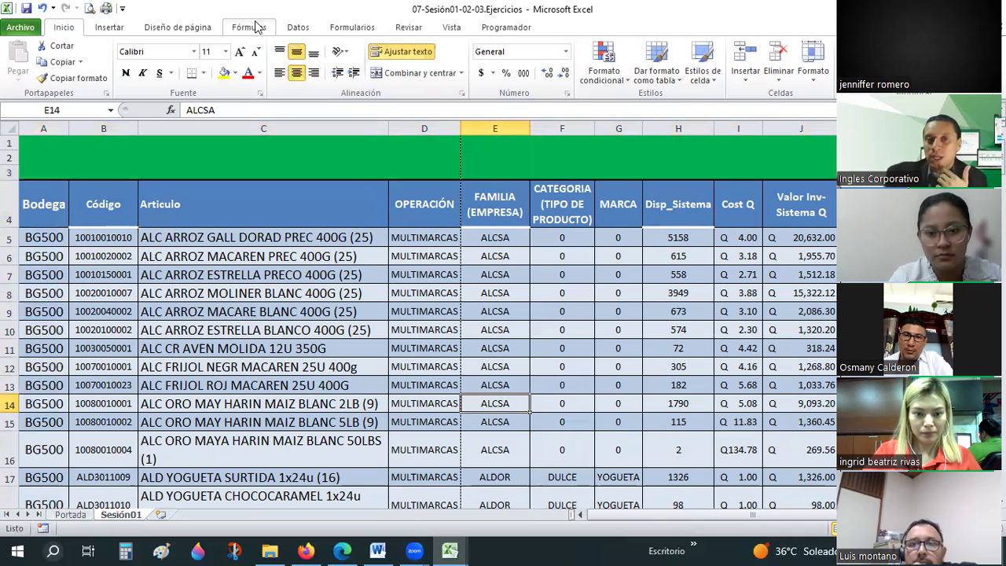
scroll(361, 82, down, 2)
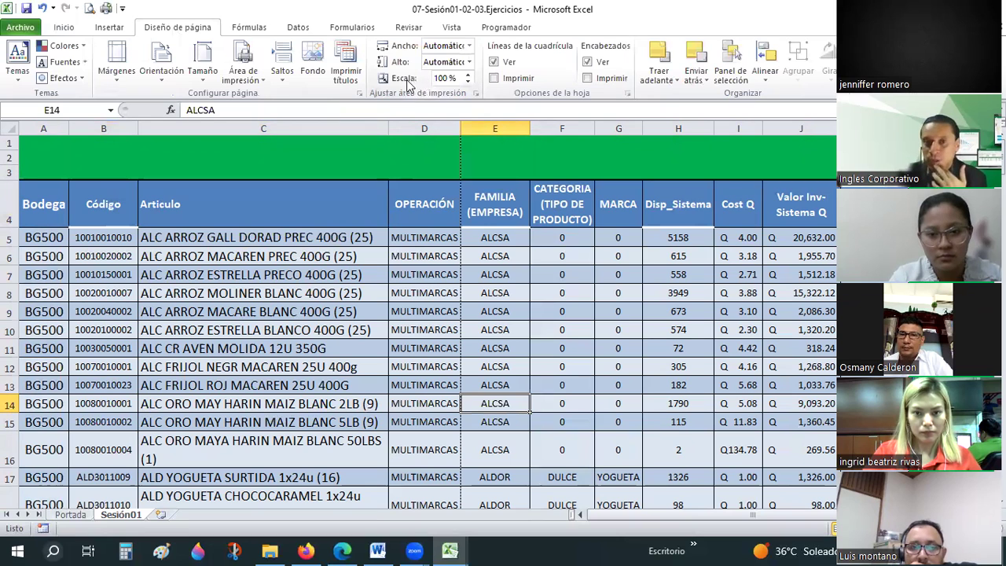
click(358, 343)
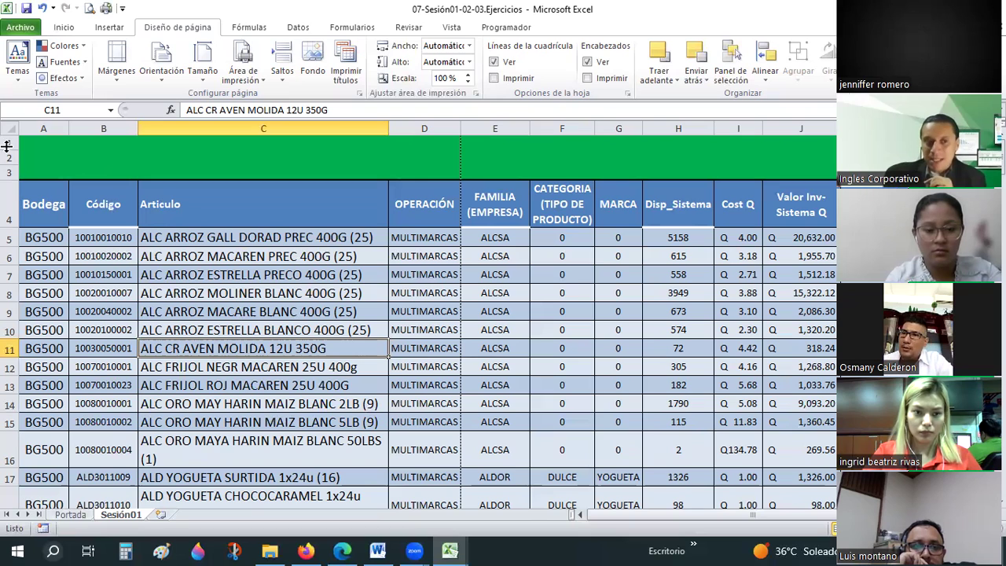
drag(11, 142, 6, 177)
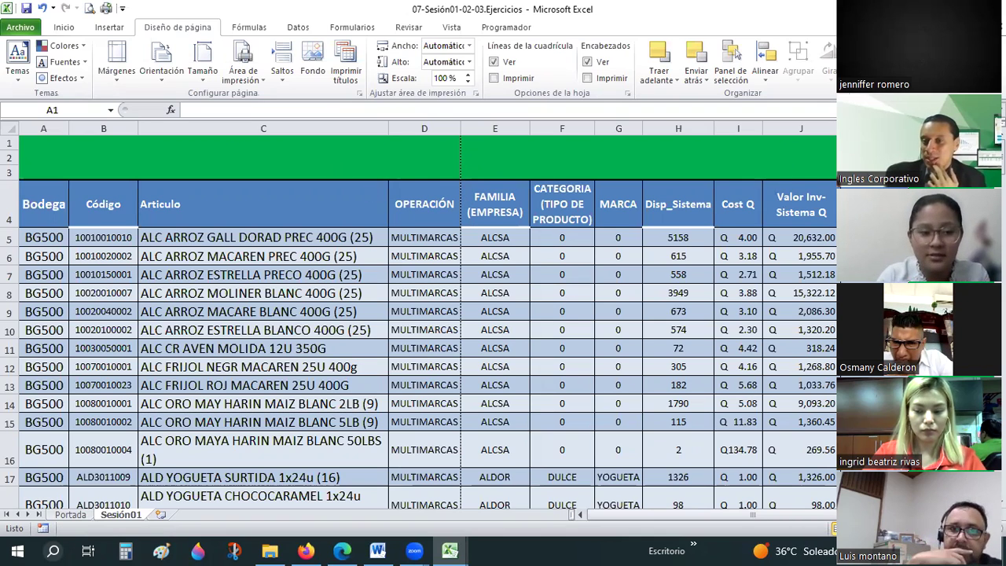
click(428, 157)
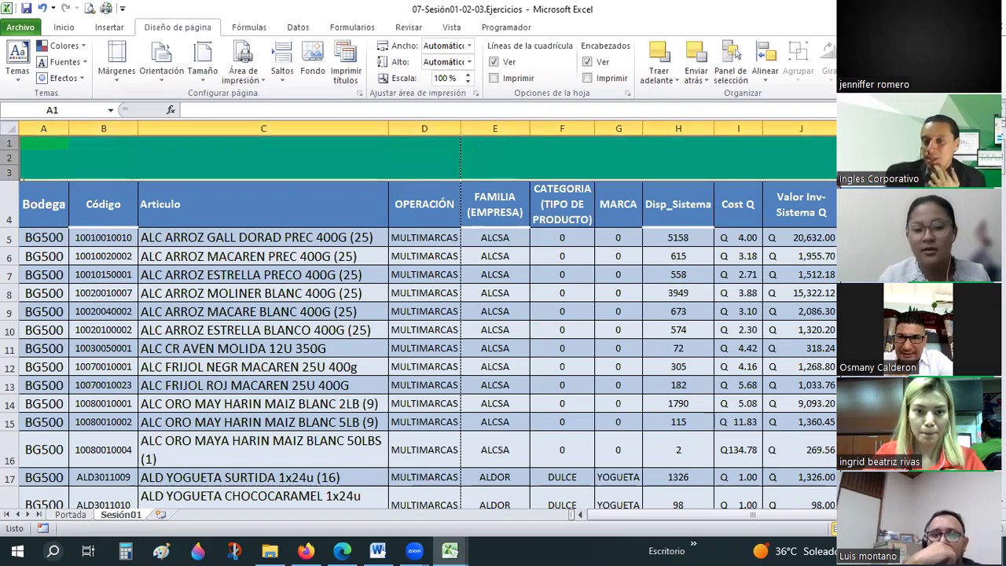
key(alt+w)
key(p)
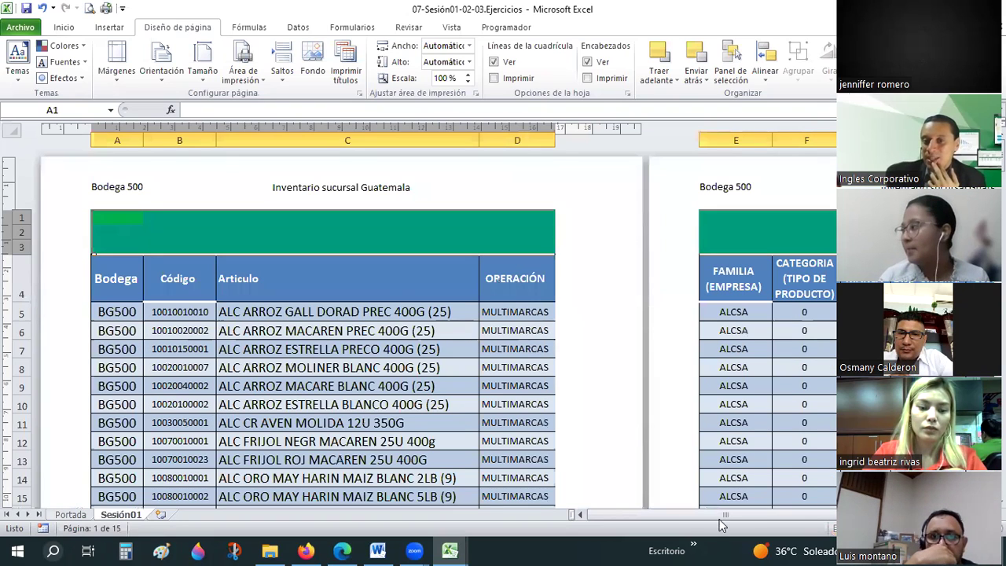
drag(795, 518, 647, 299)
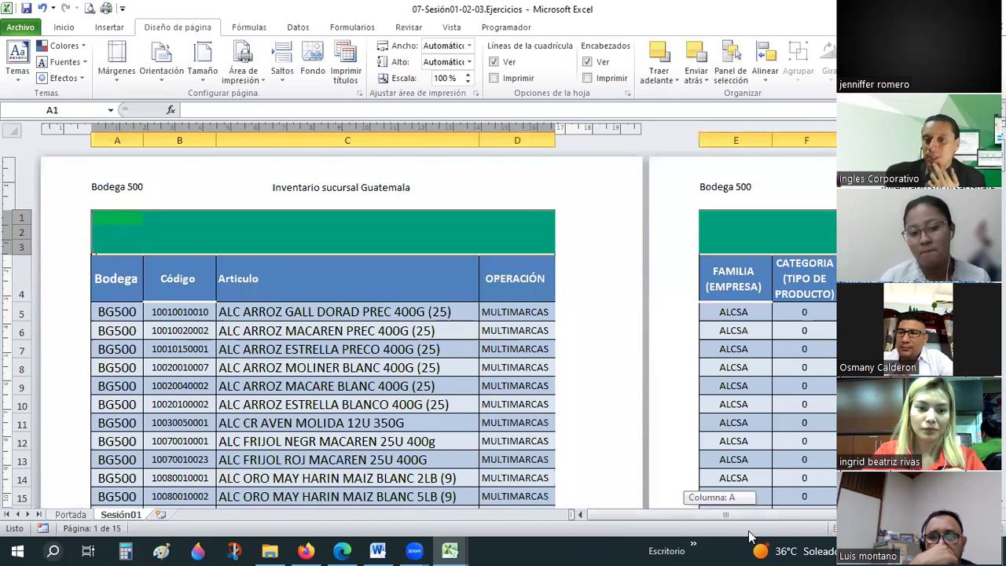
scroll(646, 299, right, 1)
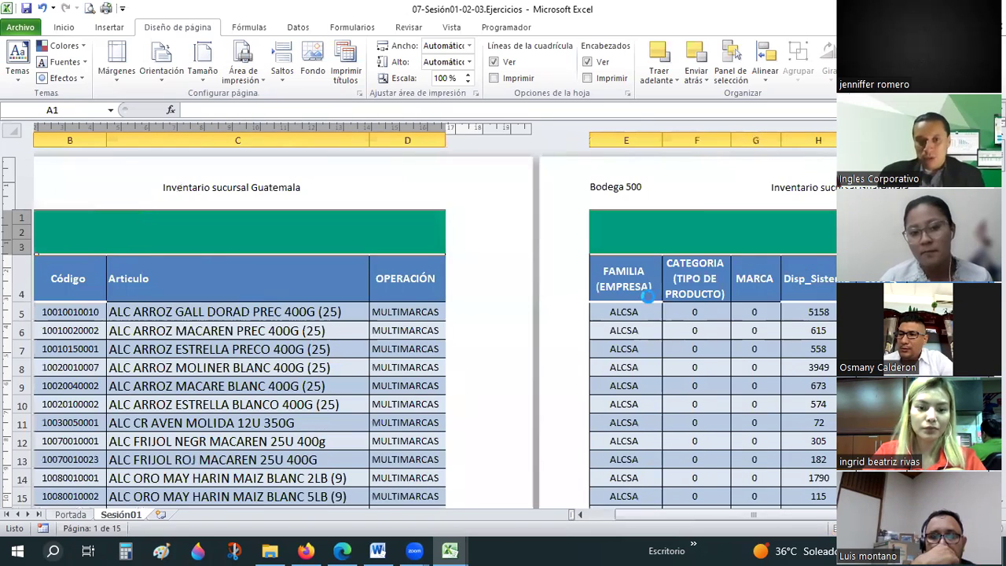
scroll(647, 297, down, 1)
scroll(86, 220, down, 1)
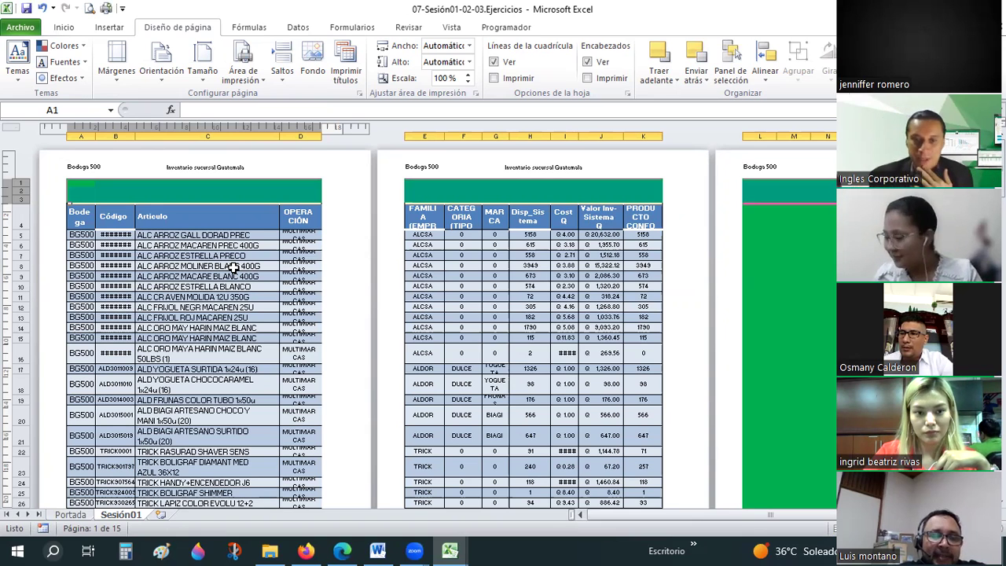
click(70, 514)
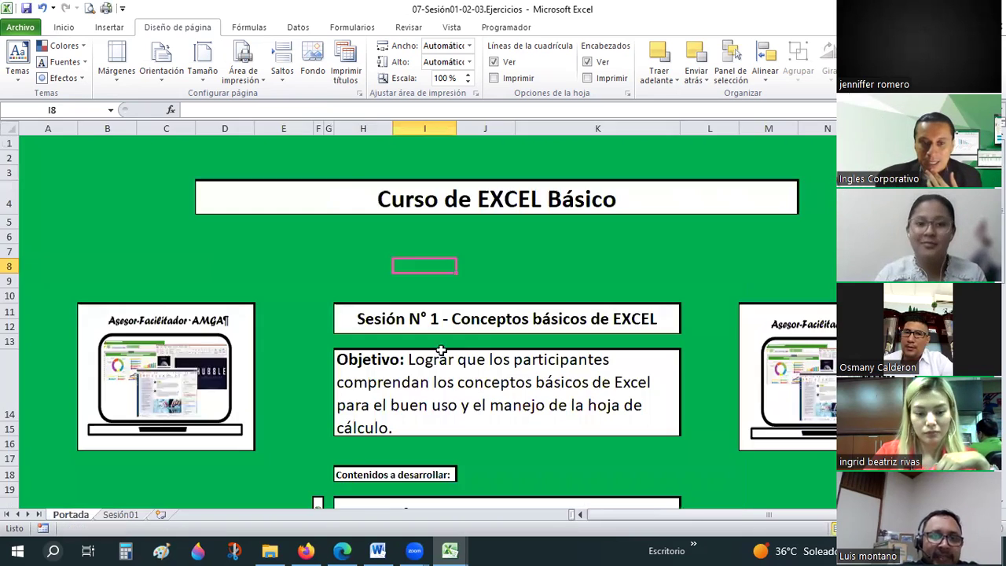
click(121, 513)
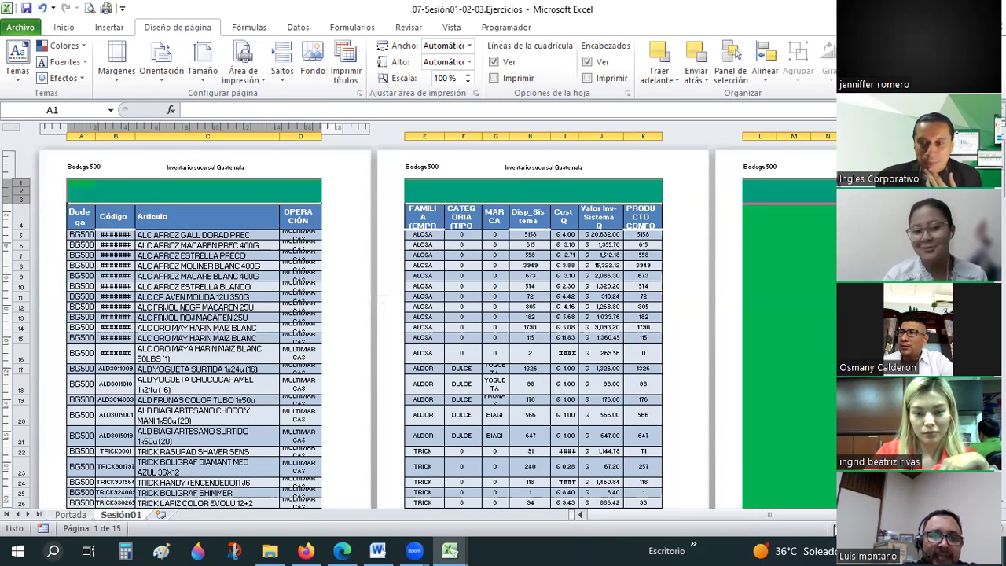
click(864, 528)
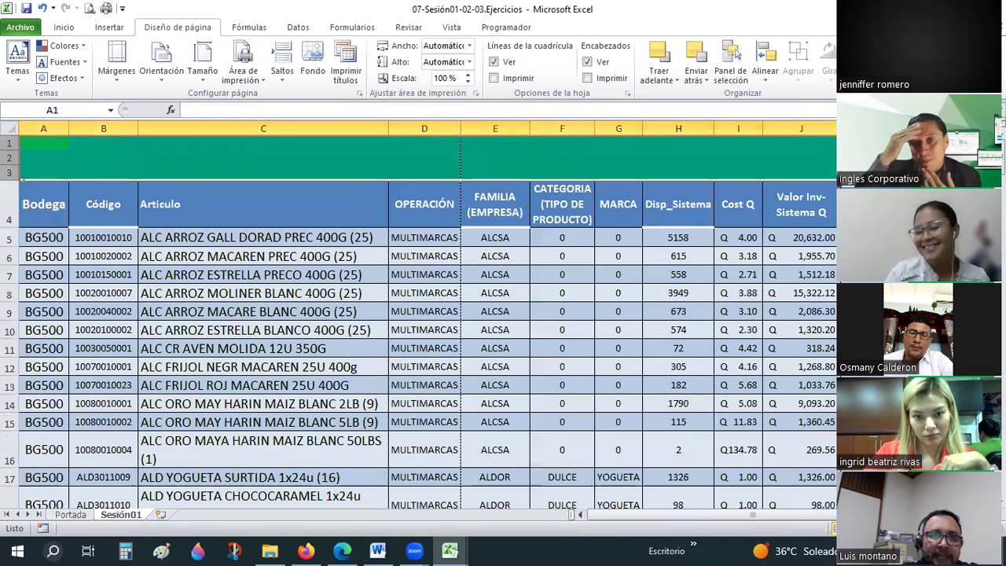
Enter 'Resultado del inventario bodega 500 -Guatemala' in cell C2
click(446, 317)
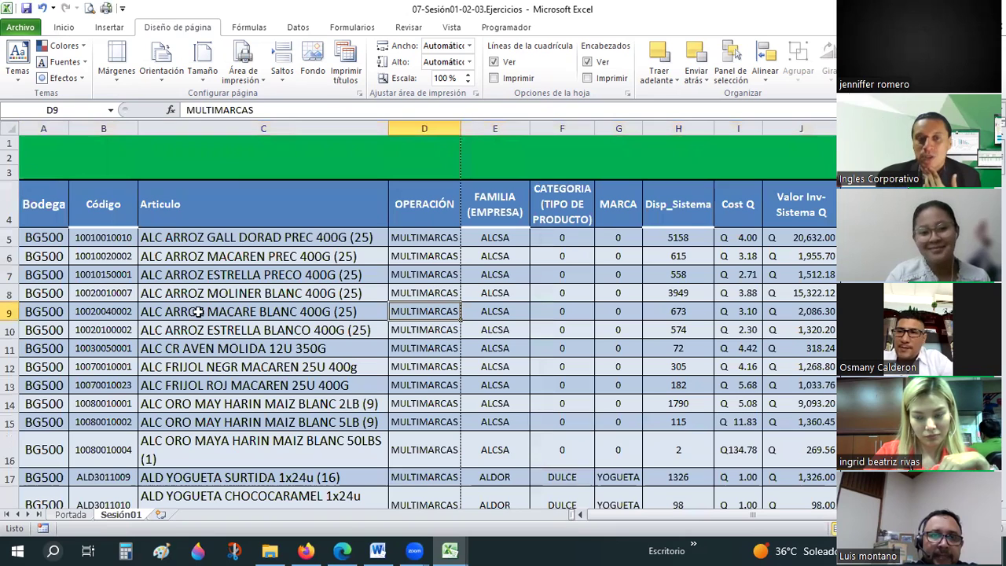
click(235, 155)
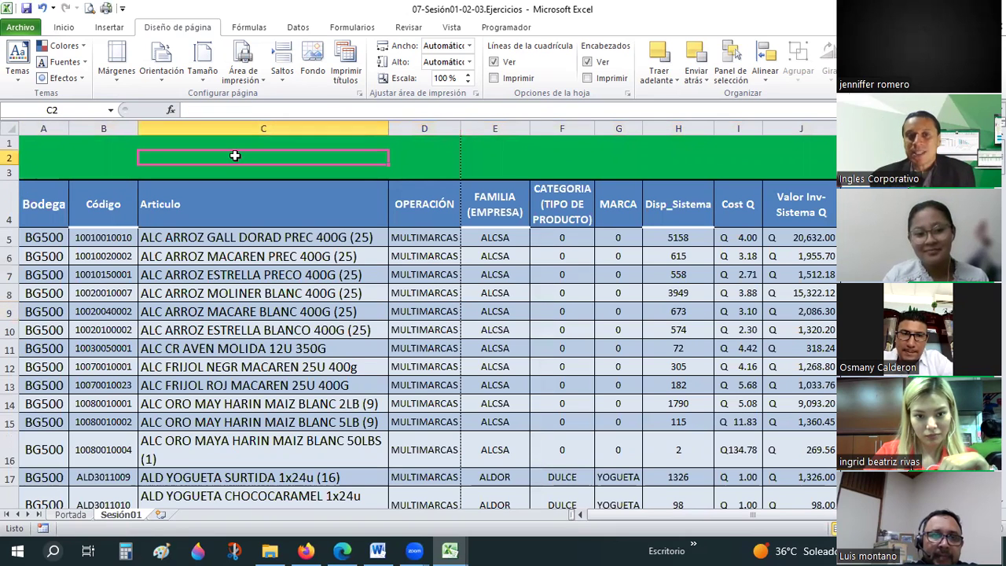
text(Resu)
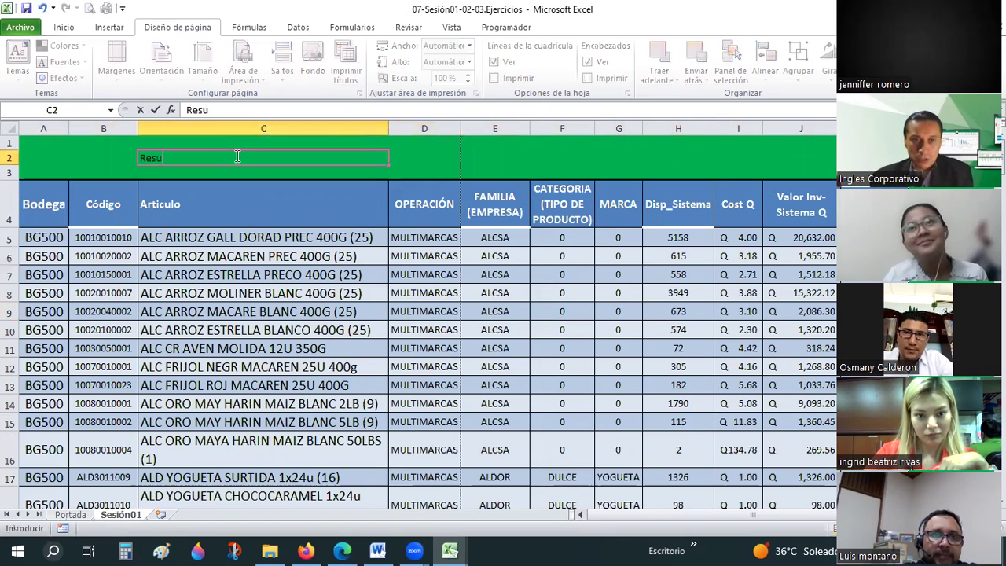
text(ltado del inventario)
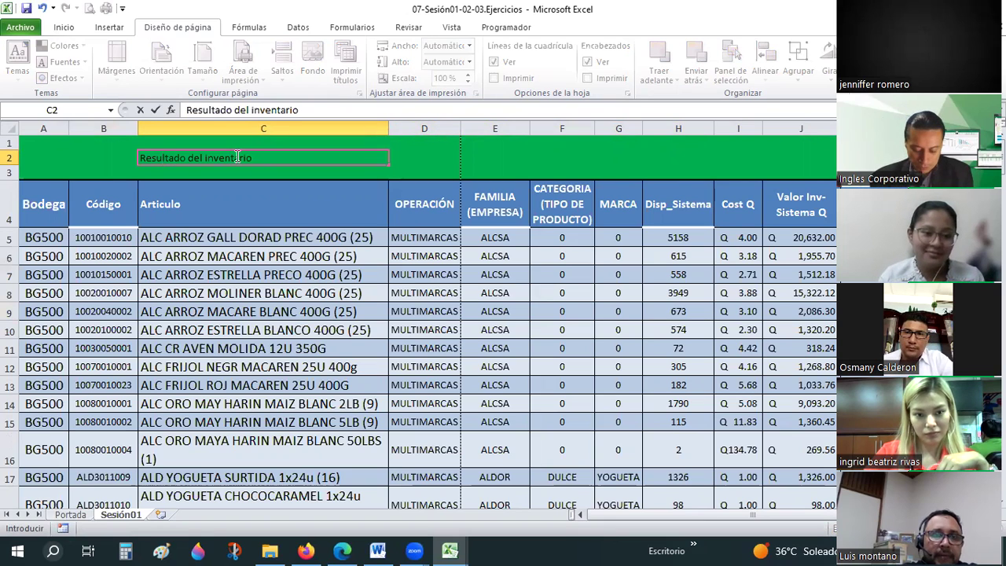
text( bodega 500 -Guatemala)
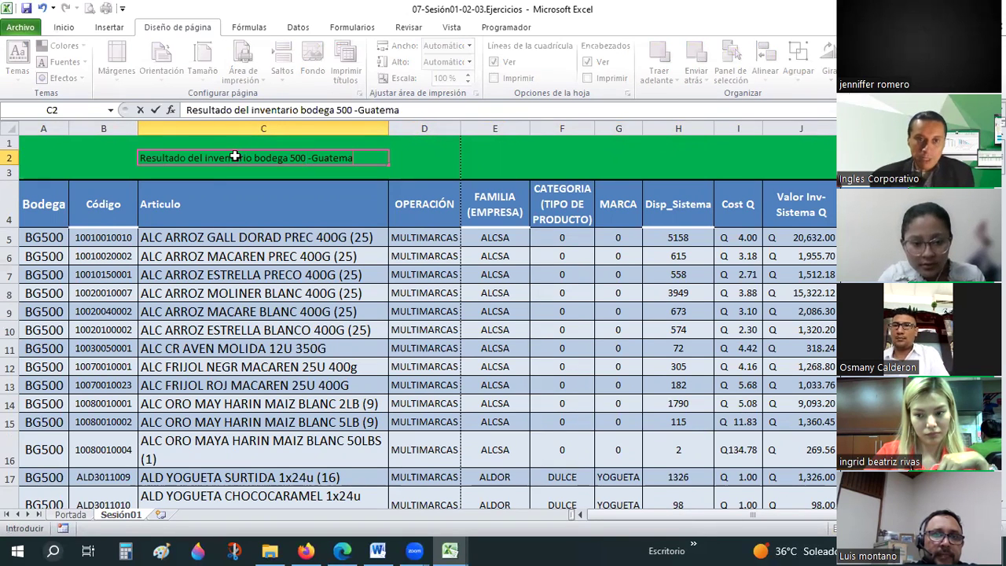
key(Return)
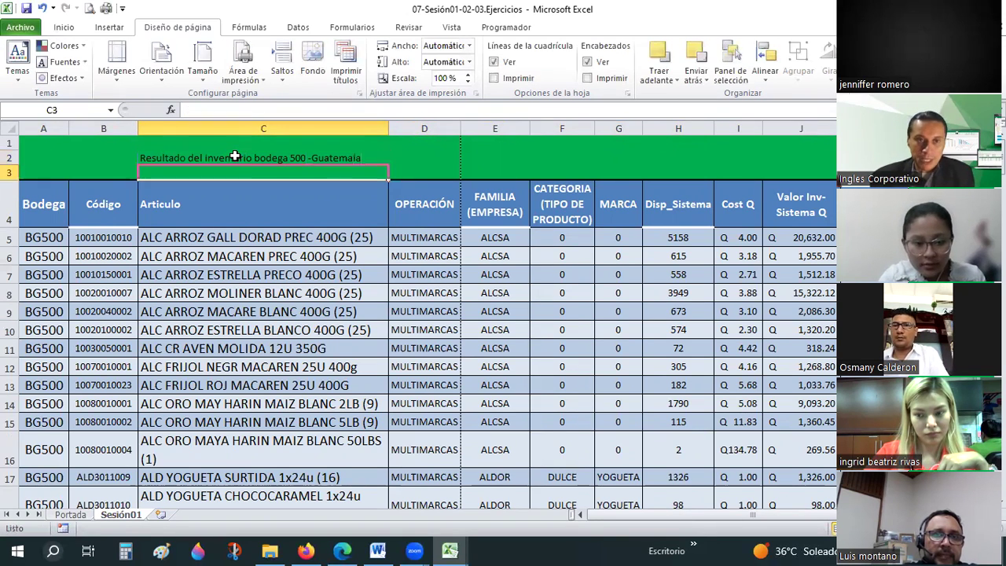
Give title cell C2 an outside border, yellow fill and bold text
click(61, 30)
key(Up)
click(203, 73)
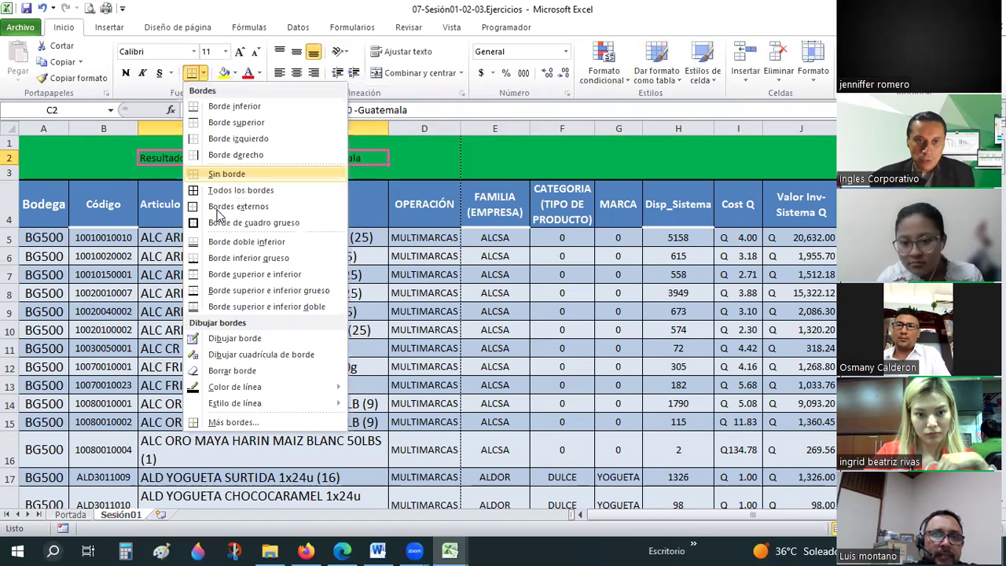
click(224, 74)
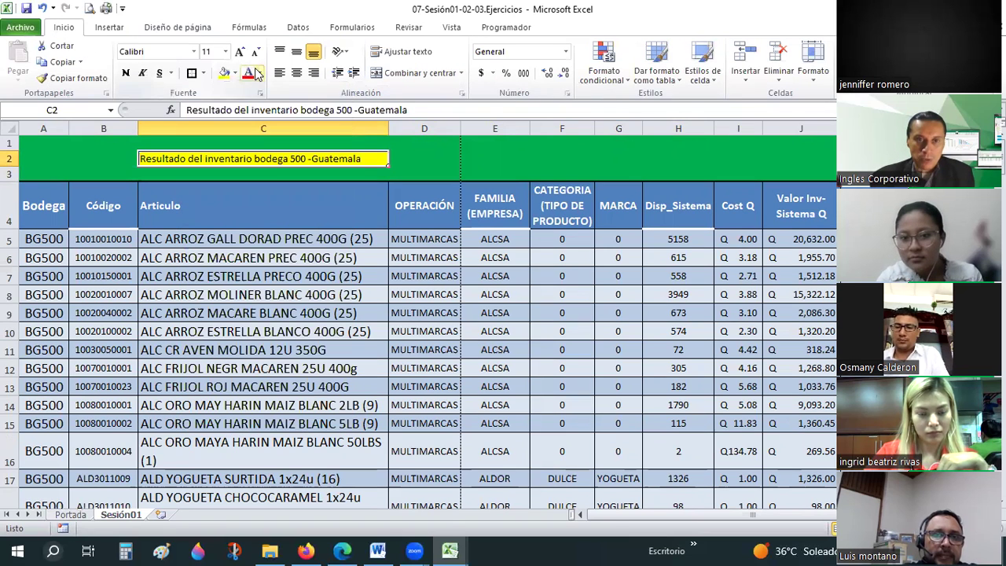
click(259, 73)
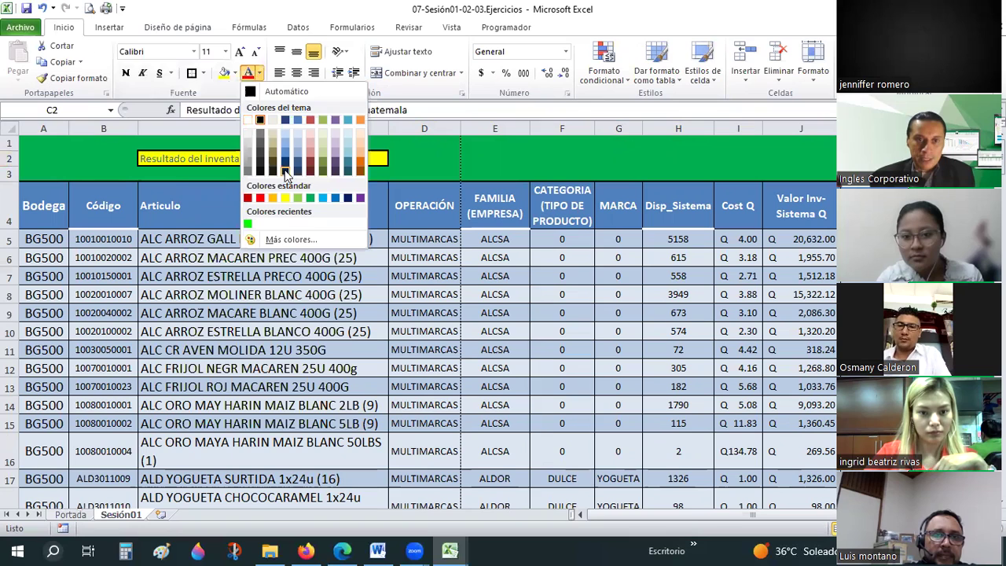
click(125, 74)
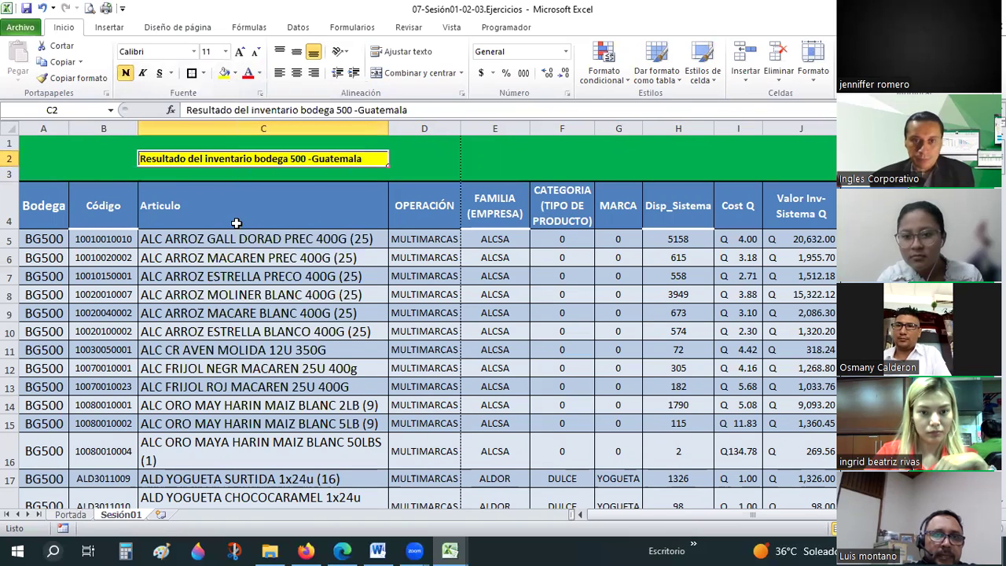
click(236, 223)
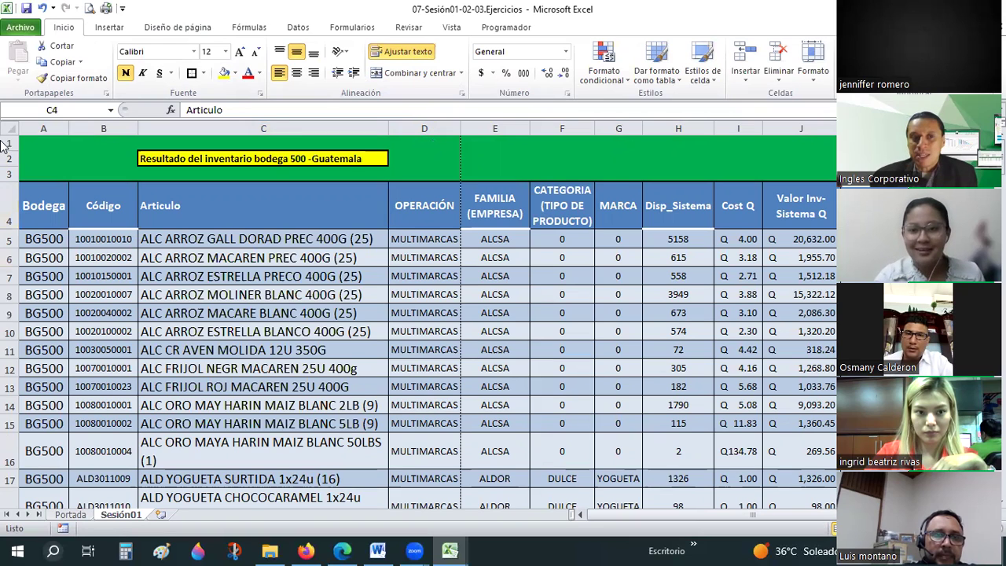
Set the print area to the table from the Bodega header in A4 through row 140
click(153, 30)
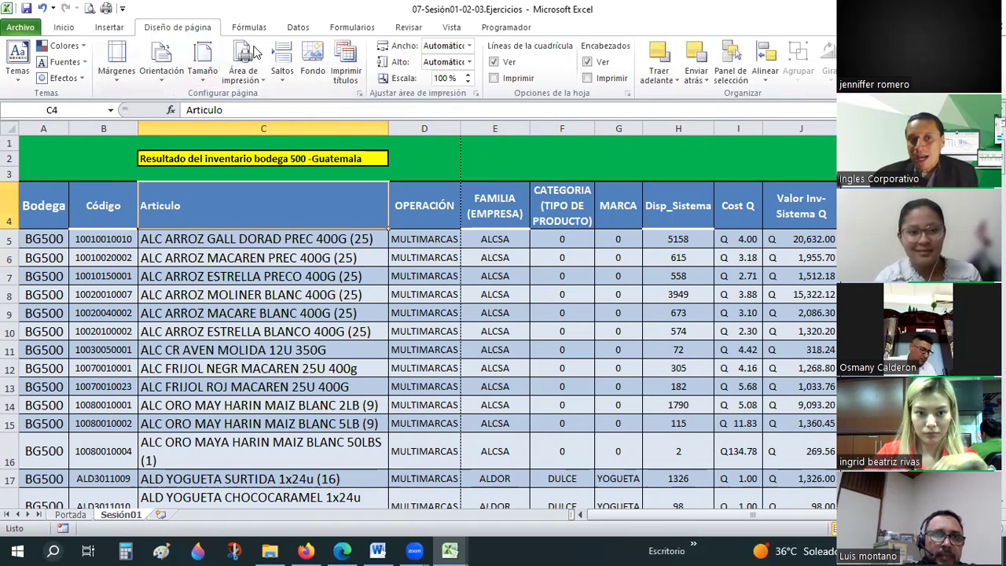
click(251, 294)
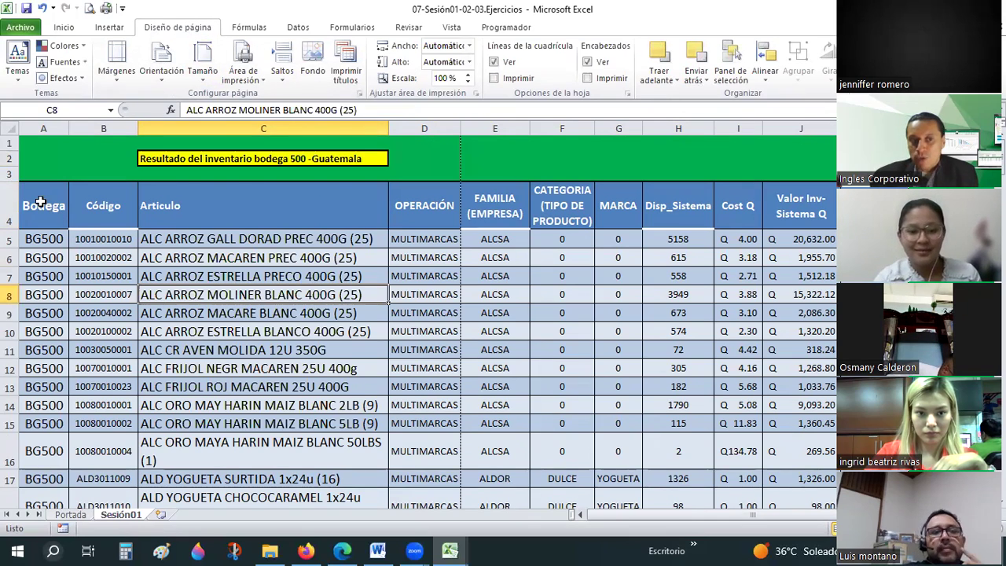
click(36, 203)
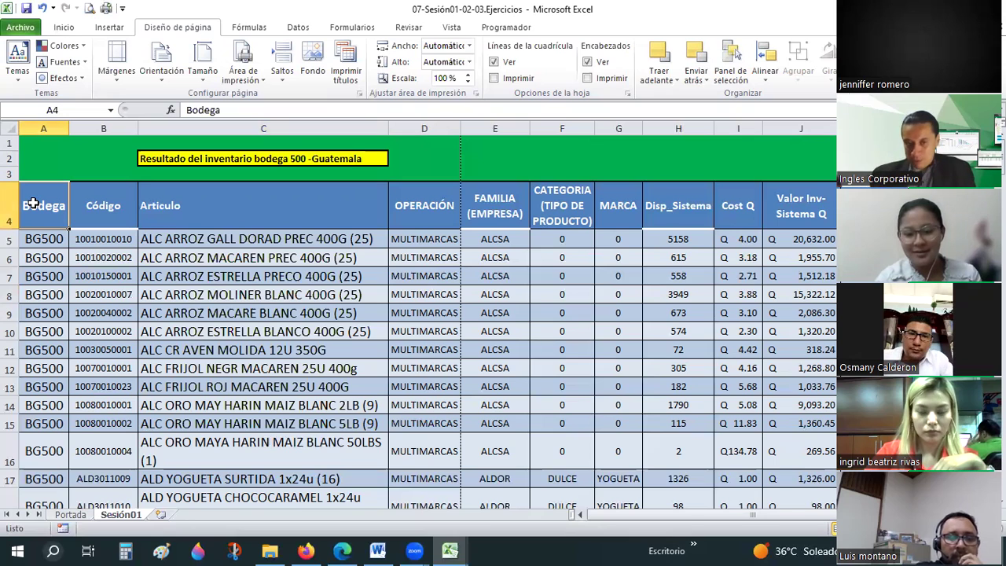
key(ctrl+shift+Right)
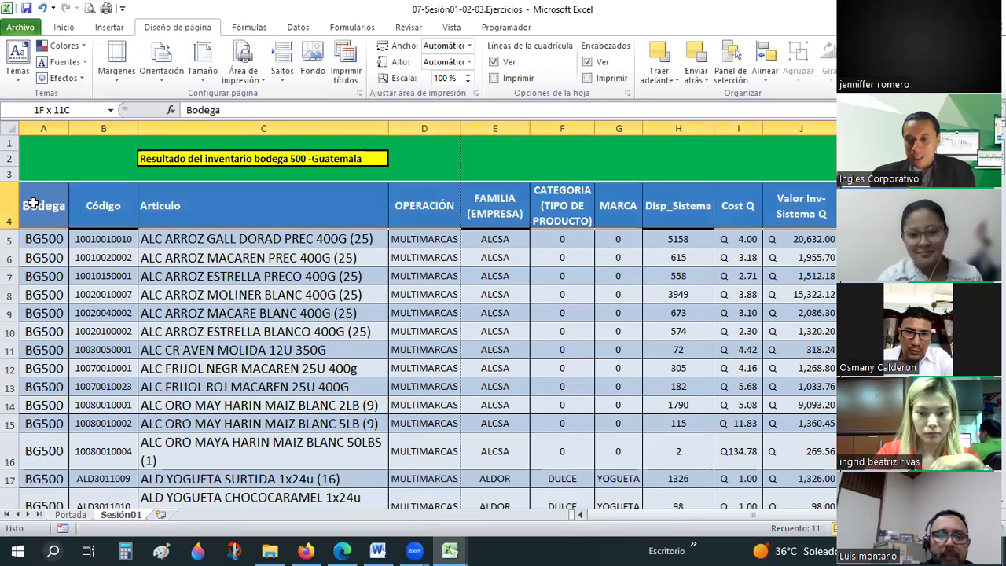
key(shift+Down)
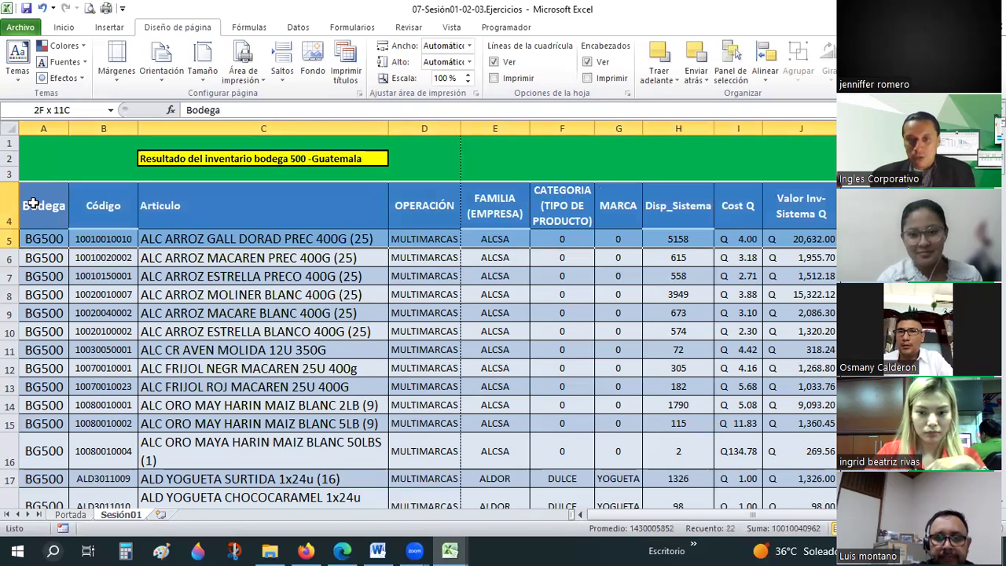
key(ctrl+shift+Down)
key(Up)
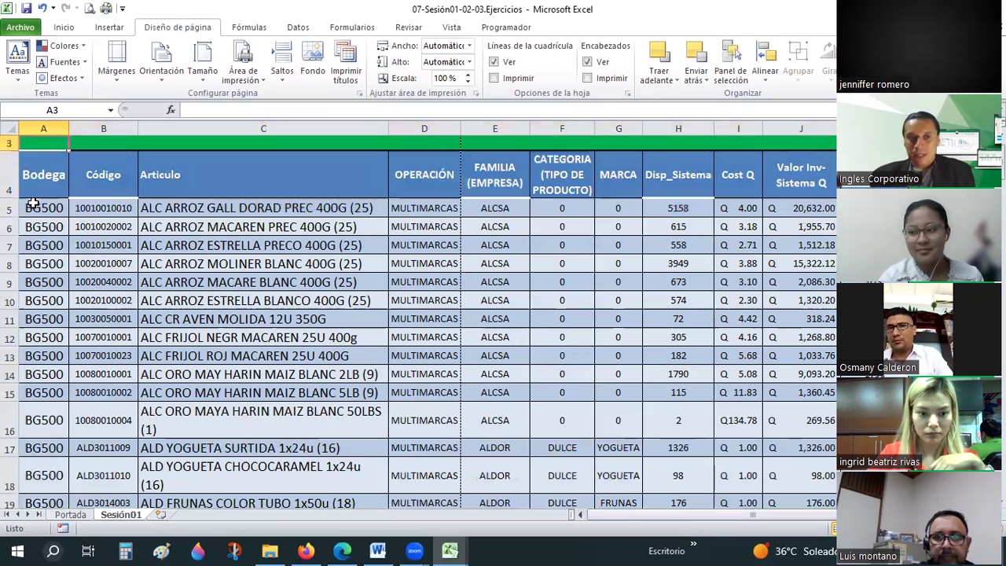
key(Down)
key(shift+Right)
key(shift+Right)
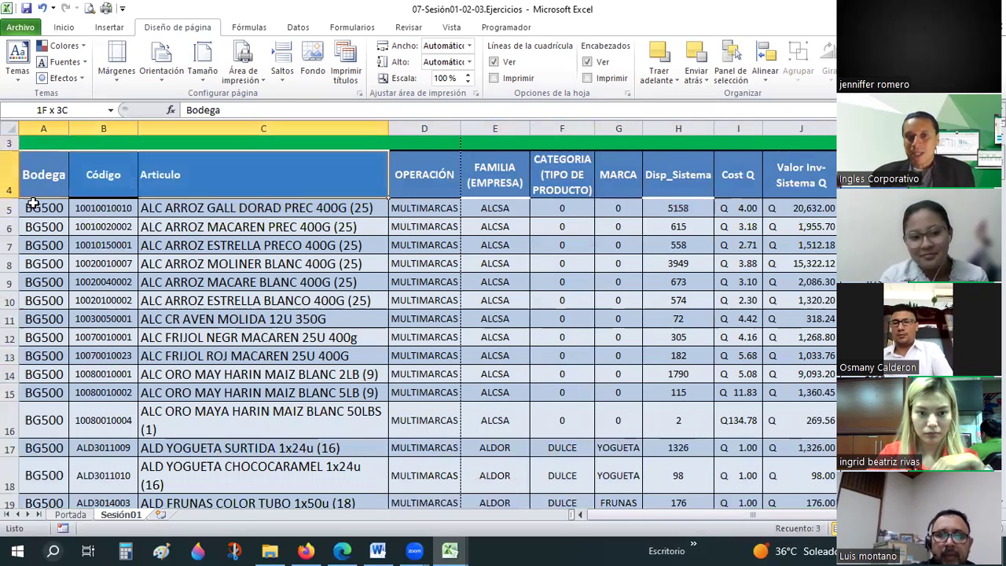
key(ctrl+shift+Right)
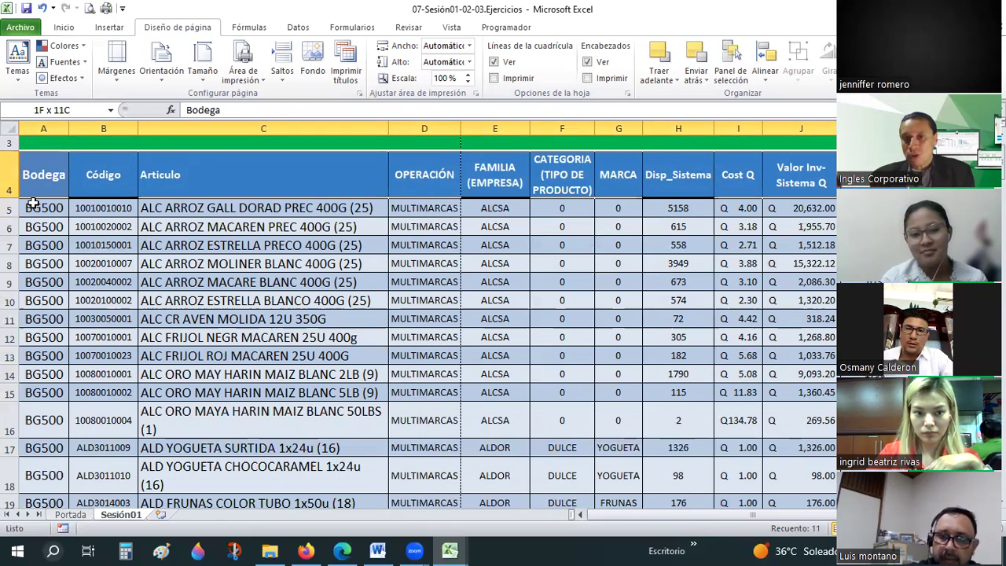
key(ctrl+shift+Down)
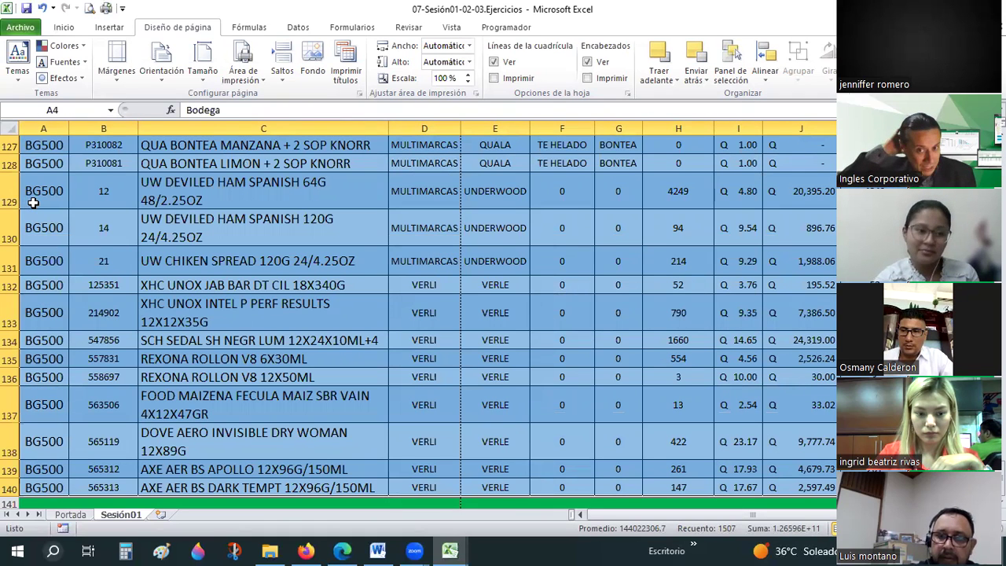
key(ctrl+shift+Up)
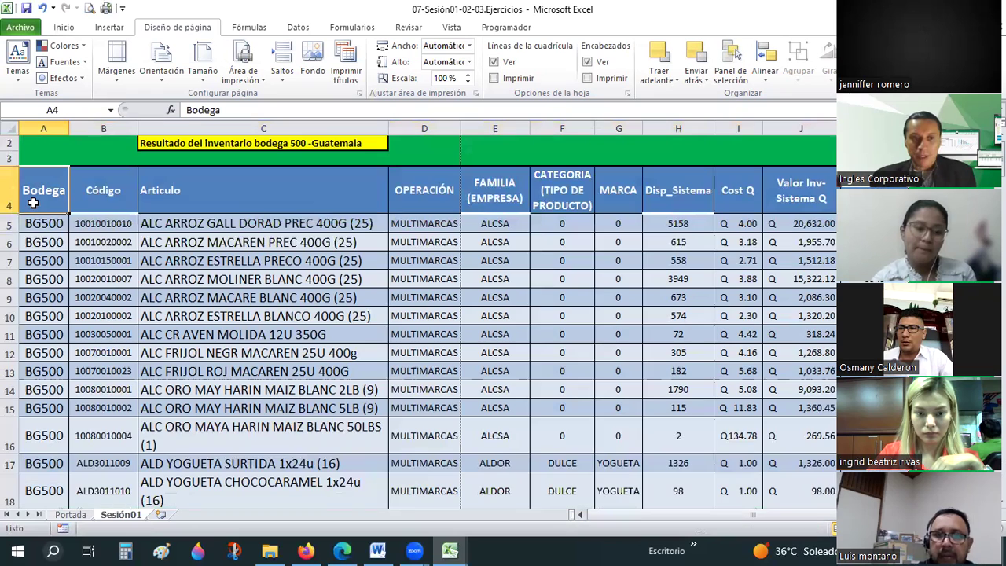
key(shift+Right)
key(shift+Right)
key(shift+Right)
key(shift+Right)
key(shift+Right)
key(shift+Right)
key(shift+Right)
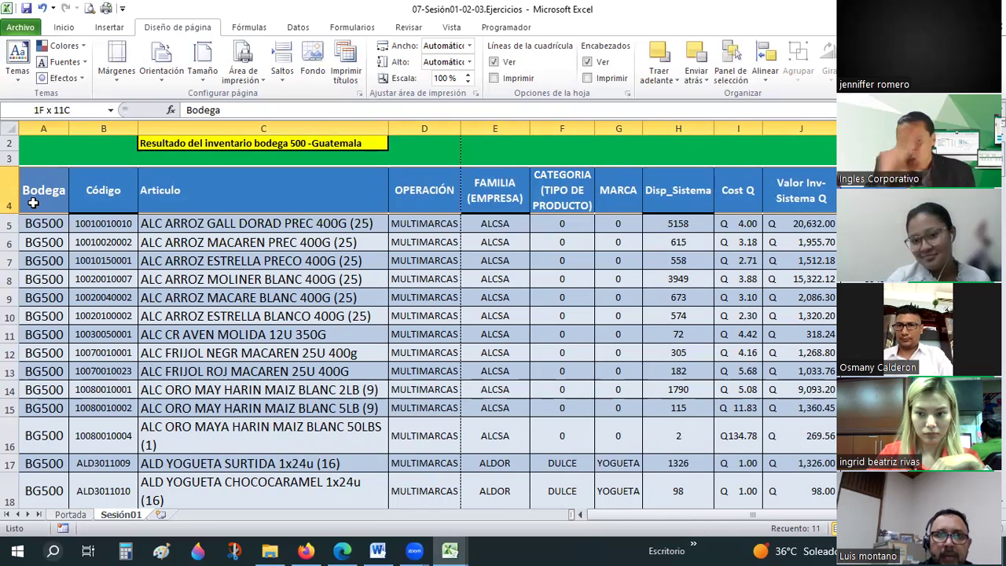
key(ctrl+shift+Down)
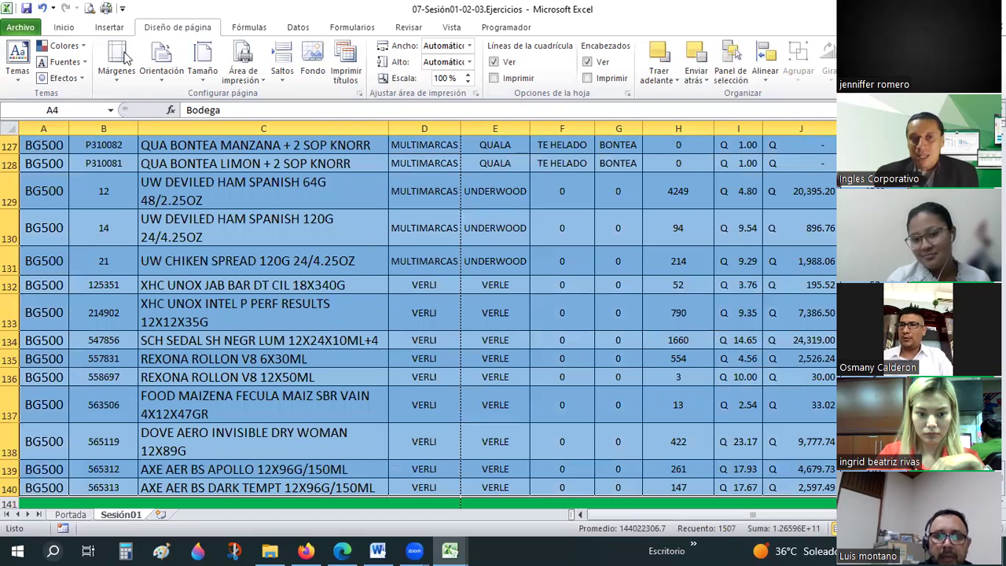
click(264, 87)
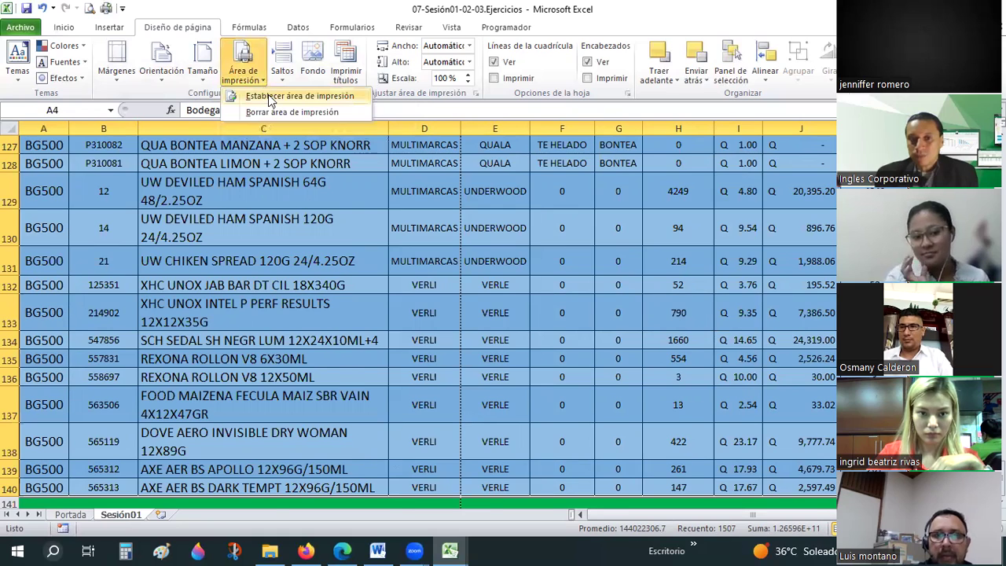
click(269, 96)
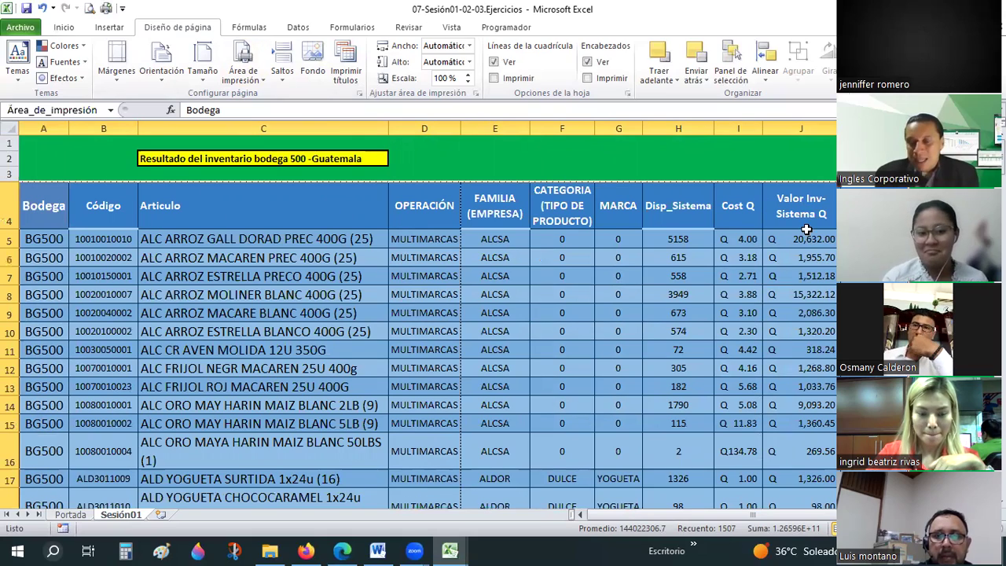
scroll(823, 340, down, 7)
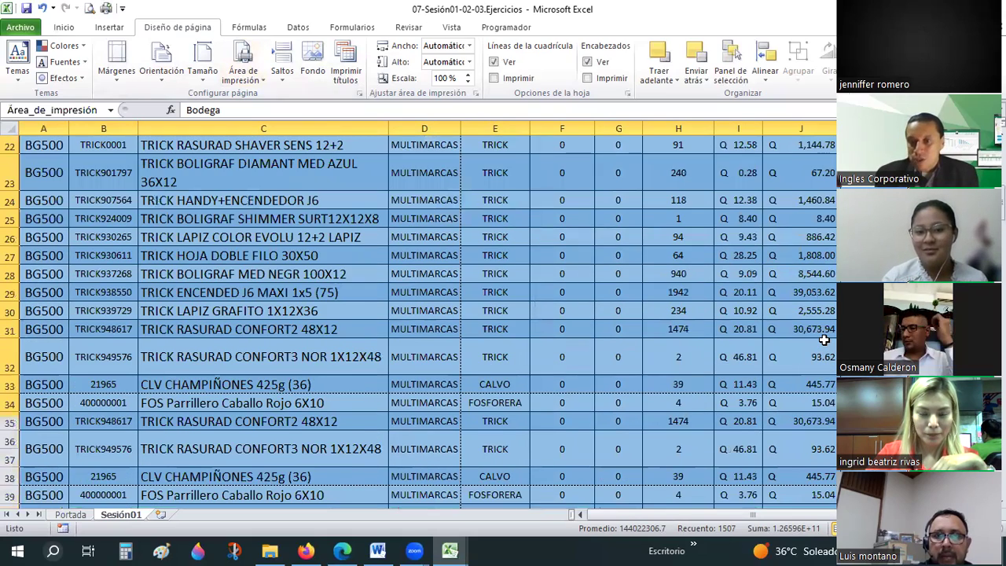
scroll(824, 339, down, 15)
scroll(823, 339, down, 10)
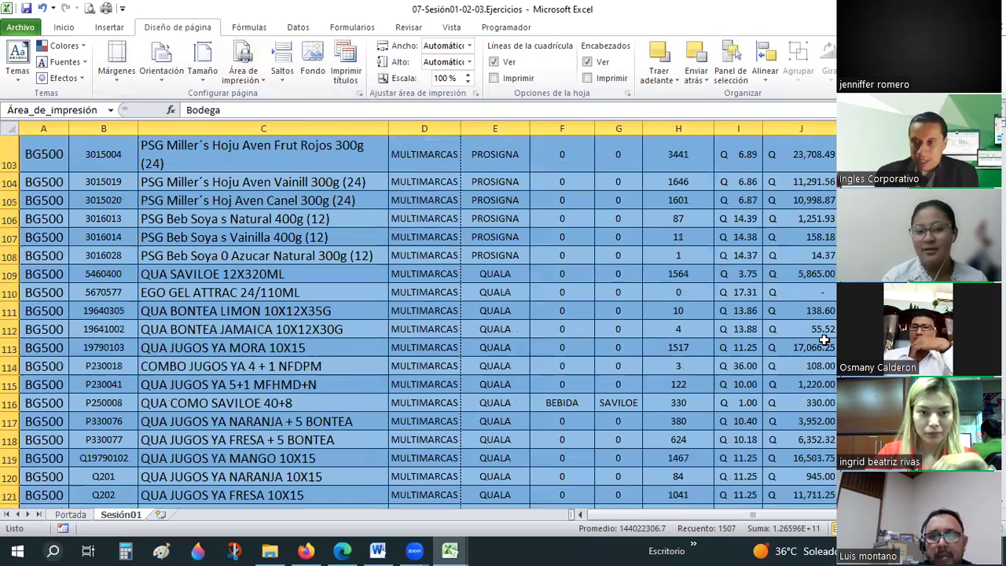
scroll(684, 286, down, 15)
scroll(453, 115, up, 20)
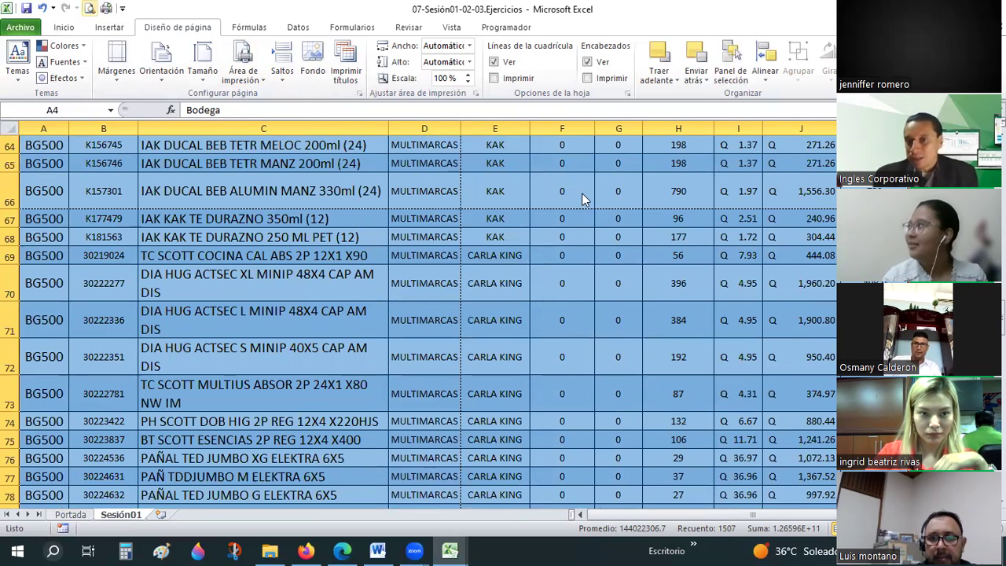
key(ctrl+p)
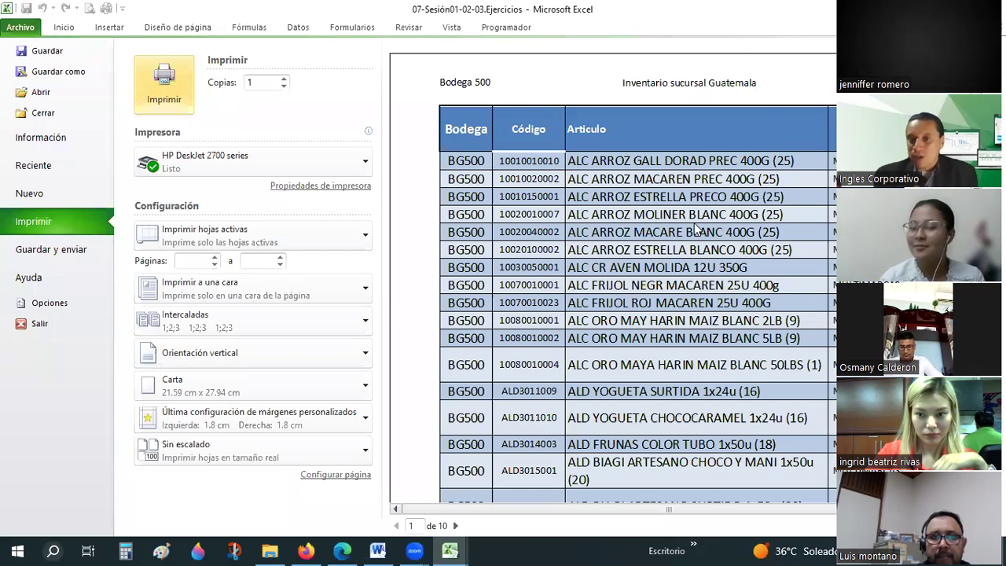
click(662, 74)
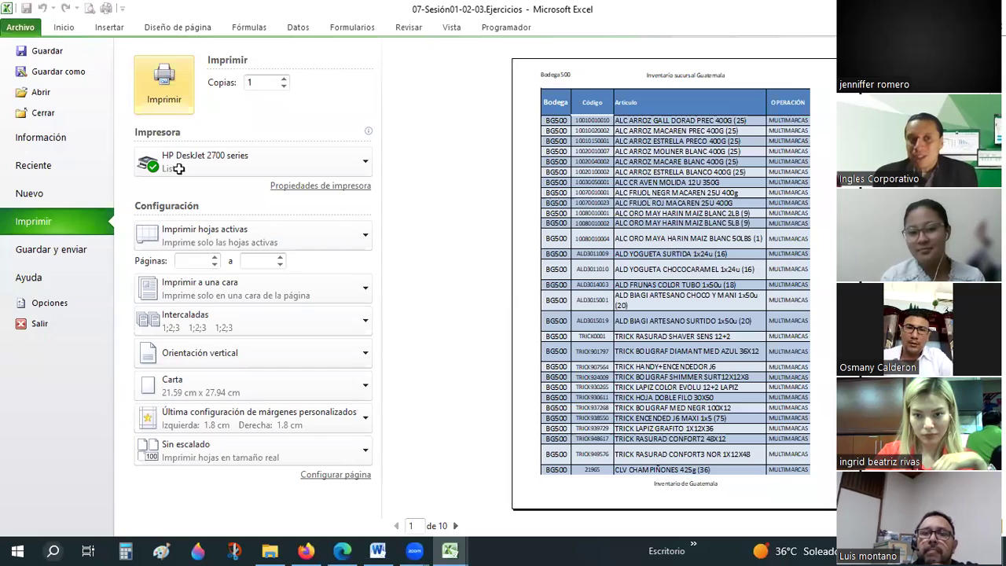
key(Escape)
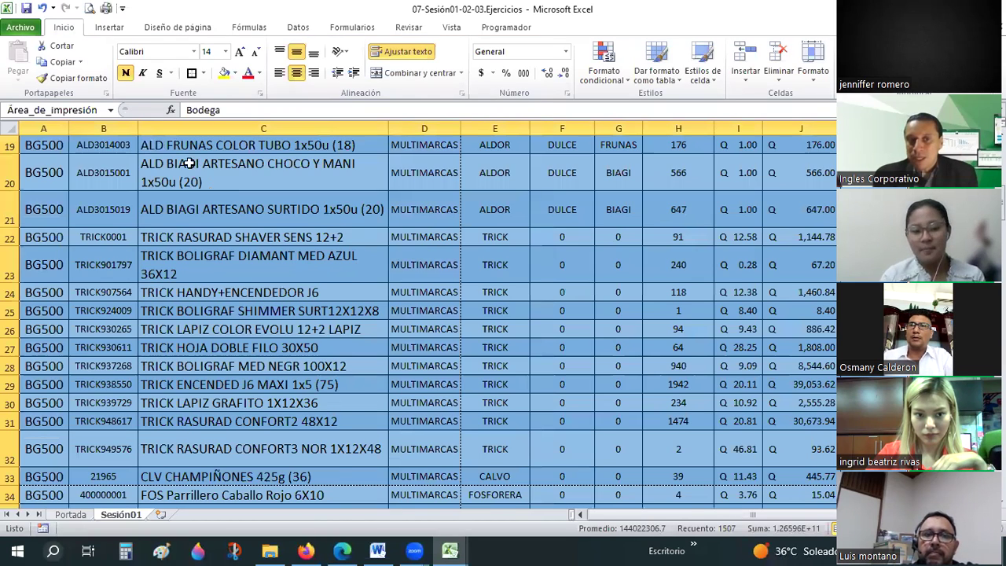
scroll(190, 162, up, 6)
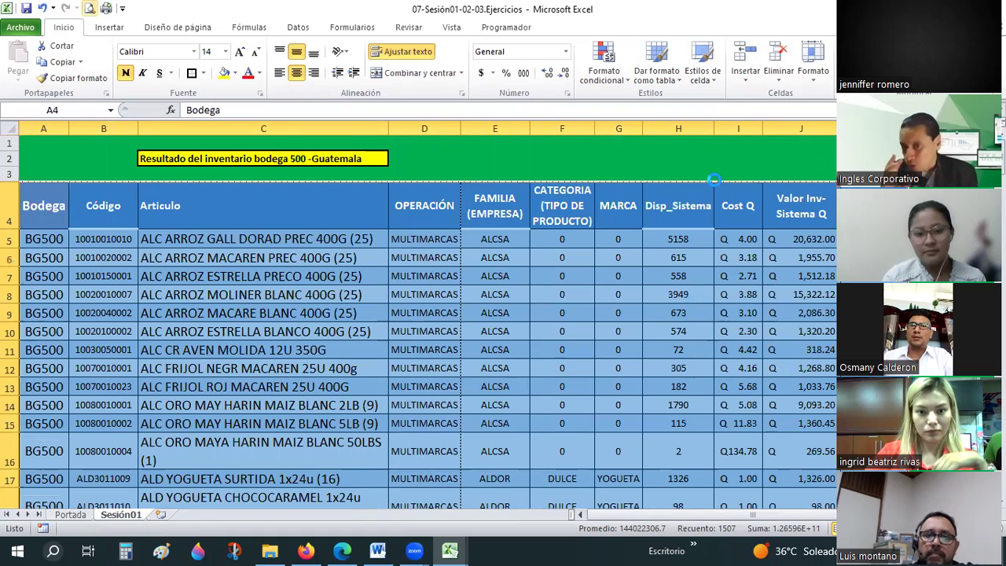
key(ctrl+p)
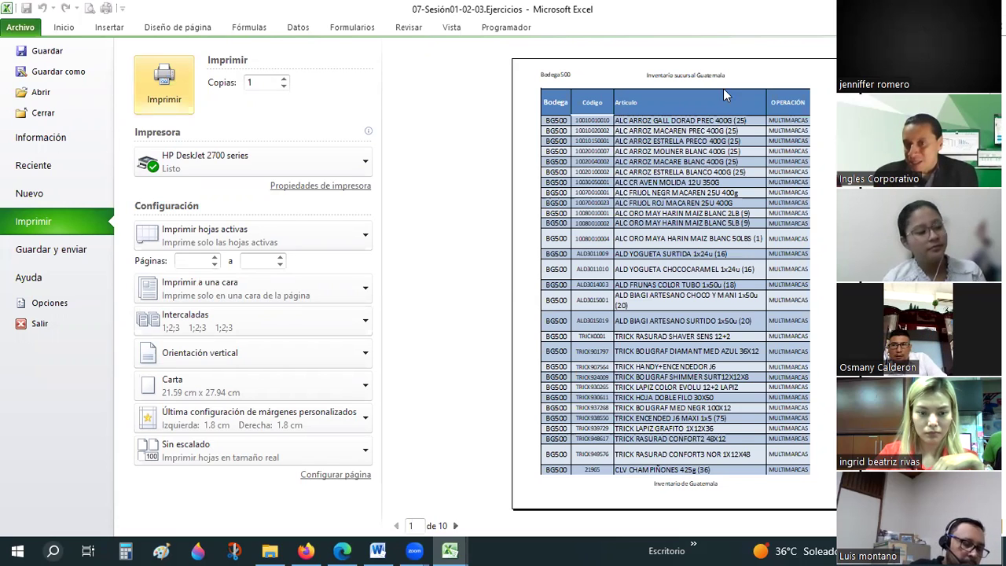
click(455, 525)
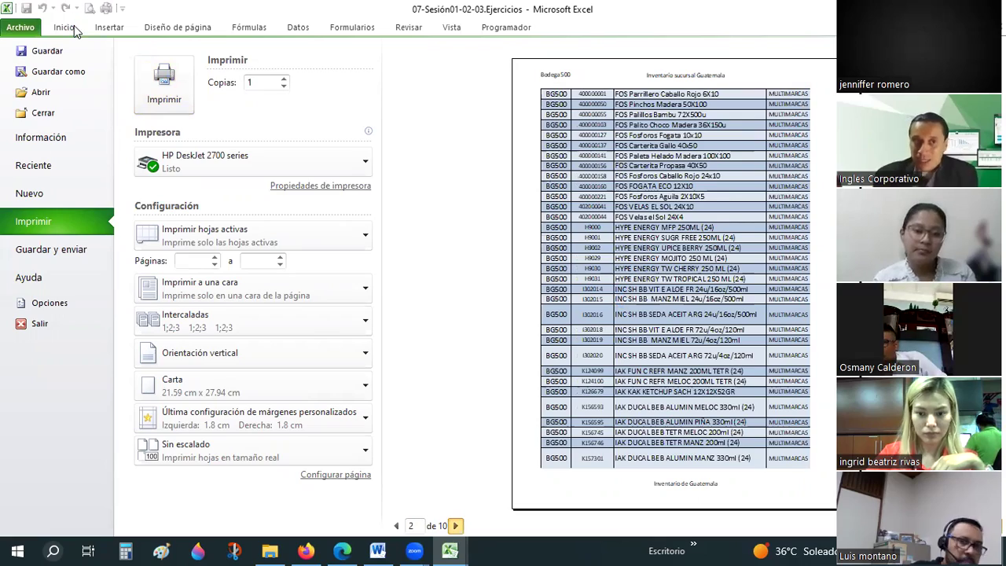
key(Escape)
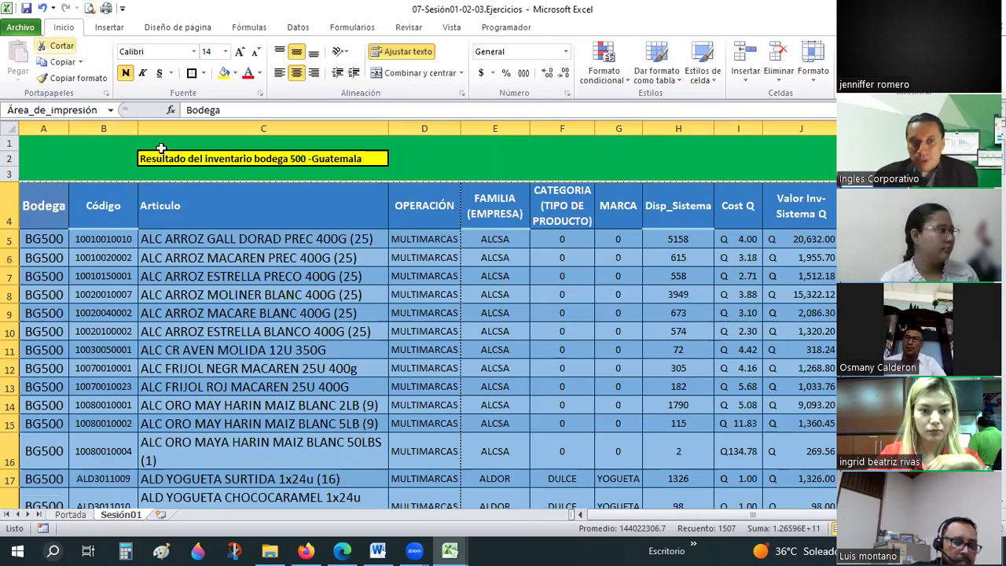
Select the table from its header row down toward row 140, leaving the print area unchanged
drag(49, 200, 785, 548)
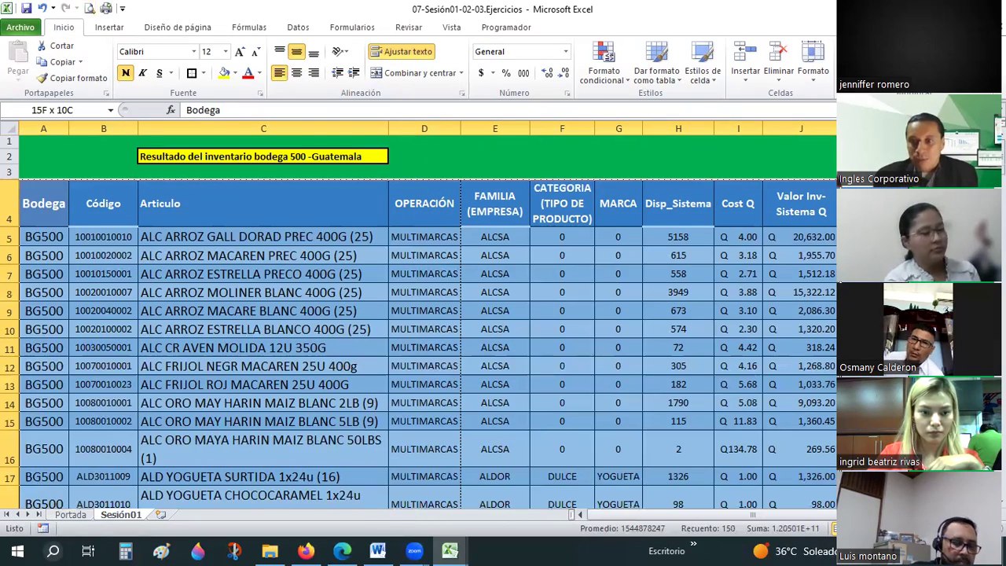
scroll(416, 322, down, 5)
scroll(416, 322, down, 5)
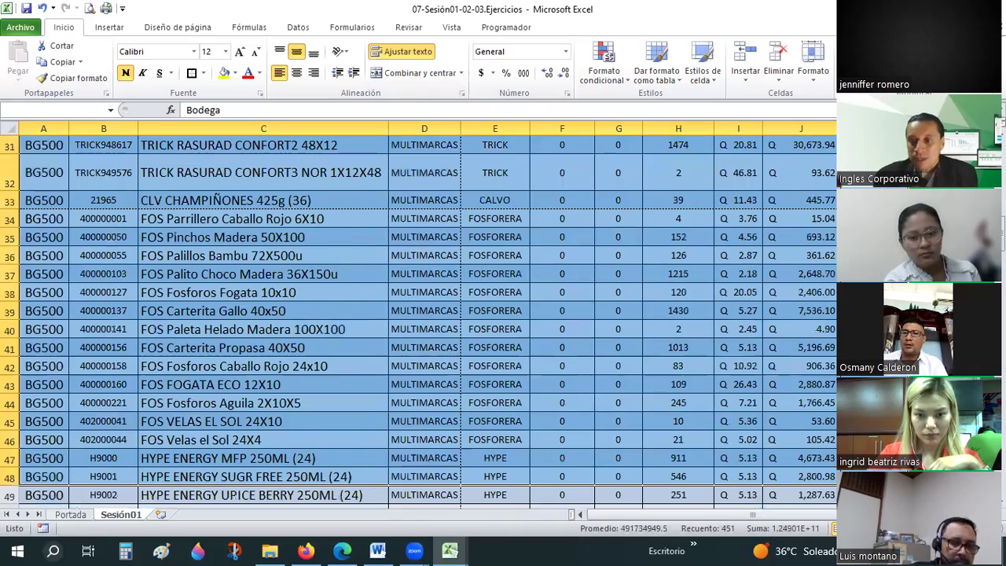
scroll(417, 322, down, 5)
scroll(416, 322, down, 9)
drag(416, 503, 416, 520)
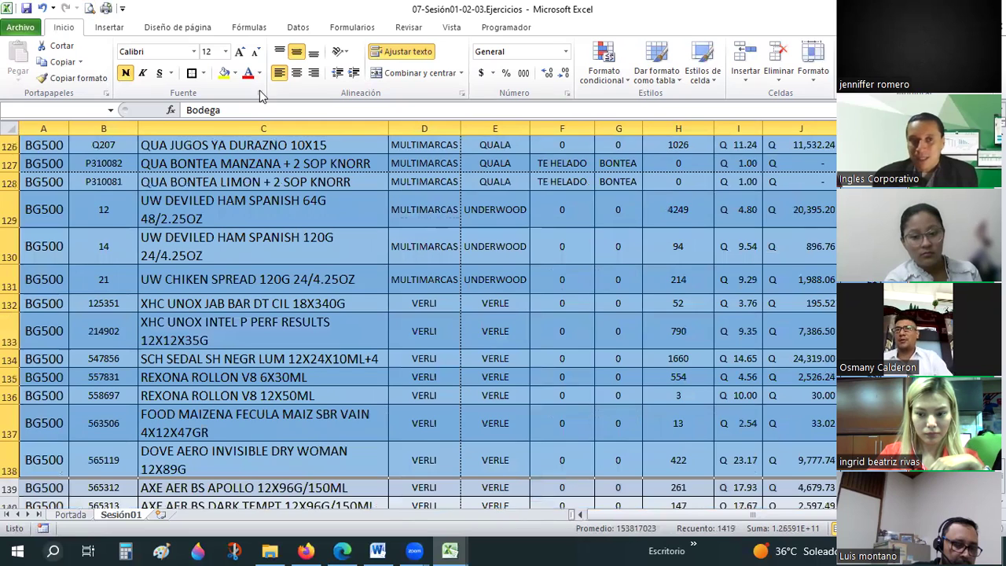
scroll(263, 82, down, 2)
click(243, 79)
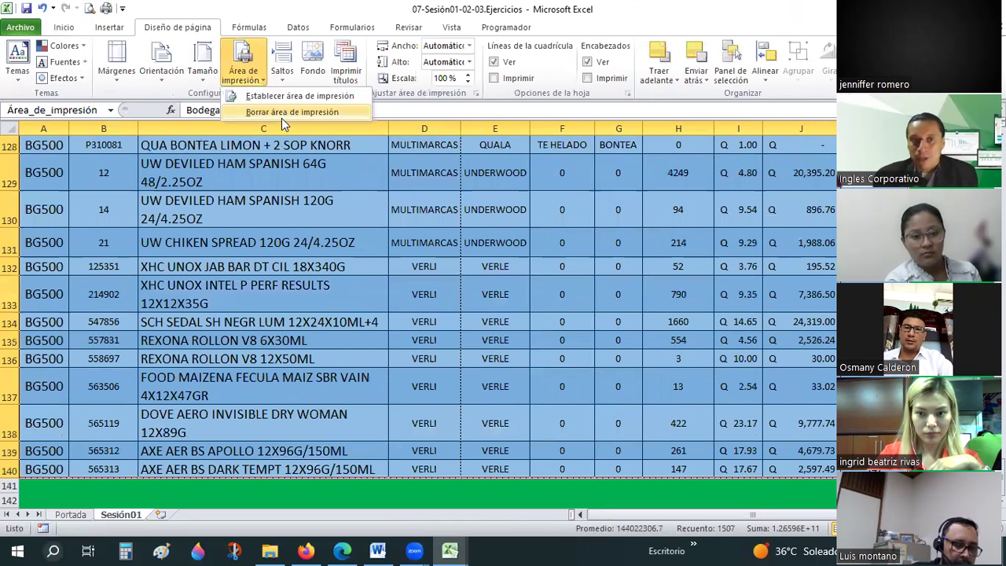
click(207, 296)
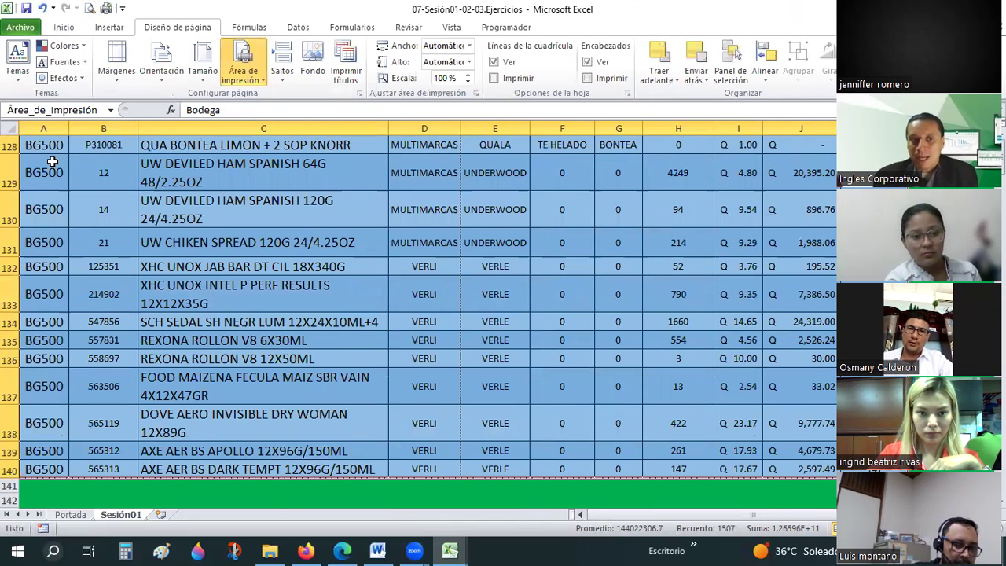
Set the print area from the title rows at row 2 to the end of the data
key(ctrl+Home)
drag(29, 143, 424, 172)
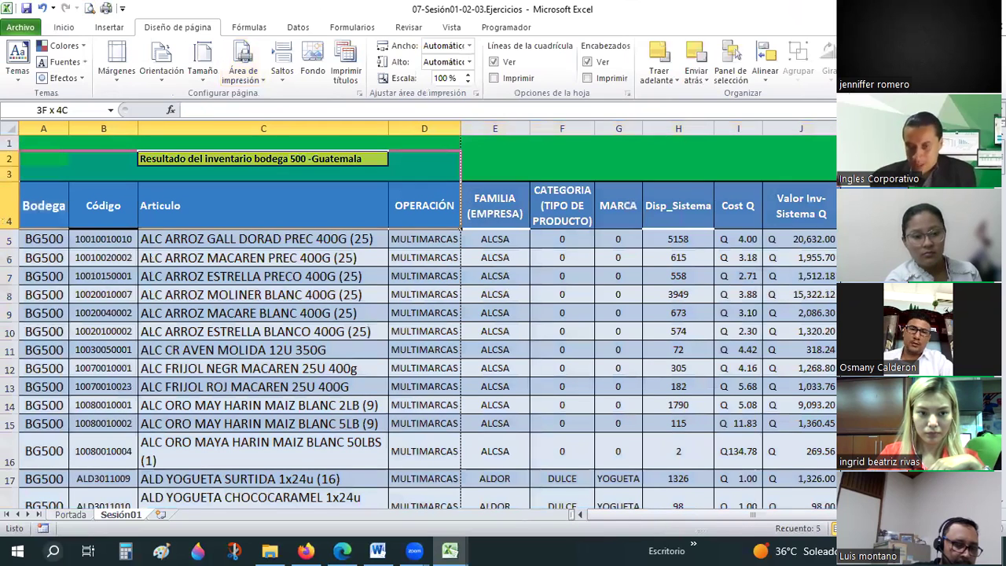
key(ctrl+shift+End)
click(243, 79)
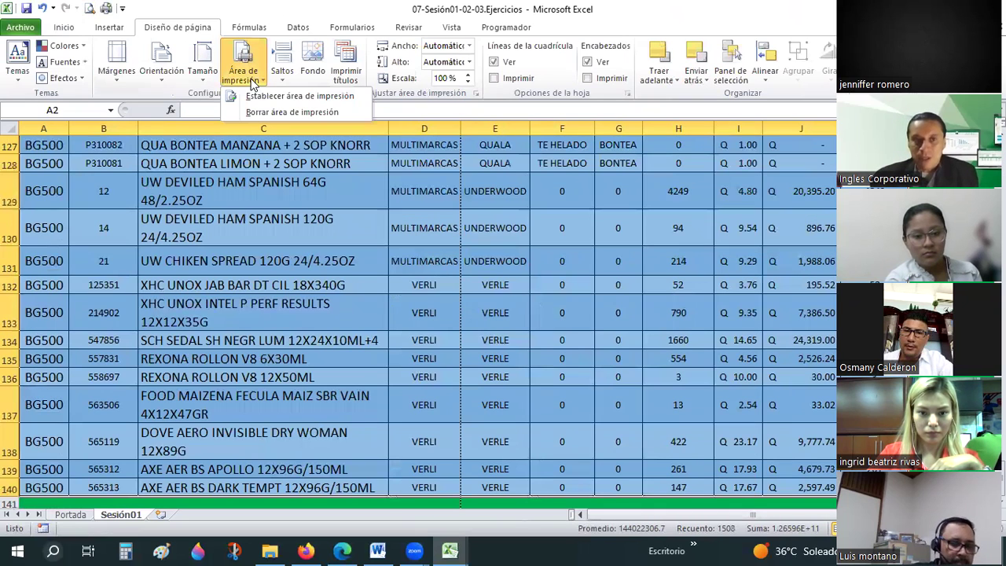
click(253, 95)
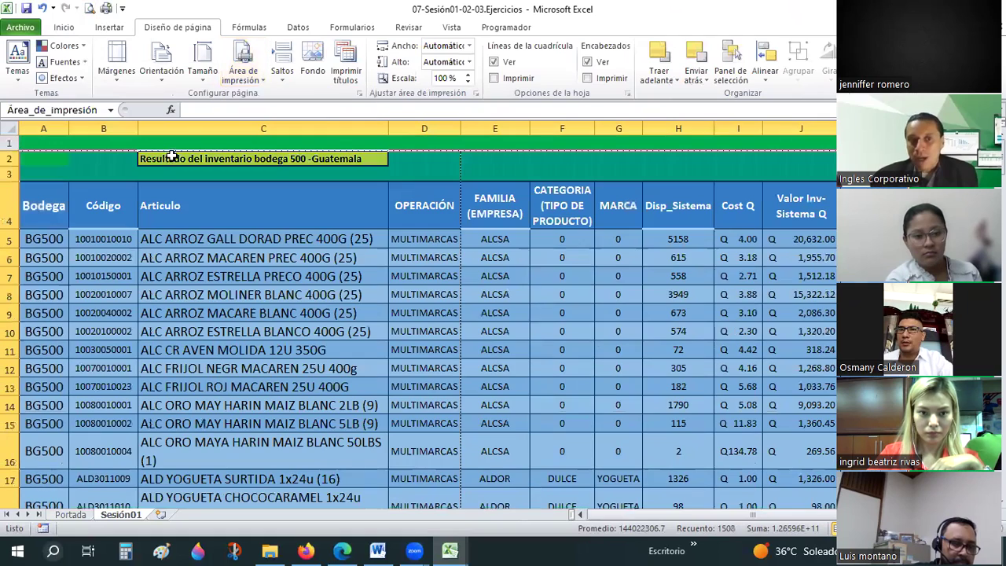
Preview the printout to confirm the yellow title now appears above the table
drag(30, 157, 608, 170)
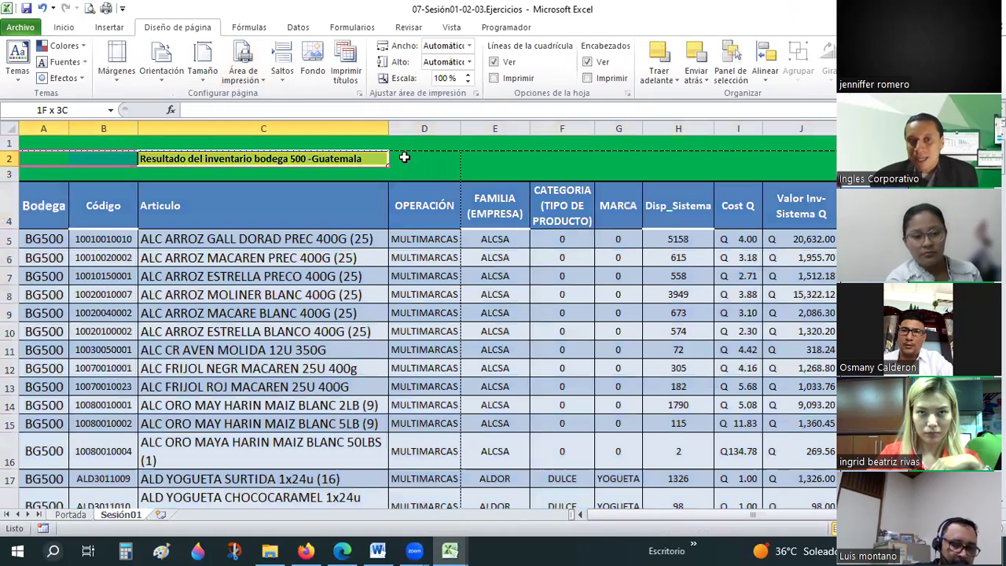
click(791, 155)
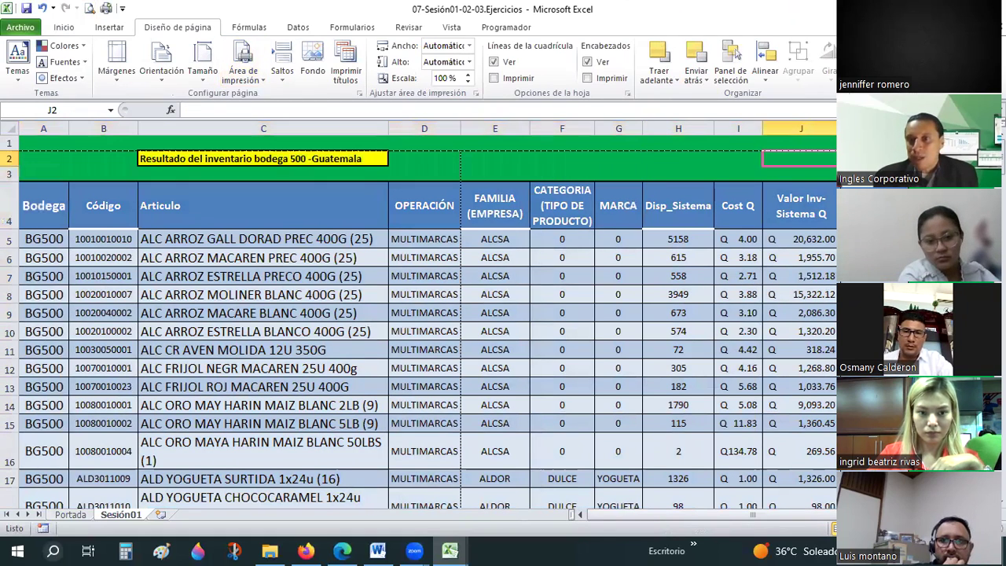
click(90, 7)
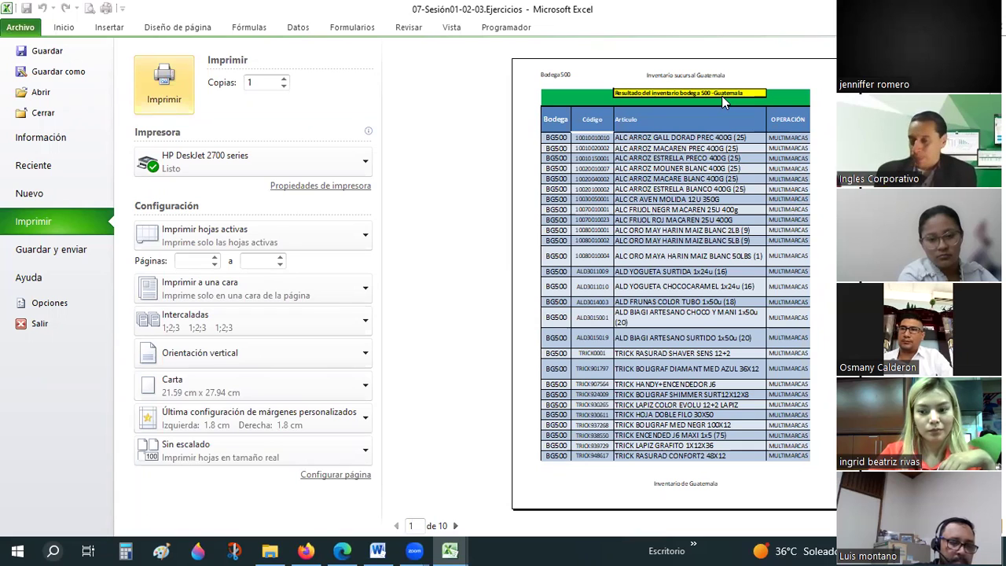
key(Escape)
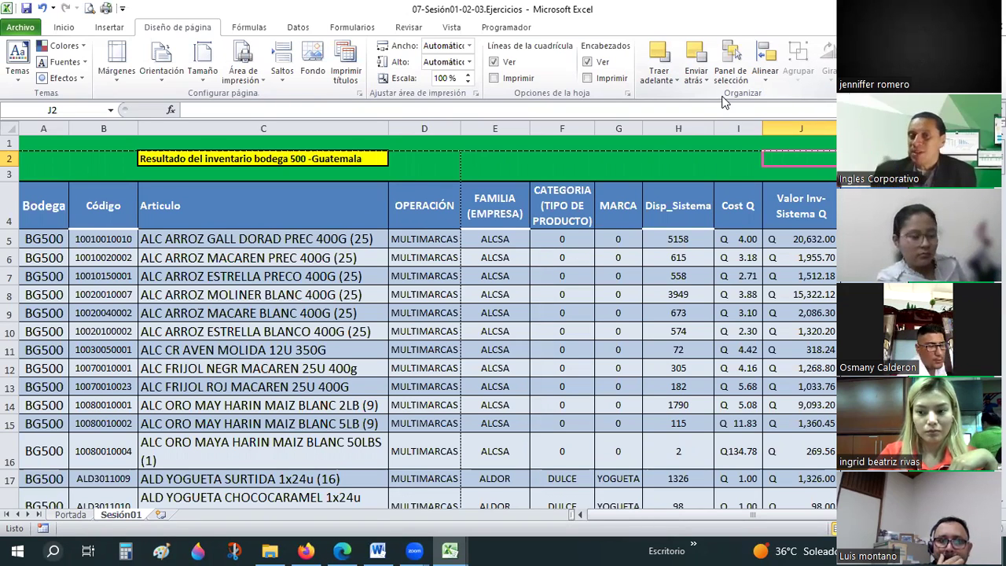
Switch the page orientation to landscape
click(935, 205)
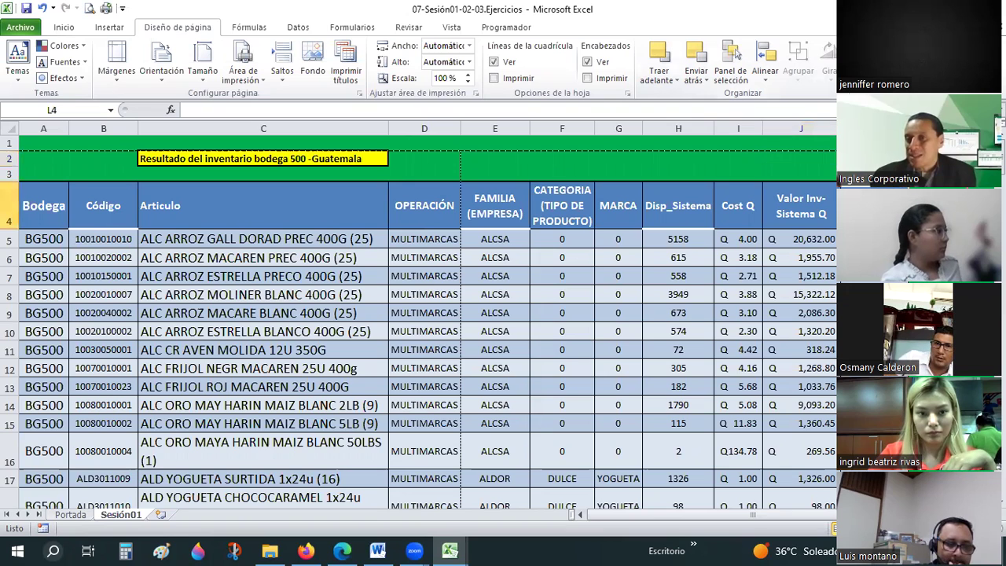
click(990, 238)
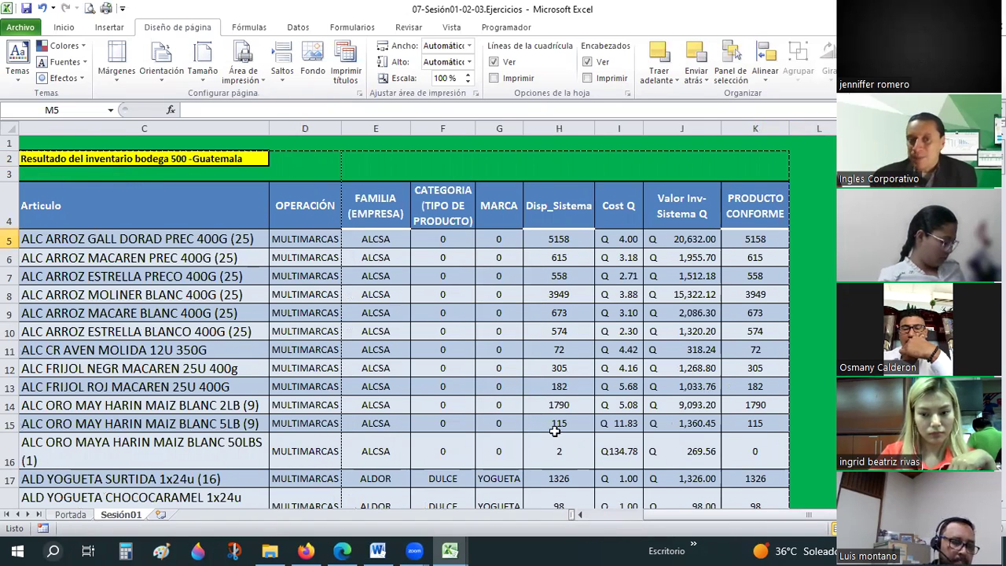
scroll(554, 430, left, 2)
click(245, 74)
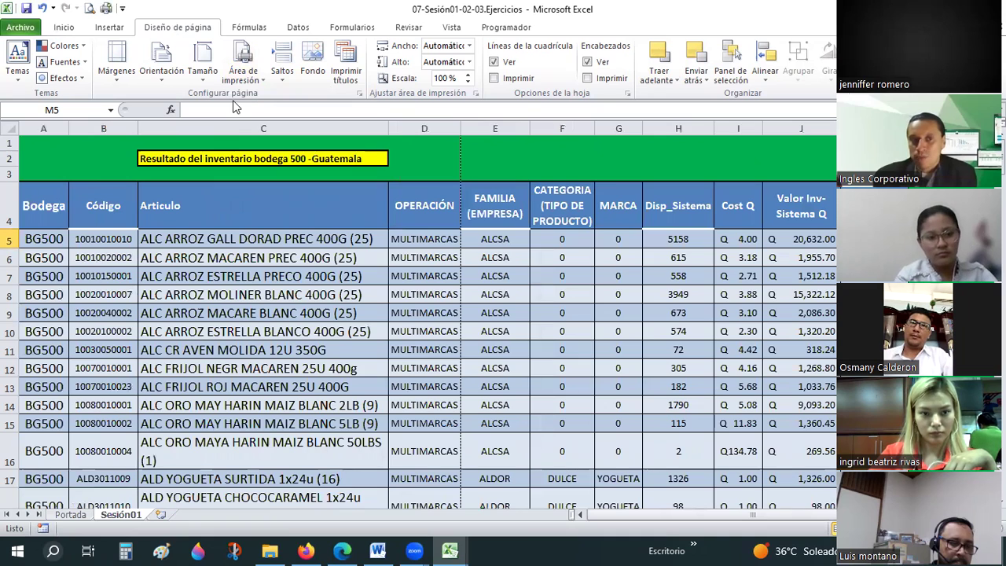
click(159, 72)
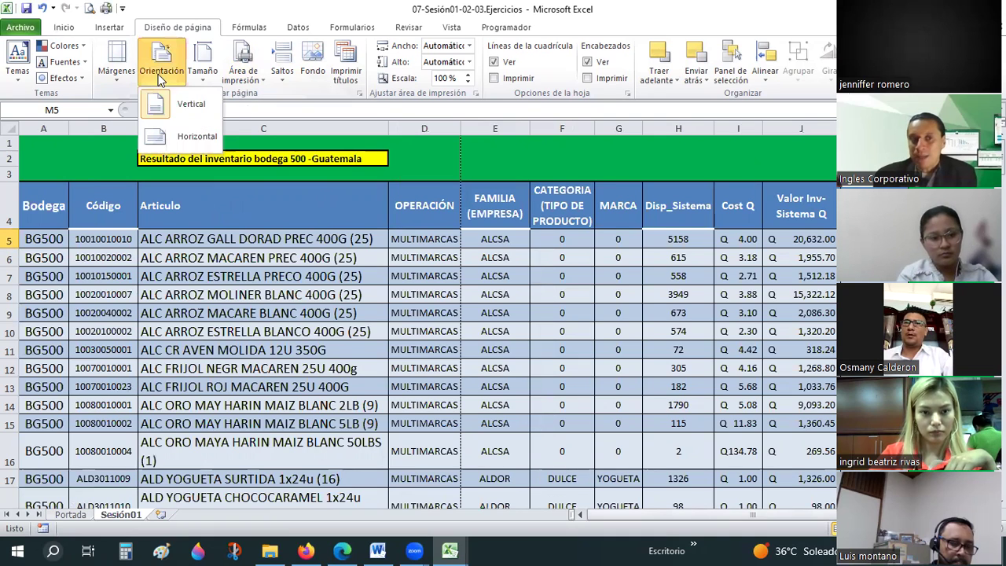
click(179, 138)
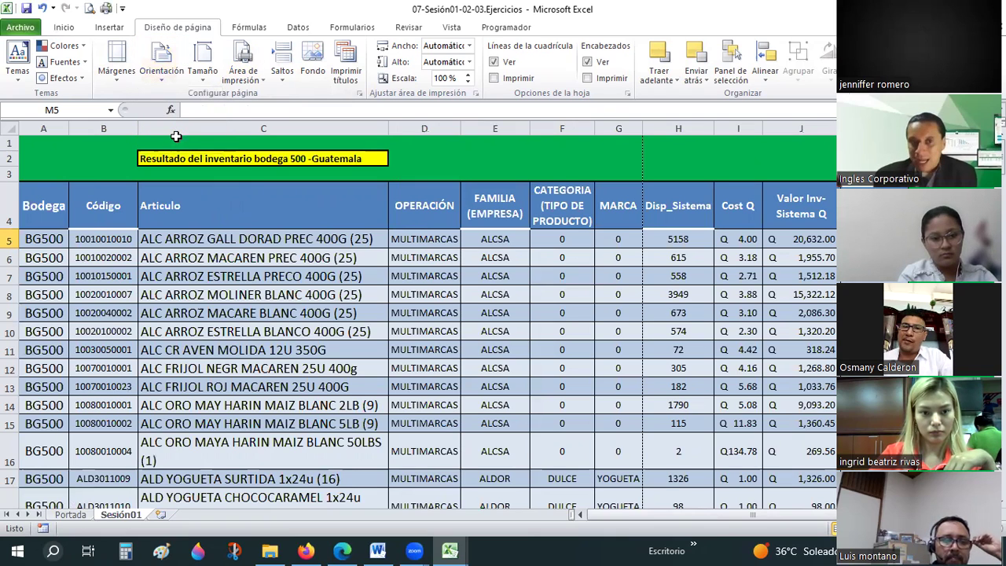
Select columns H to K and cell I10, then show the sheet in Page Layout view
click(522, 273)
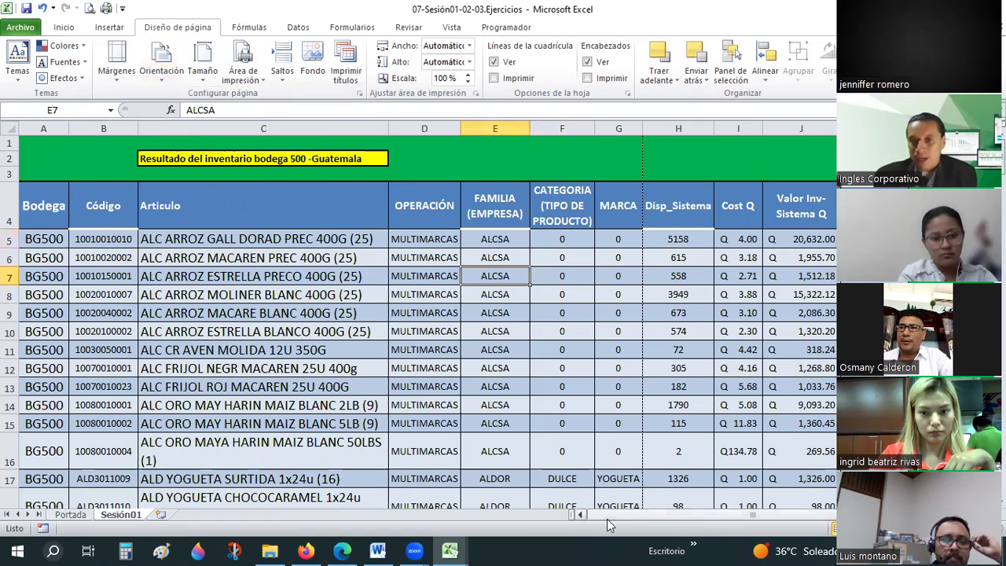
click(664, 130)
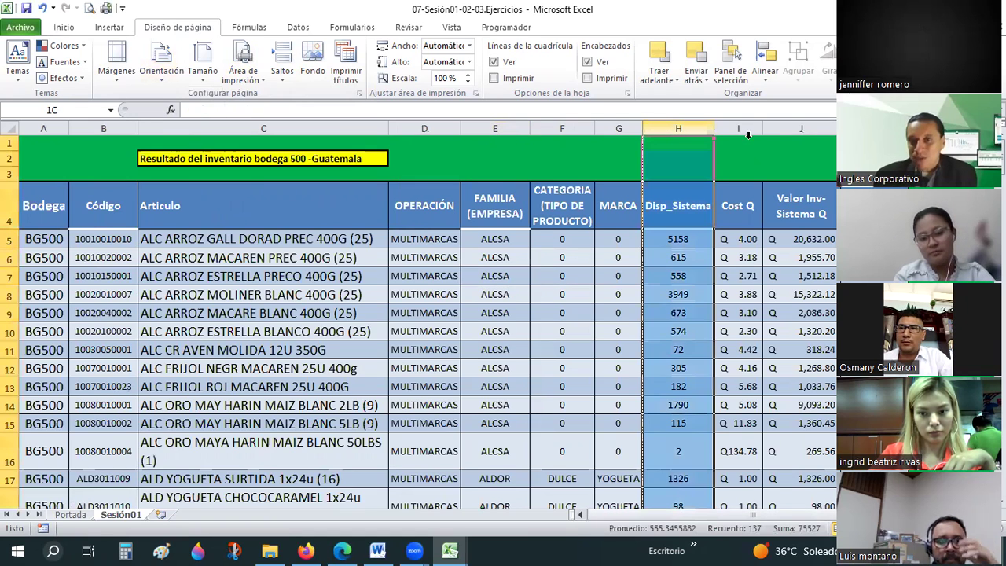
drag(826, 138, 848, 133)
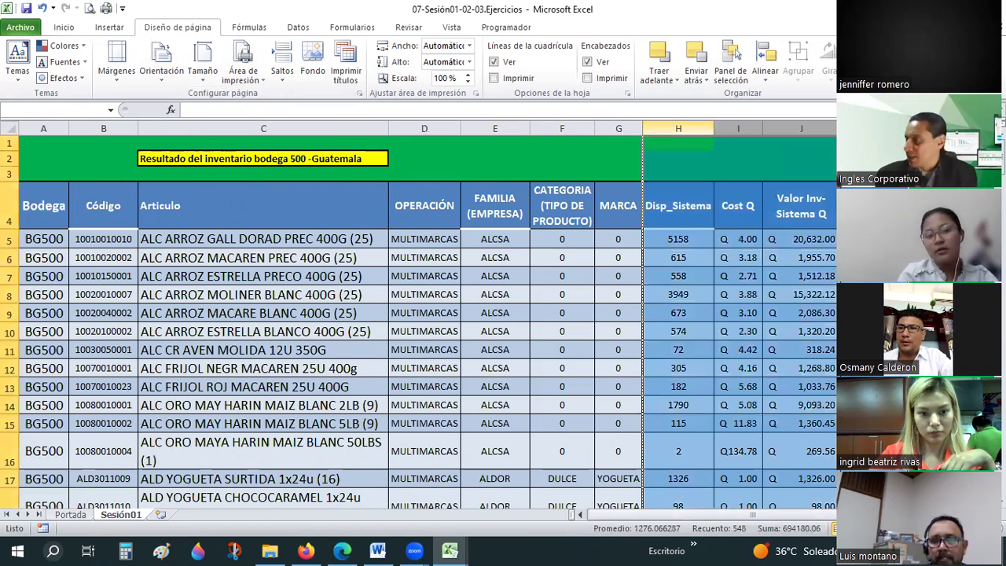
click(734, 330)
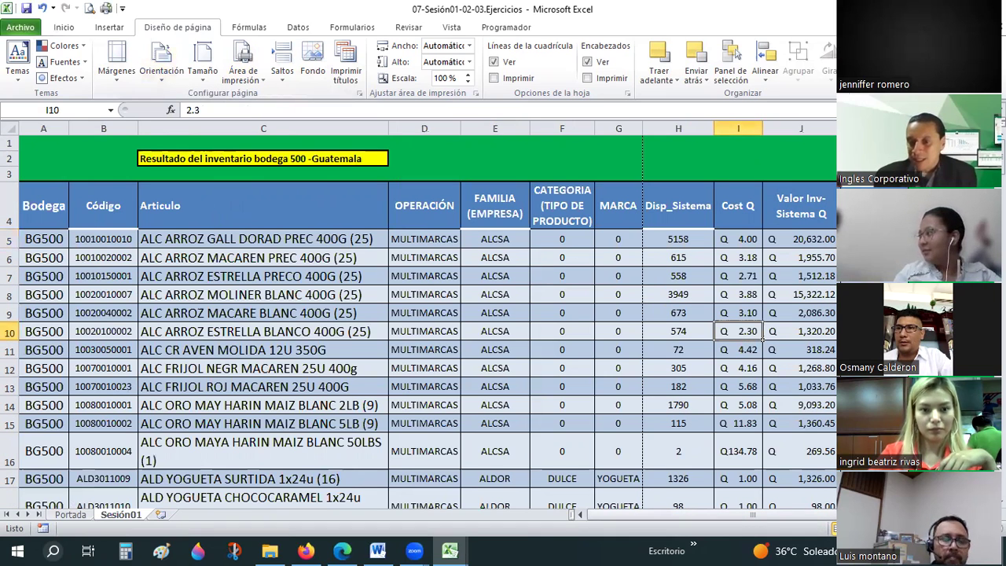
key(alt+w)
key(p)
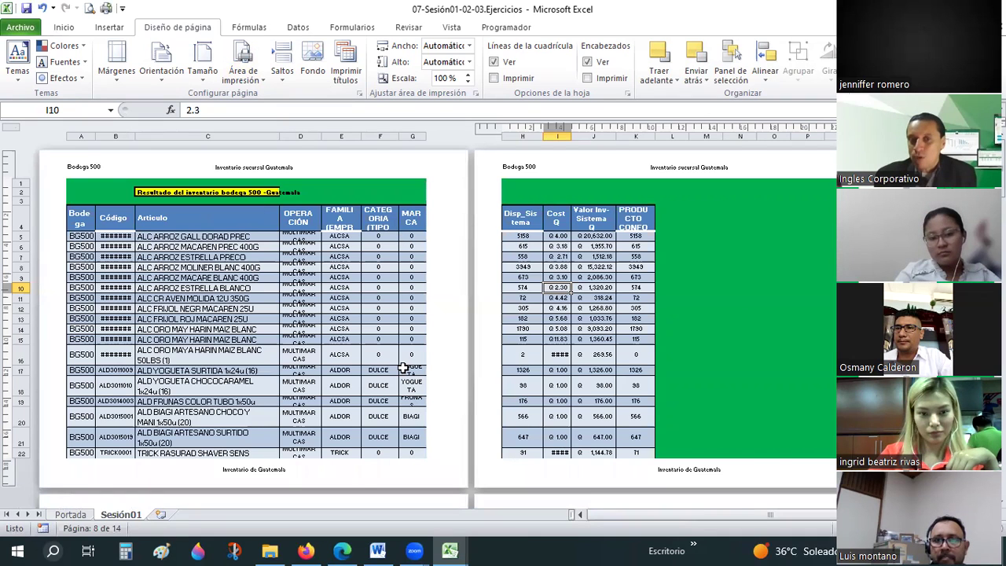
Scroll through the Page Layout pages, then return to Normal view with G7 selected
scroll(380, 318, down, 5)
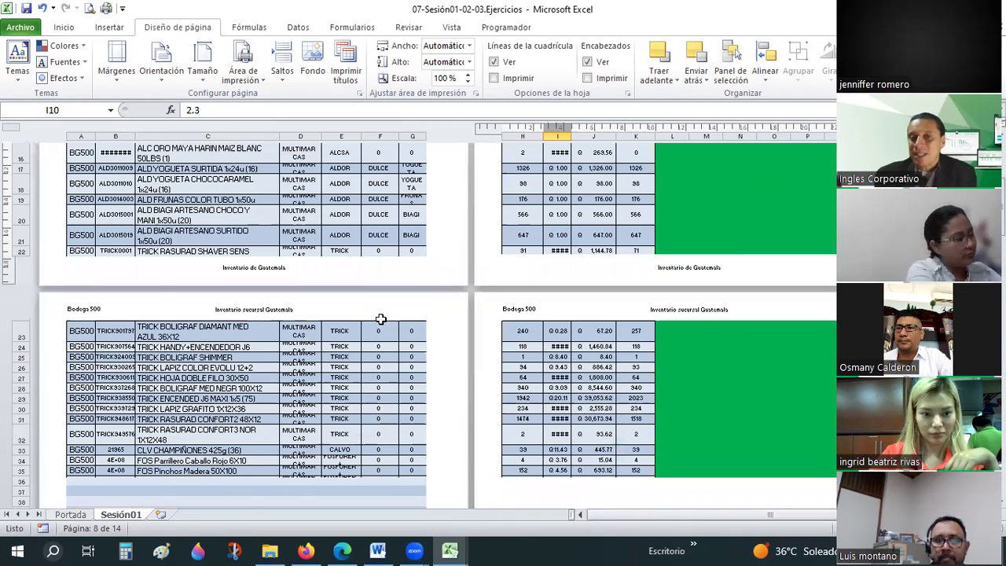
scroll(380, 318, down, 10)
scroll(380, 320, down, 10)
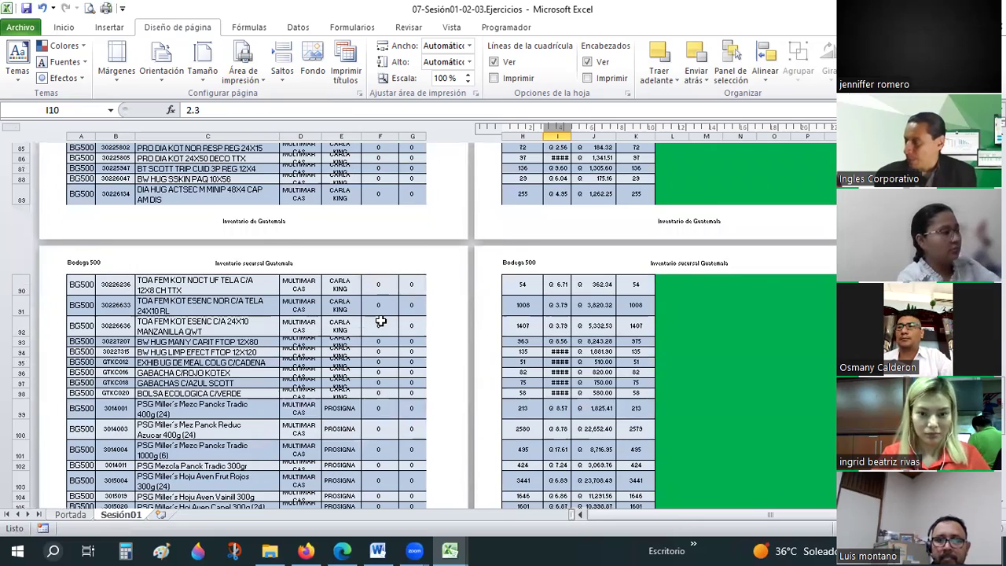
scroll(380, 321, down, 10)
scroll(383, 317, down, 10)
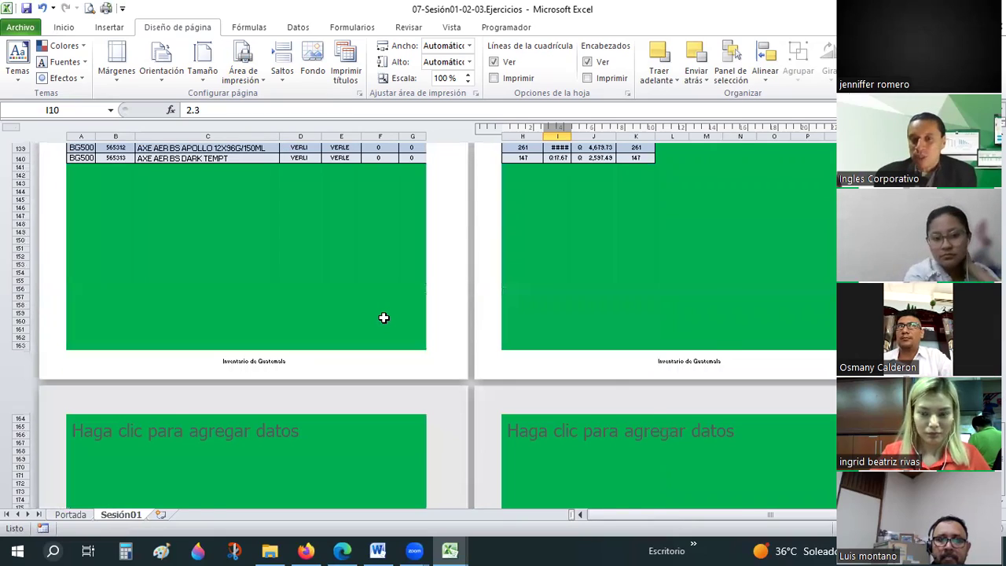
scroll(384, 317, up, 10)
scroll(383, 318, up, 10)
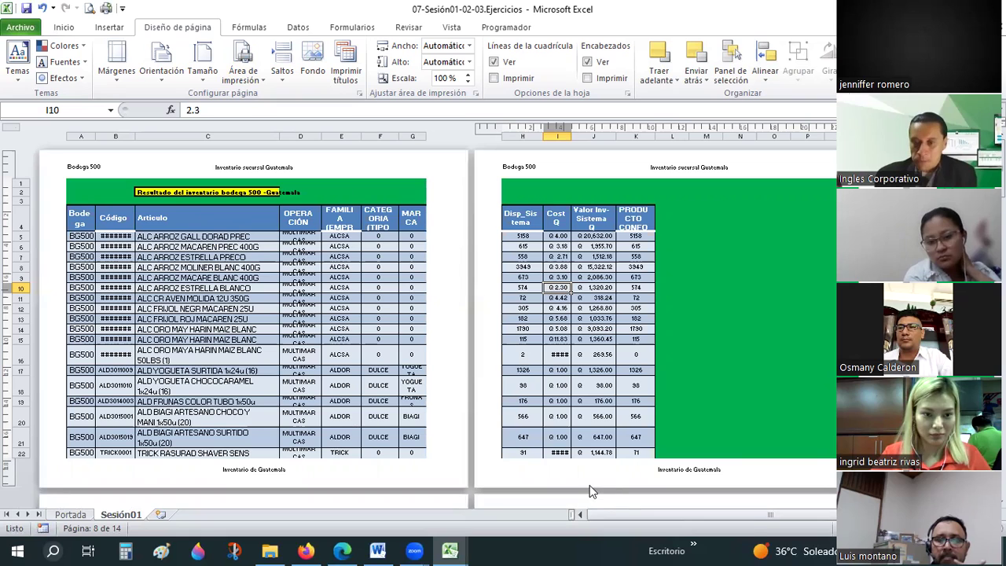
key(alt+w)
key(l)
click(622, 273)
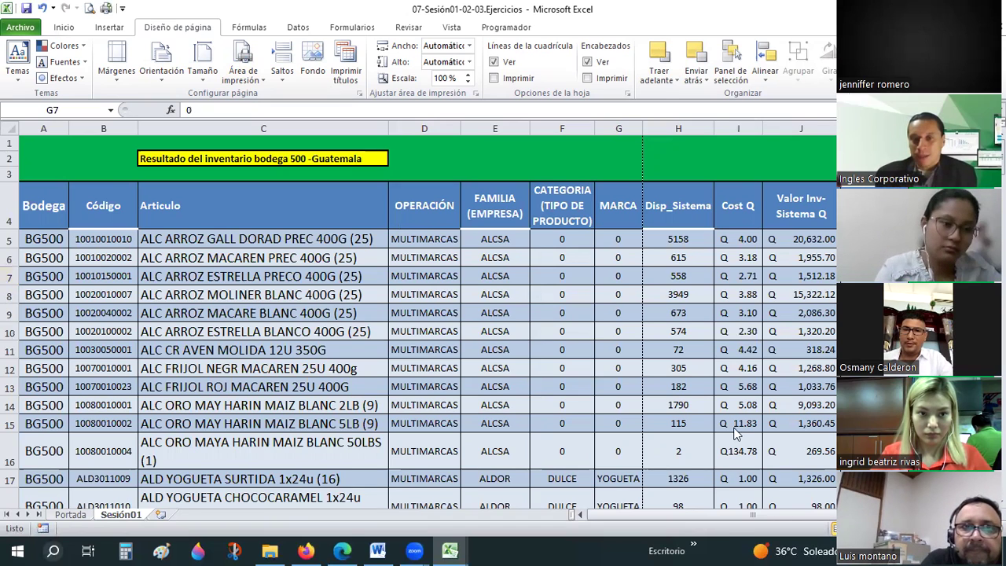
click(619, 276)
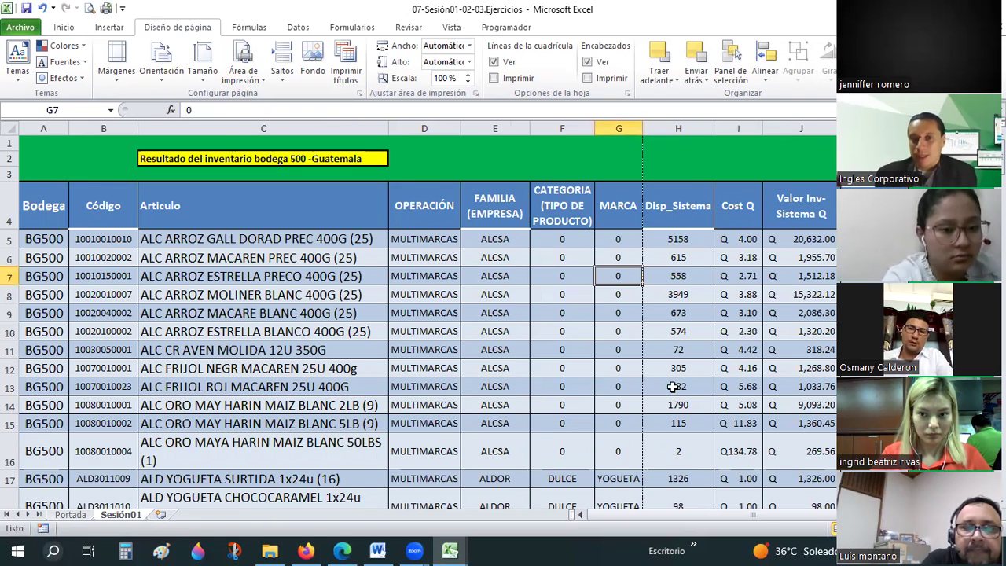
key(alt+n)
key(s)
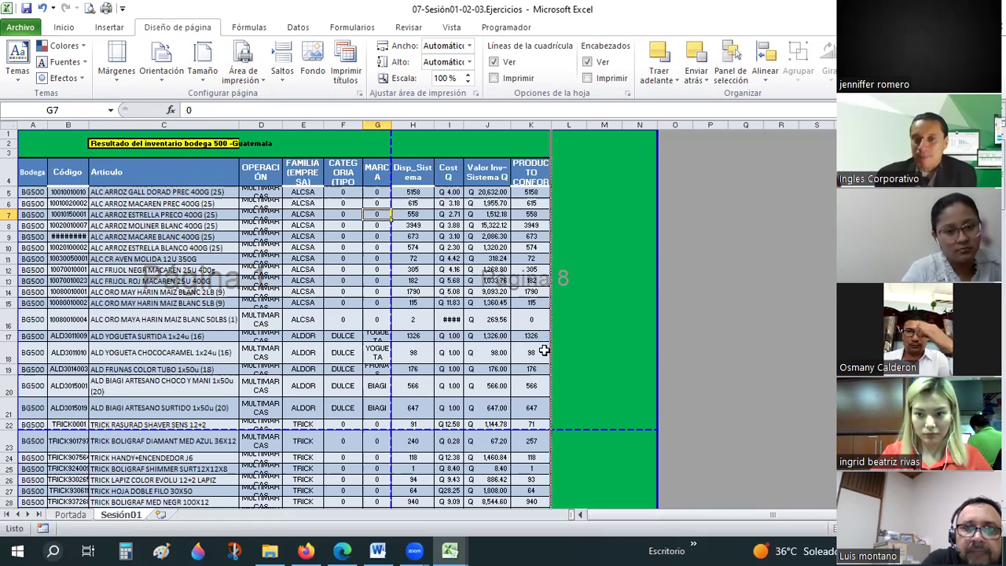
drag(553, 165, 552, 354)
drag(655, 283, 556, 290)
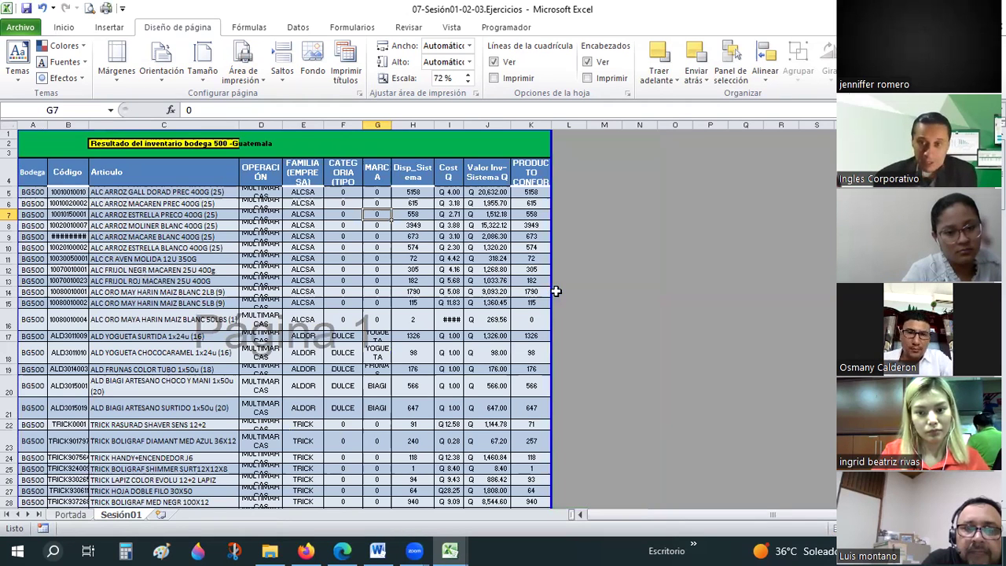
key(ctrl+z)
key(ctrl+z)
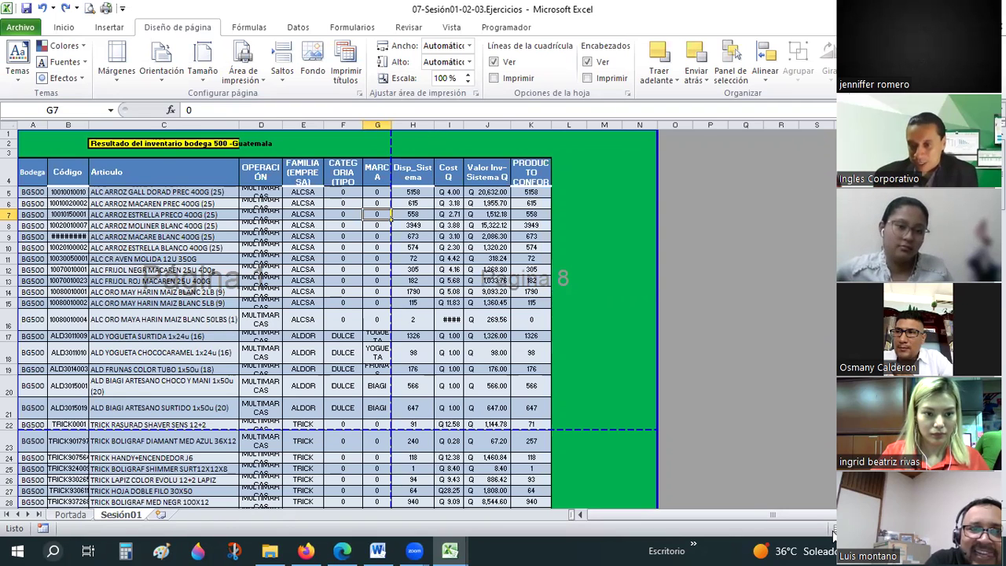
scroll(667, 377, up, 3)
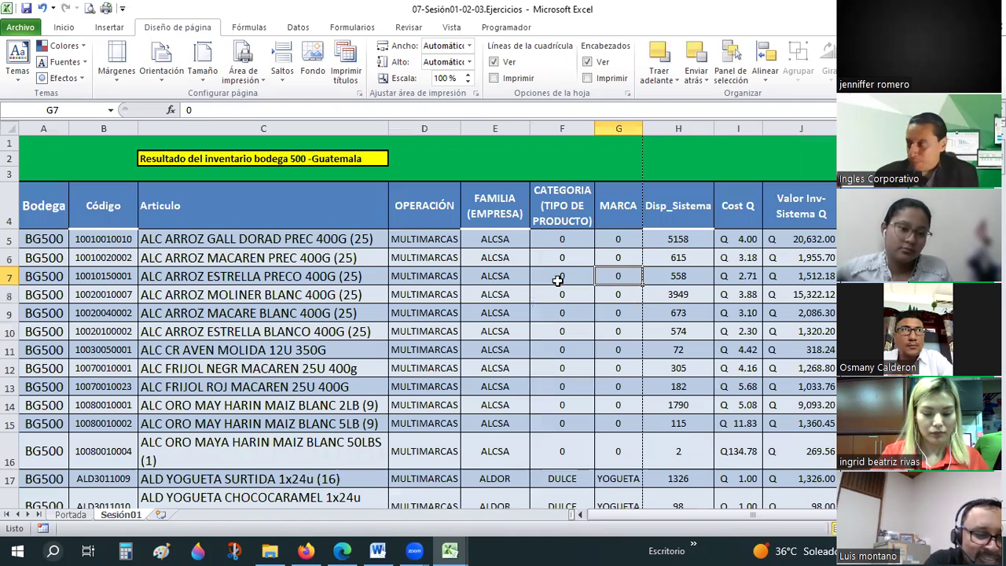
click(562, 276)
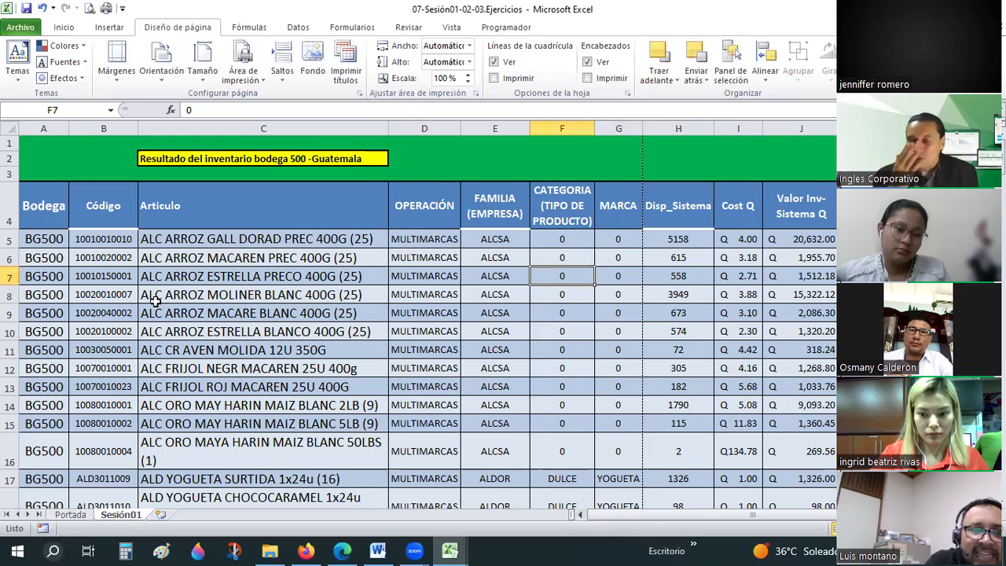
click(118, 71)
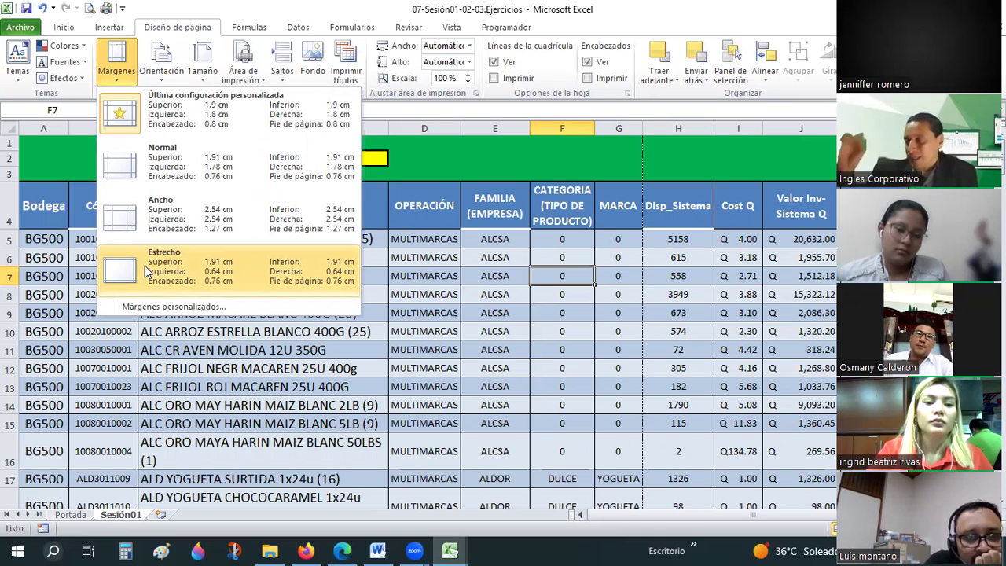
key(Up)
key(Up)
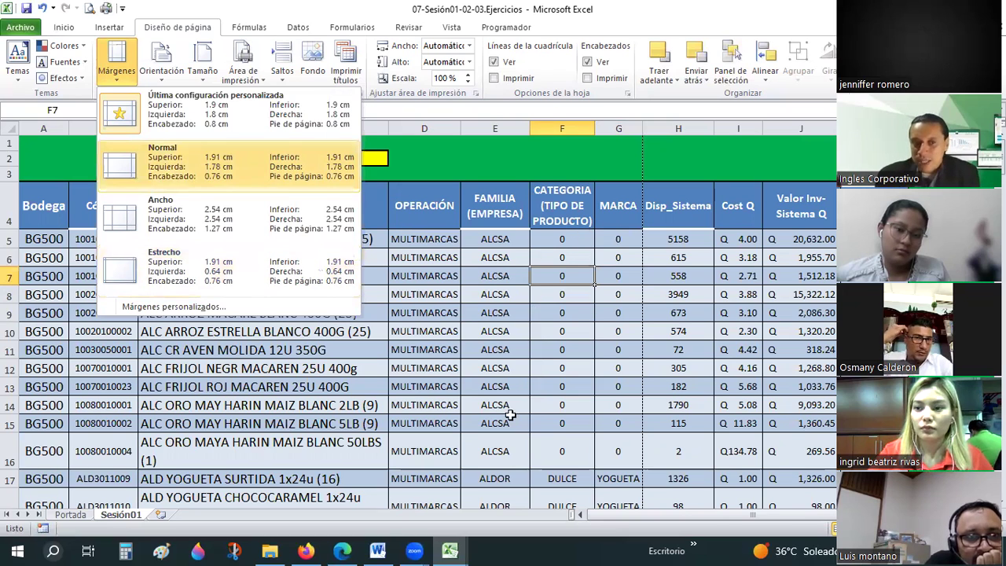
key(Return)
drag(45, 191, 678, 235)
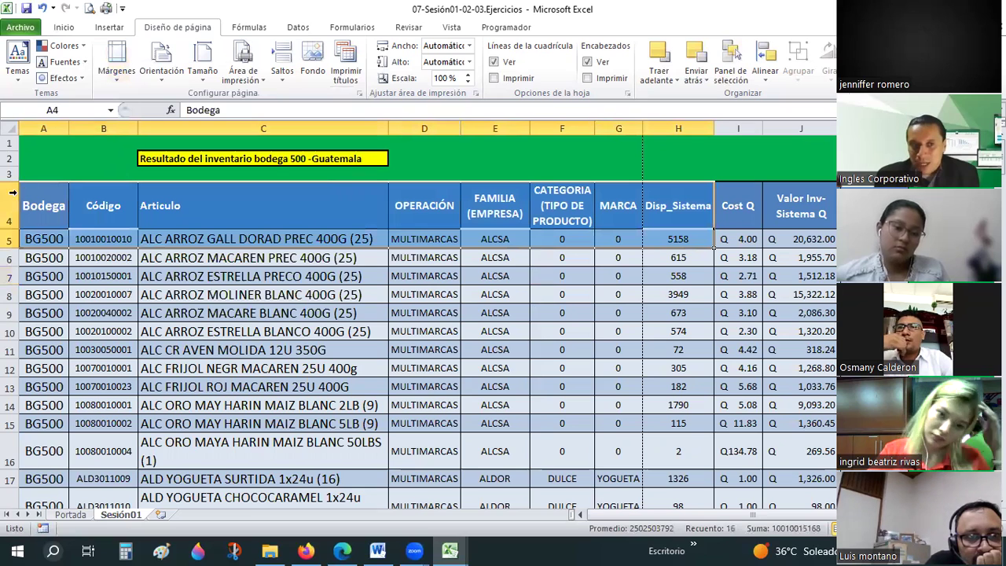
drag(28, 197, 310, 194)
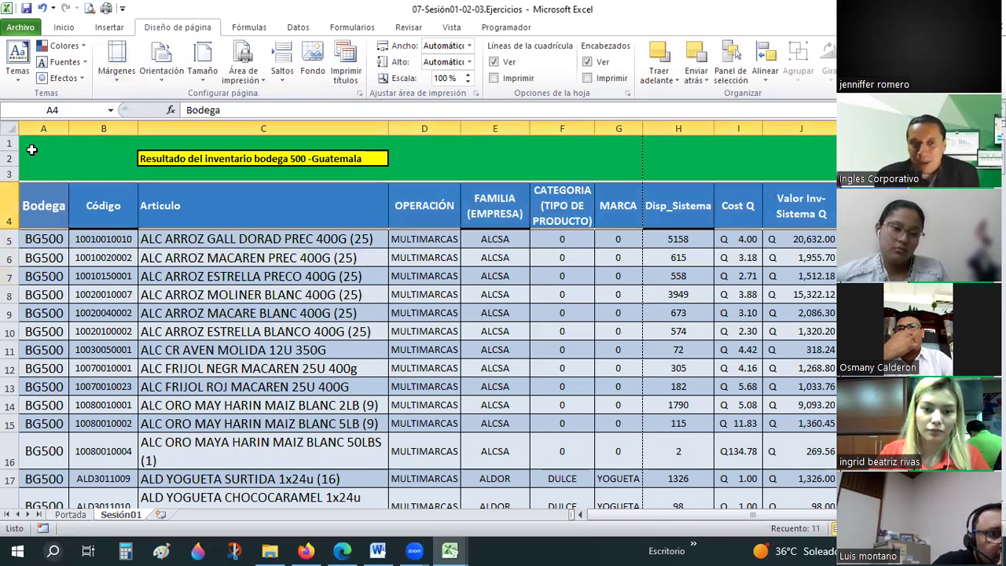
drag(31, 146, 620, 145)
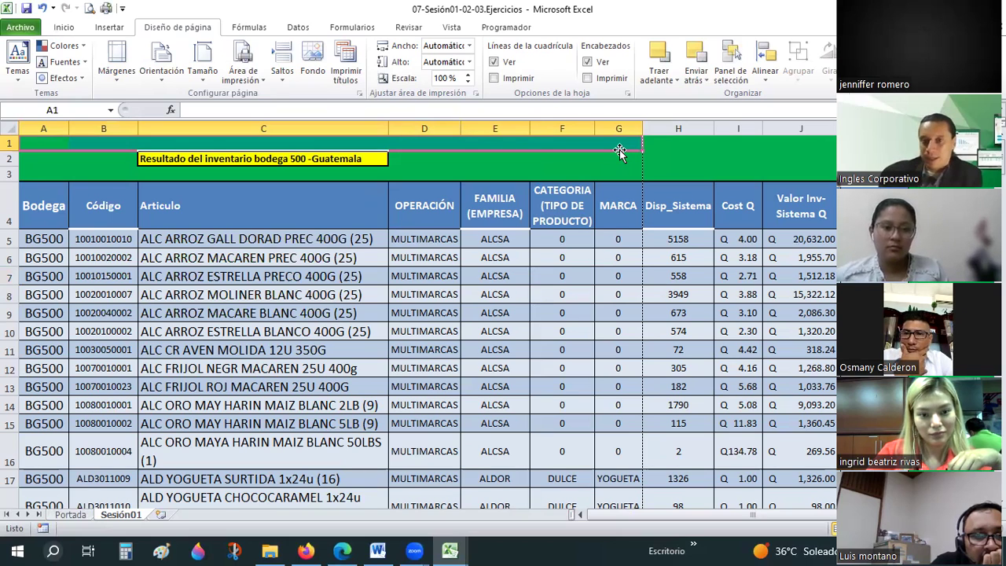
click(640, 162)
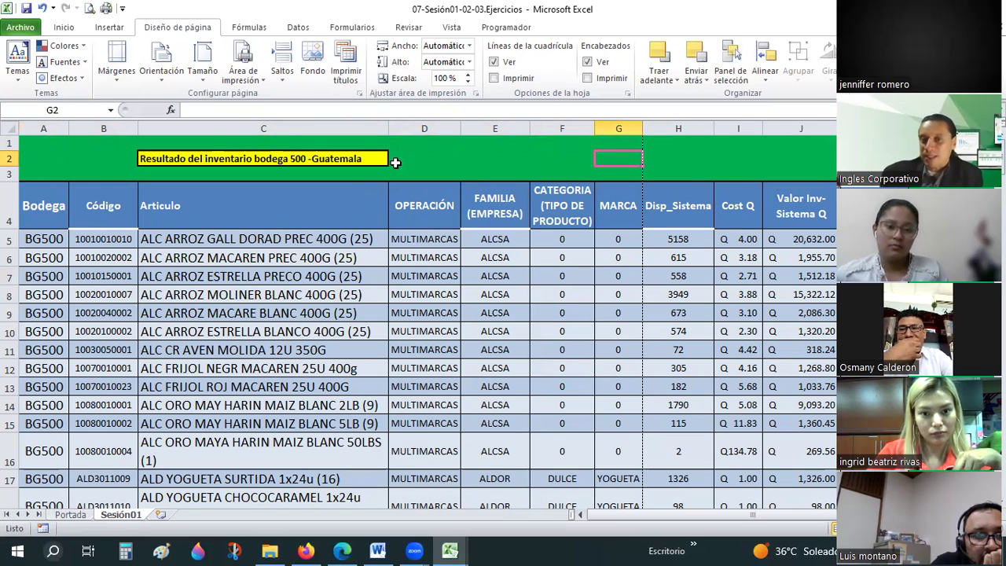
key(alt+n)
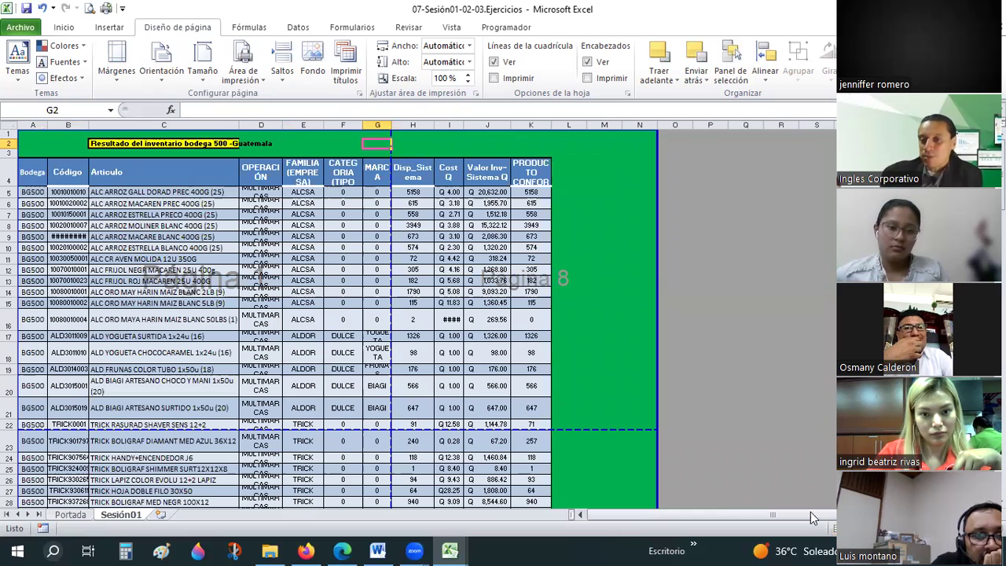
click(833, 530)
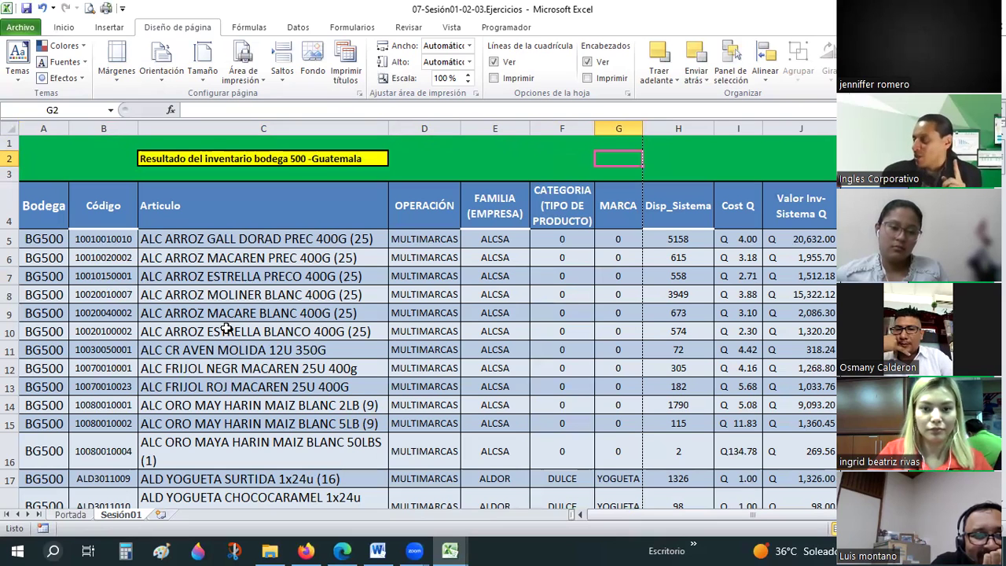
click(274, 276)
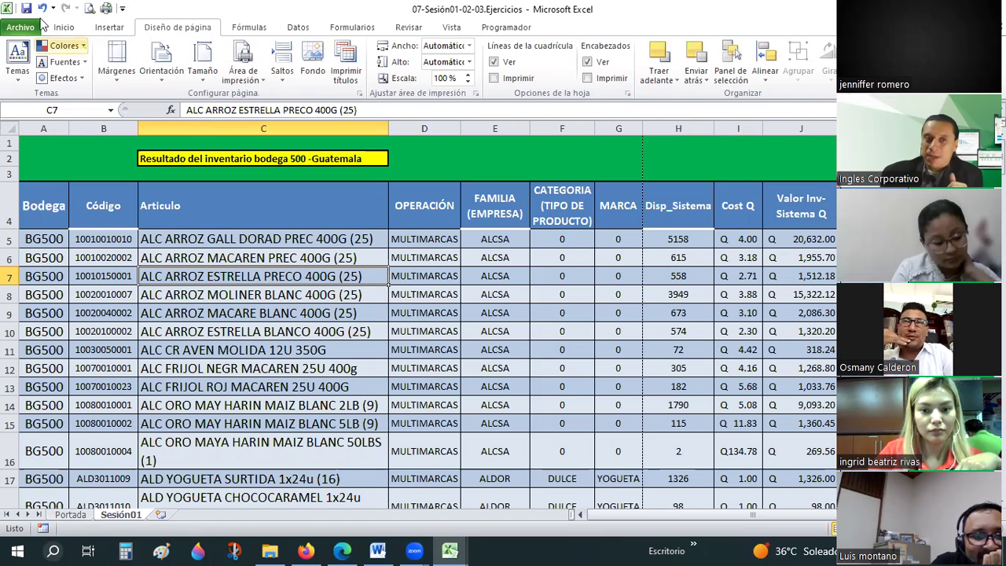
Lower the Escala print scale with its spinner from 85% to 75%
click(64, 28)
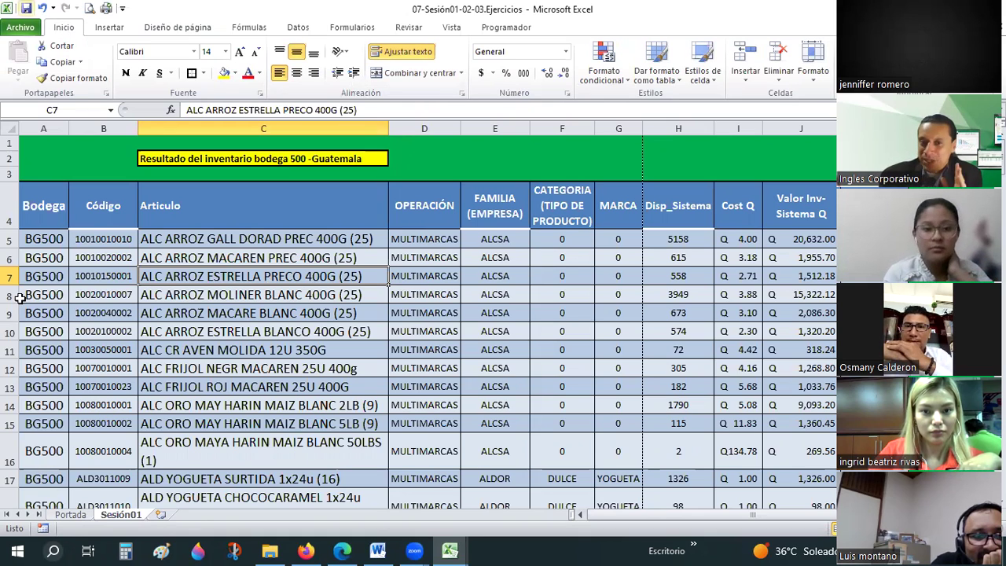
click(204, 30)
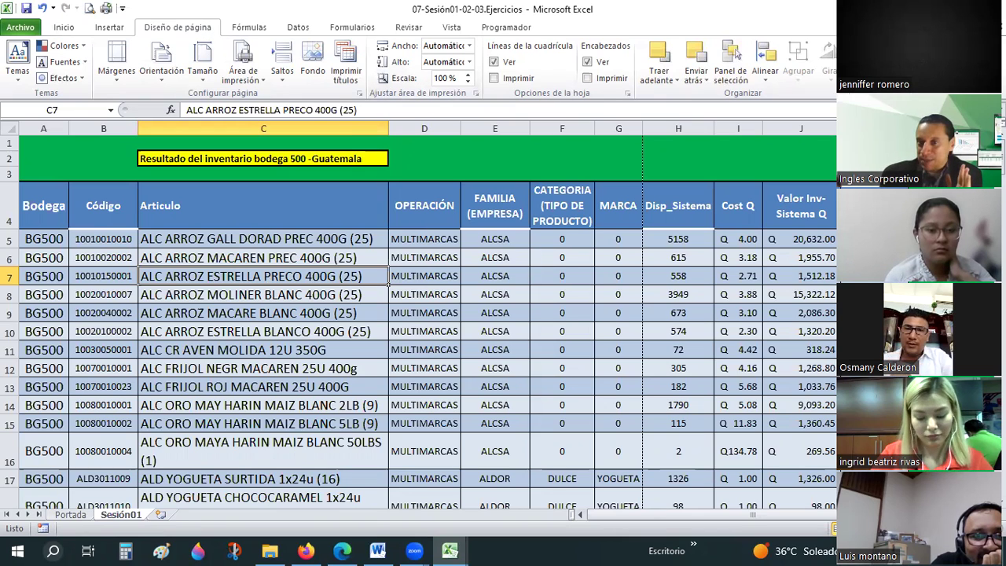
click(450, 80)
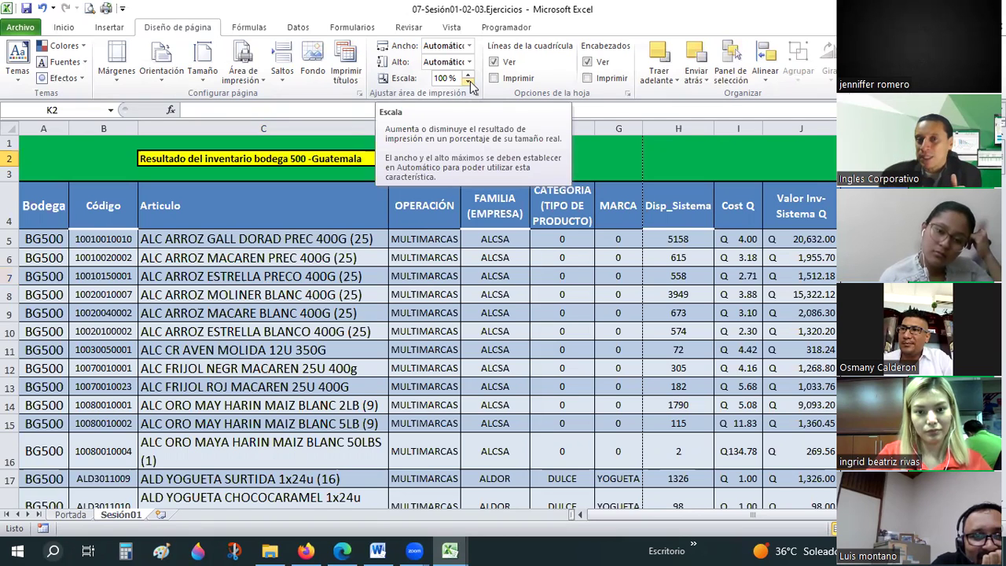
click(469, 81)
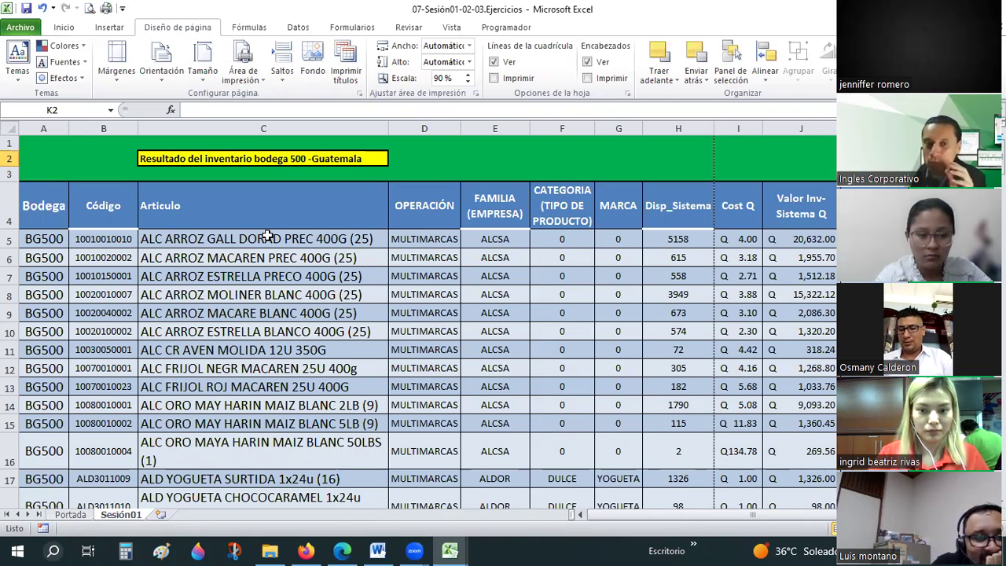
click(263, 238)
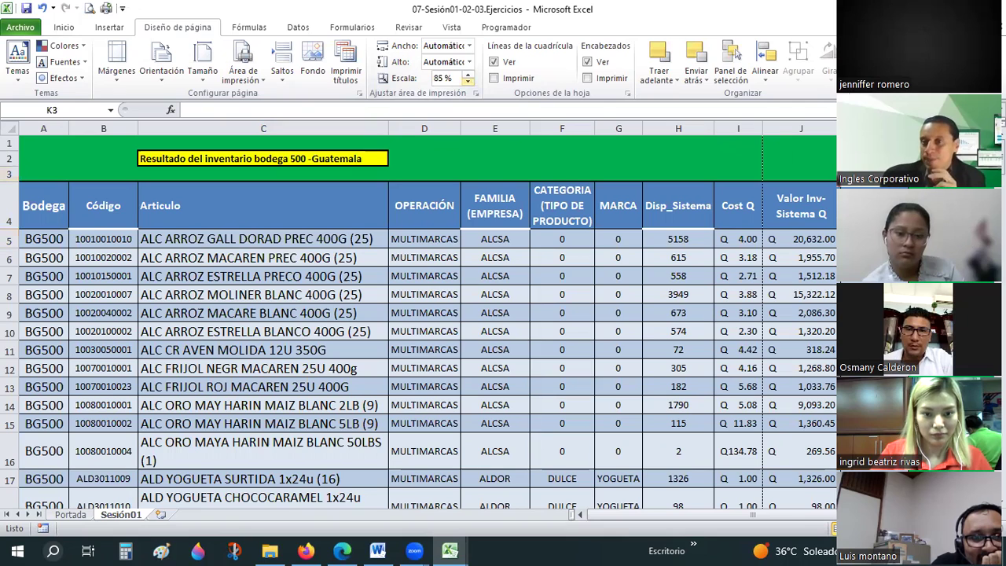
click(468, 81)
click(468, 81)
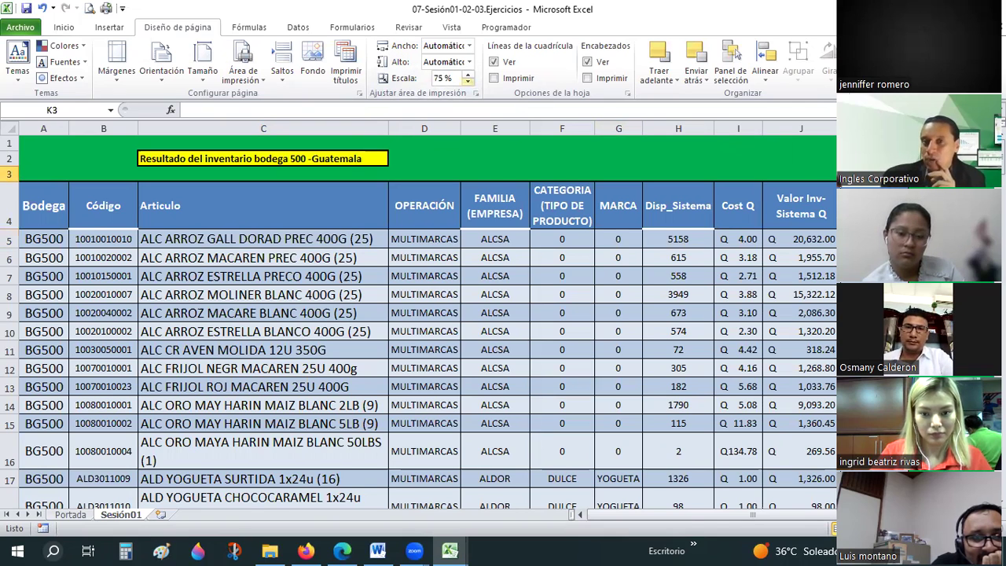
Enter 72 in the Escala box so the sheet prints at 72%
click(872, 205)
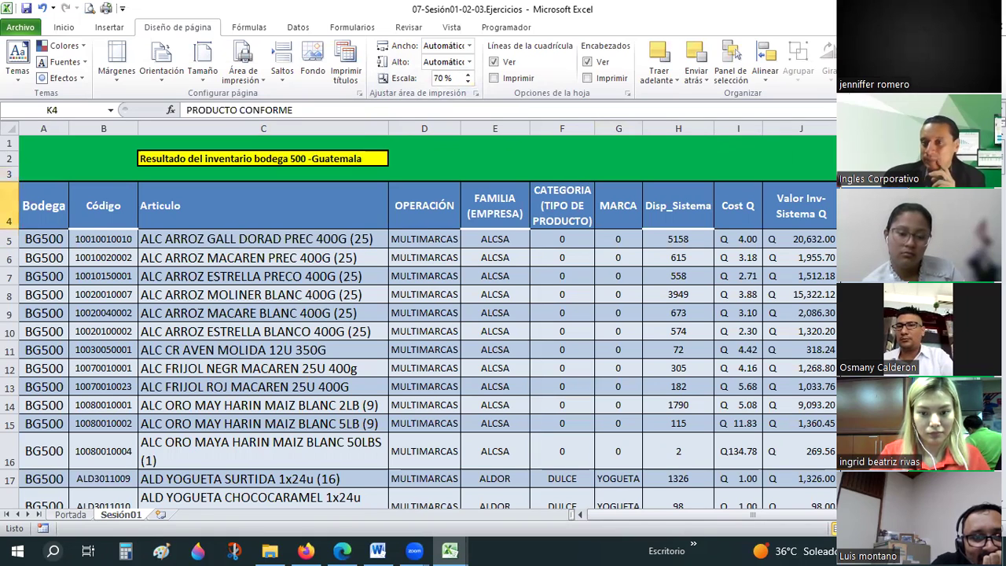
click(872, 173)
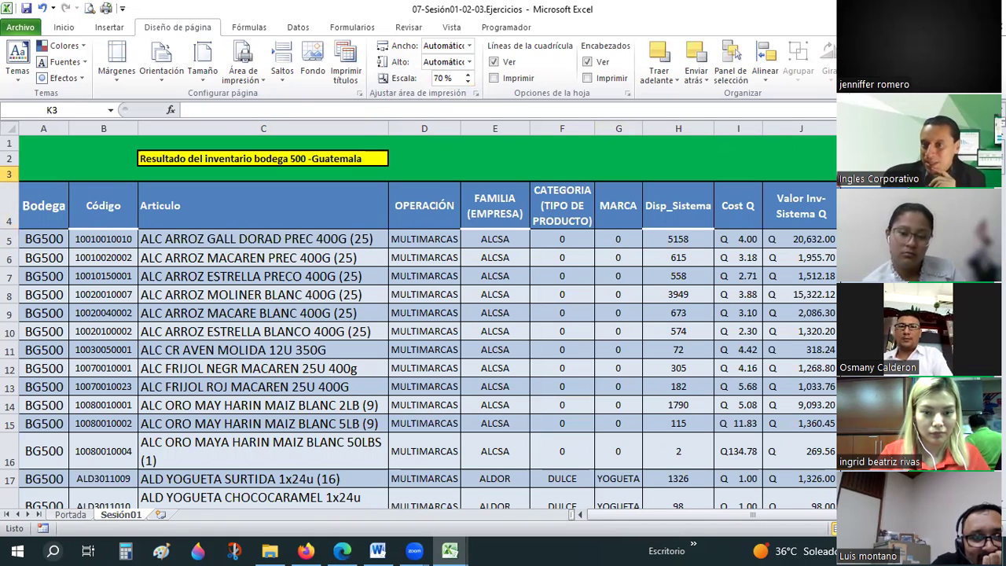
click(432, 79)
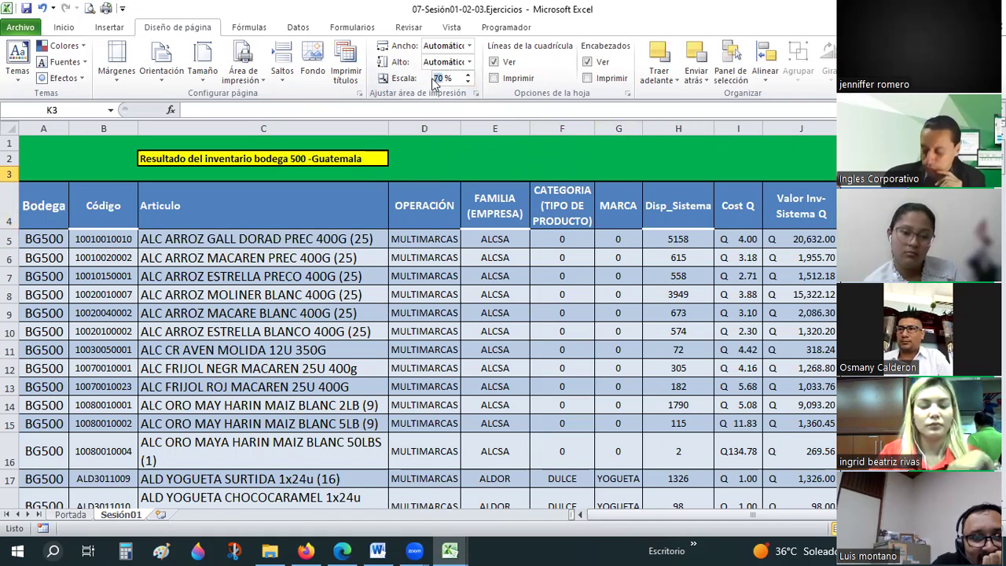
click(431, 78)
text(72)
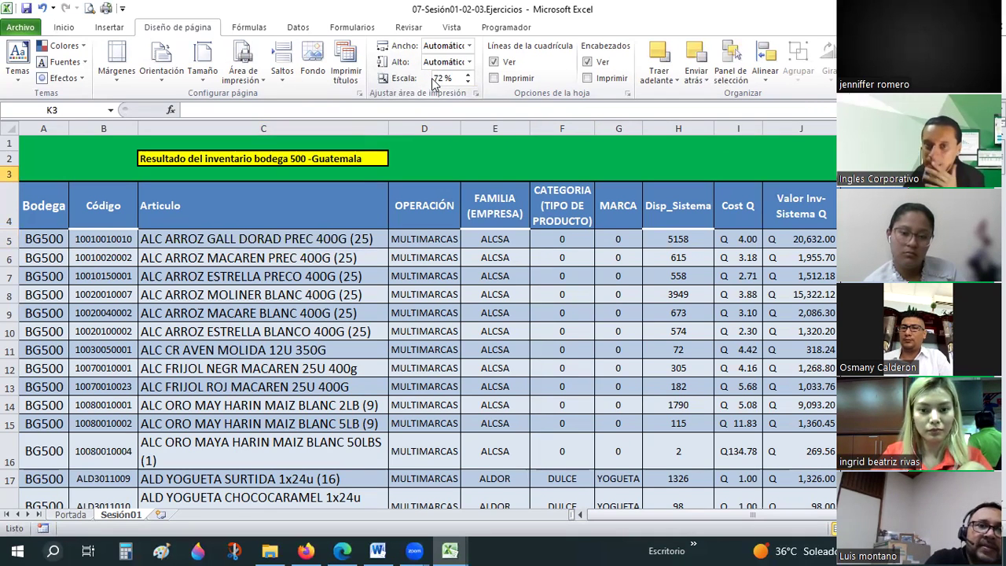
click(830, 238)
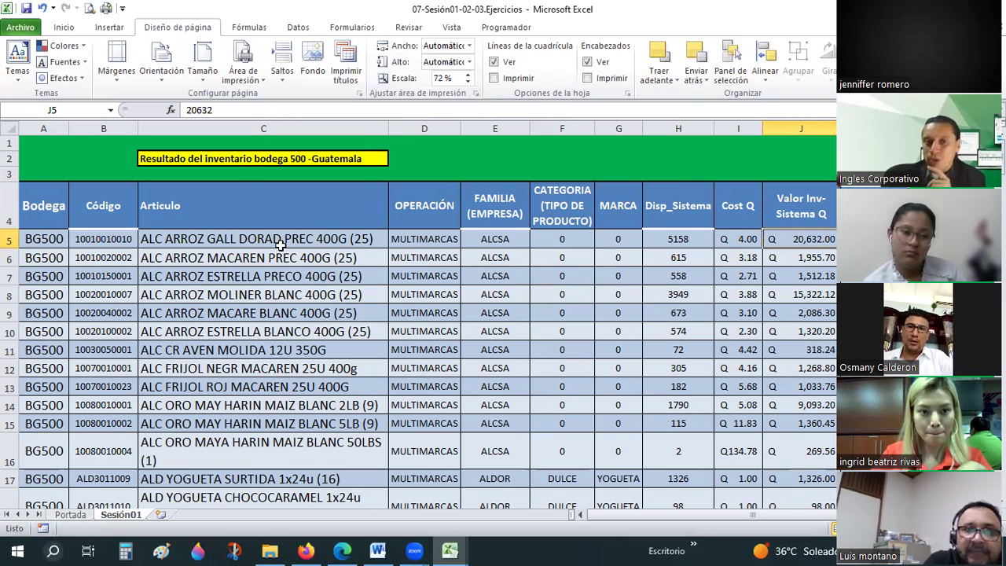
key(alt+w)
key(p)
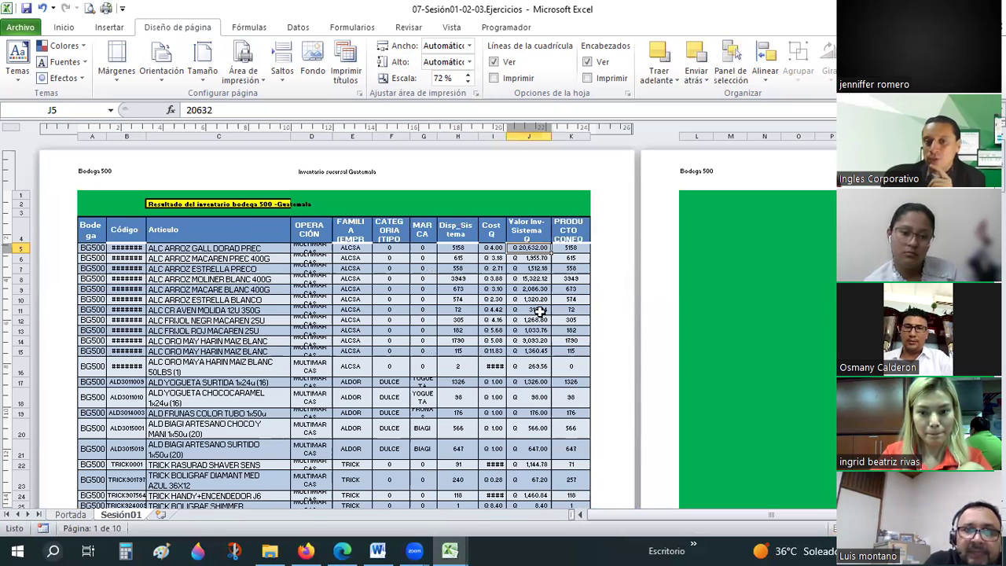
scroll(540, 312, down, 8)
scroll(393, 285, up, 2)
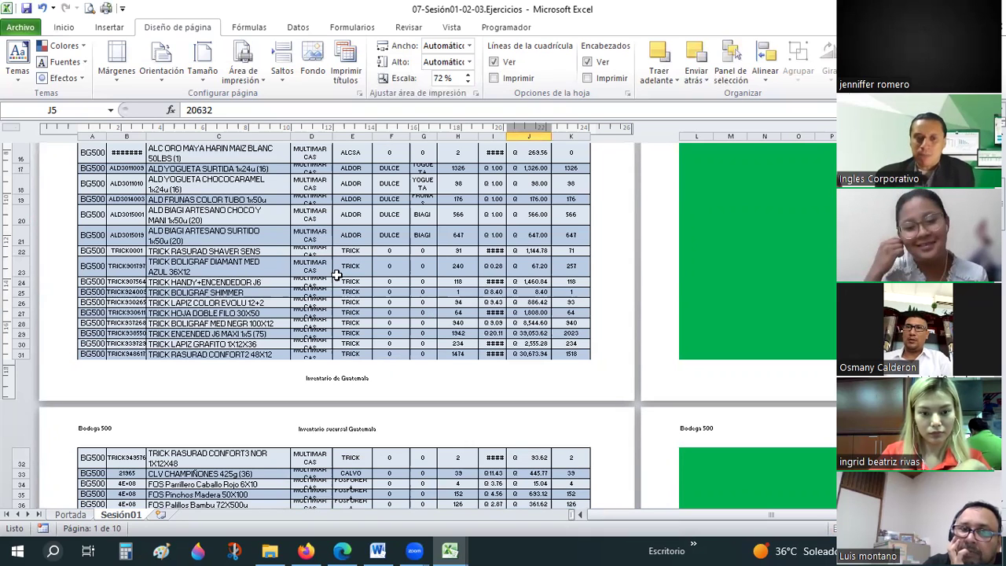
click(346, 267)
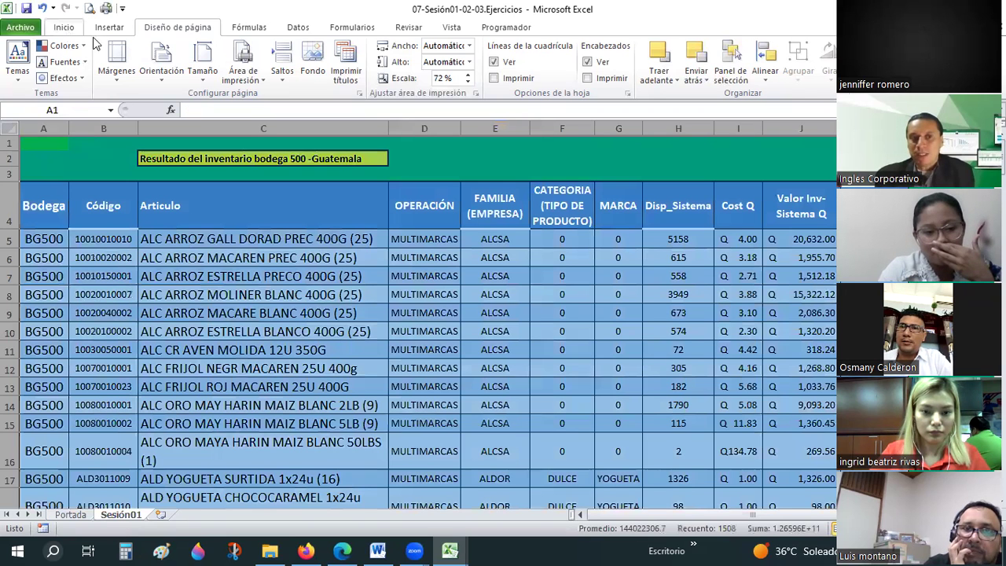
Select the whole worksheet and set its font size to 11
click(66, 30)
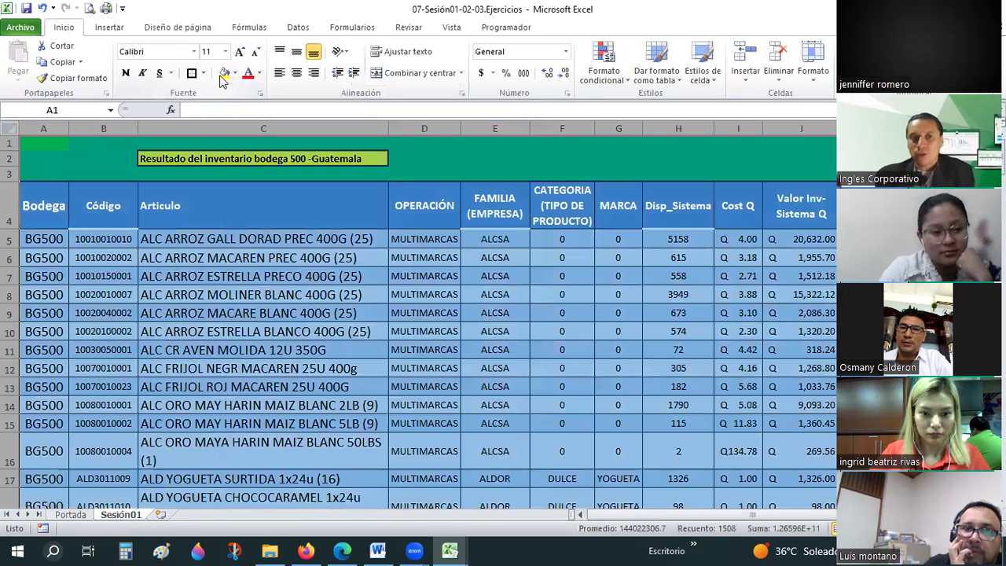
click(225, 51)
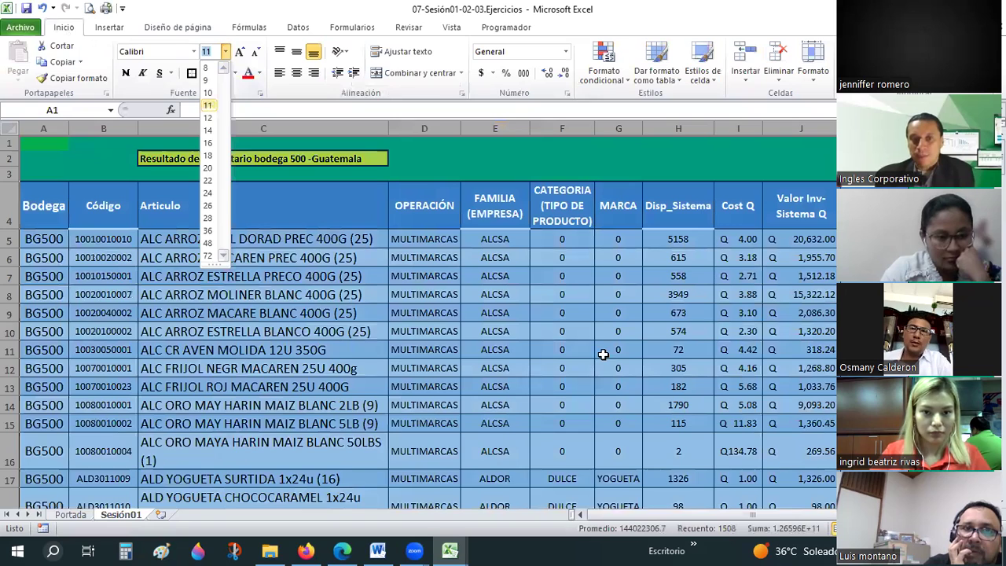
key(Return)
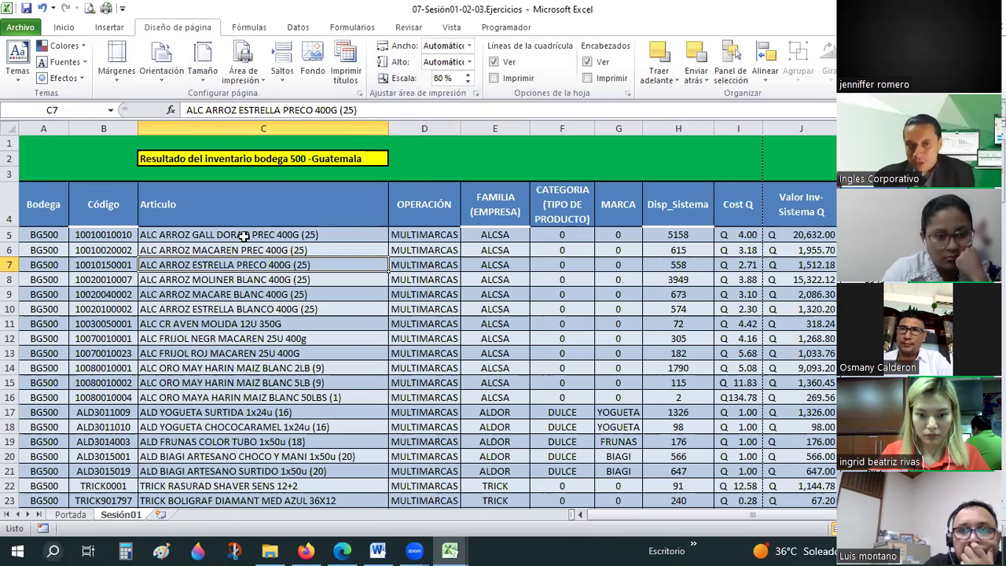
Drag the Articulo column C narrower so long product names wrap
mouse_move(243, 235)
mouse_down()
mouse_move(234, 307)
mouse_move(291, 482)
mouse_up()
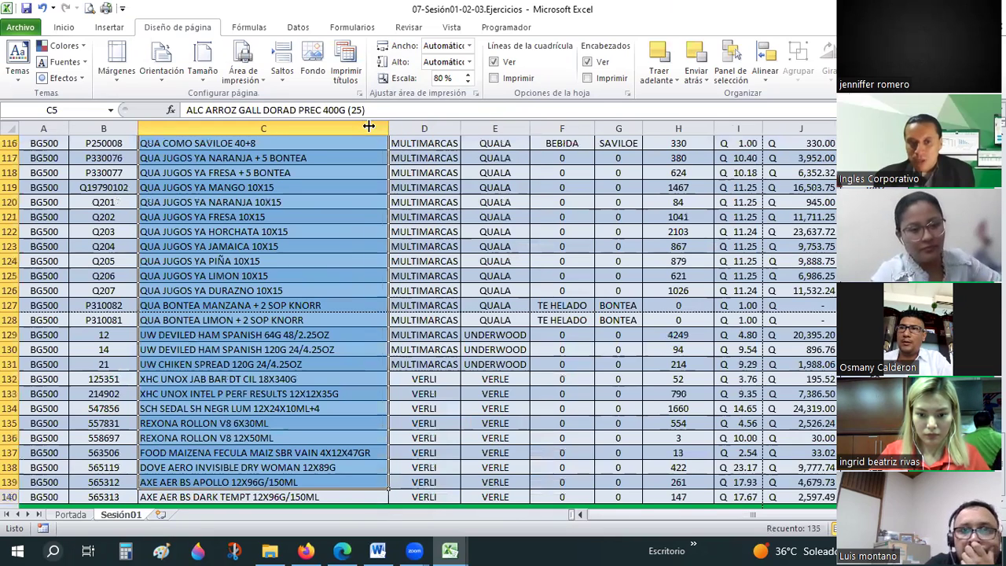
drag(368, 126, 332, 152)
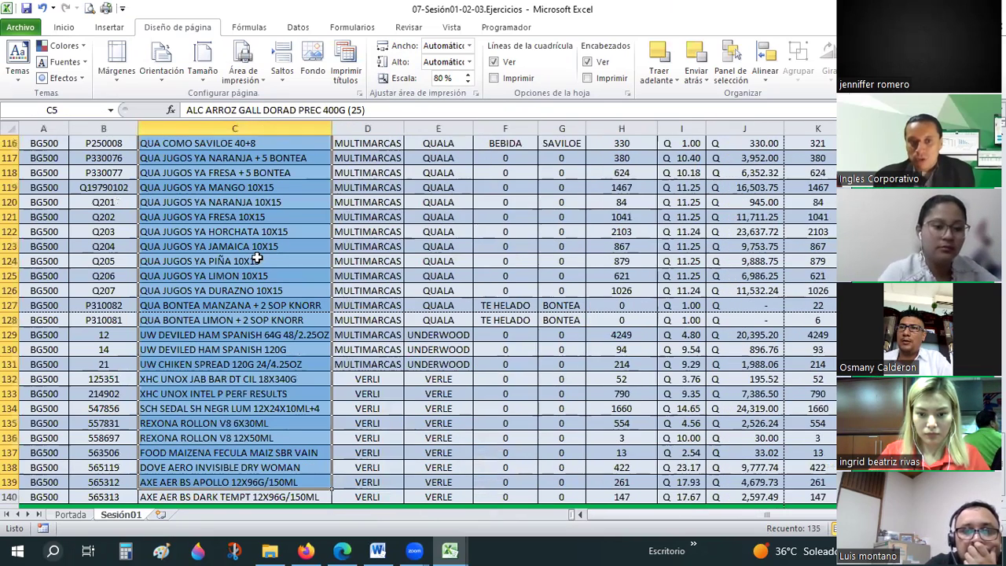
scroll(256, 257, up, 20)
scroll(235, 236, up, 10)
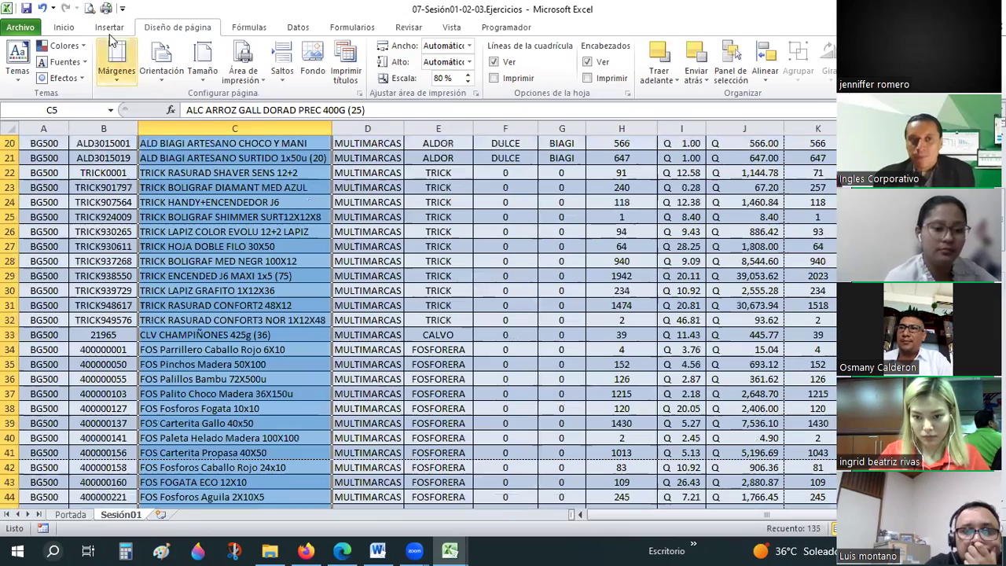
click(79, 28)
scroll(223, 303, up, 6)
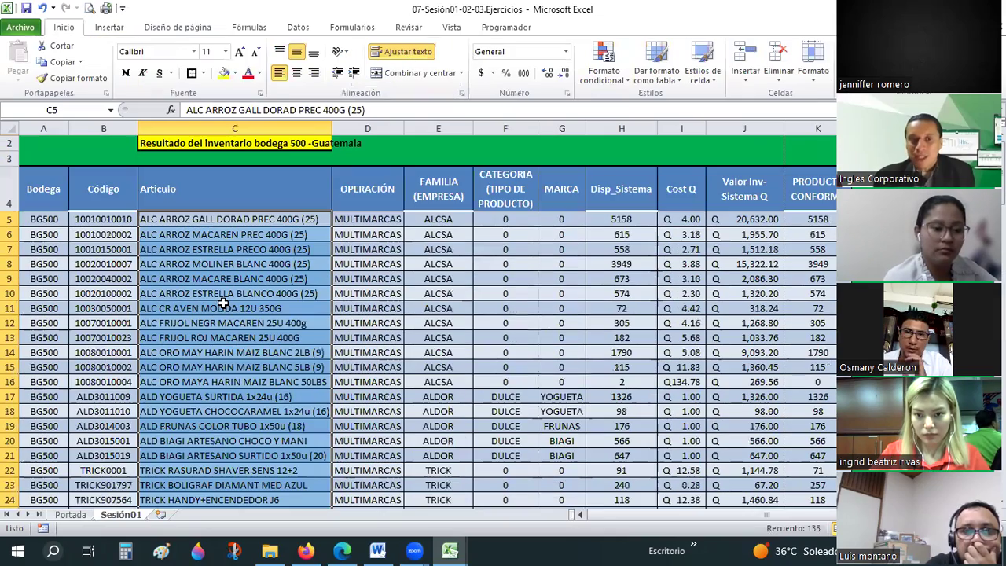
click(223, 299)
scroll(11, 234, up, 1)
AutoFit the heights of rows 5 to 140 to the wrapped names
drag(11, 240, 57, 527)
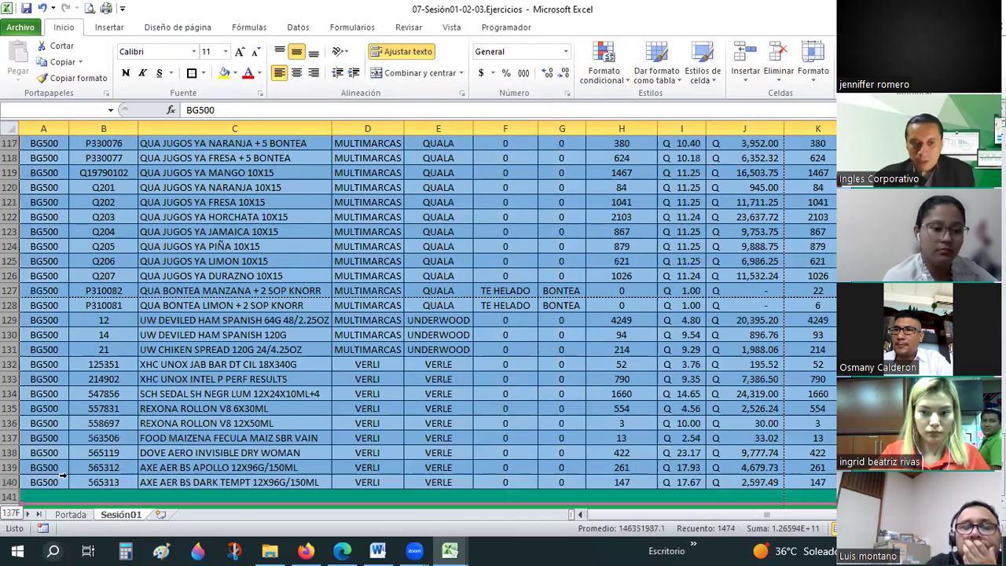
drag(57, 527, 11, 481)
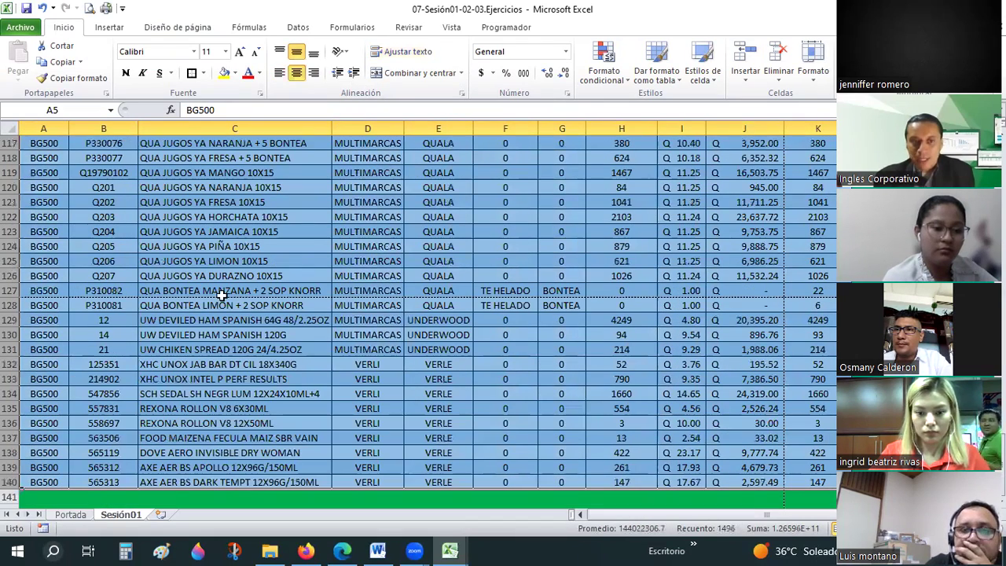
double_click(8, 268)
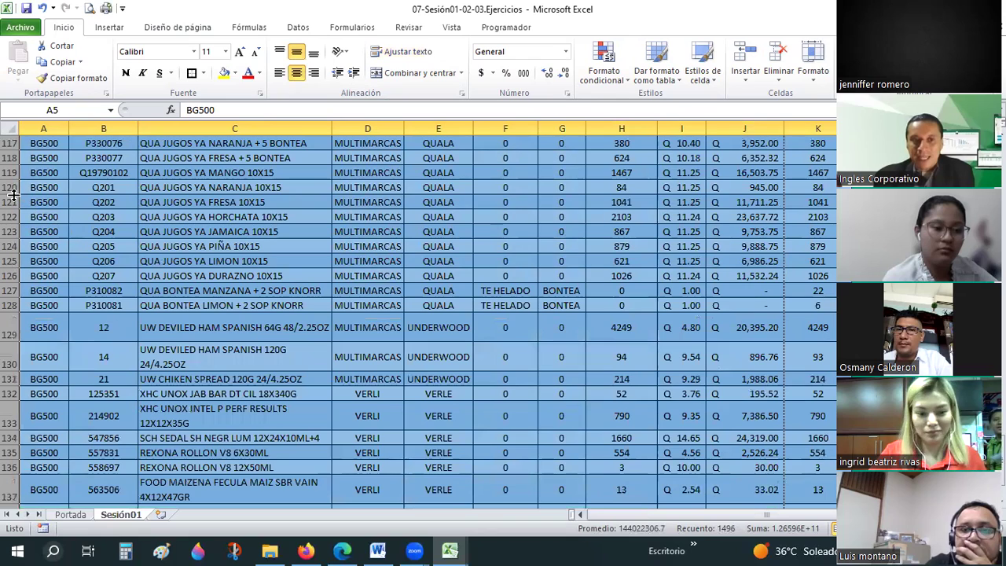
scroll(191, 264, up, 6)
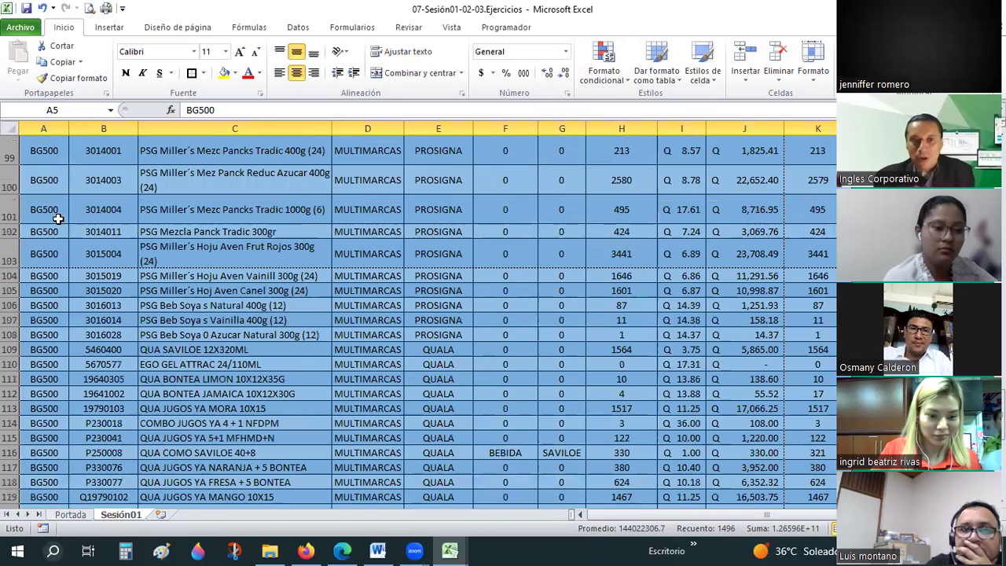
scroll(203, 221, up, 3)
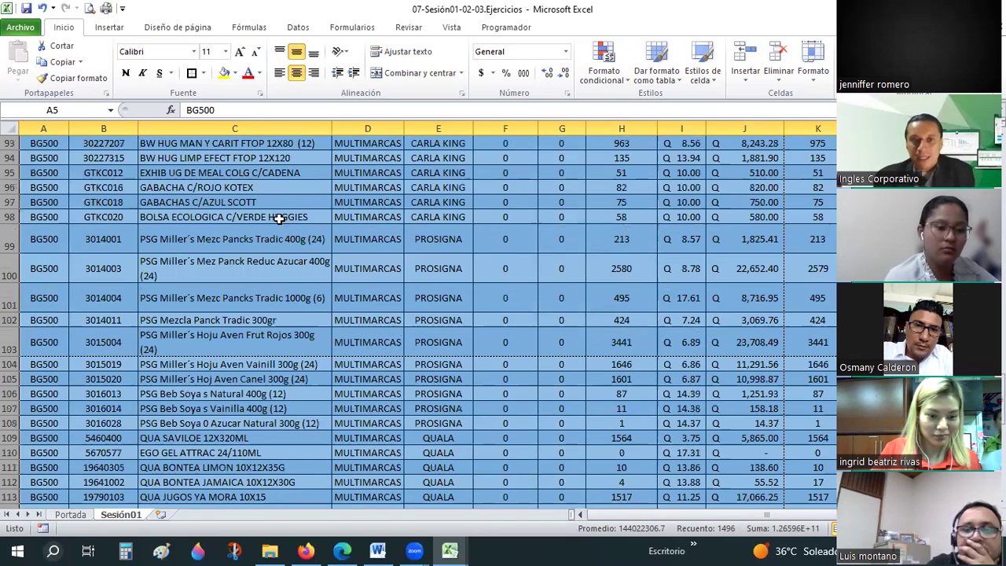
scroll(247, 249, up, 3)
scroll(228, 240, down, 1)
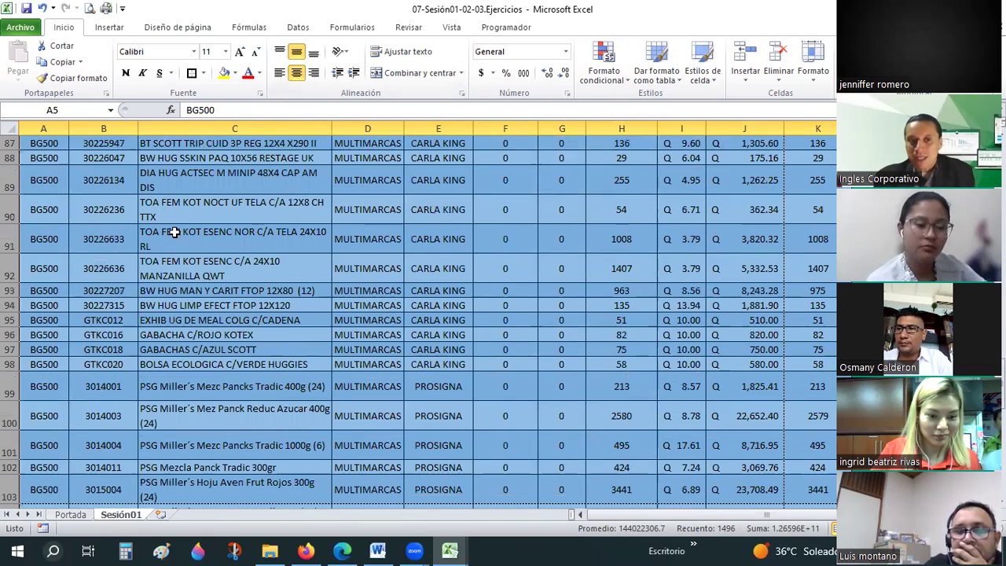
Check wrapped product names such as GABACHA C/ROJO KOTEX, C6 and C16
click(177, 214)
click(192, 335)
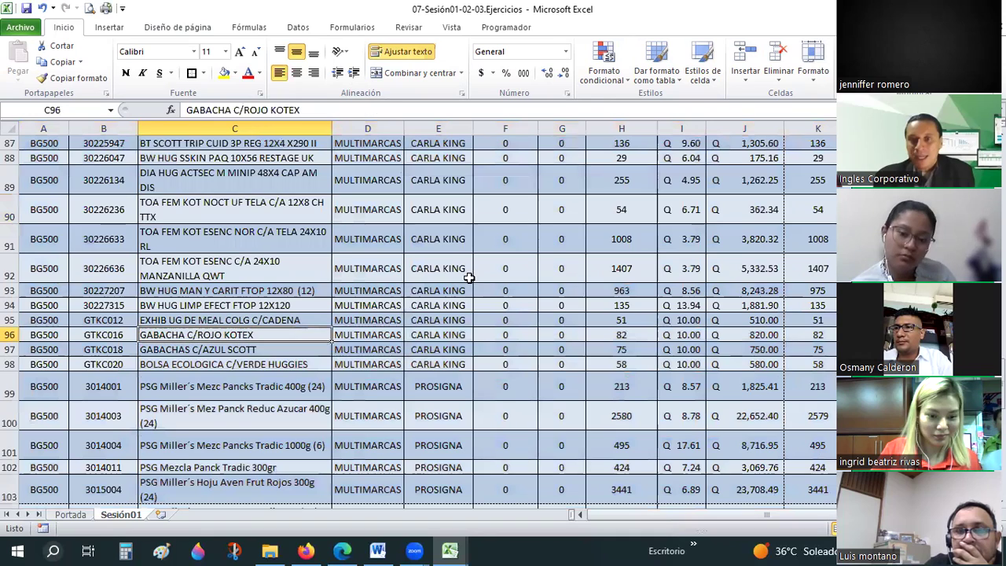
scroll(274, 263, up, 20)
scroll(273, 263, up, 9)
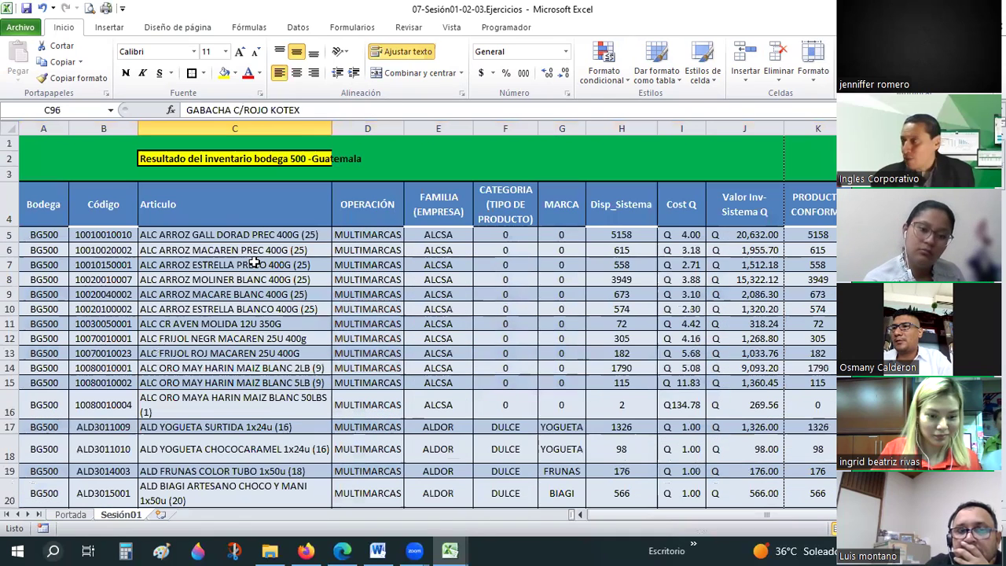
click(222, 250)
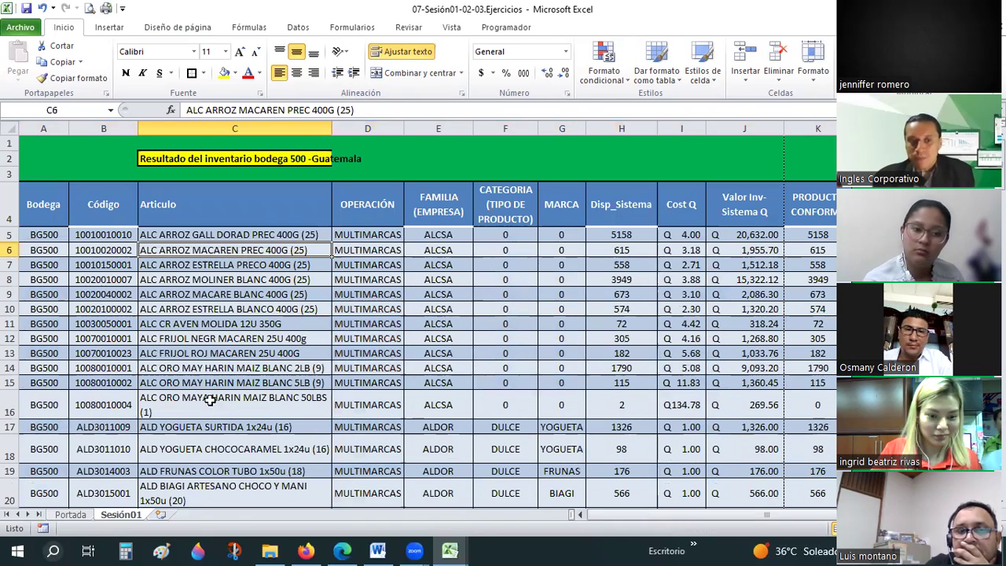
click(216, 400)
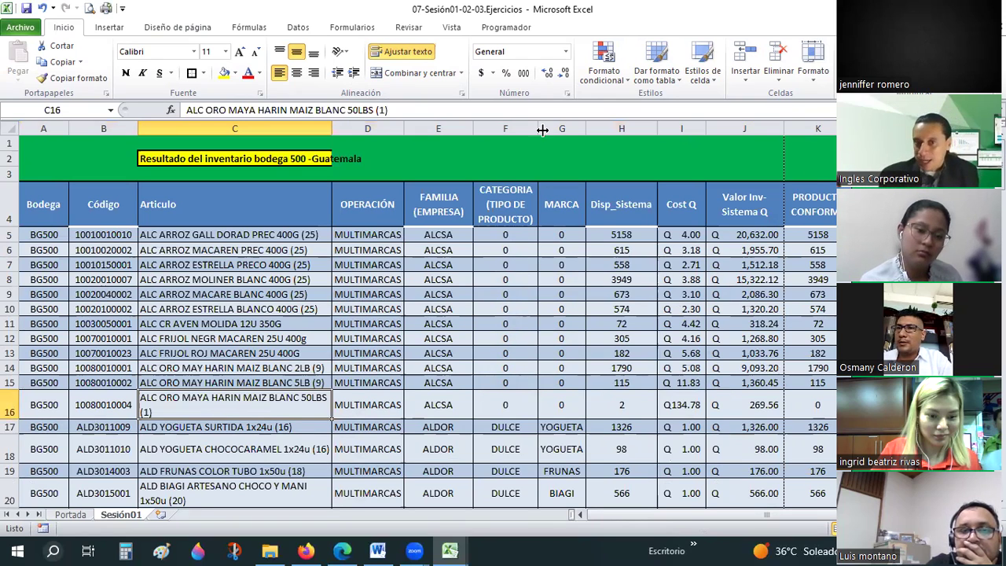
Adjust the Escala box by spinner and typing until the print scale reads 76%
click(181, 29)
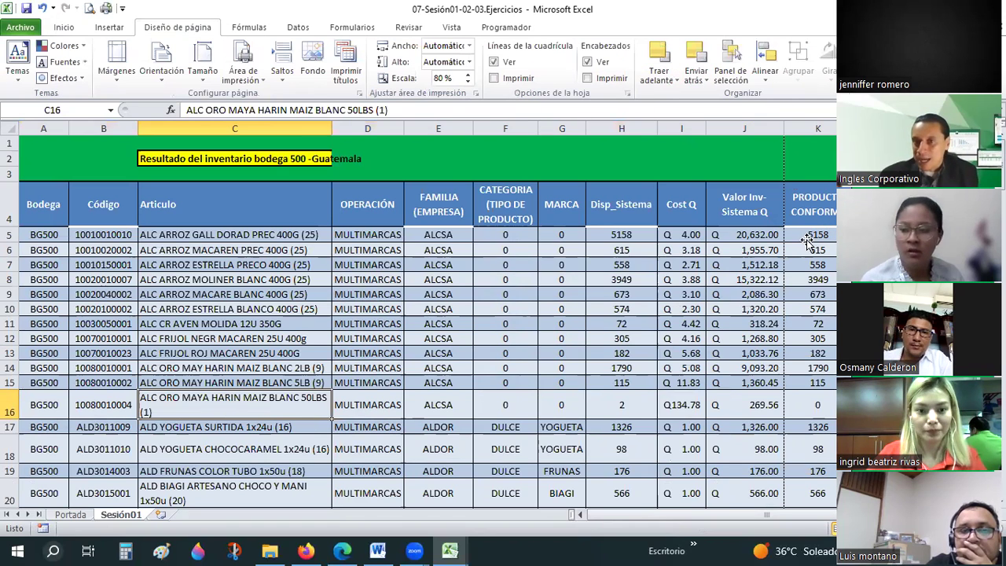
click(796, 231)
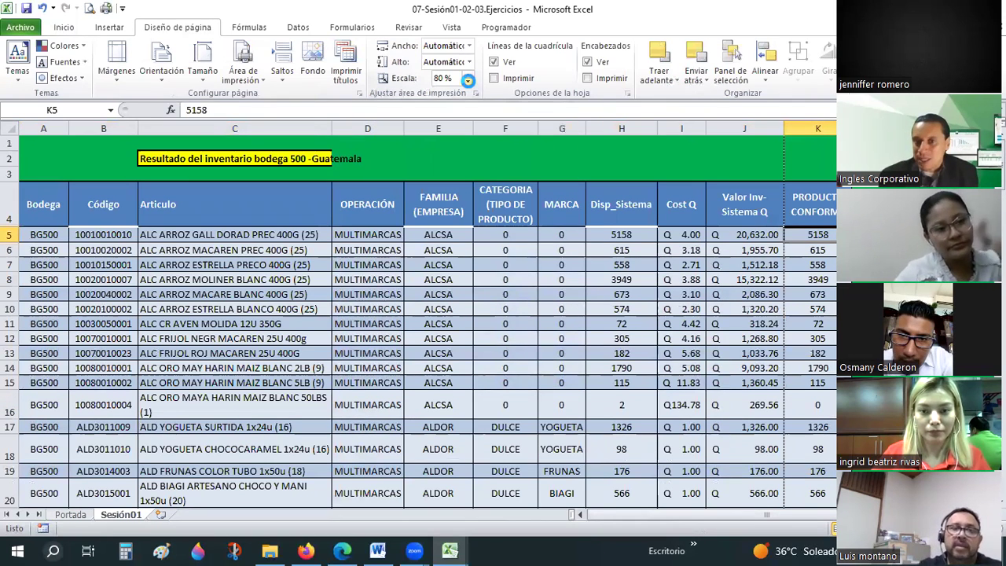
click(468, 81)
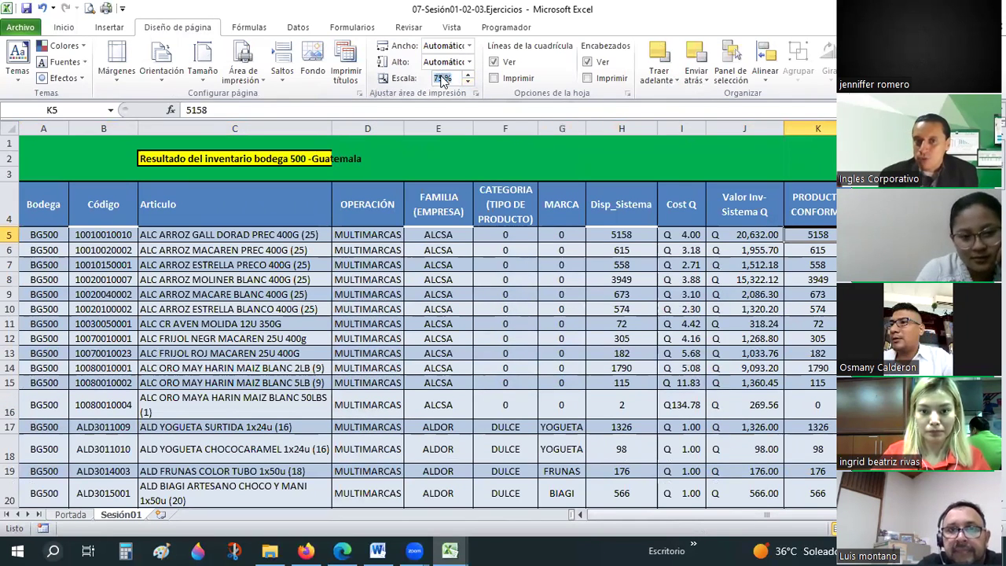
text(78)
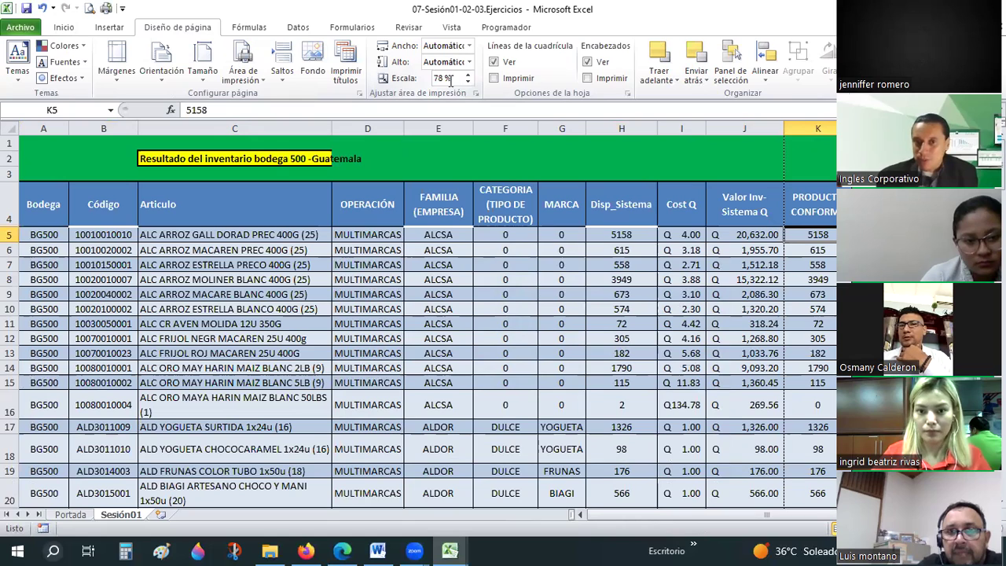
click(444, 78)
text(7)
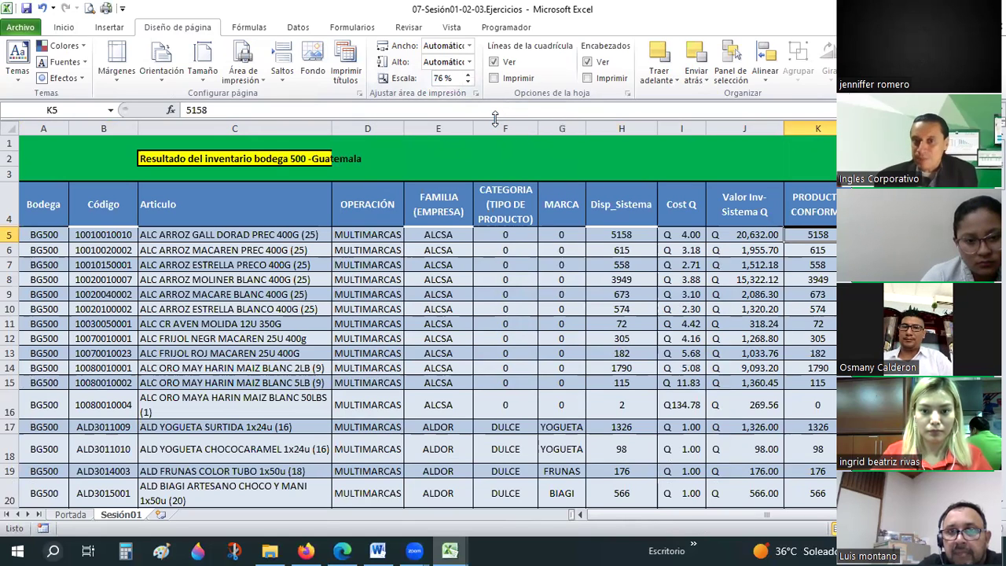
click(621, 279)
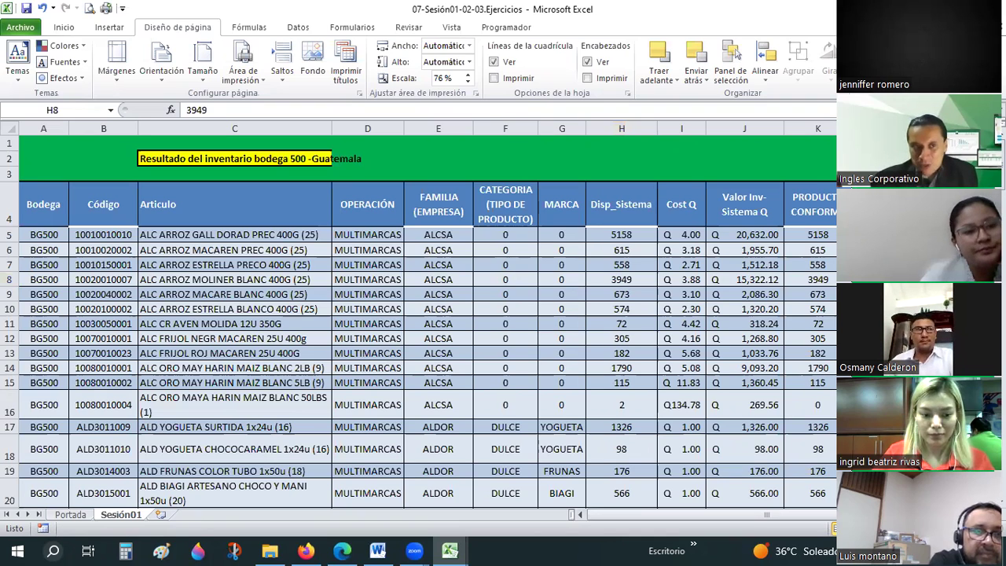
Page through the print preview up to page 6, then close it
click(92, 10)
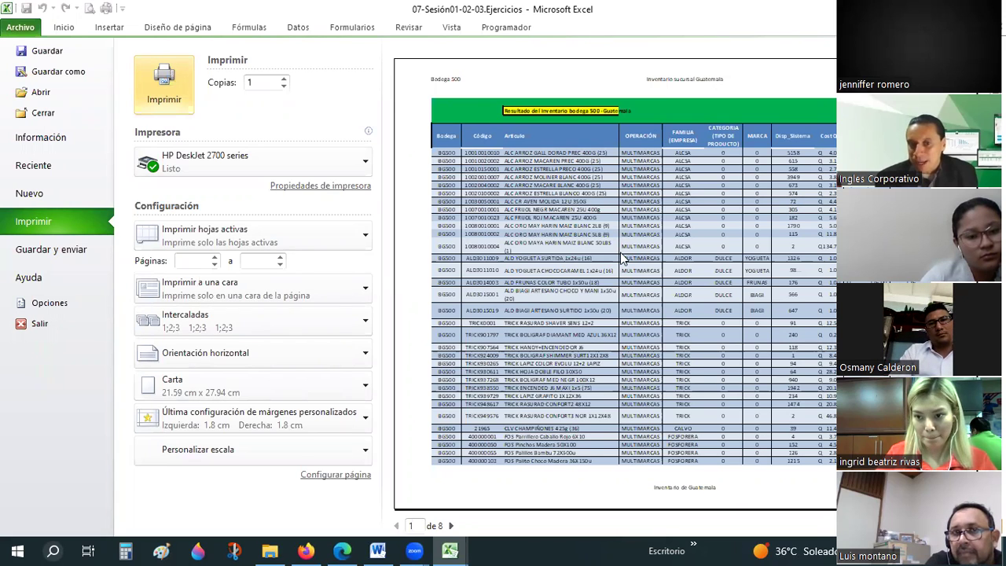
click(452, 526)
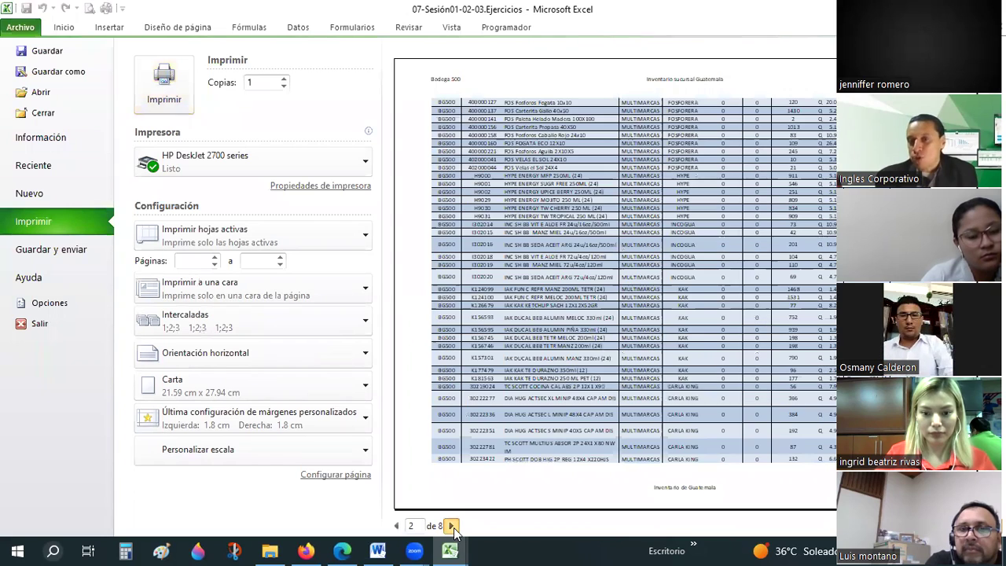
click(452, 526)
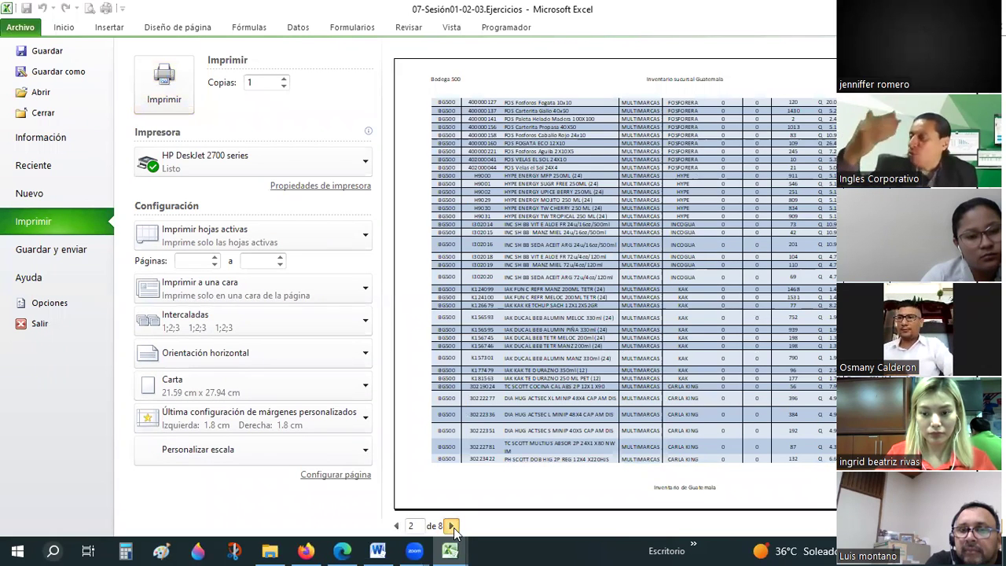
click(452, 526)
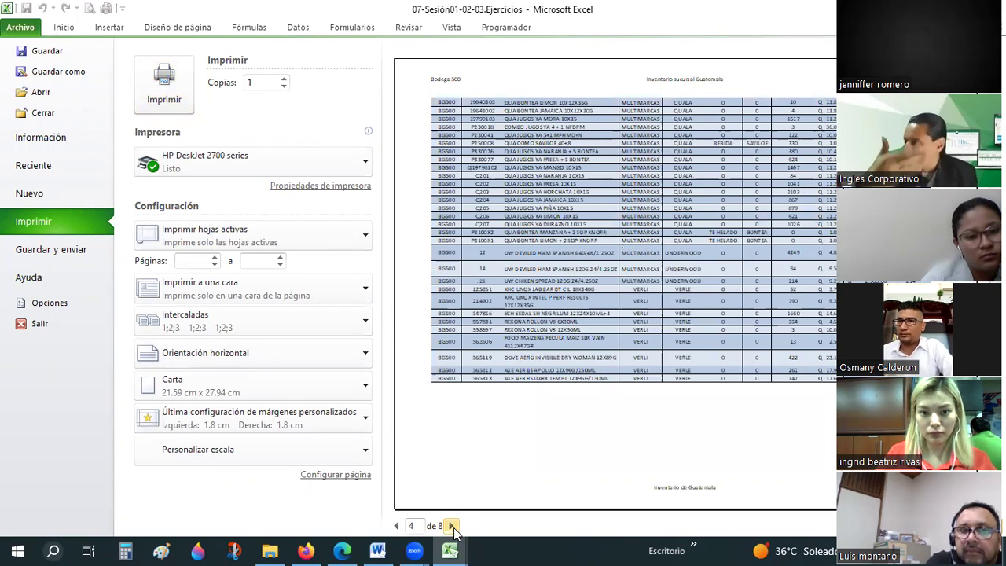
click(453, 526)
click(453, 525)
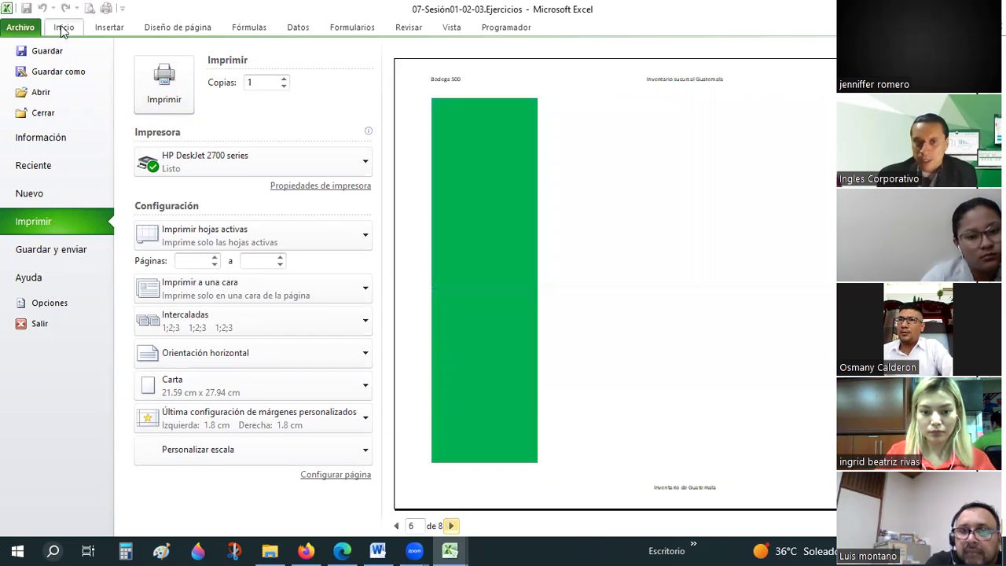
key(Escape)
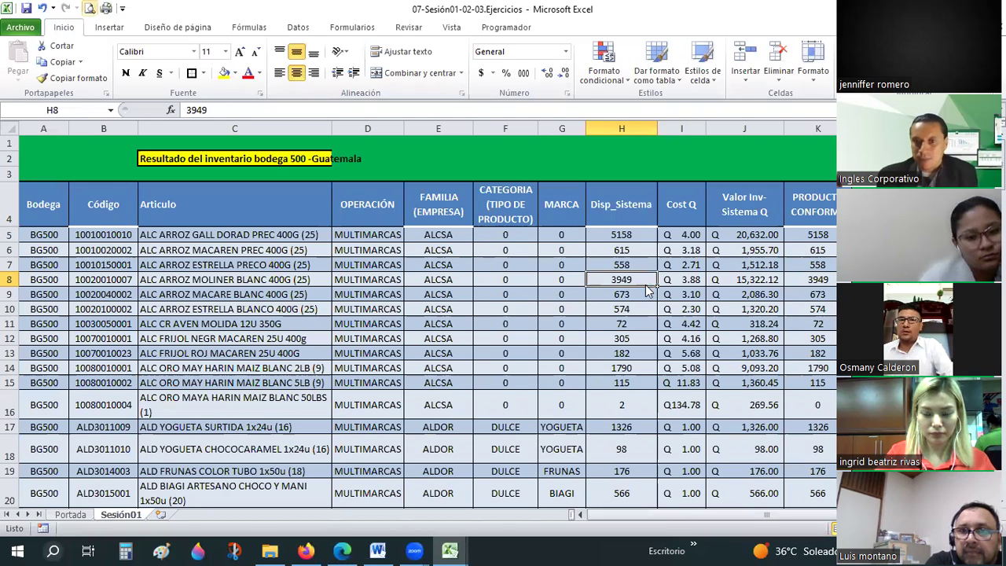
Reopen the print preview with Ctrl+P, scroll its pages, and close it
key(ctrl+p)
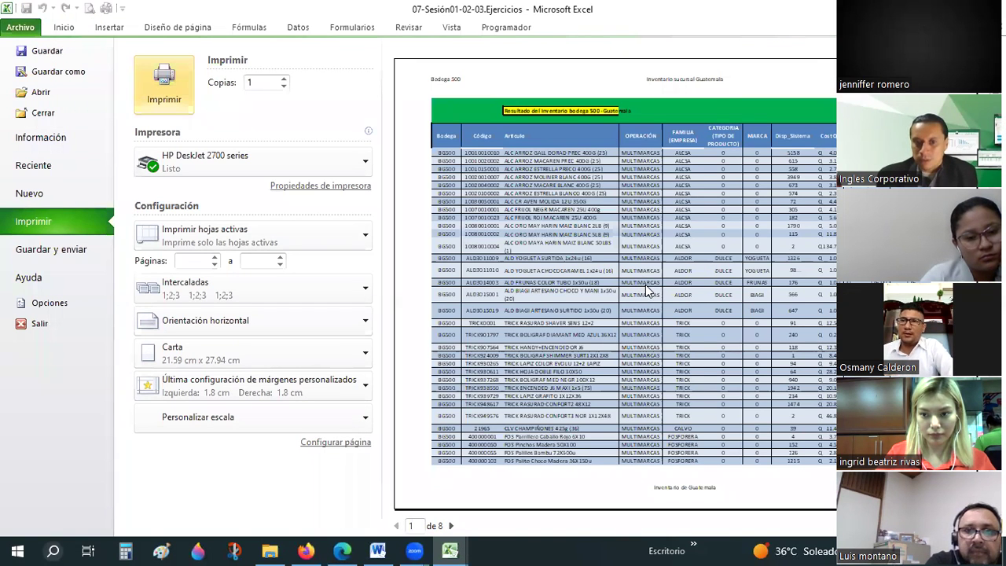
scroll(645, 290, down, 3)
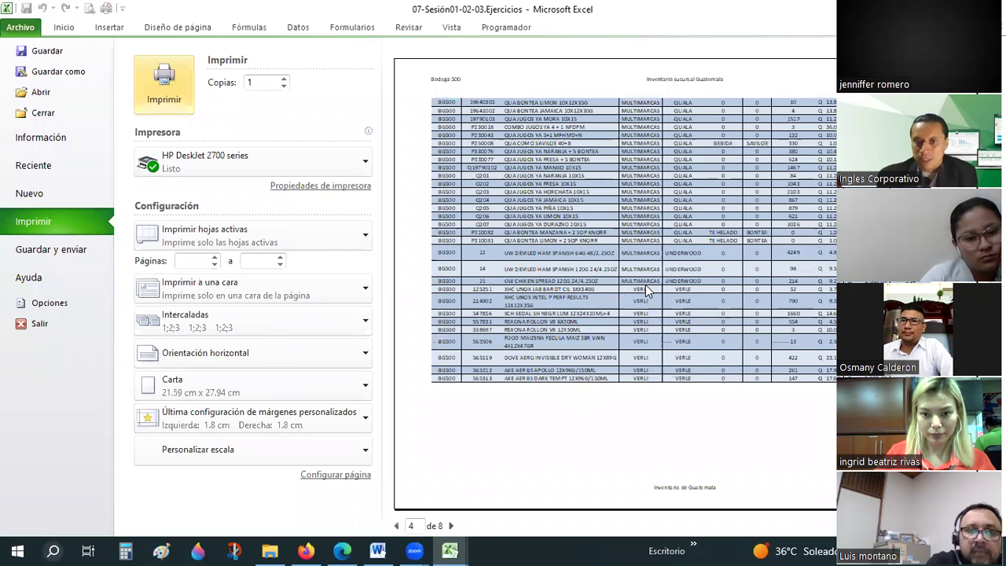
scroll(646, 289, down, 1)
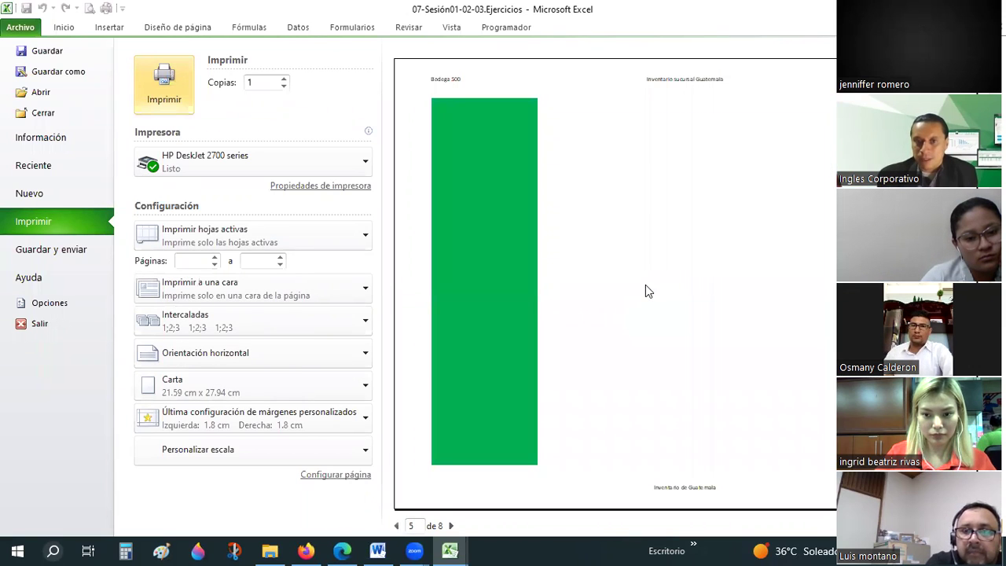
key(Escape)
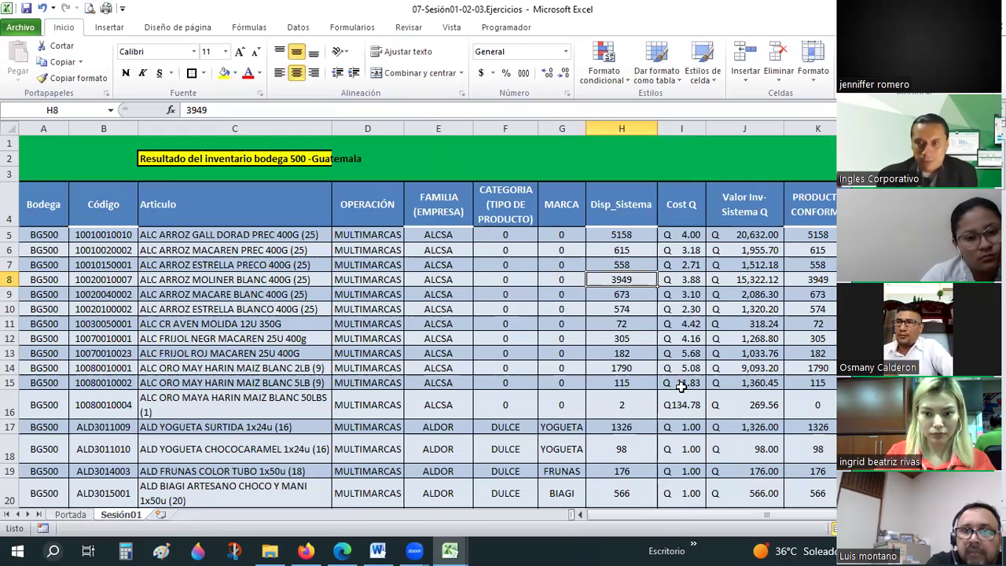
click(506, 293)
scroll(505, 294, down, 4)
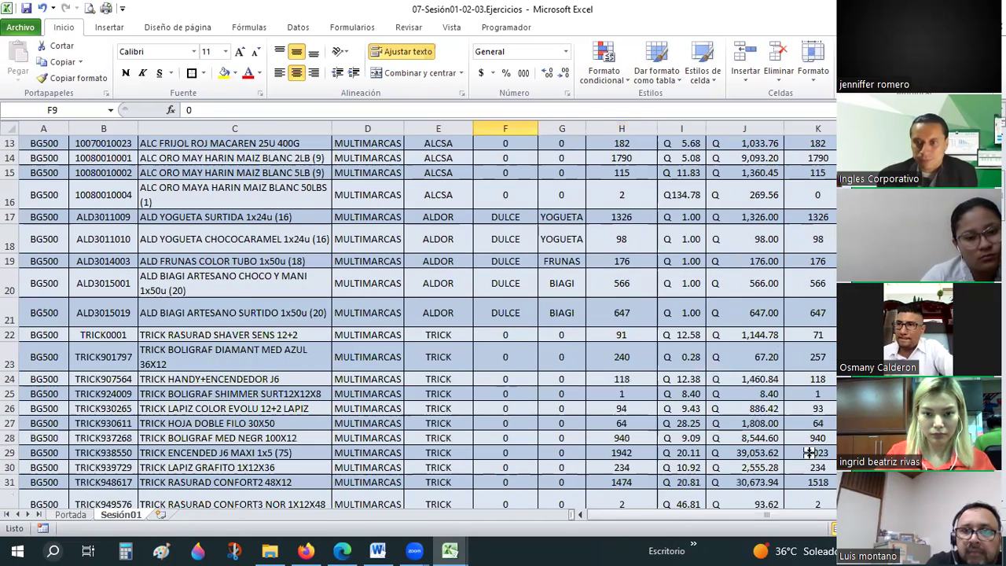
key(alt+n)
key(p)
scroll(710, 316, up, 3)
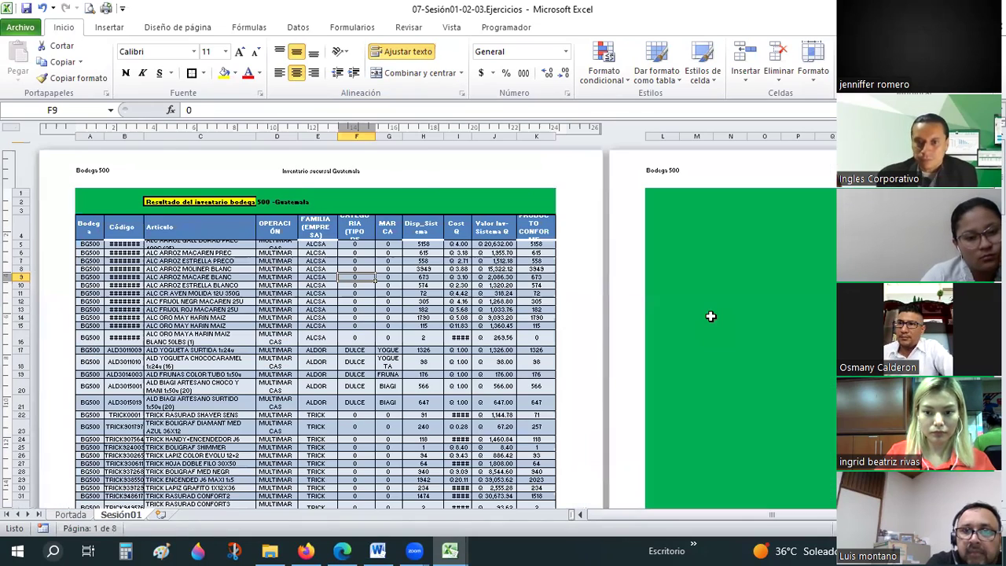
scroll(710, 315, down, 5)
scroll(710, 316, down, 5)
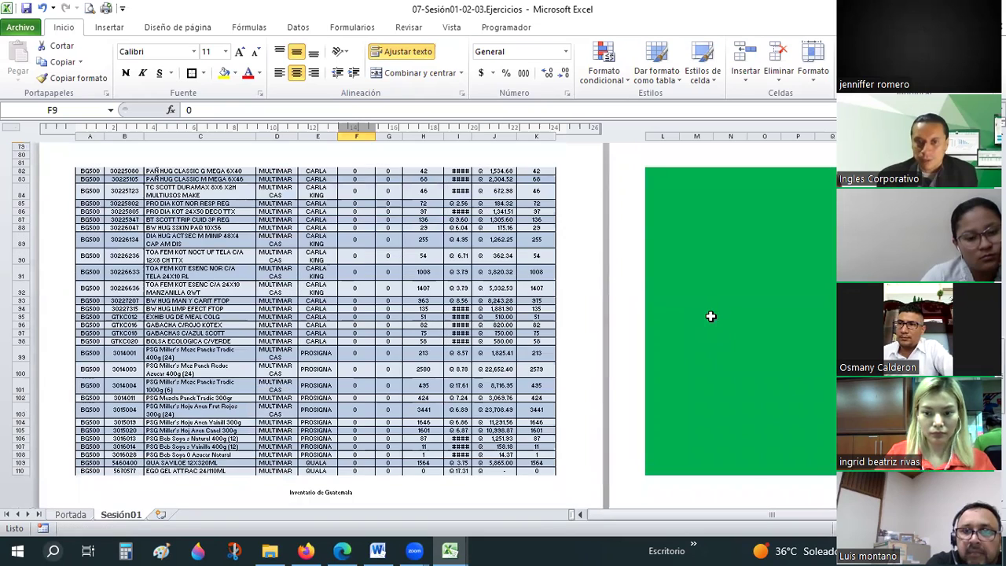
scroll(710, 315, down, 5)
scroll(402, 380, up, 2)
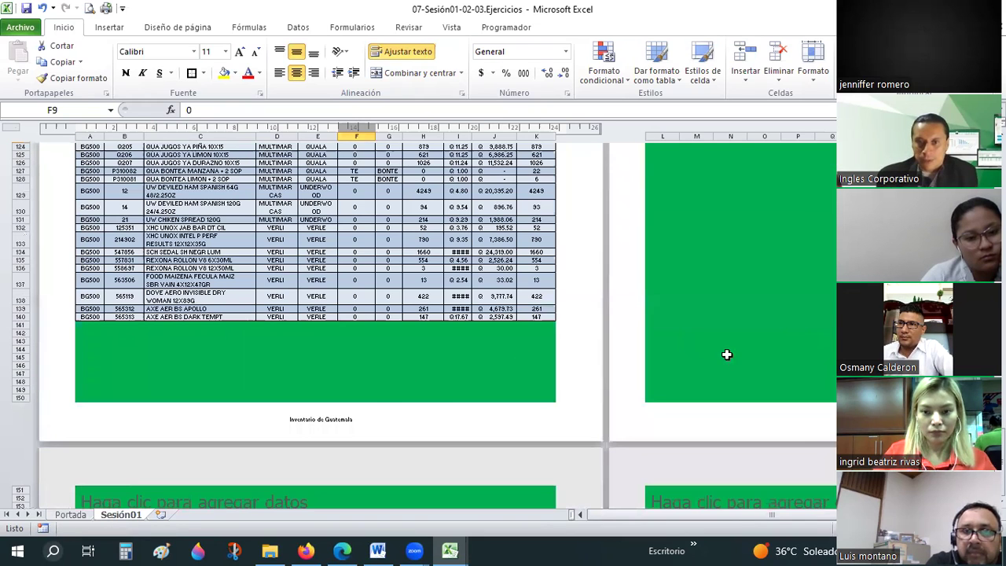
drag(391, 382, 424, 381)
scroll(724, 338, up, 5)
scroll(724, 338, up, 5)
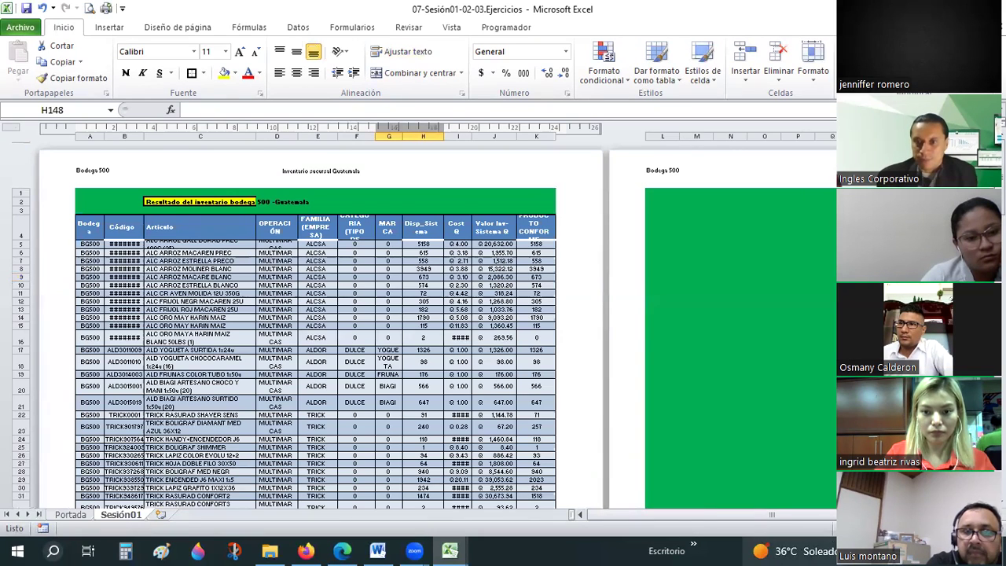
key(alt+w)
key(l)
scroll(416, 314, up, 4)
scroll(416, 314, down, 4)
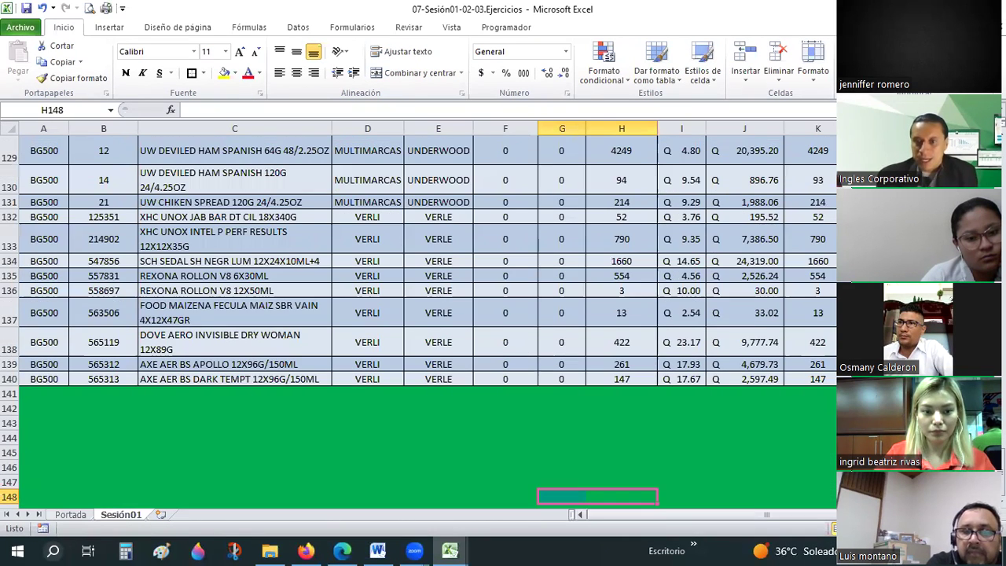
scroll(416, 315, right, 1)
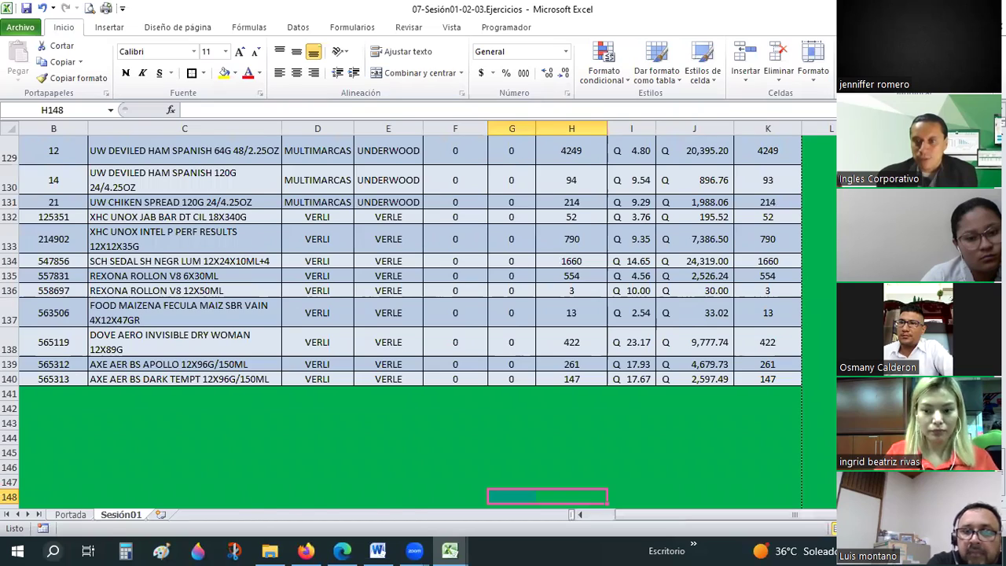
scroll(11, 135, up, 15)
scroll(11, 135, up, 20)
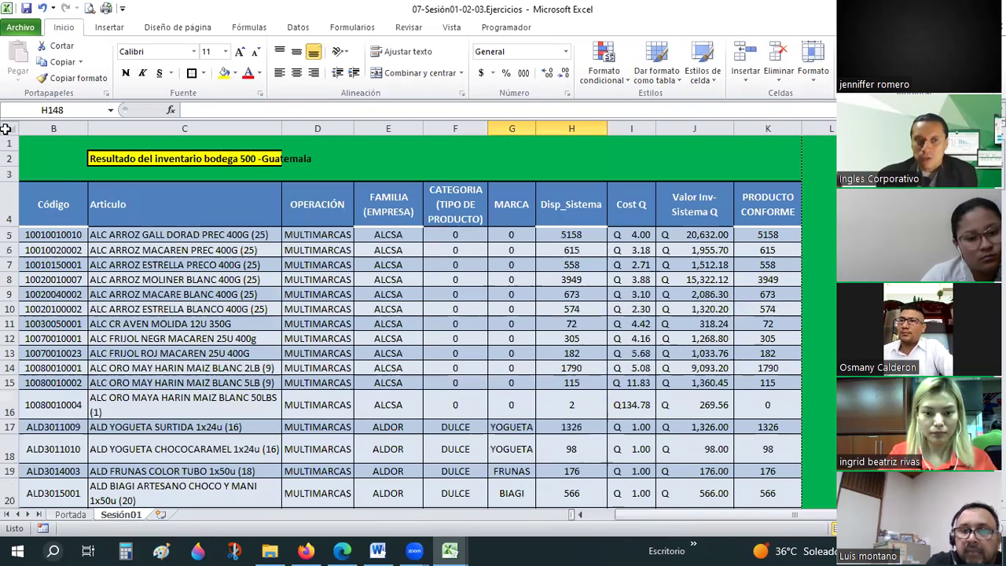
Clear the sheet's print area
click(10, 130)
scroll(240, 83, down, 2)
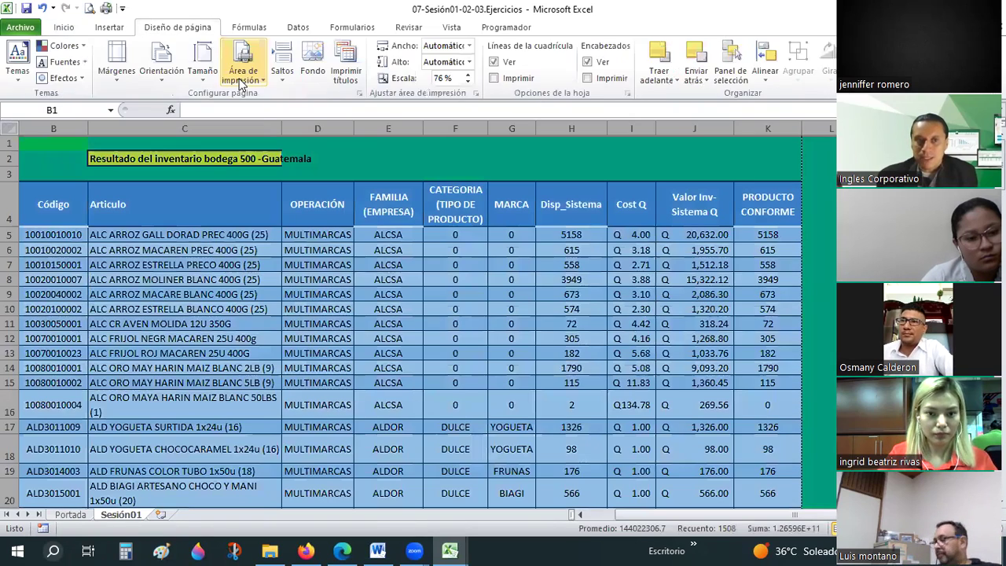
click(243, 74)
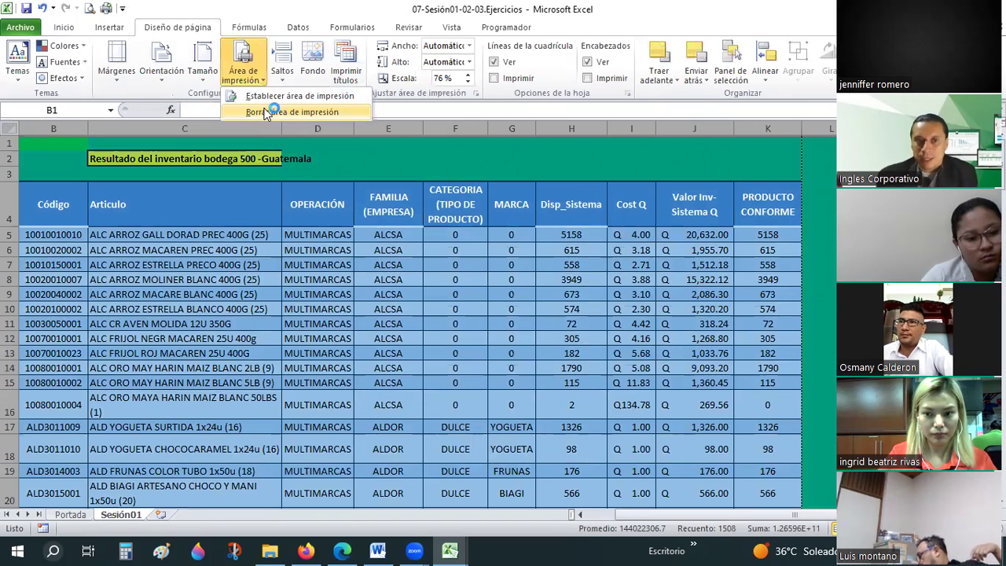
click(264, 110)
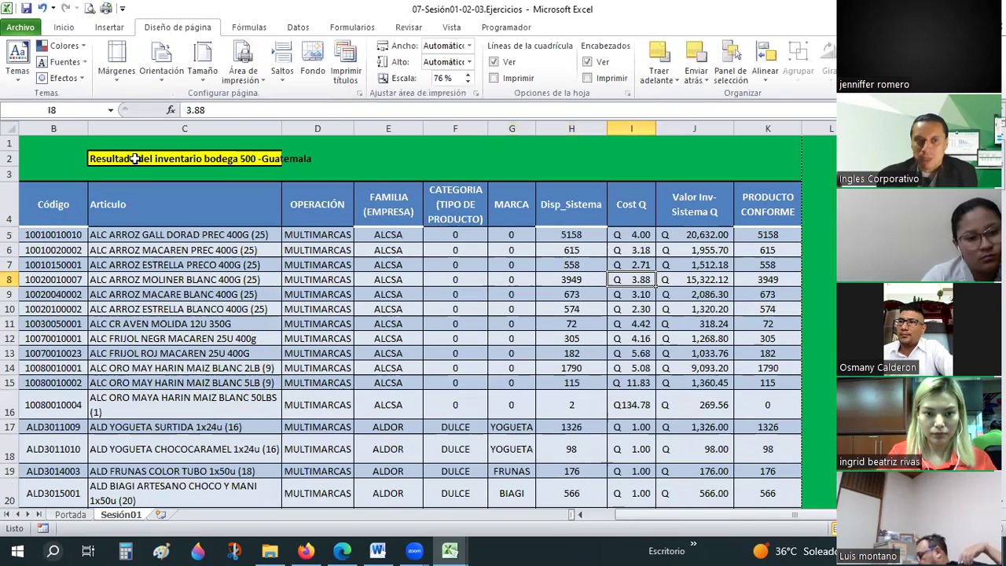
Fill title cells C2:D2 yellow and give them all borders
drag(135, 158, 311, 158)
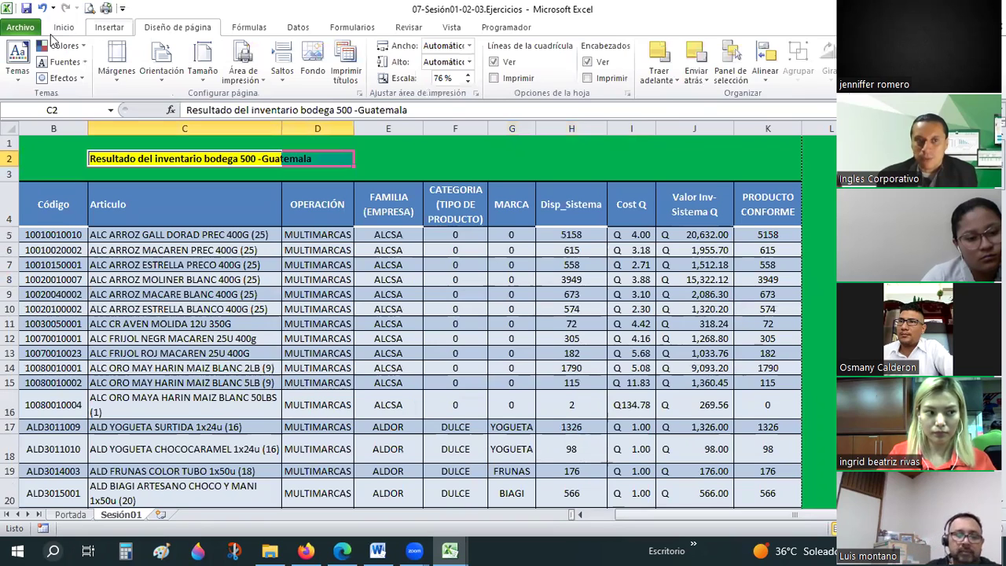
scroll(351, 84, up, 2)
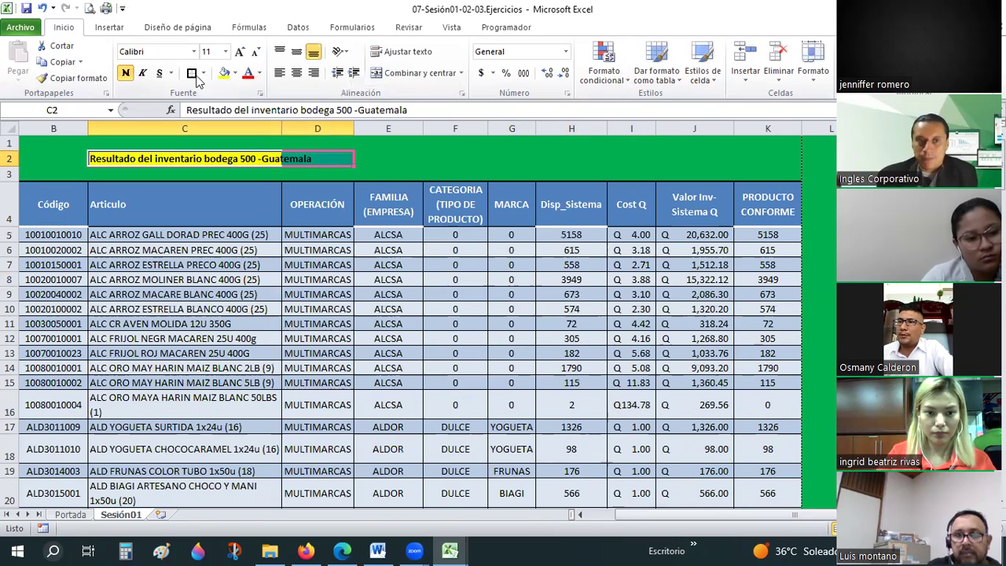
click(224, 72)
click(203, 73)
click(225, 188)
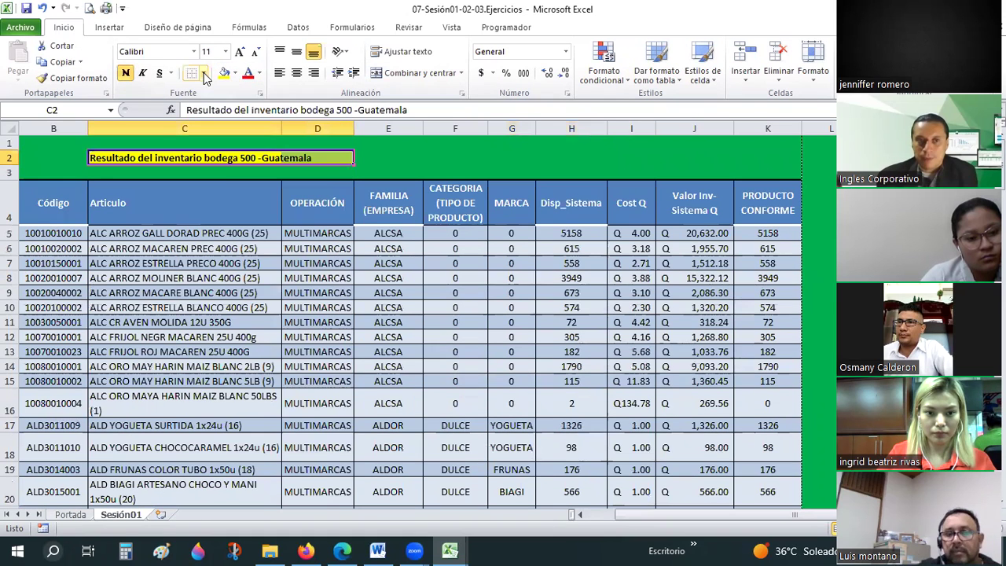
click(433, 291)
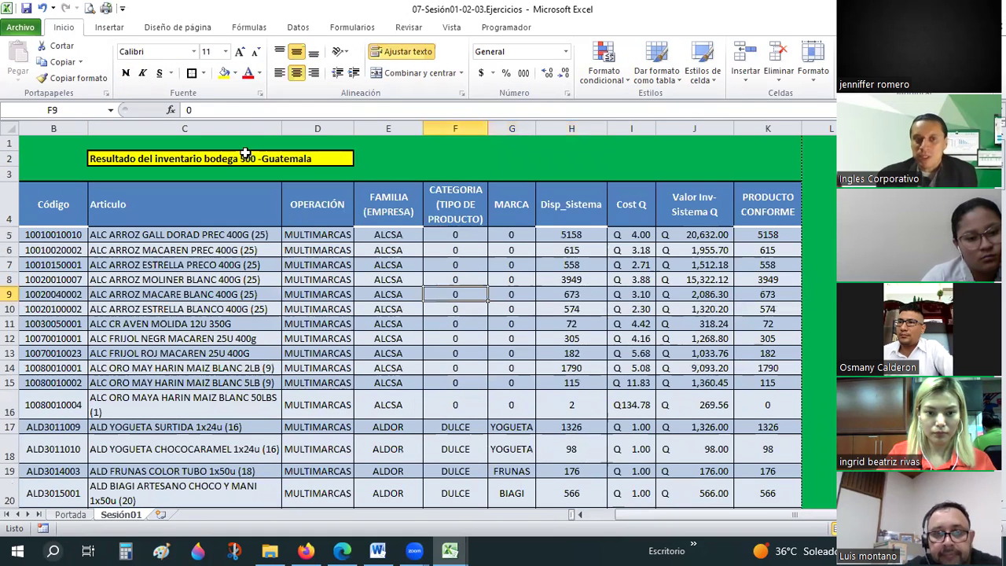
click(267, 158)
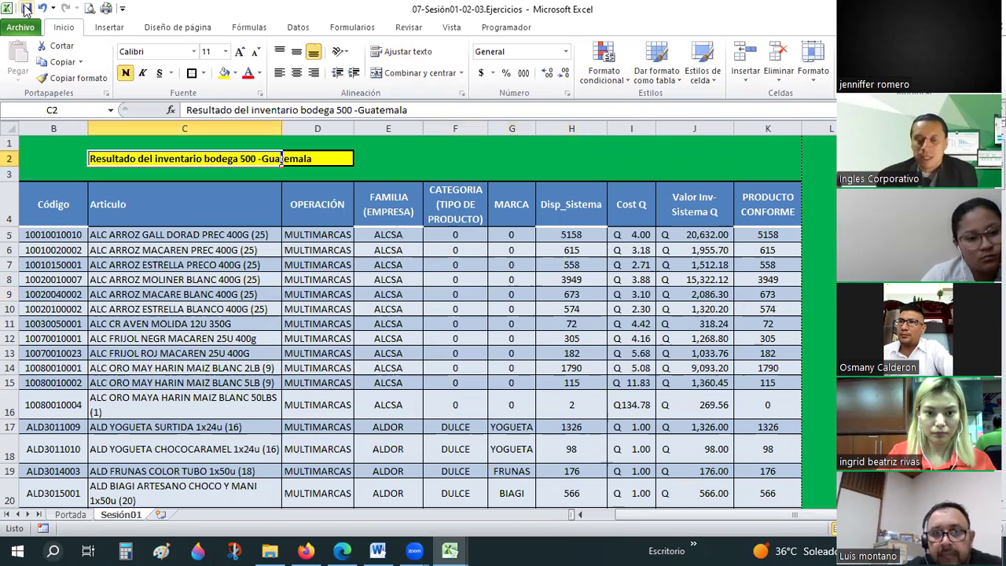
click(177, 26)
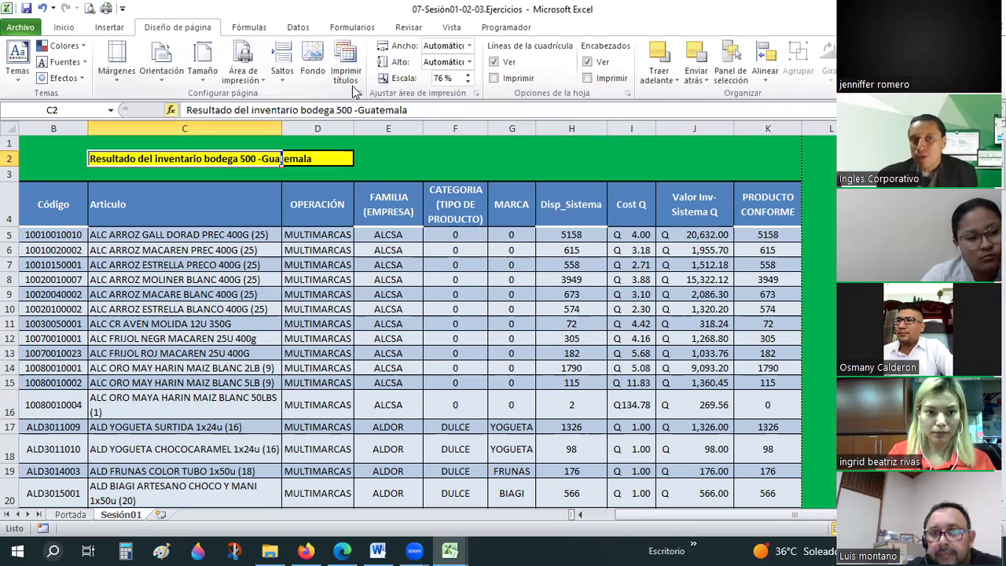
Open Page Setup and keep the print quality at 300 ppp on the Page tab
click(353, 85)
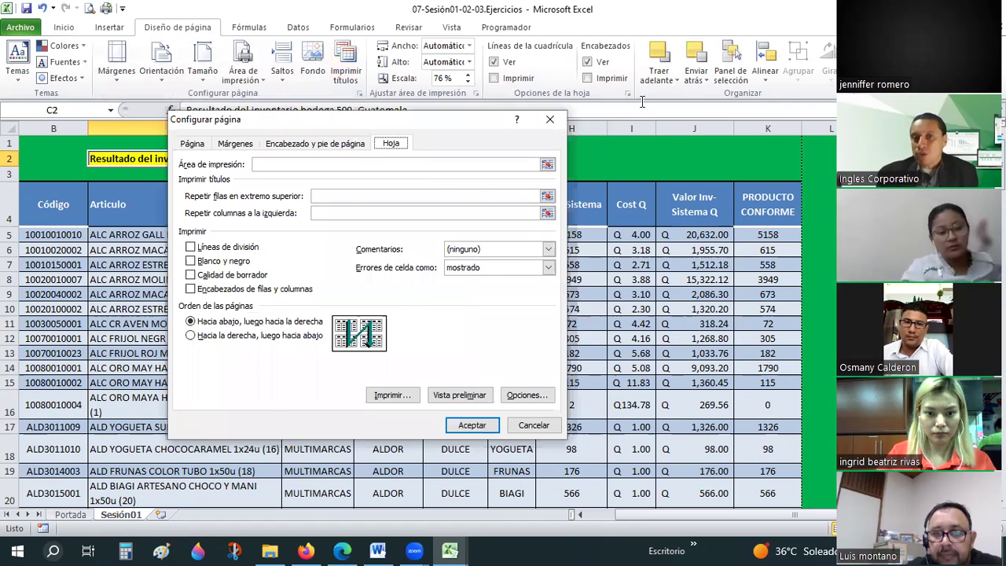
drag(507, 119, 793, 55)
click(476, 80)
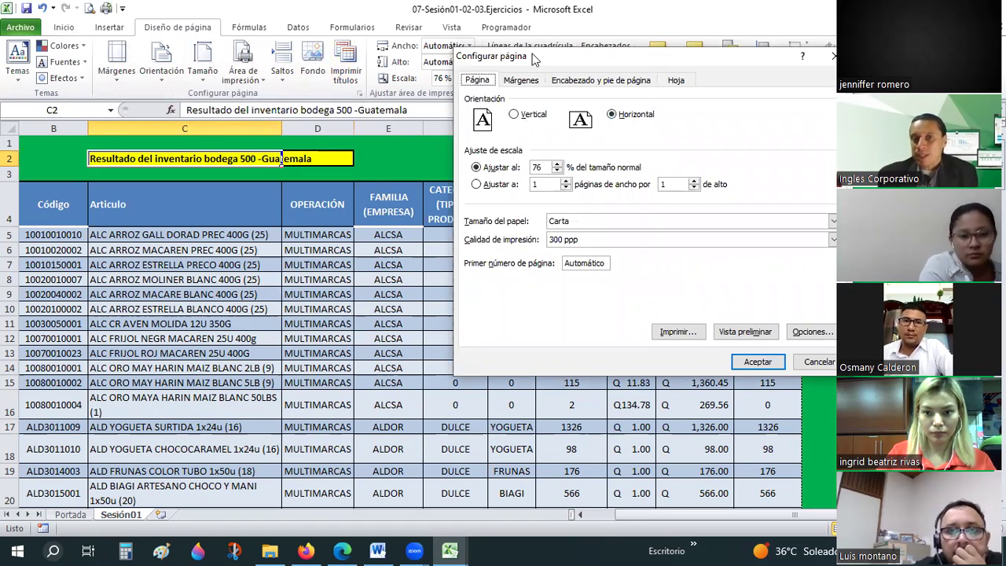
drag(534, 60, 741, 55)
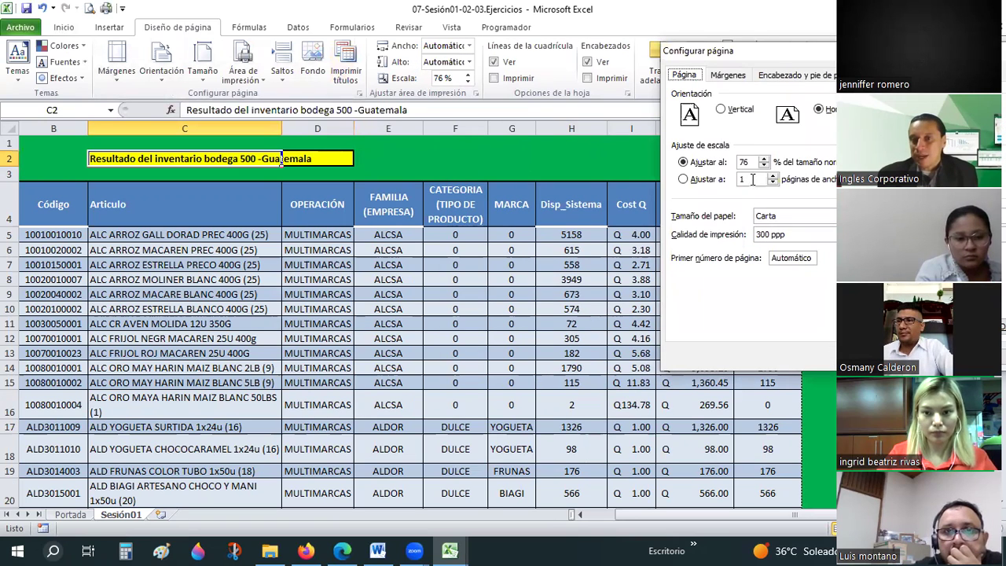
drag(810, 40, 722, 11)
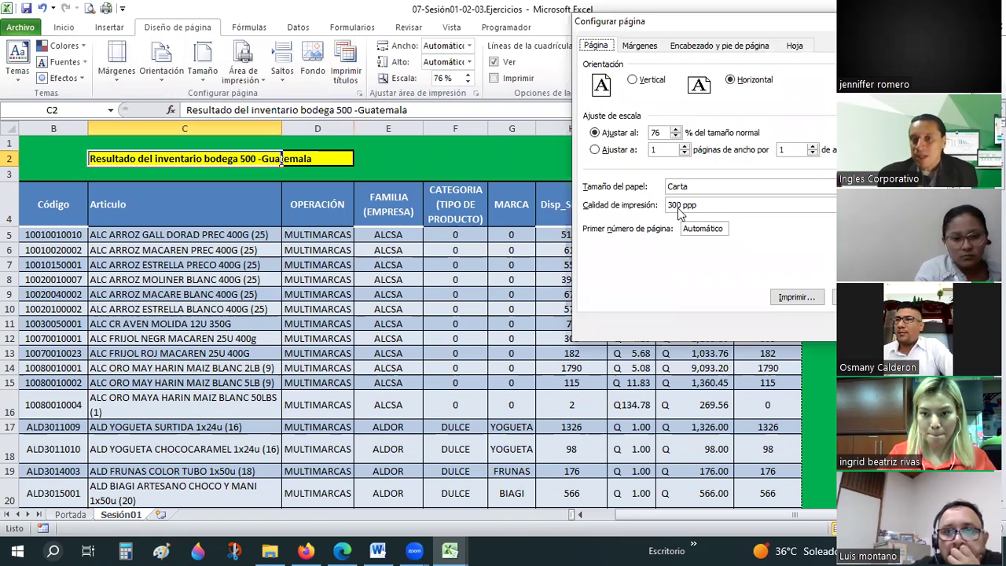
click(711, 206)
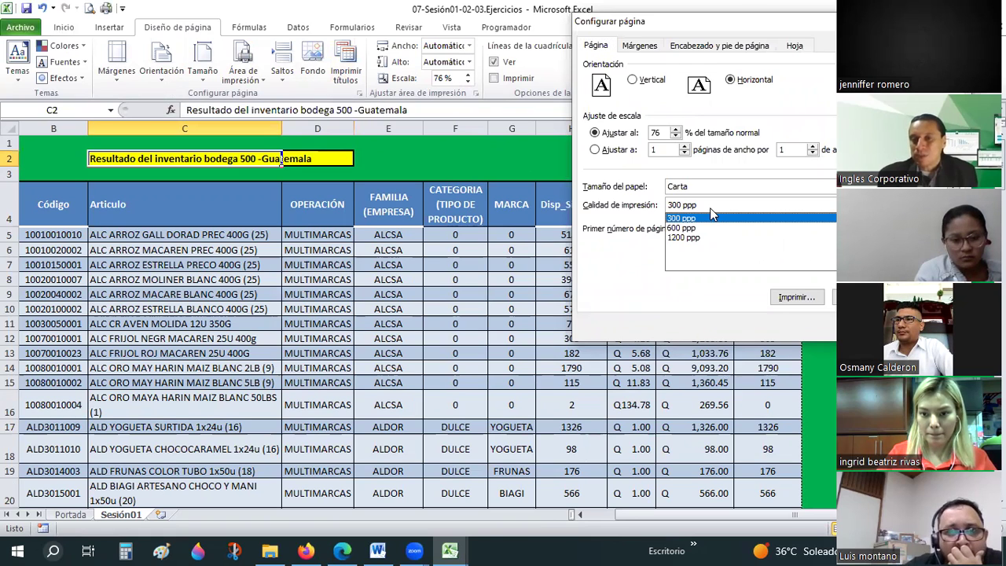
click(710, 210)
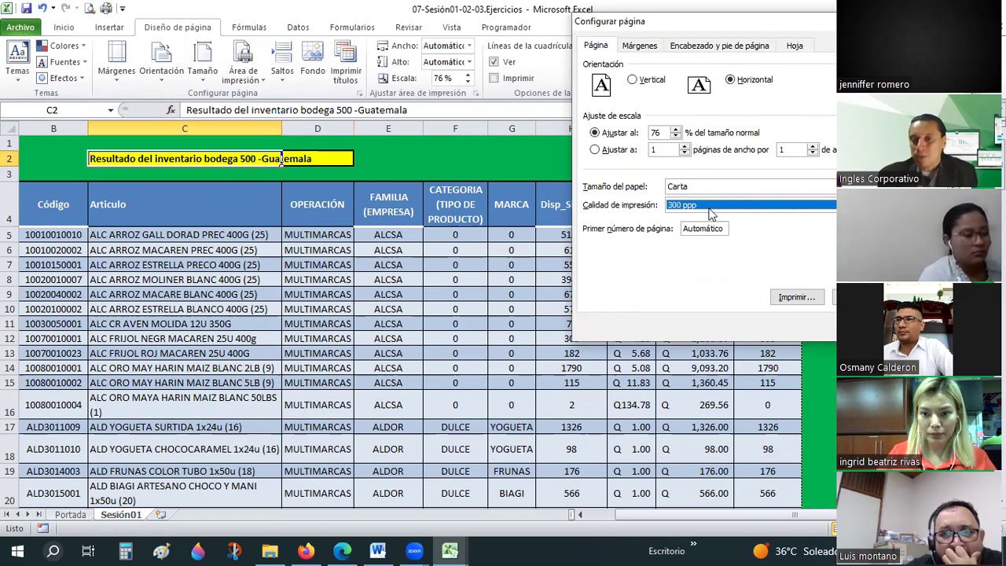
Turn horizontal and vertical centring on, then off again, and close Page Setup
click(652, 49)
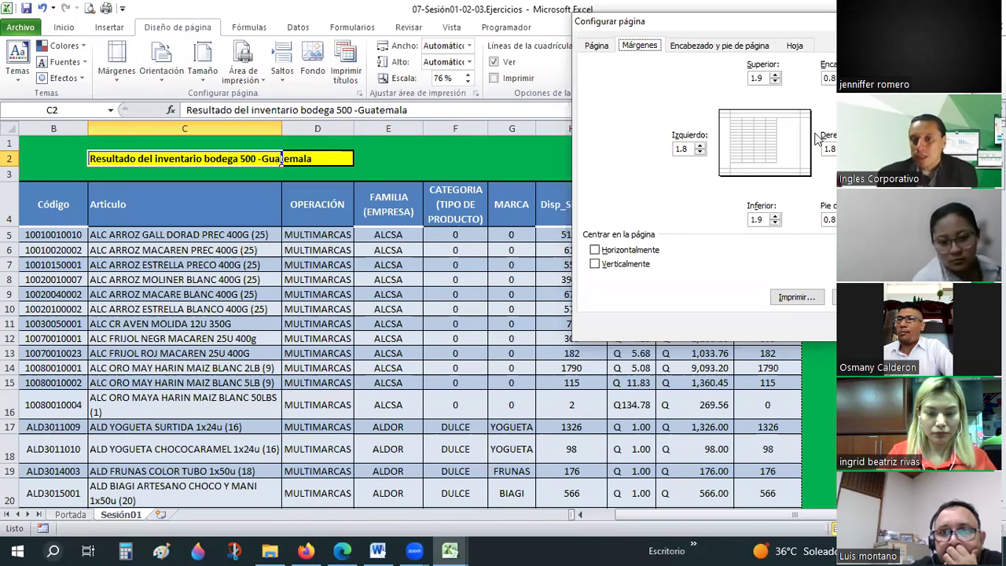
click(611, 266)
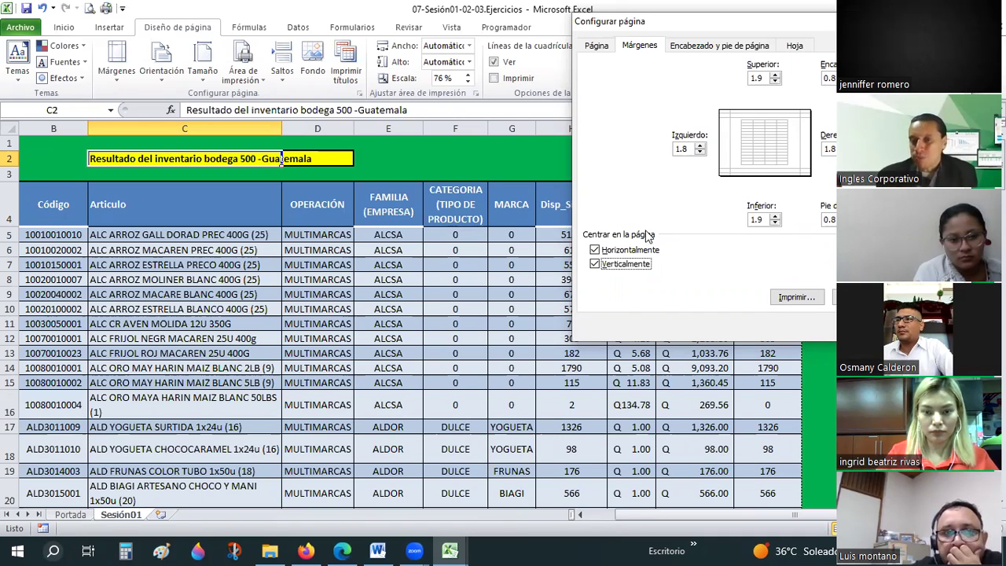
click(637, 252)
click(633, 267)
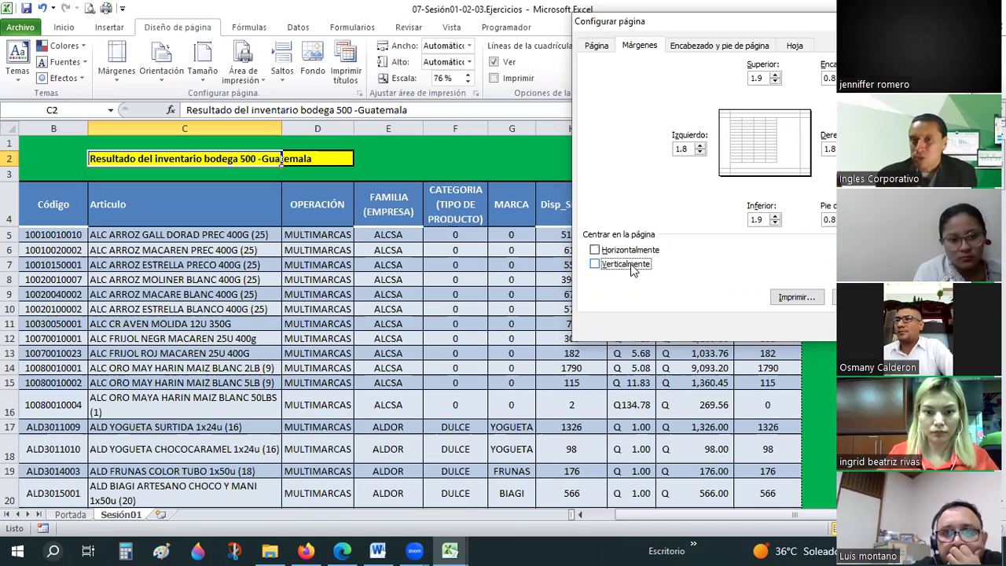
click(698, 47)
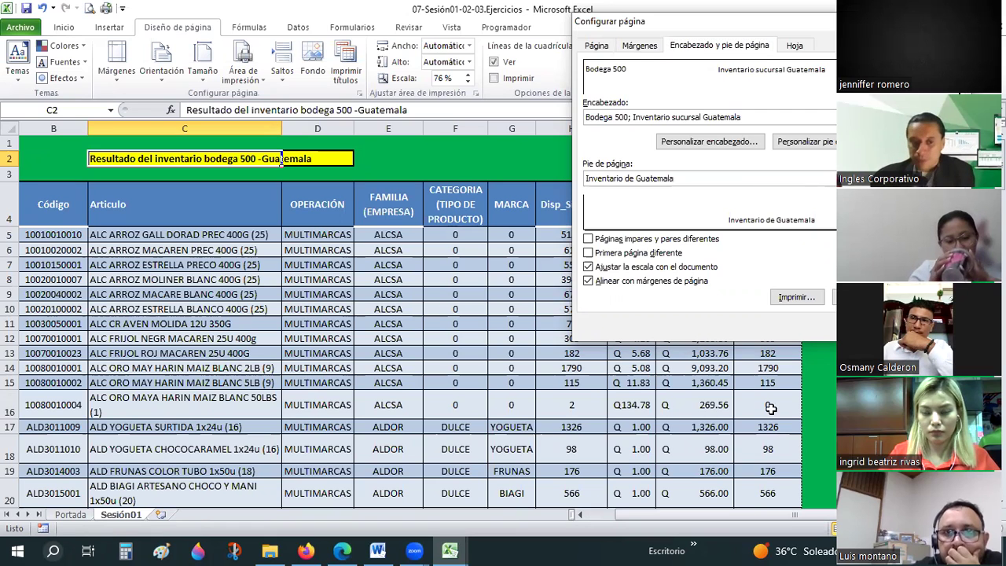
key(Return)
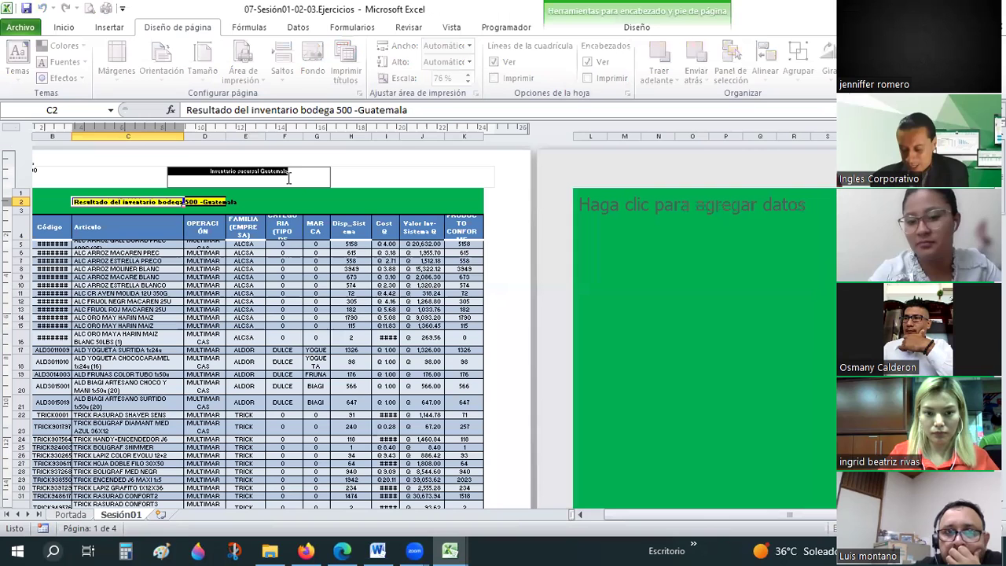
Exit header editing and switch the sheet back to Normal view
click(291, 312)
scroll(290, 405, down, 4)
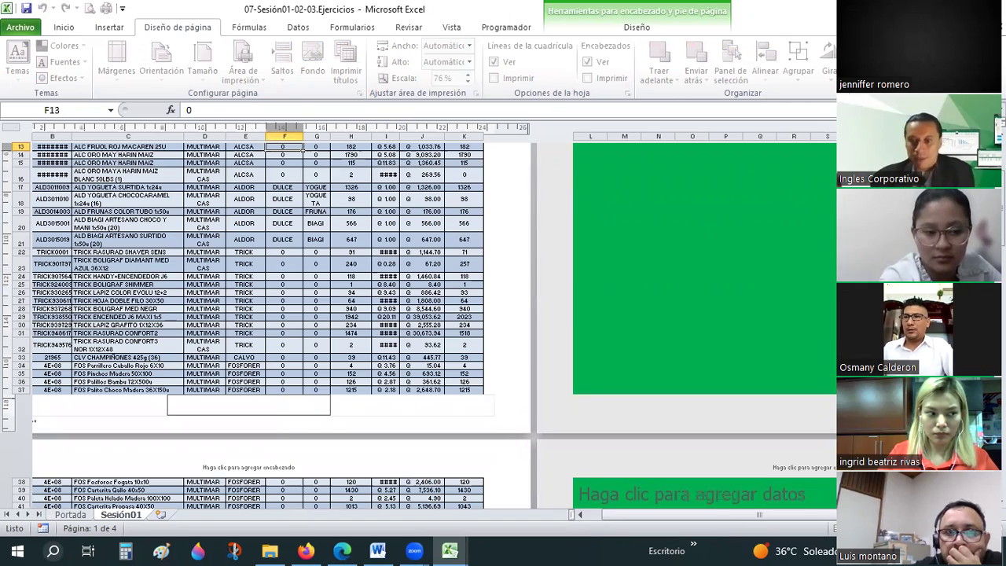
click(720, 314)
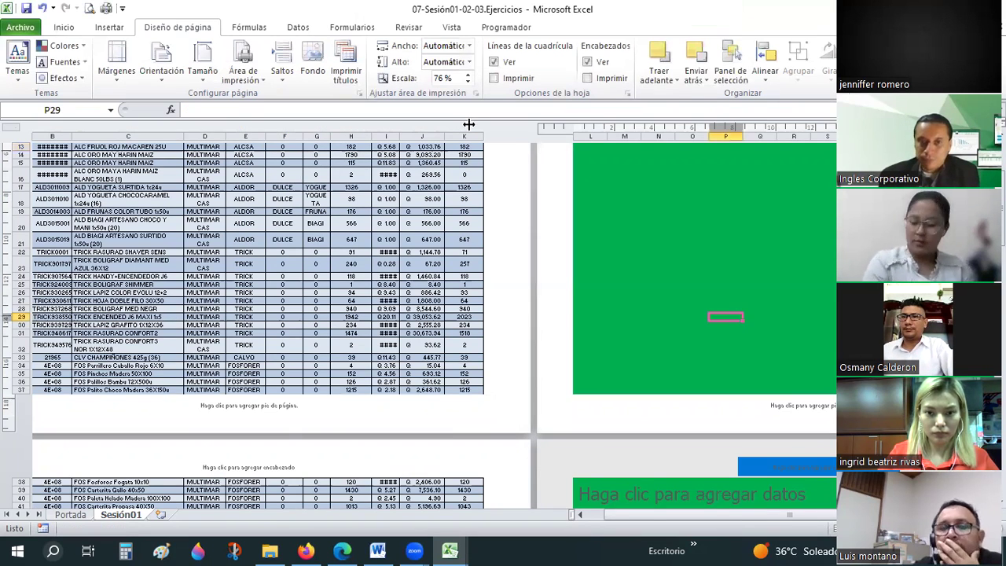
click(862, 528)
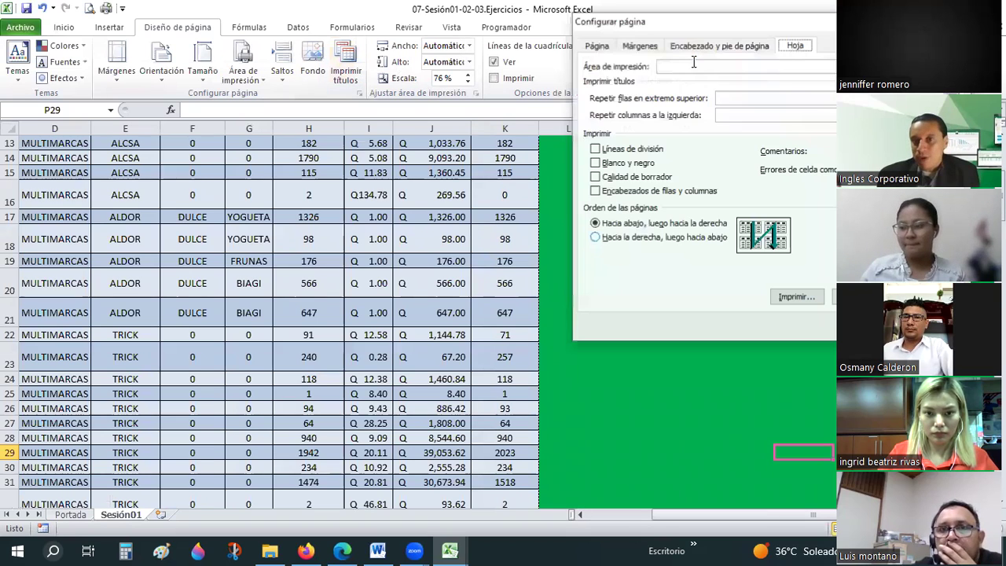
Open Page Setup's custom header editor to add a picture on the left
click(689, 45)
drag(702, 30, 327, 44)
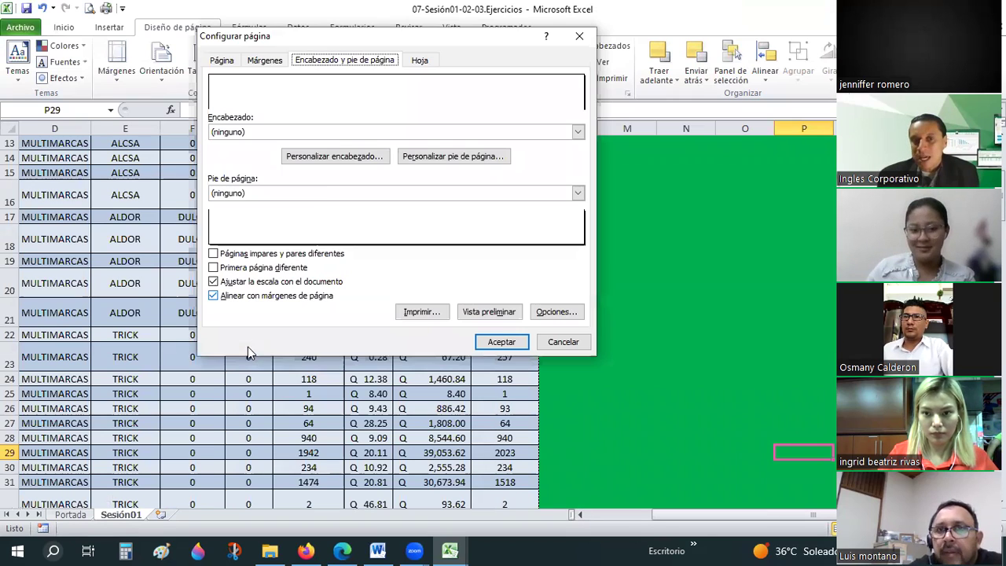
click(337, 162)
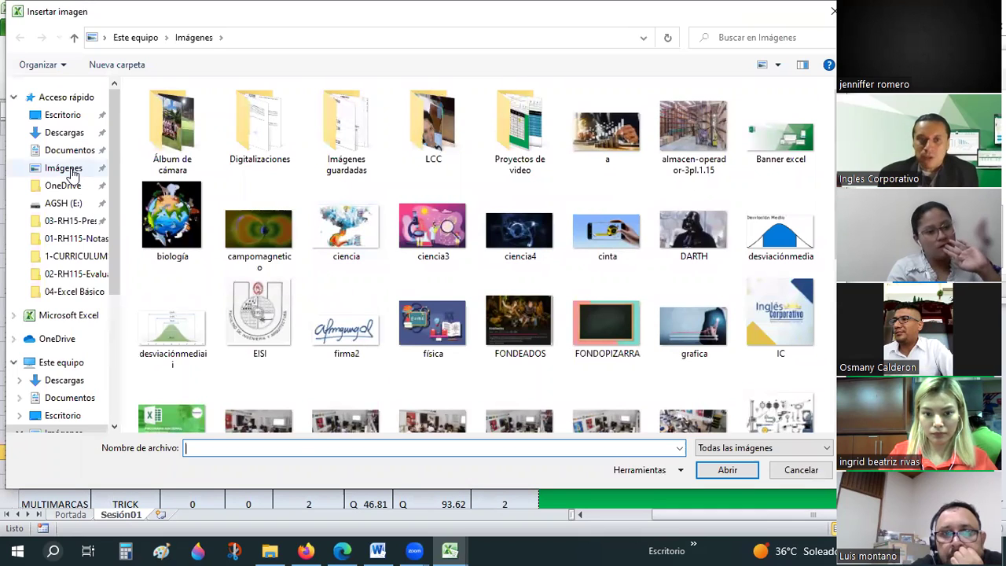
Put the '13. Medios de contacto' image left and 'Inventario de bodega Guatemala' centred in the header
click(71, 173)
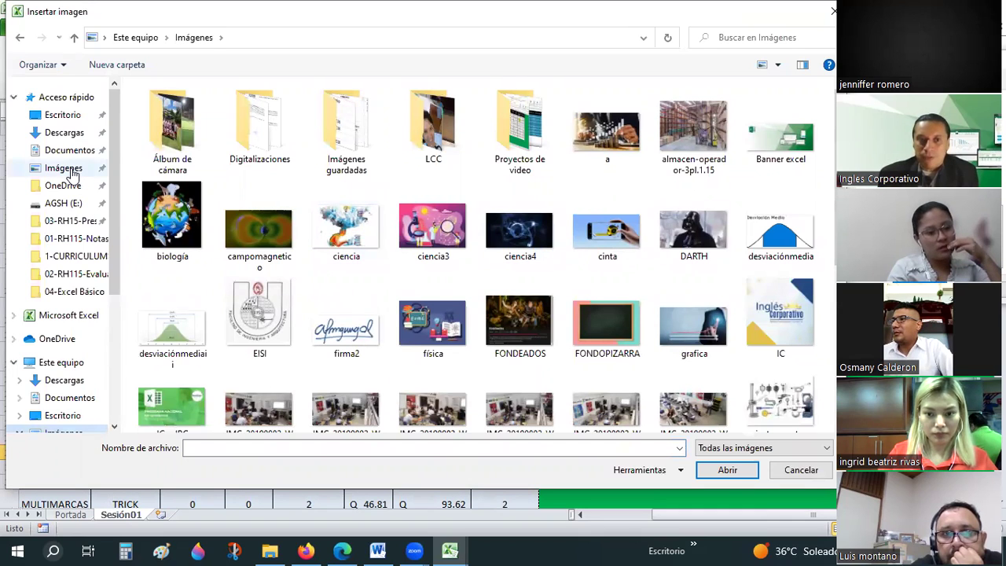
click(332, 128)
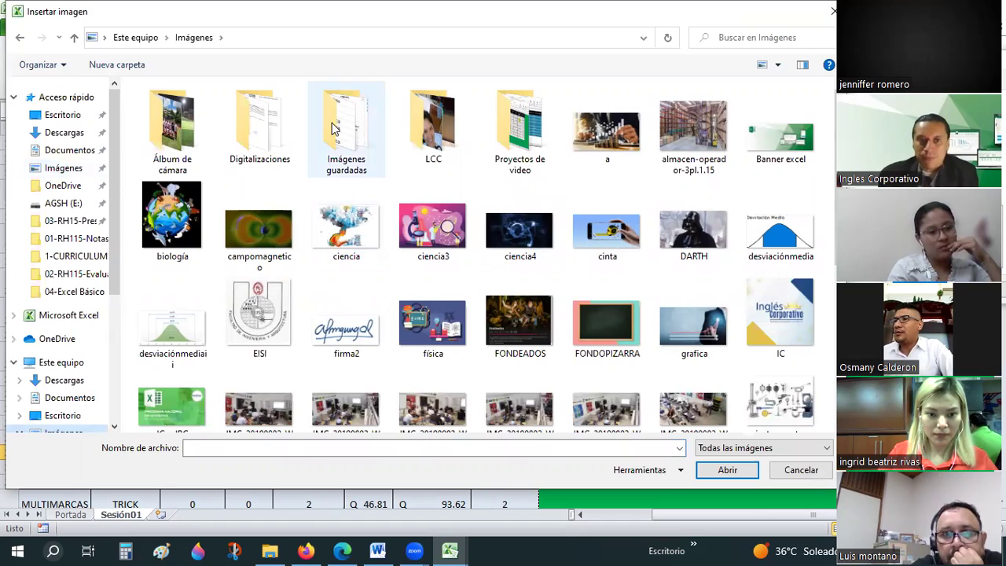
double_click(332, 128)
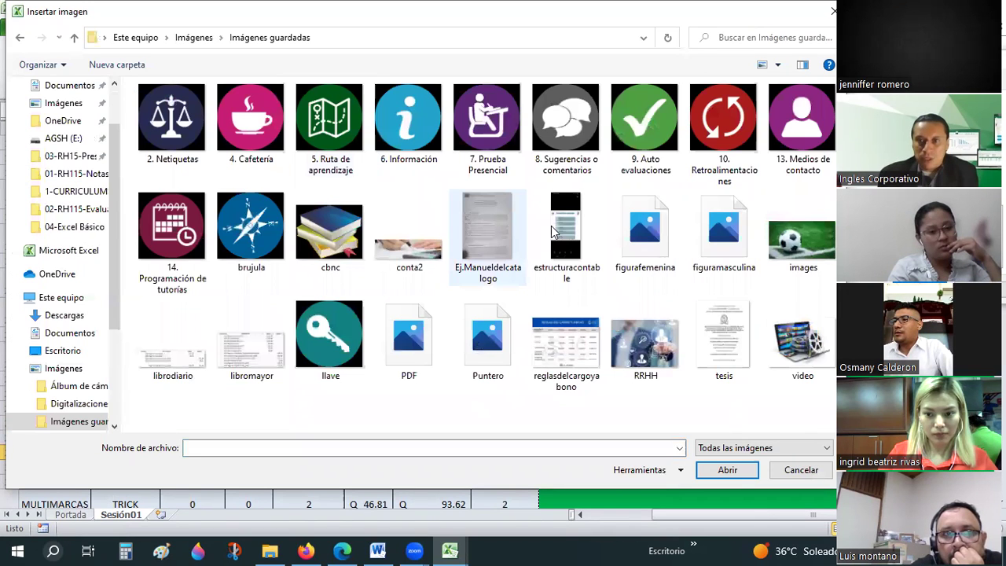
double_click(799, 118)
text(Inventario de bo)
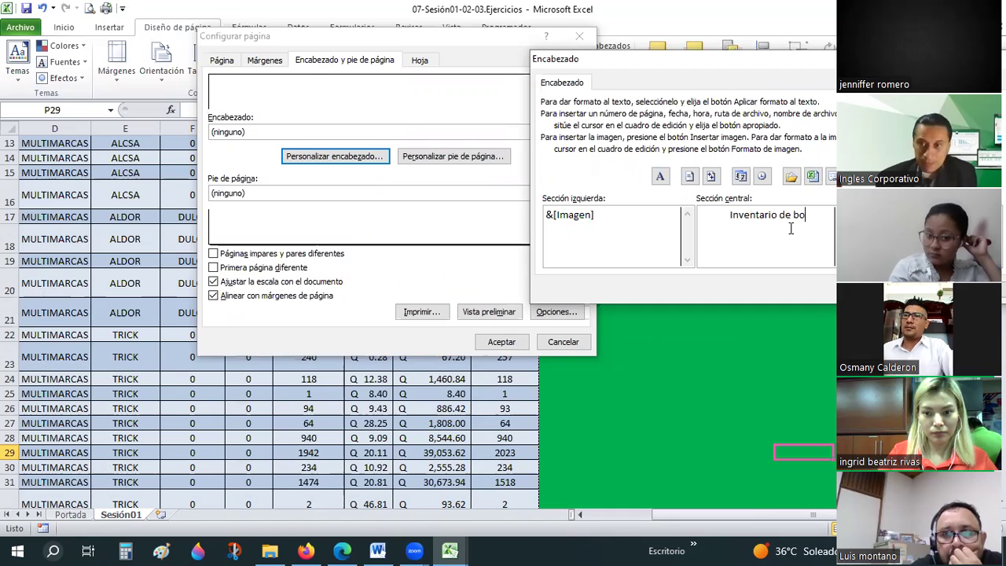
text(dega Gu)
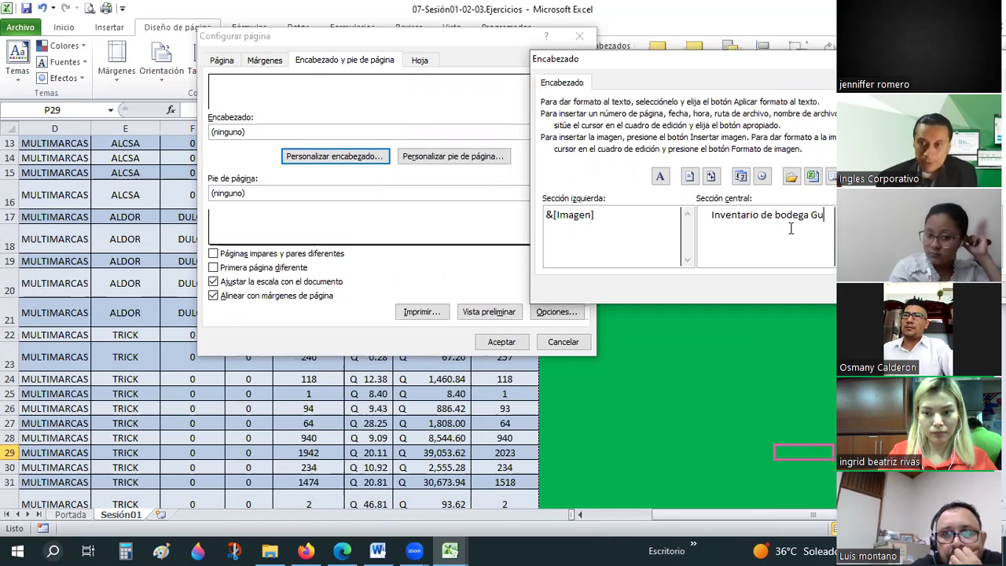
text(atemala)
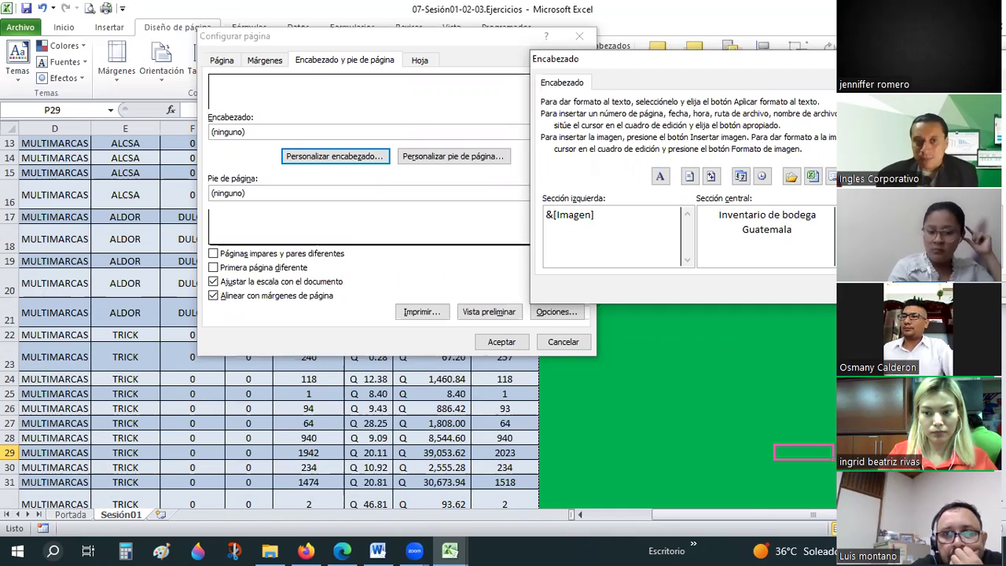
key(Return)
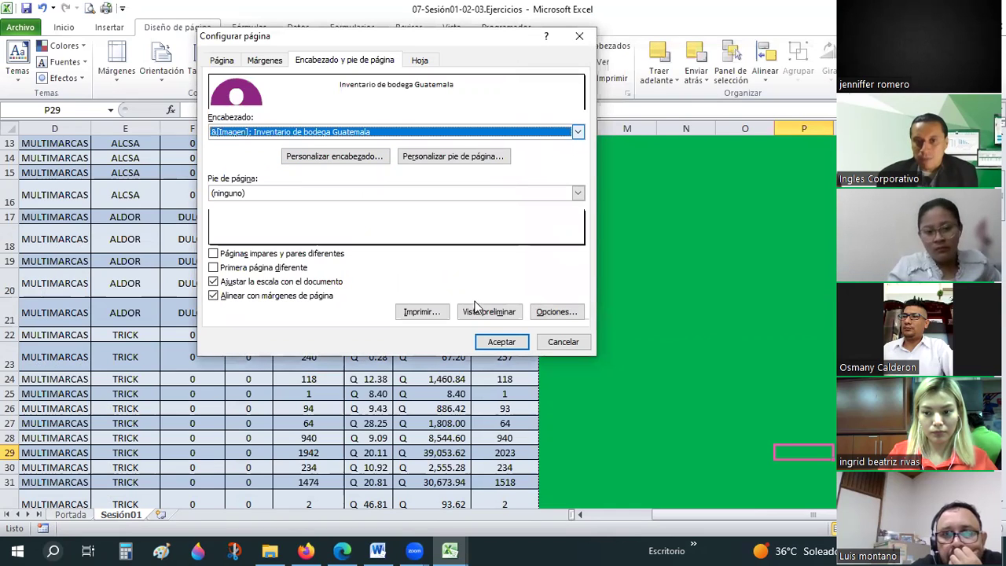
In print preview, drag the top margin down so the header picture clears the table
click(493, 313)
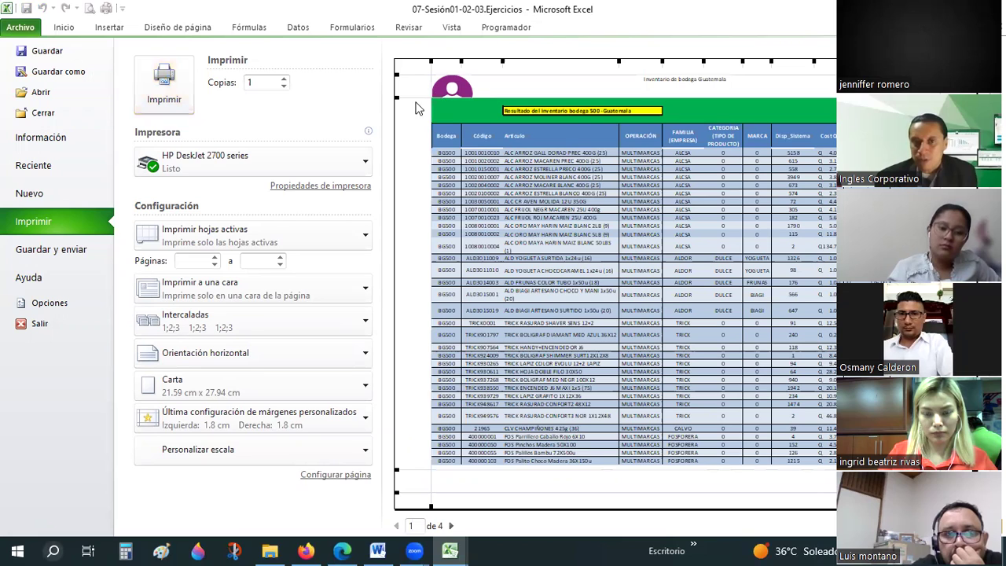
drag(417, 97, 413, 124)
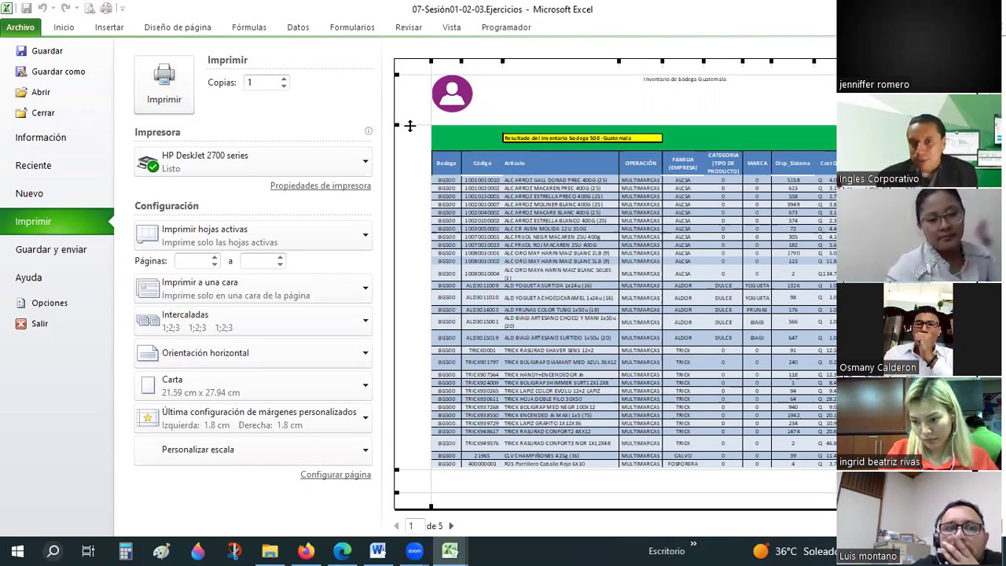
drag(414, 126, 414, 120)
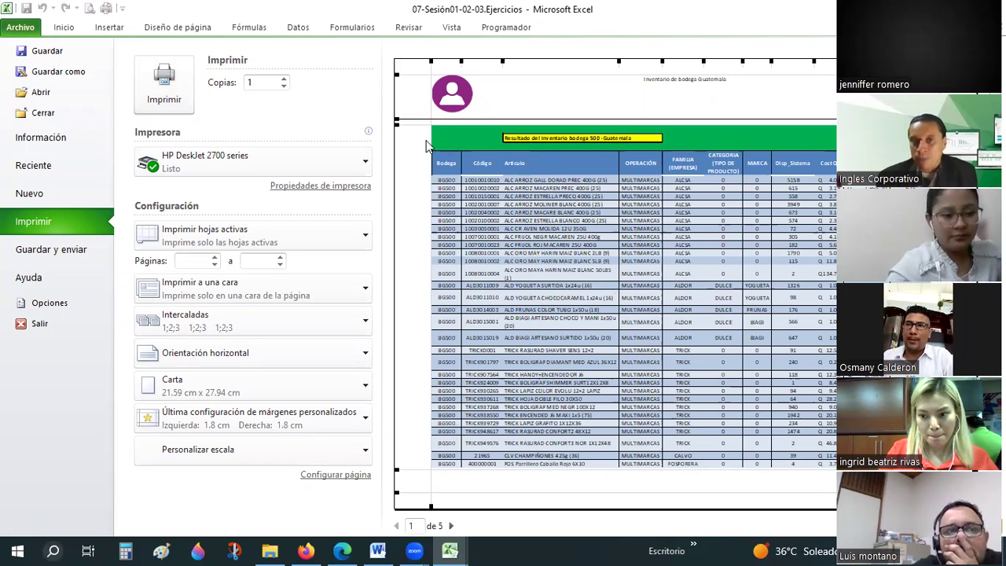
Set a centred custom footer reading '&[Página] de &[Páginas]'
key(Escape)
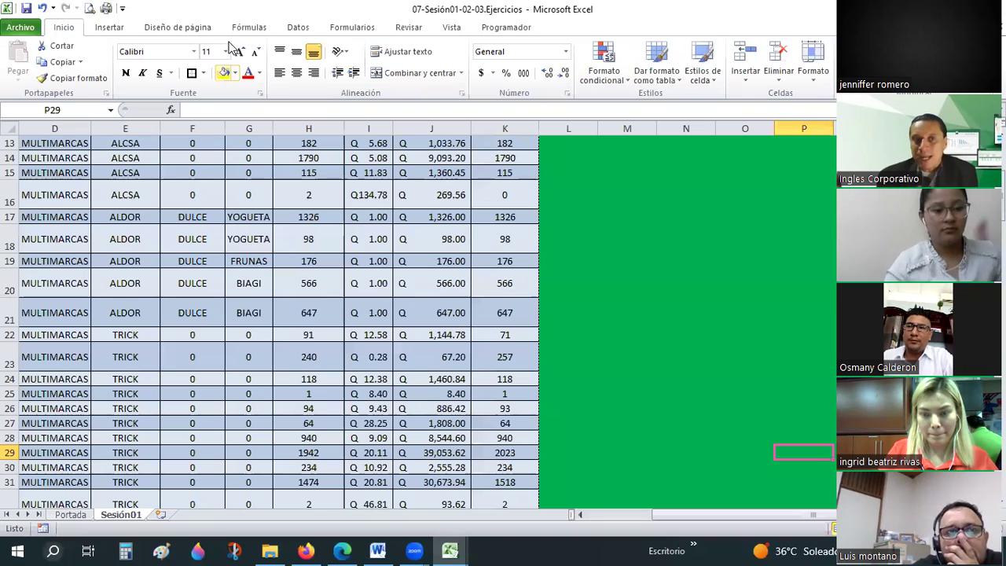
click(187, 30)
click(340, 59)
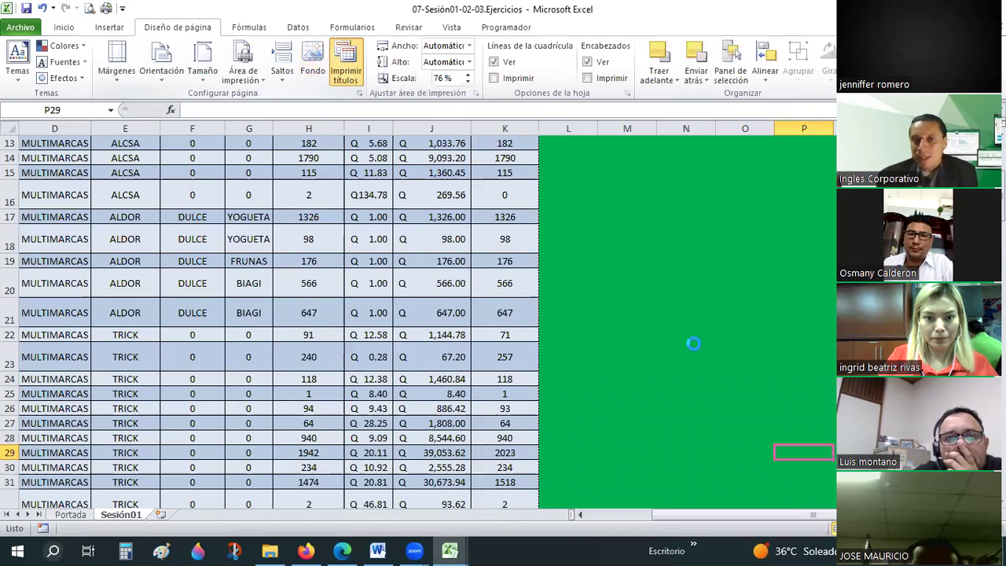
click(352, 60)
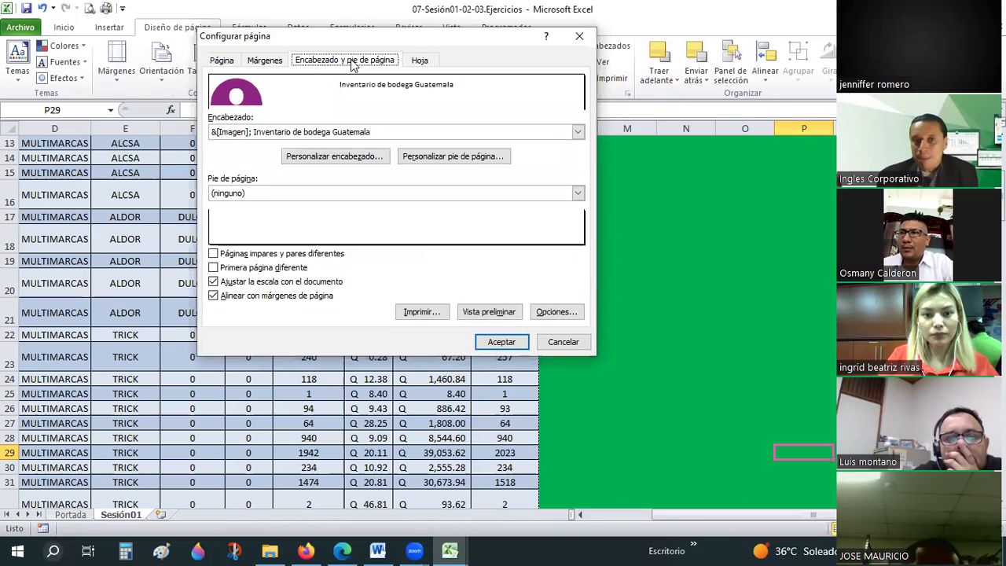
click(453, 157)
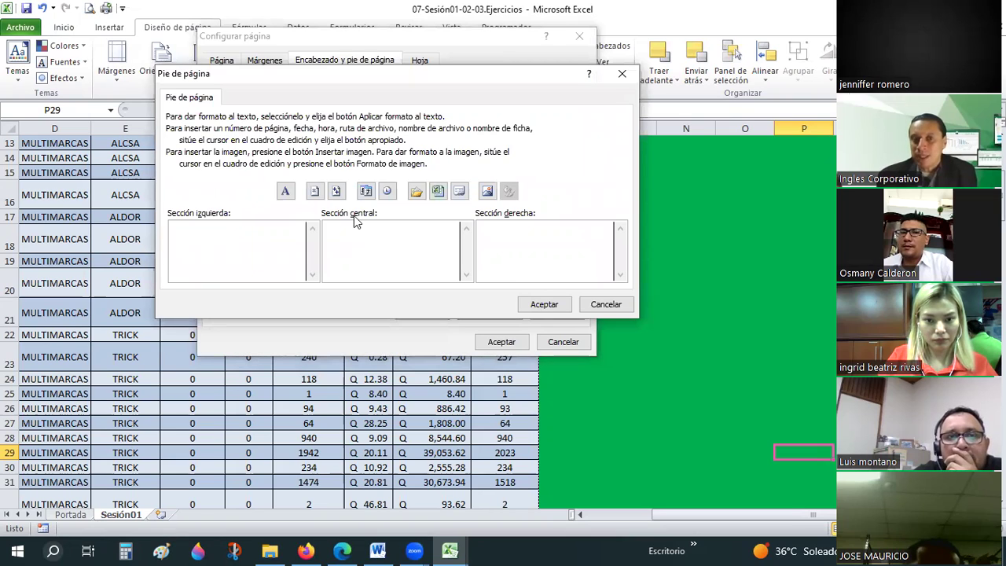
click(311, 193)
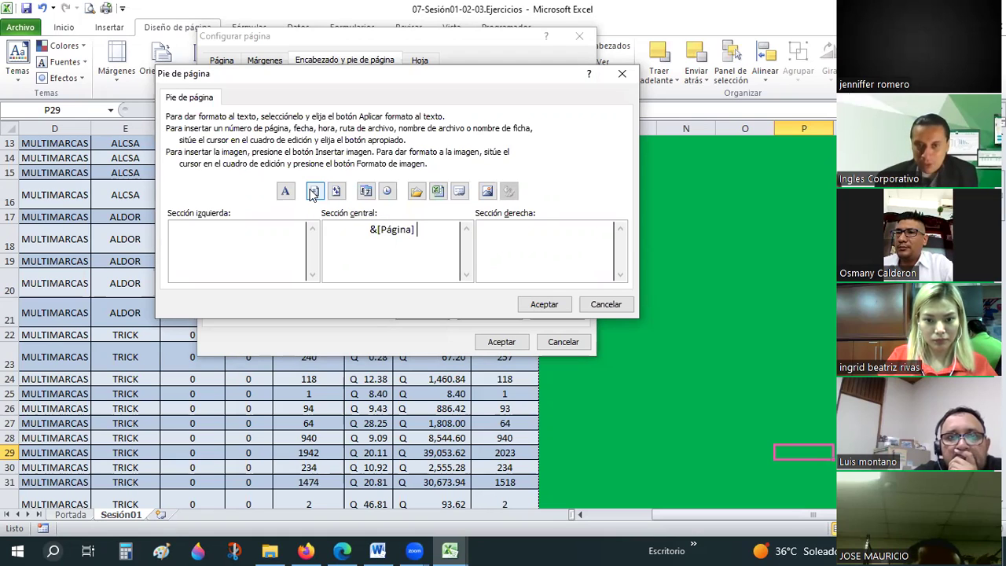
text(de)
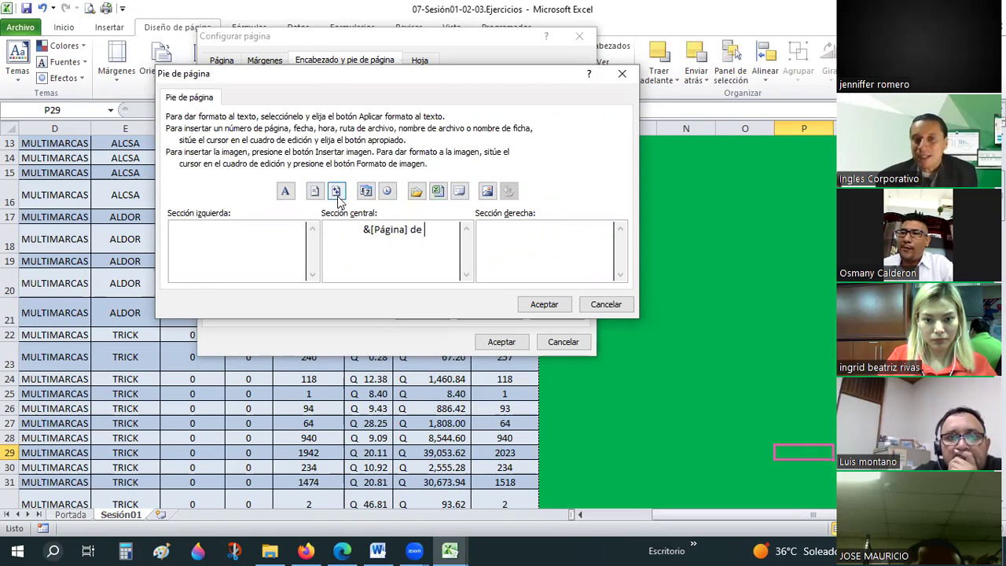
click(336, 192)
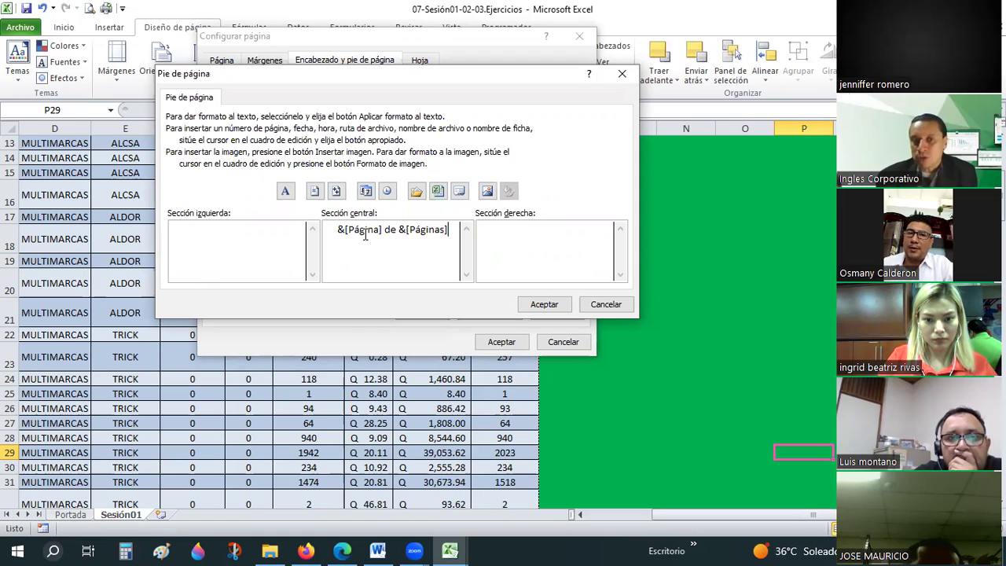
click(544, 305)
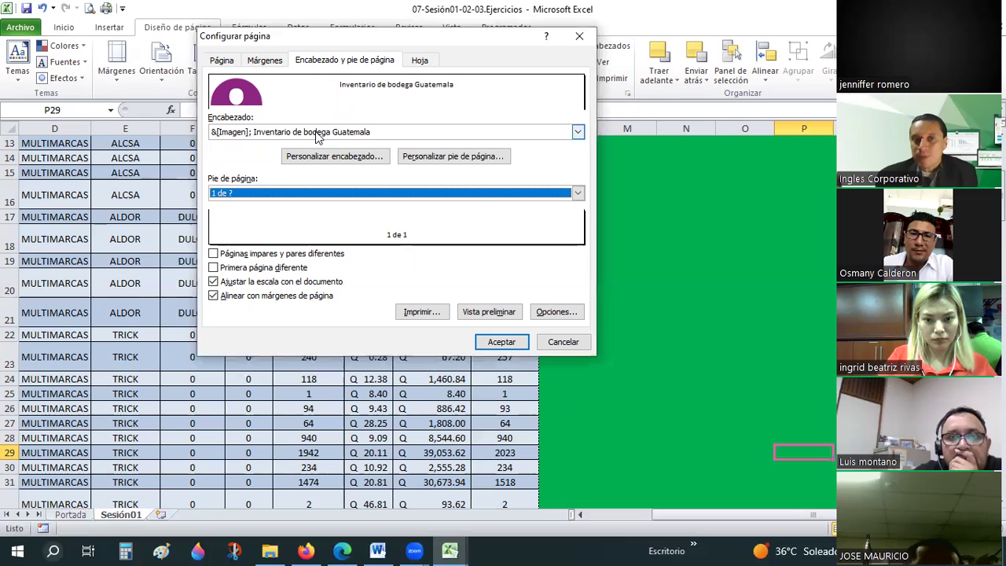
Select rows 1–4 as the rows to repeat at top ($1:$4) and accept Page Setup
click(420, 60)
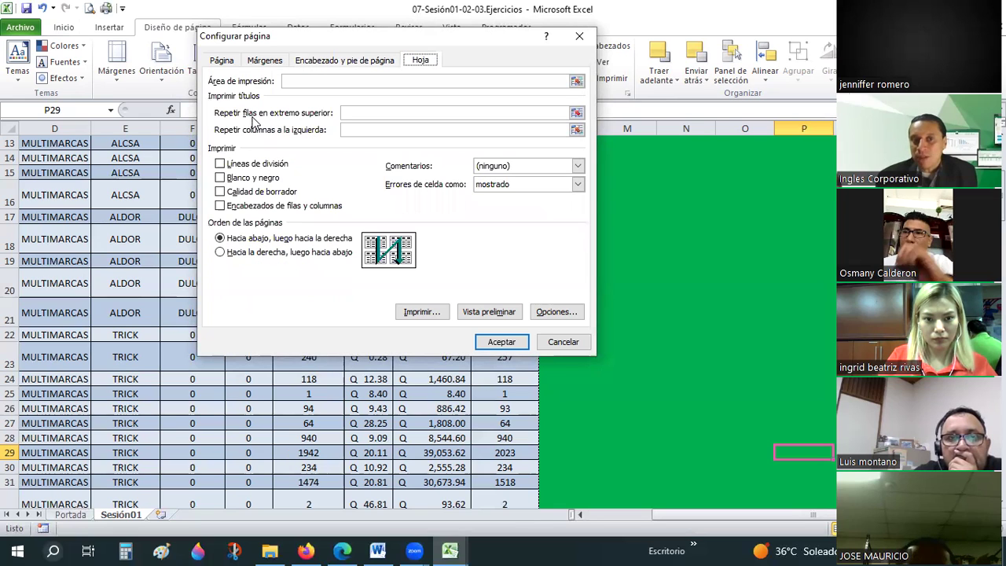
click(577, 113)
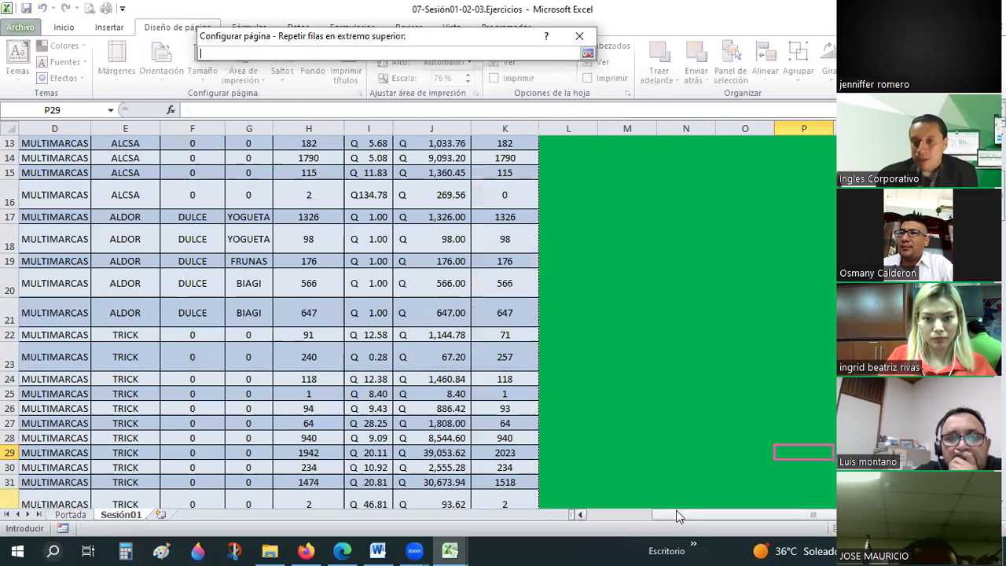
scroll(424, 314, left, 3)
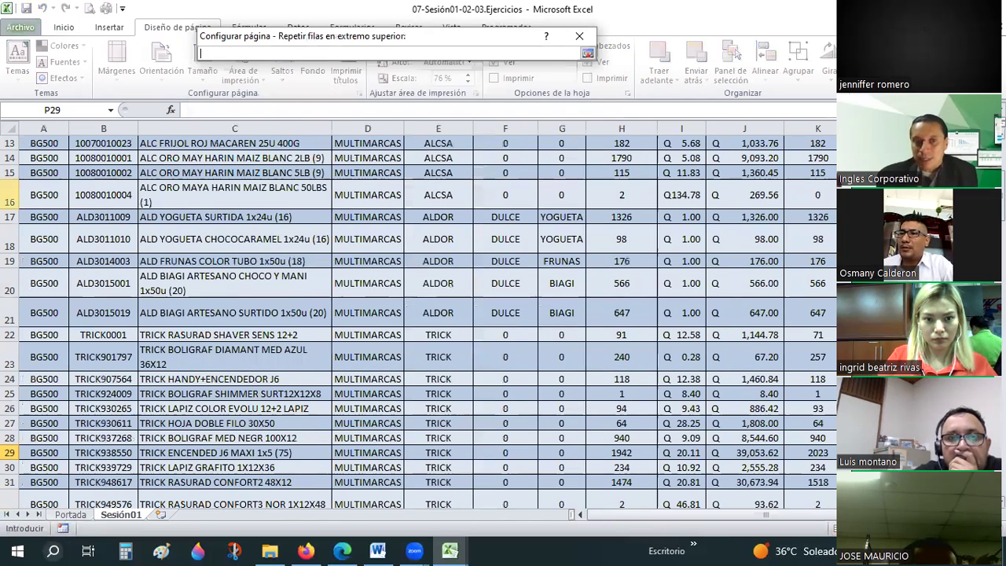
scroll(424, 314, up, 4)
drag(11, 143, 11, 207)
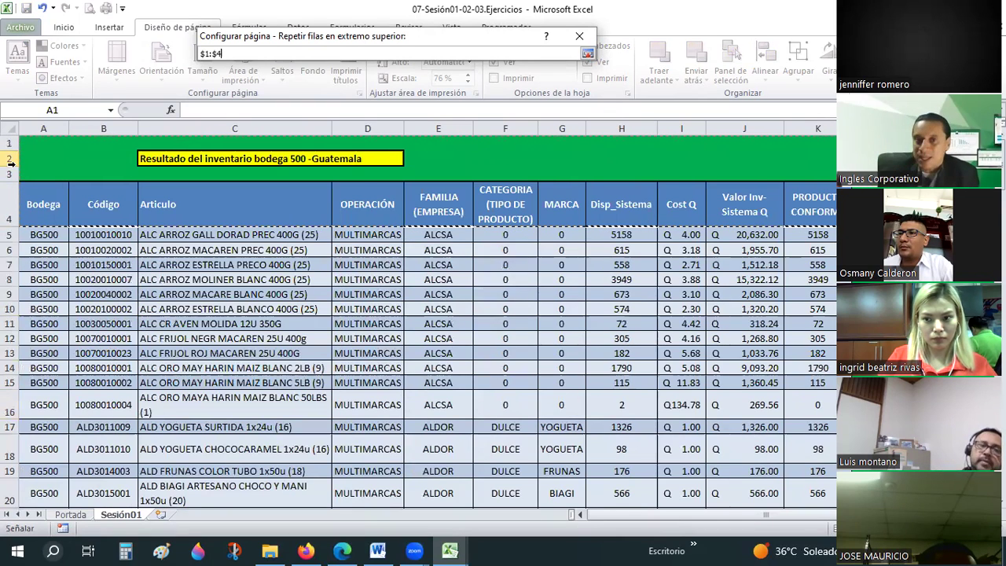
click(581, 53)
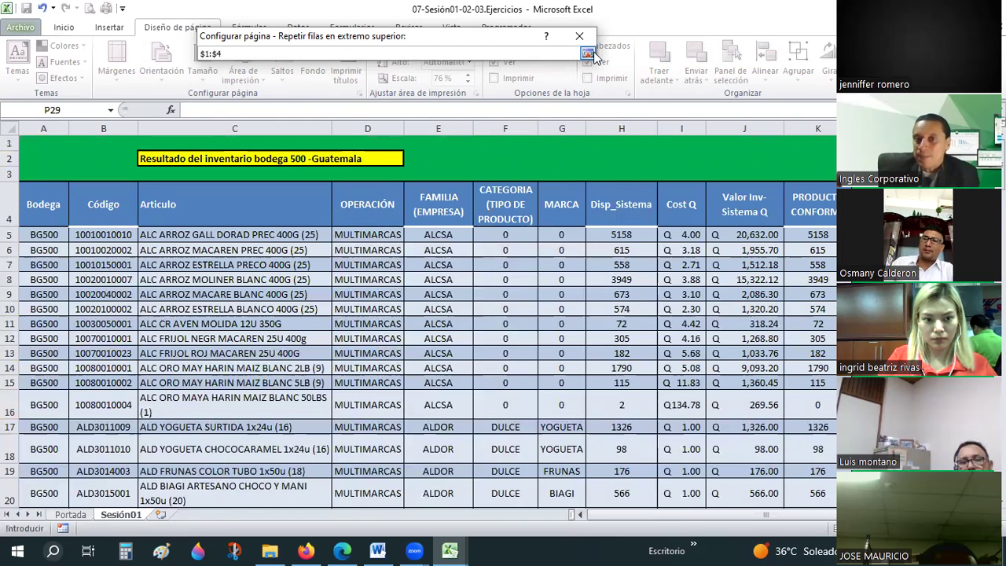
key(Return)
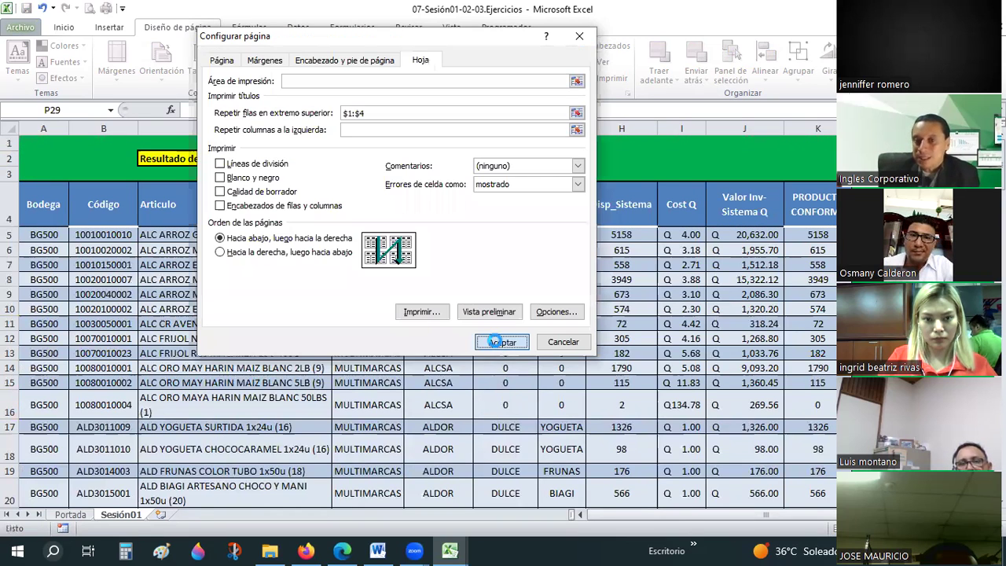
click(495, 340)
click(494, 340)
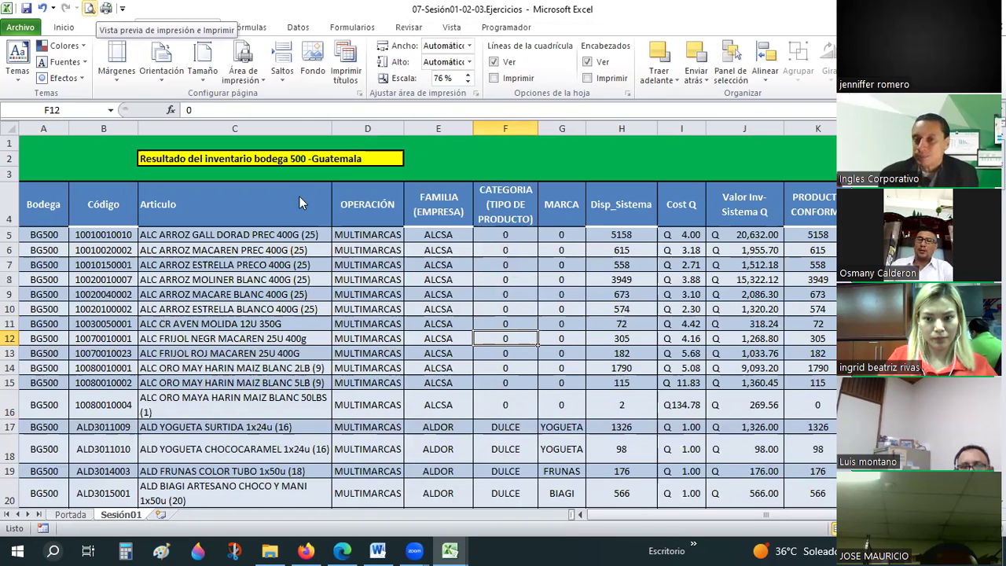
click(98, 10)
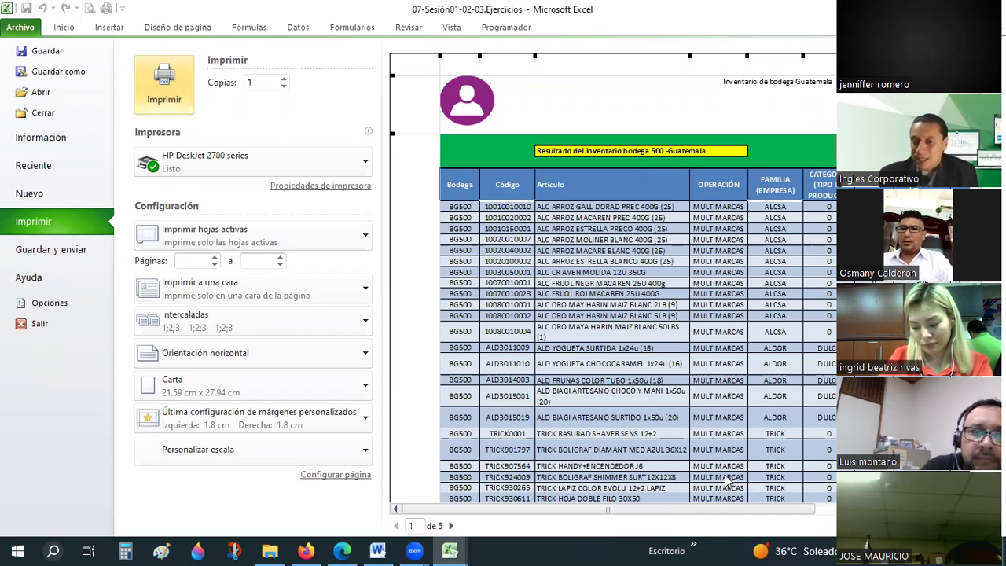
scroll(726, 481, down, 3)
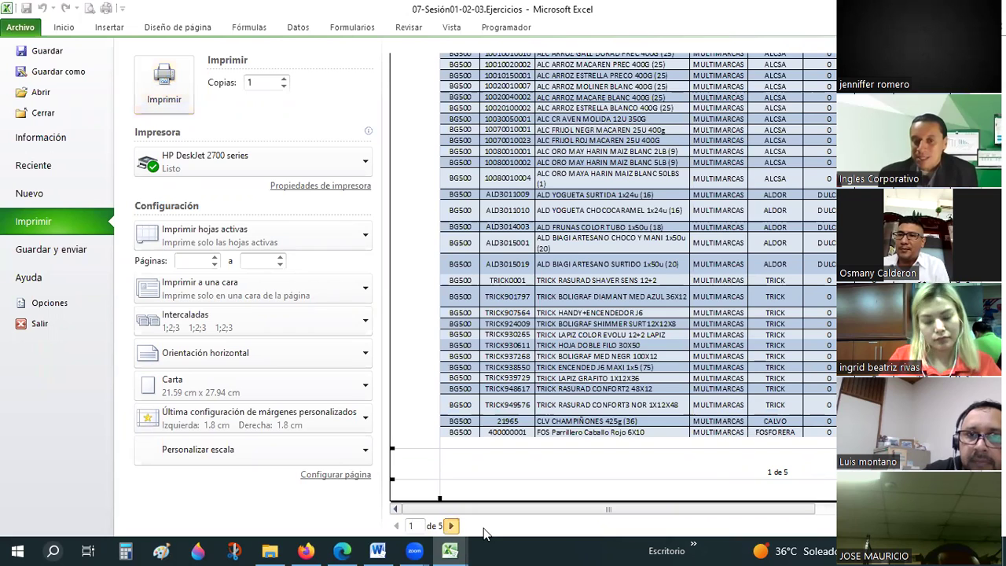
scroll(831, 315, down, 1)
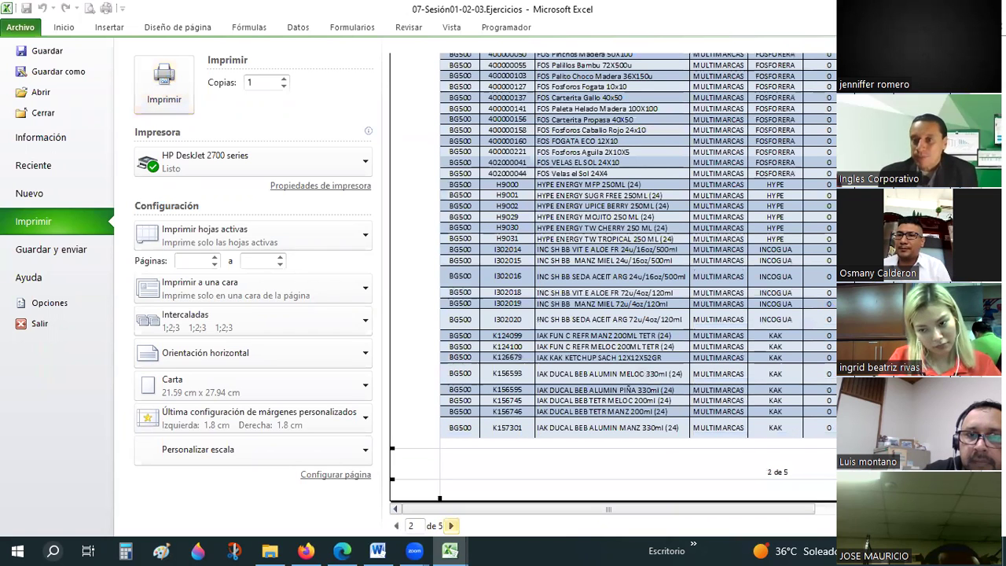
scroll(582, 112, up, 1)
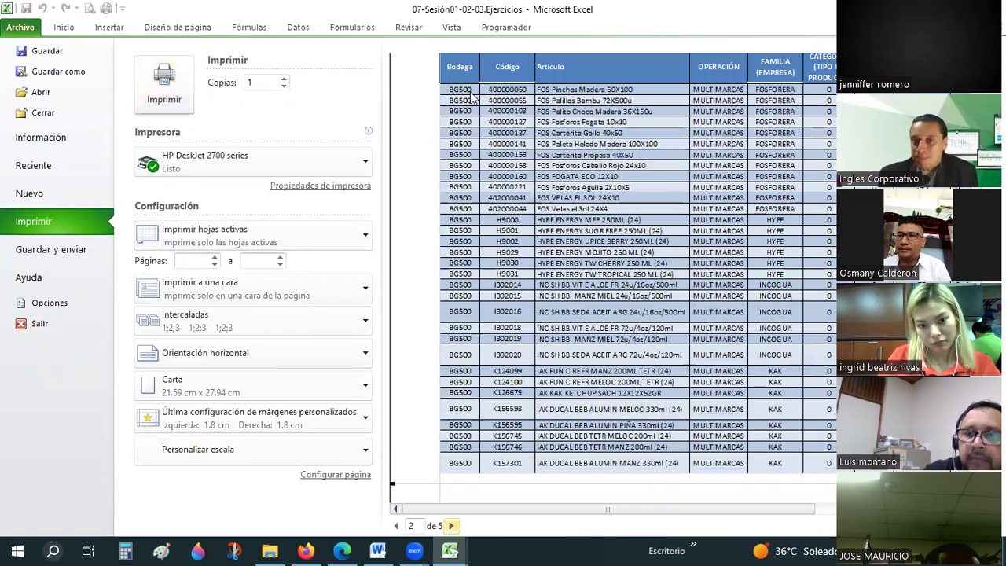
click(472, 94)
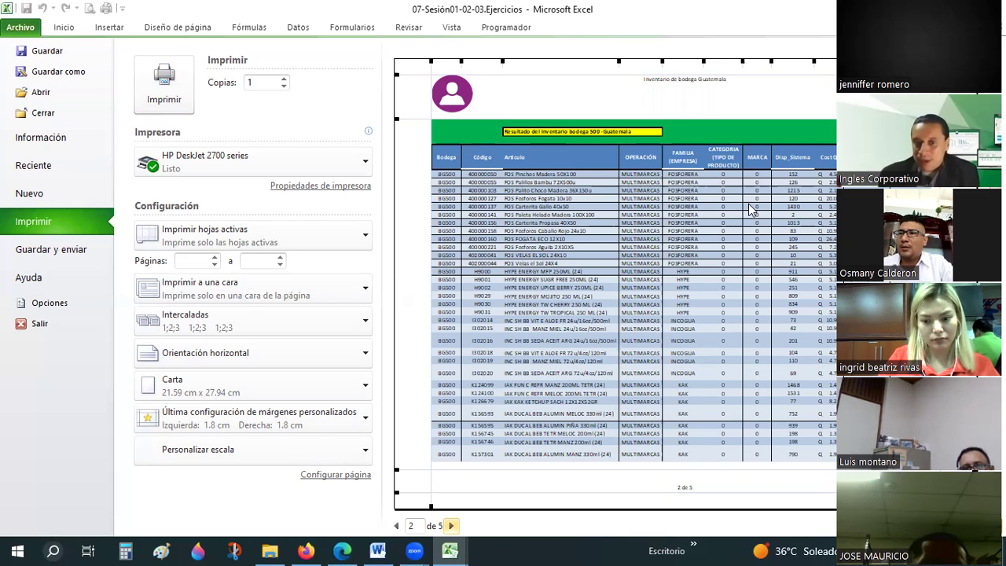
scroll(750, 209, down, 1)
scroll(750, 209, down, 2)
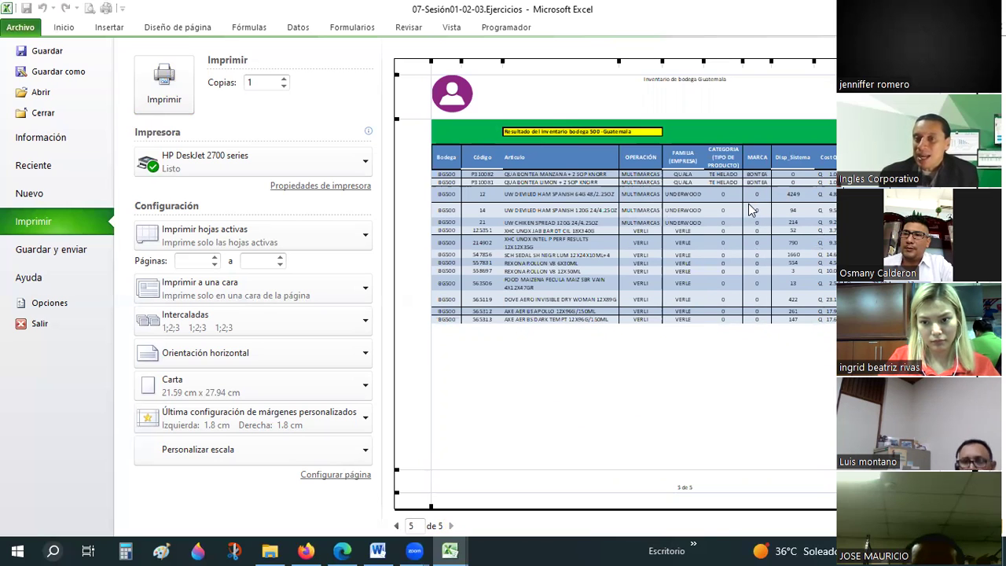
scroll(750, 209, up, 4)
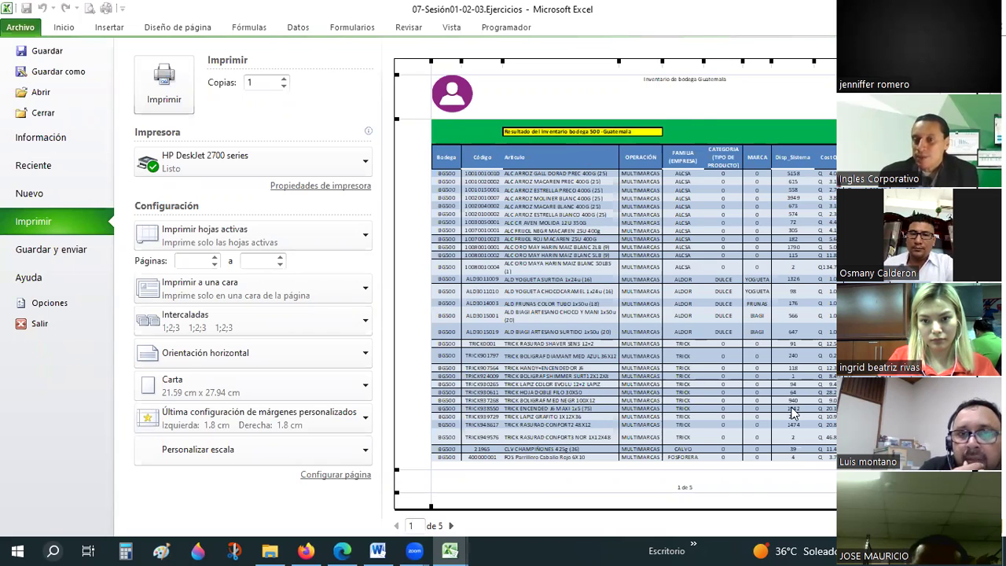
key(Escape)
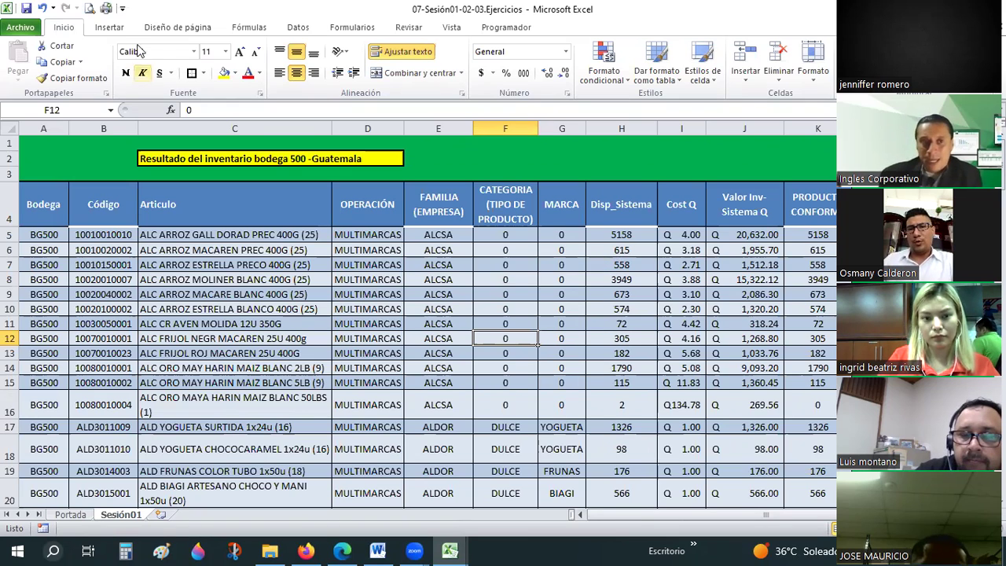
click(167, 28)
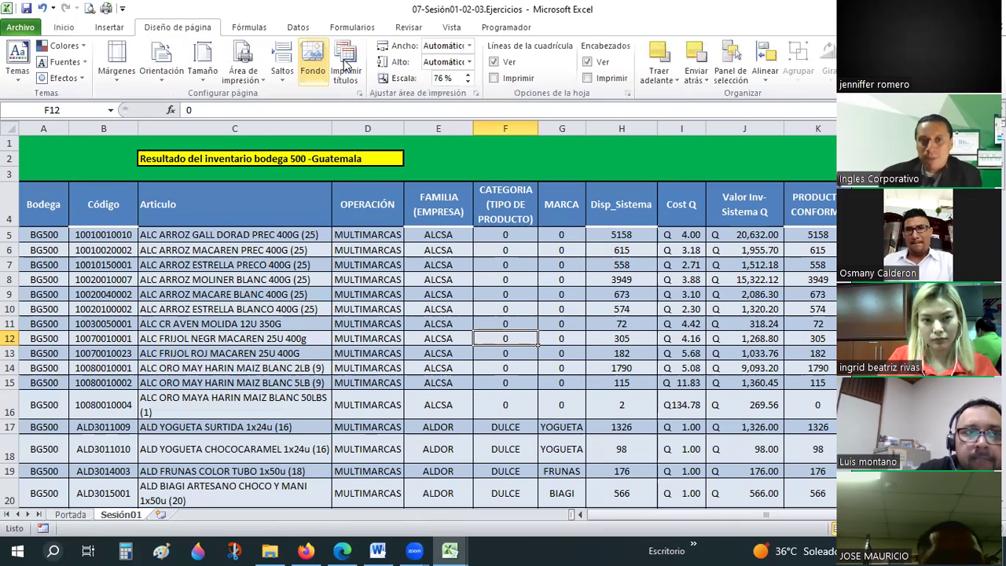
click(346, 66)
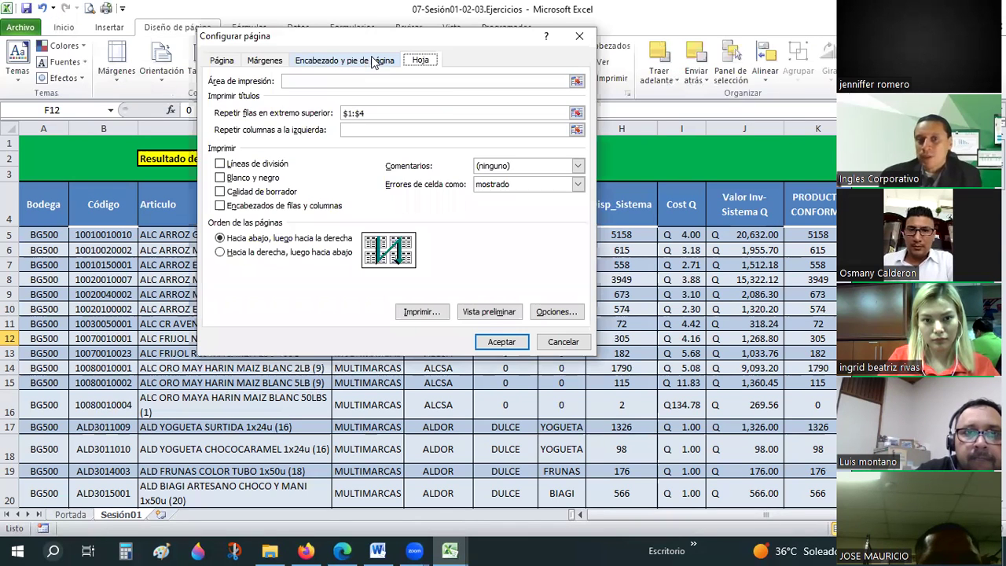
click(370, 62)
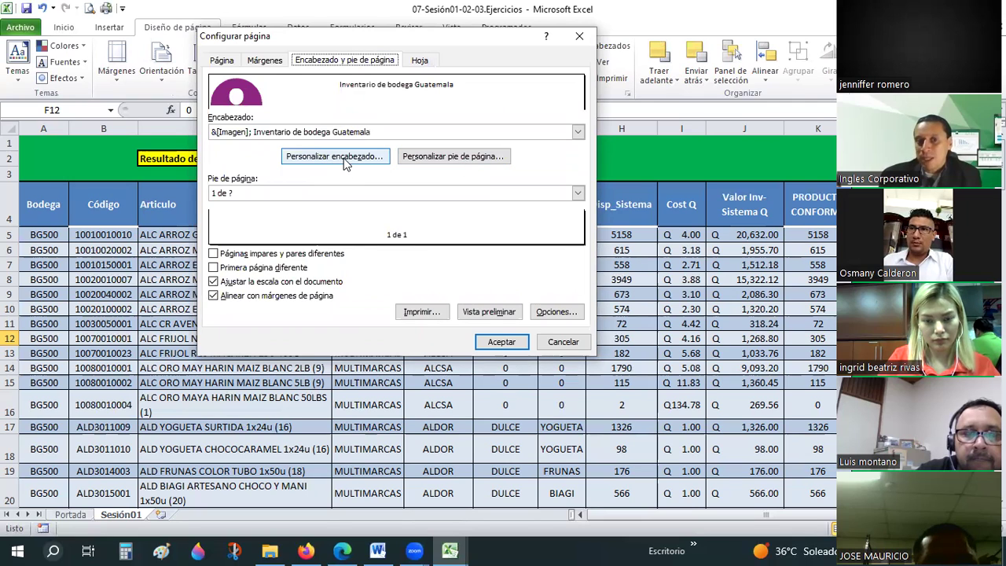
click(344, 158)
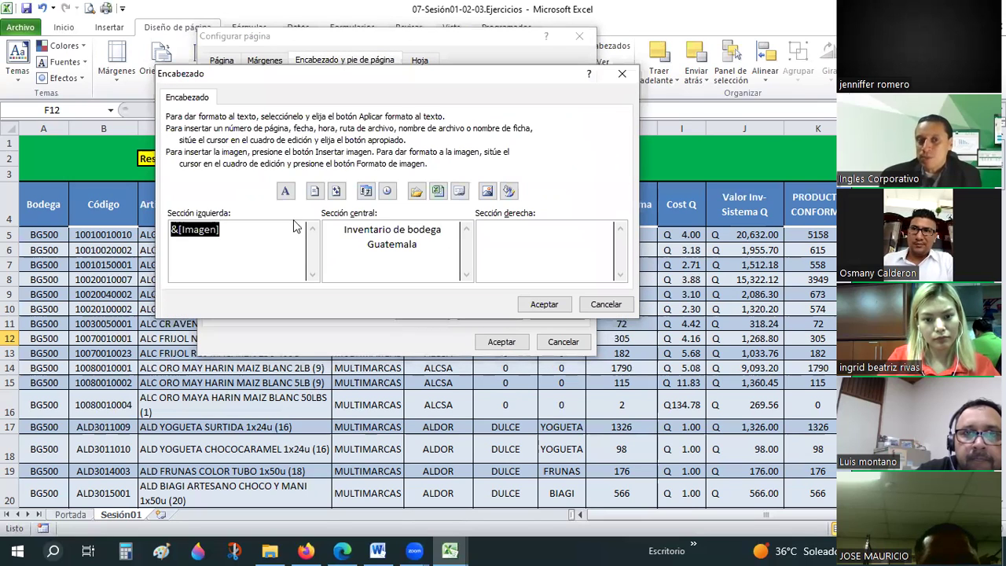
click(262, 225)
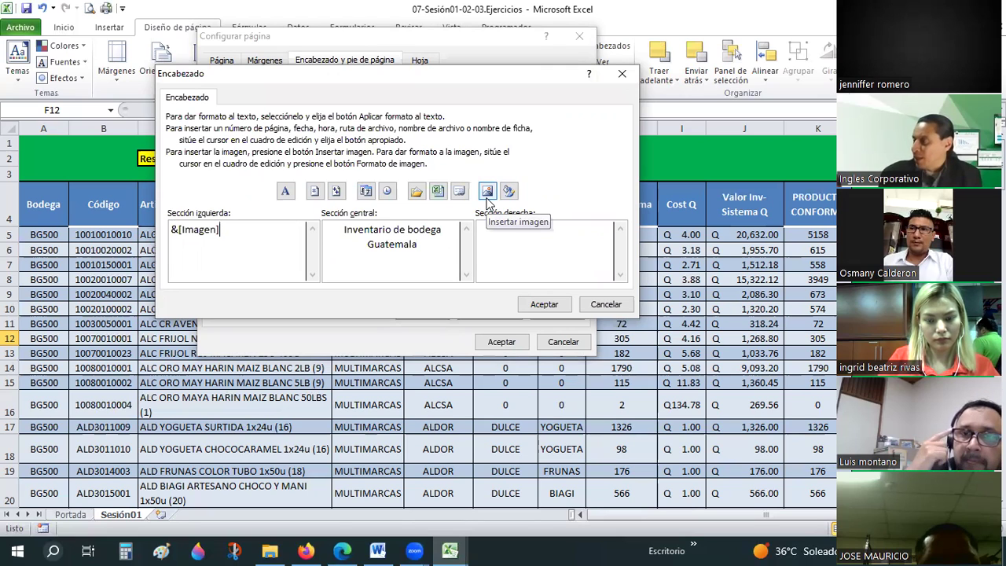
click(487, 198)
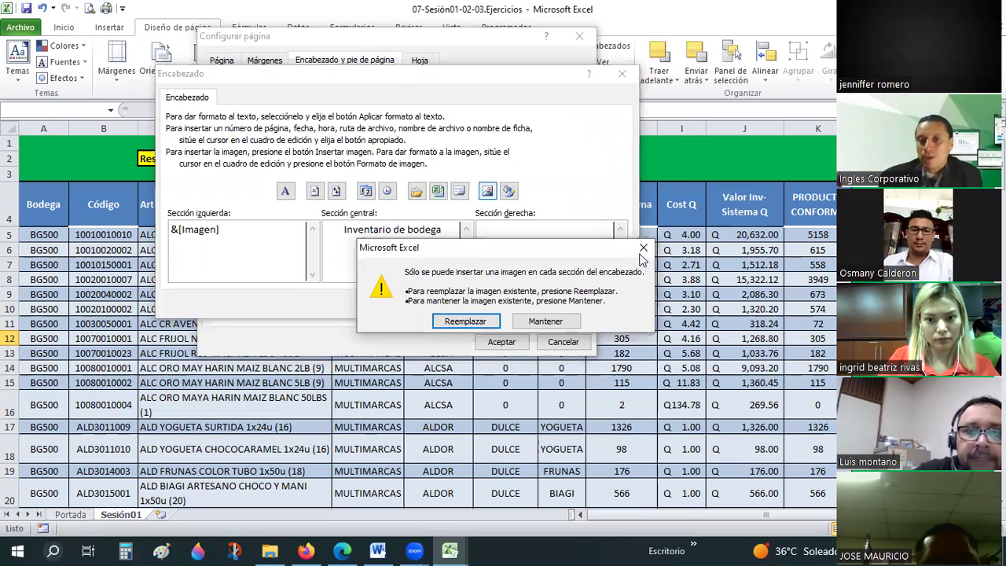
click(643, 255)
click(484, 195)
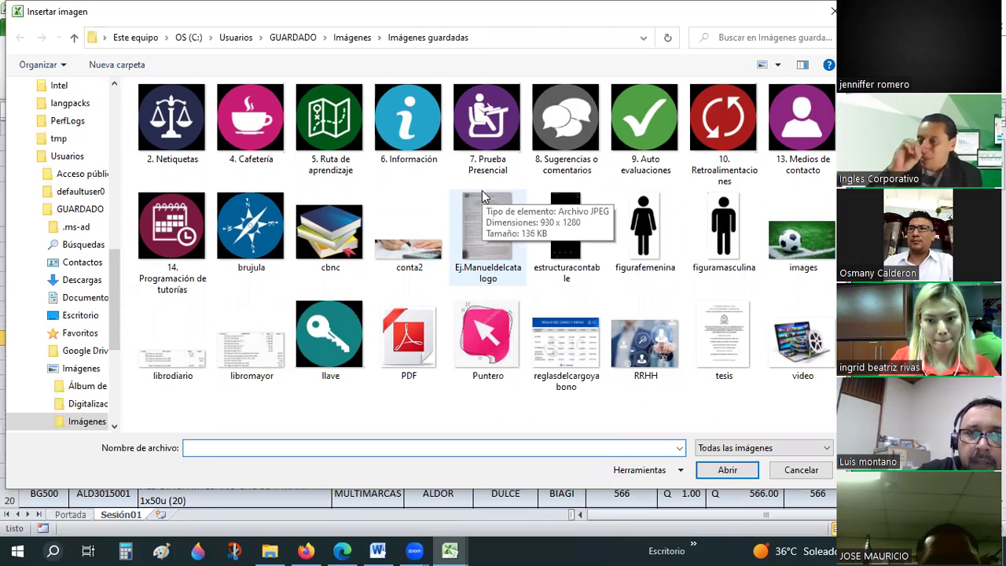
click(797, 470)
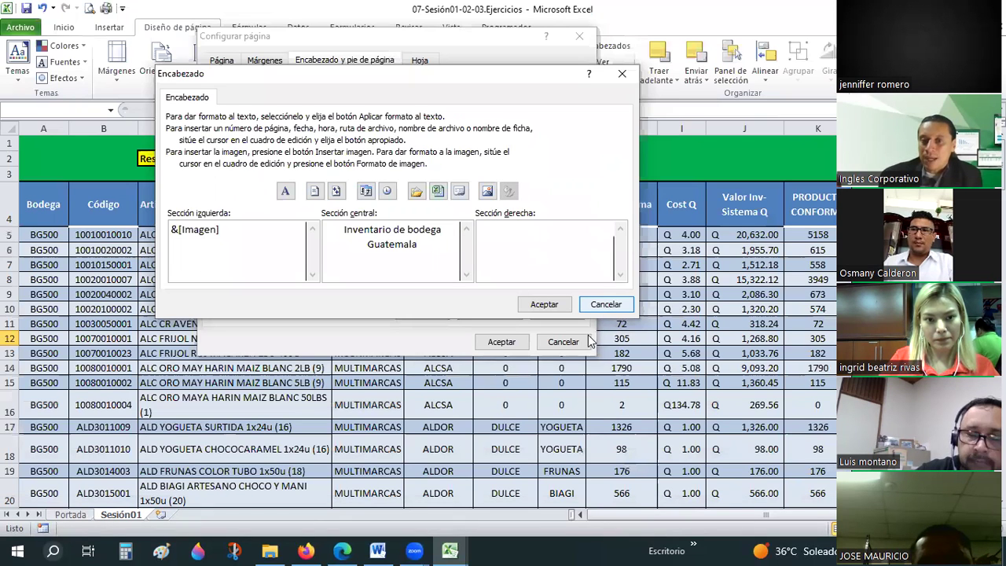
key(Escape)
key(Escape)
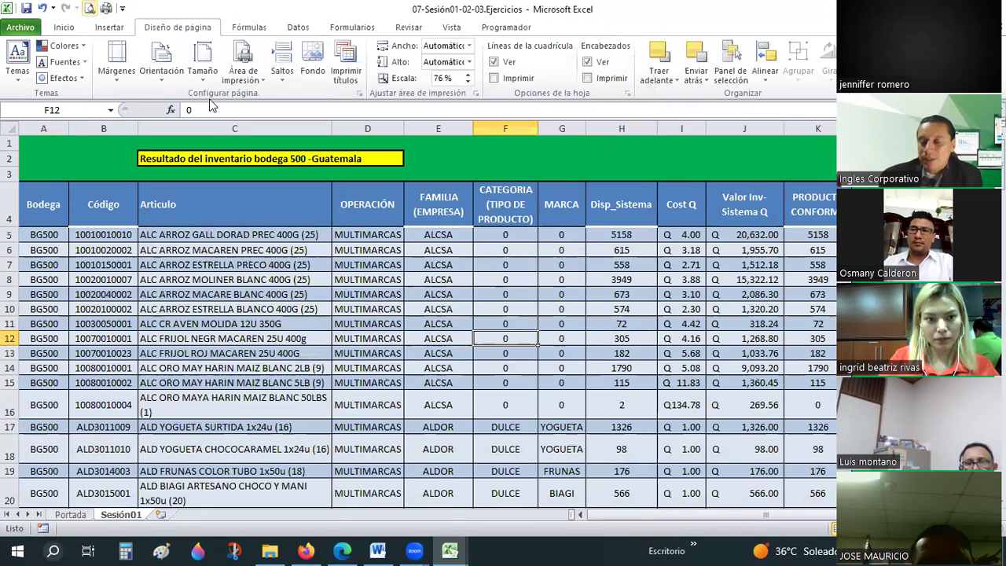
Nudge the top margin up slightly in print preview, then return to the sheet
key(ctrl+p)
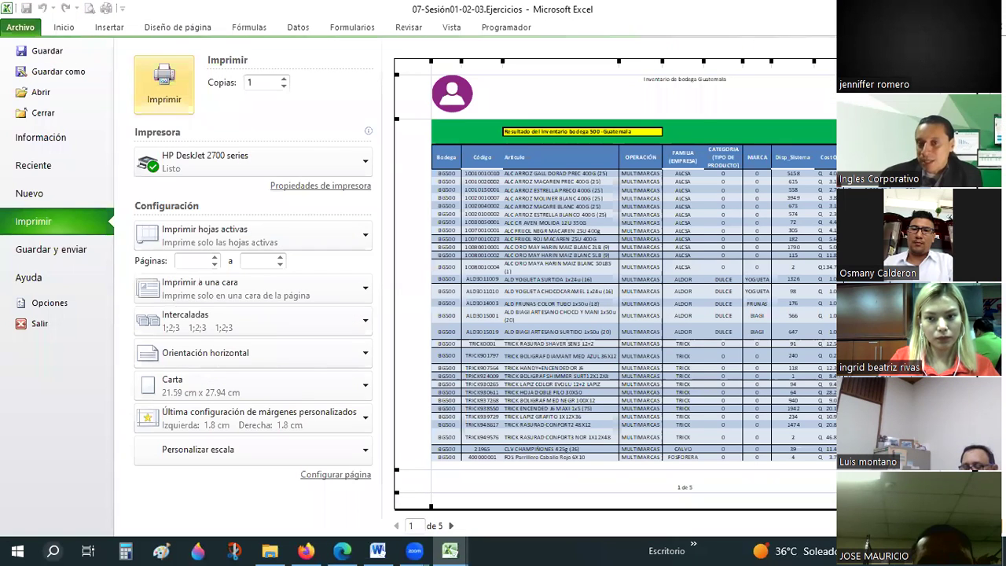
drag(415, 116, 415, 115)
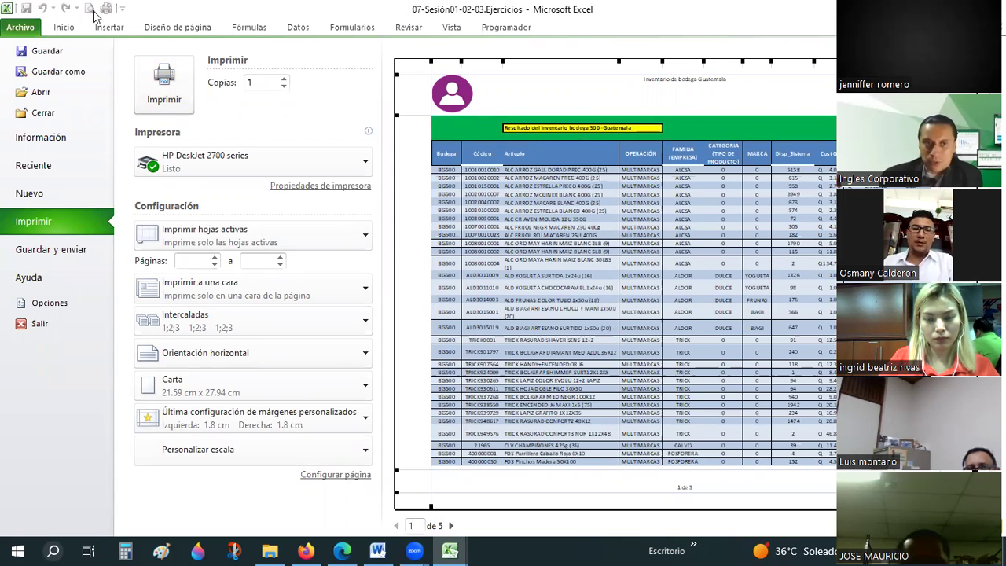
click(75, 30)
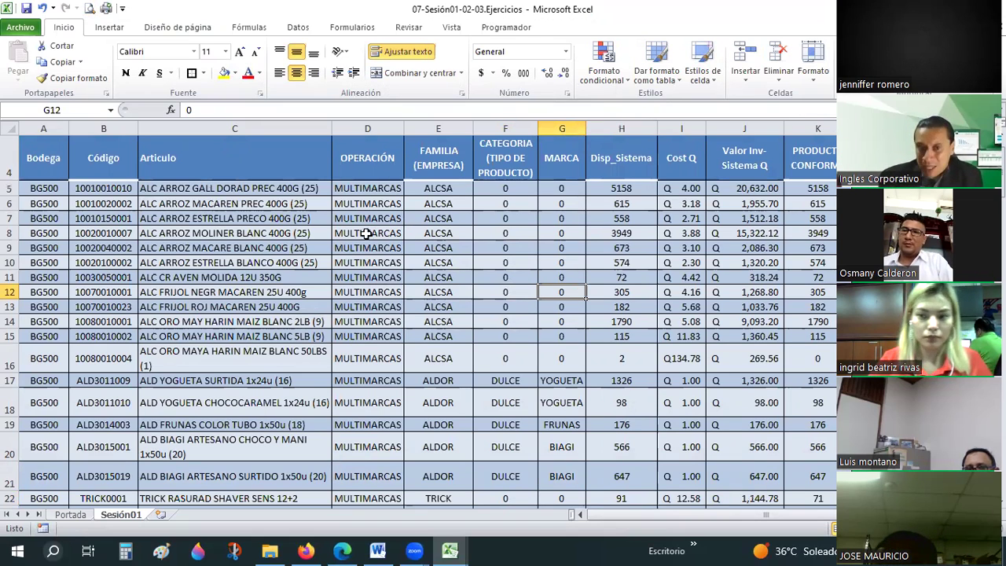
Select the title rows A1:I8, then cell I23 holding the cost 0.28
scroll(257, 191, up, 1)
drag(43, 143, 773, 358)
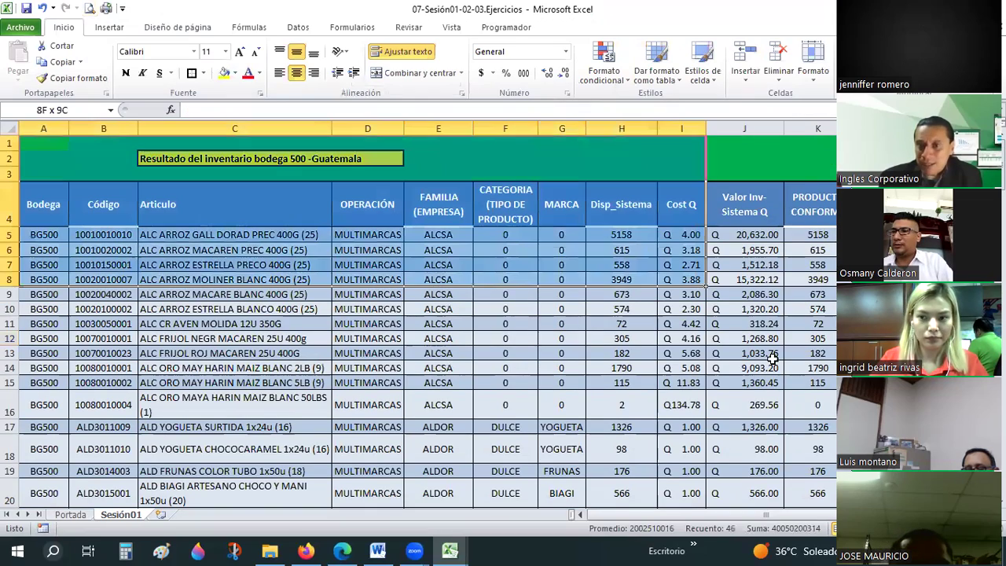
drag(807, 521, 700, 399)
scroll(694, 388, down, 1)
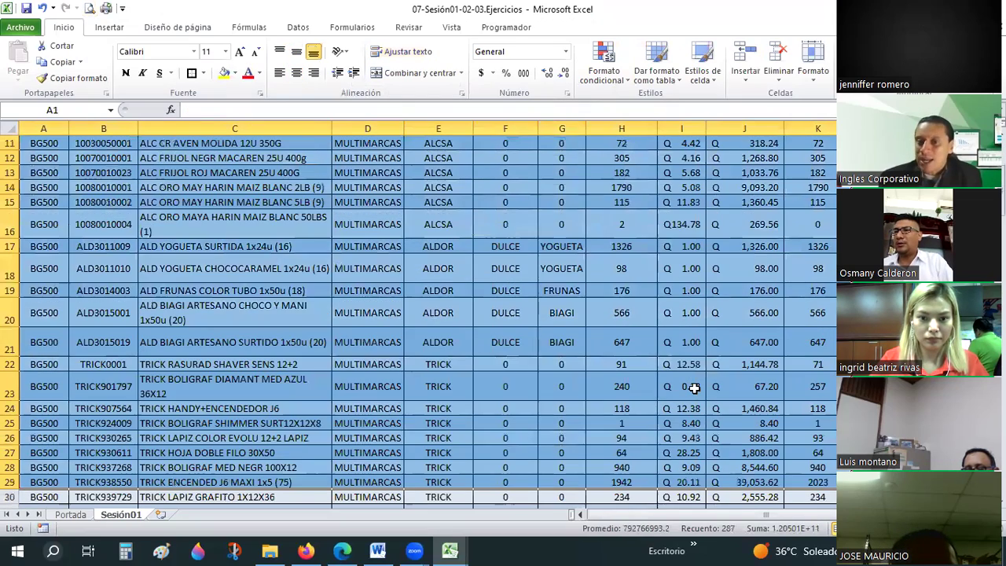
click(693, 388)
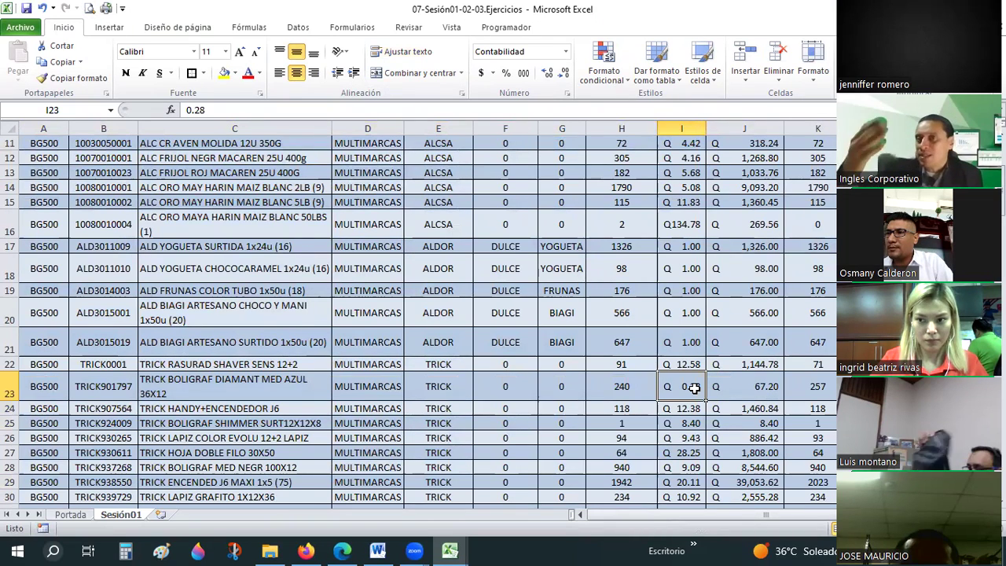
Reopen the print preview to verify the first page, then close it
scroll(694, 387, up, 2)
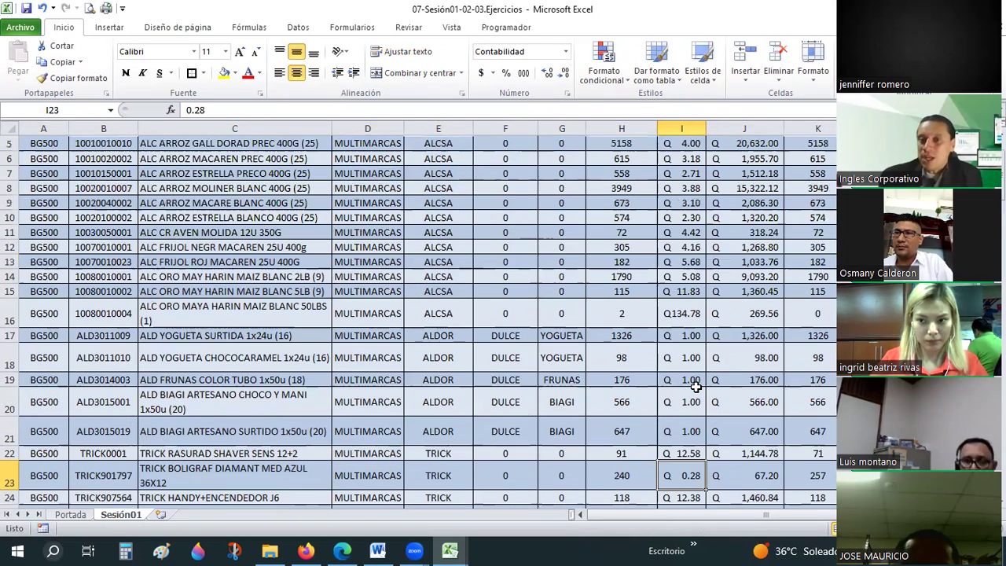
scroll(560, 335, up, 2)
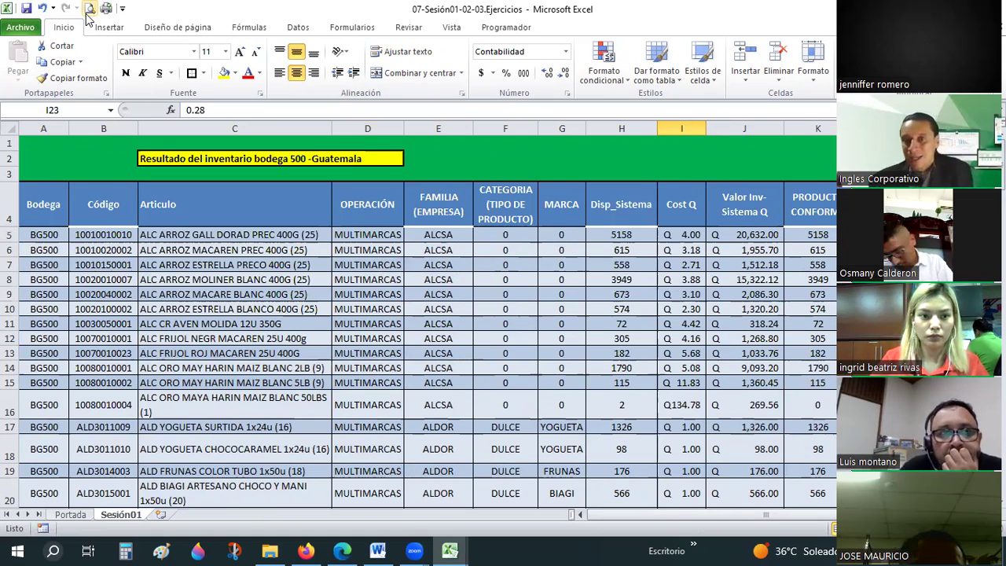
click(88, 14)
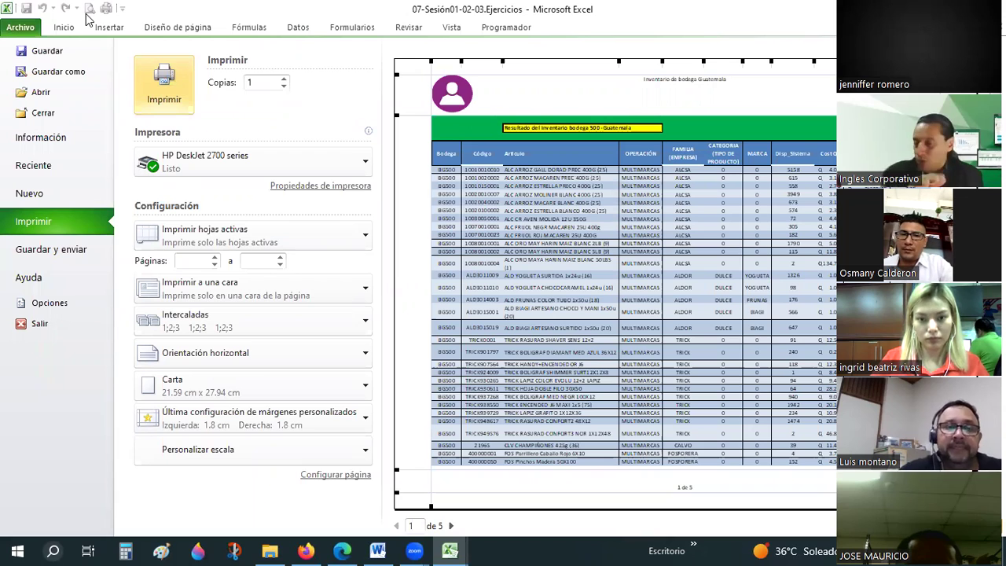
click(64, 27)
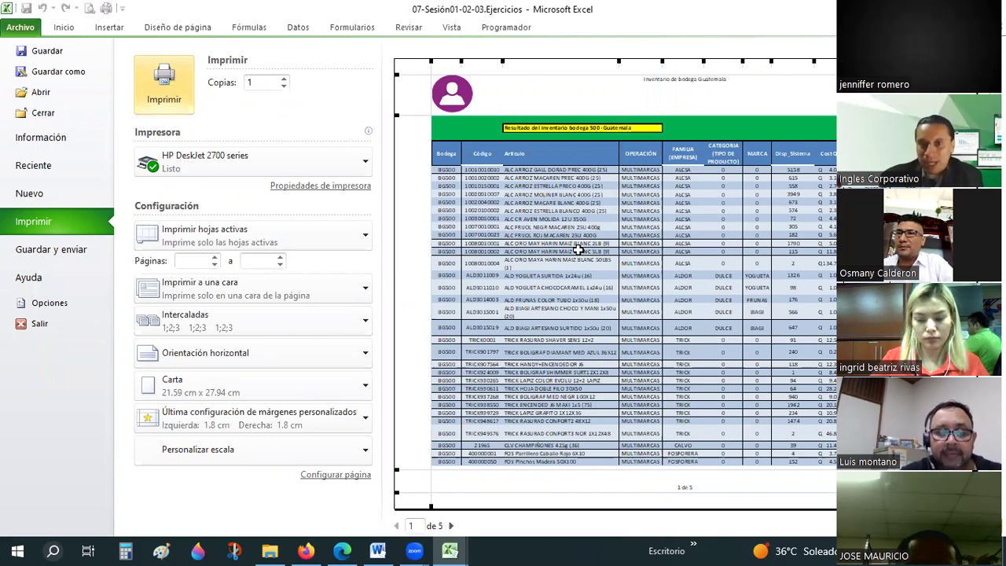
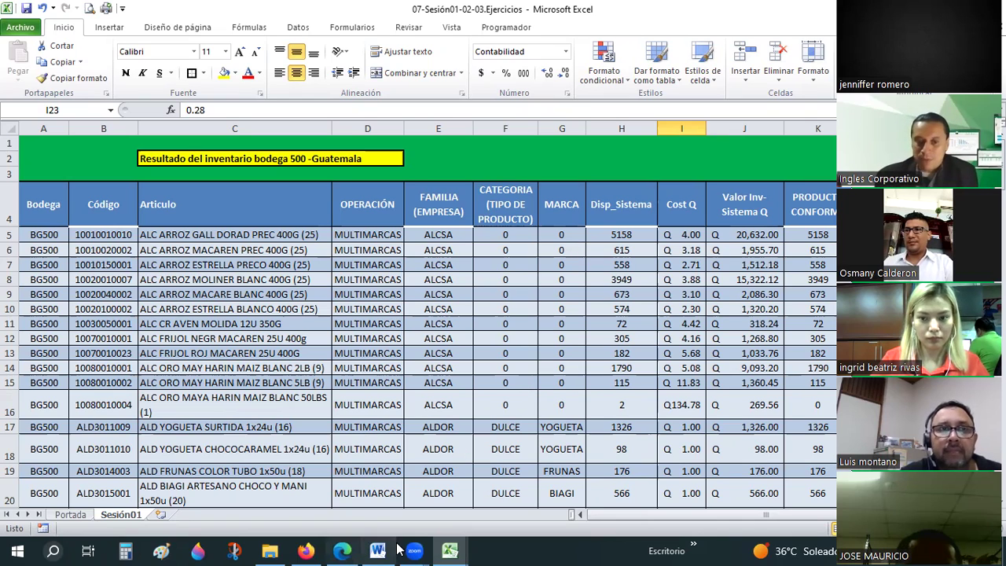
Switch from Excel to the Firefox window showing the Laboratorio 1 quiz
click(307, 550)
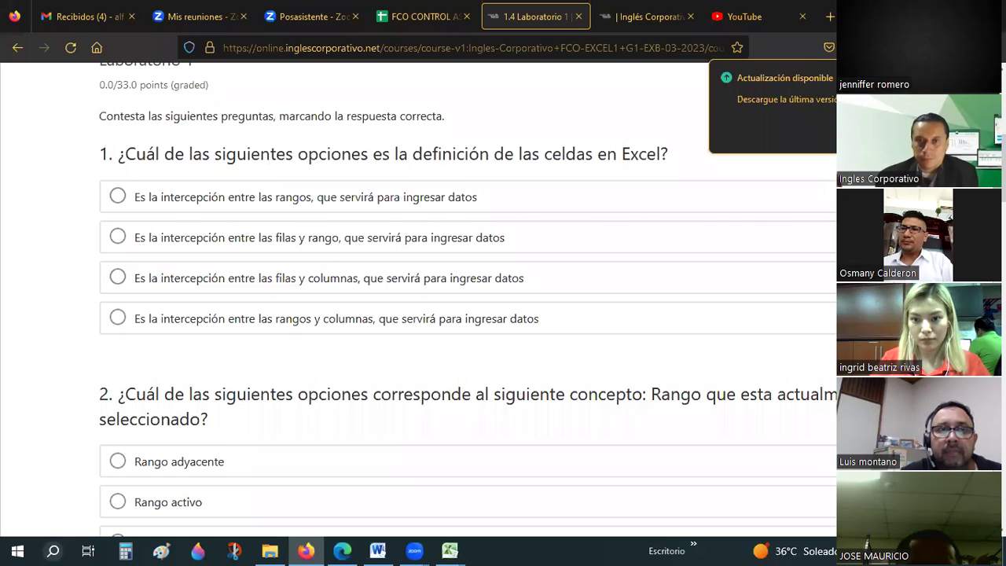
Switch to the FCO CONTROL ASISTENCIA attendance spreadsheet tab
key(ctrl+shift+Tab)
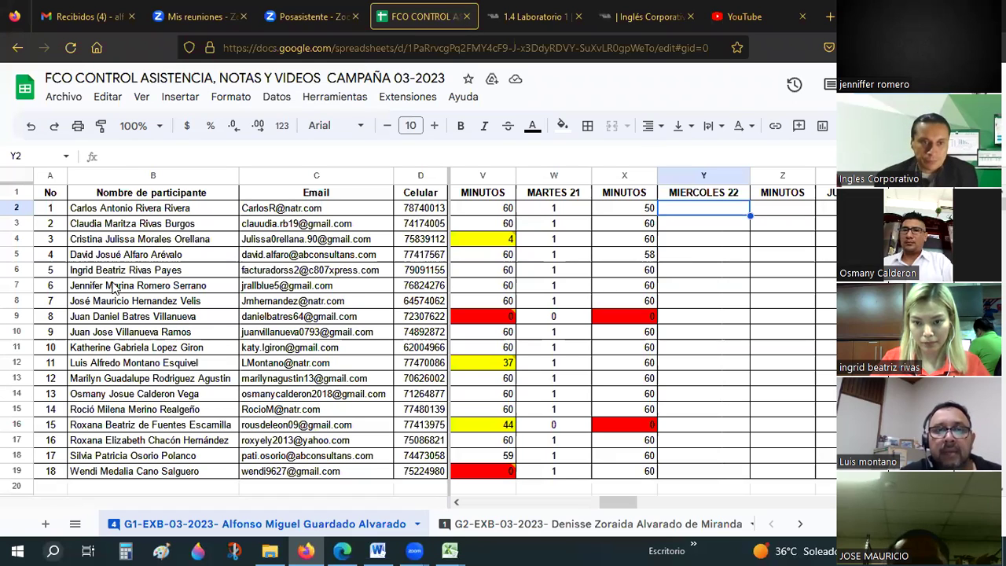
Enter 1 under MIERCOLES 22 for the first attendees, starting with Y14
click(701, 399)
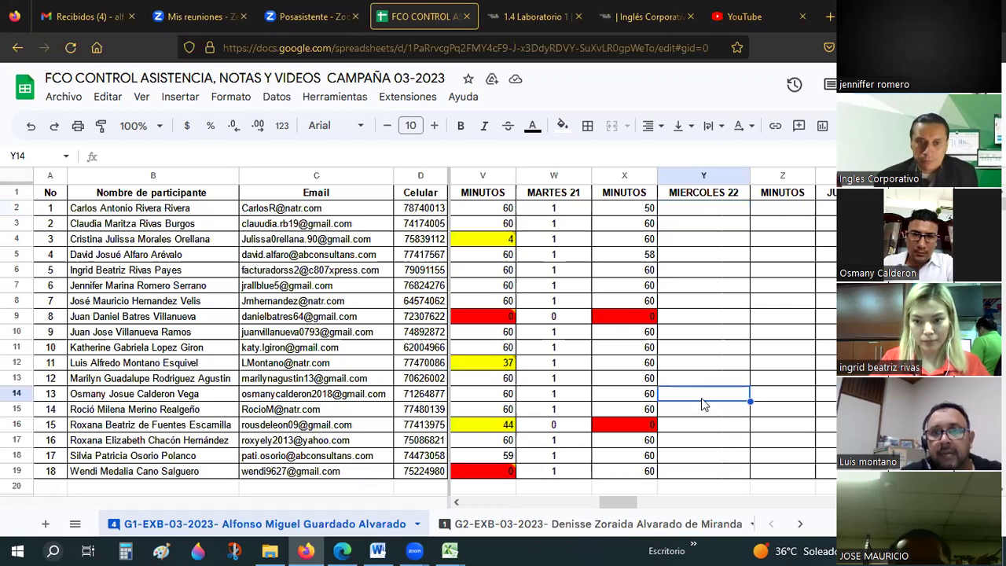
text(1)
key(Return)
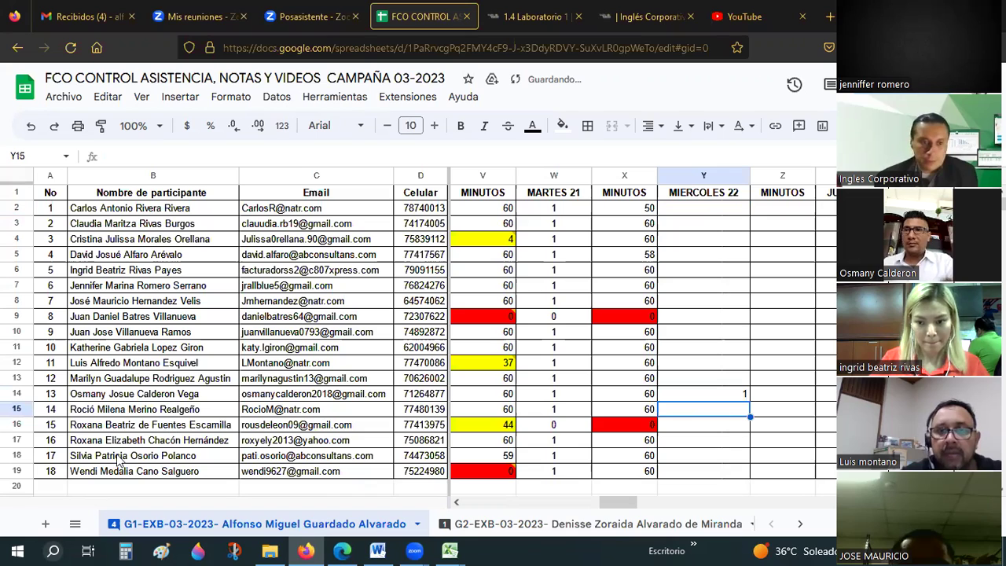
click(691, 271)
text(1)
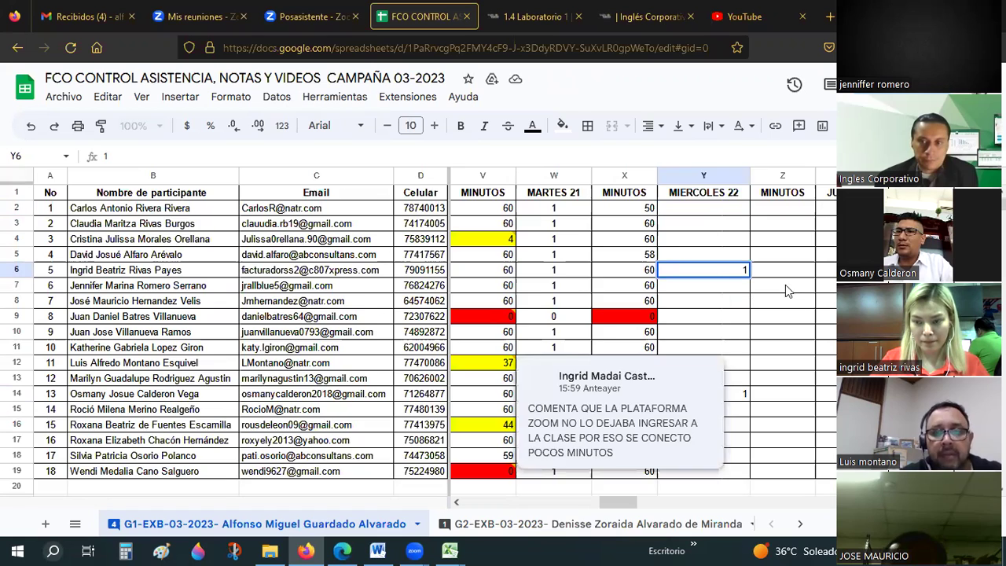
scroll(716, 269, down, 2)
key(Return)
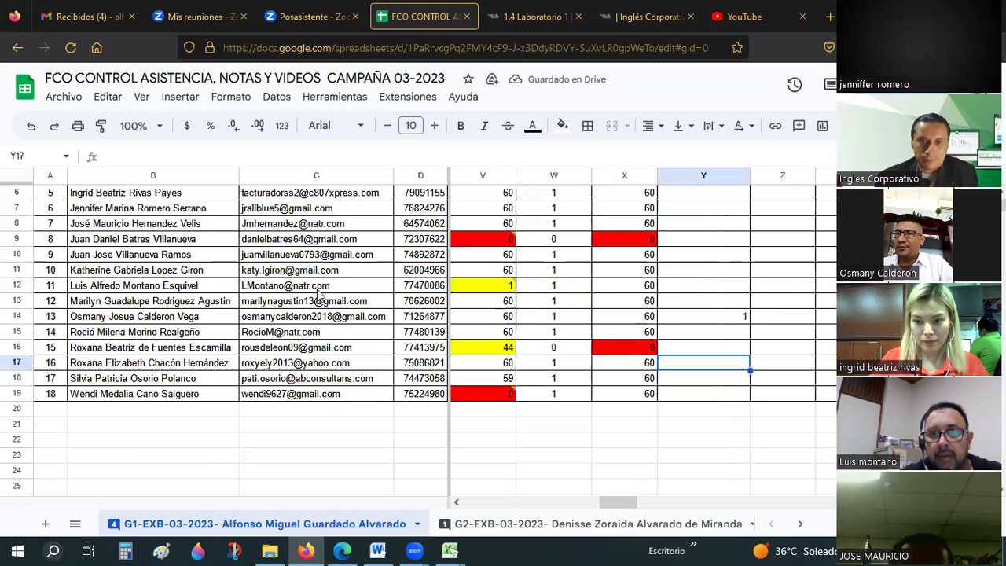
Enter 1 under MIERCOLES 22 in Y8, Y9 and Y16
click(707, 344)
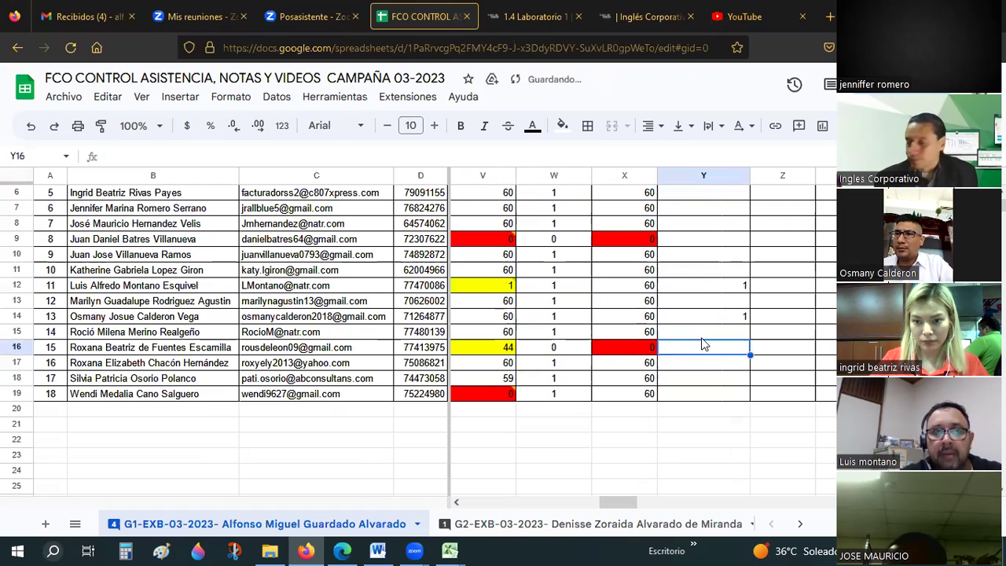
scroll(704, 343, up, 2)
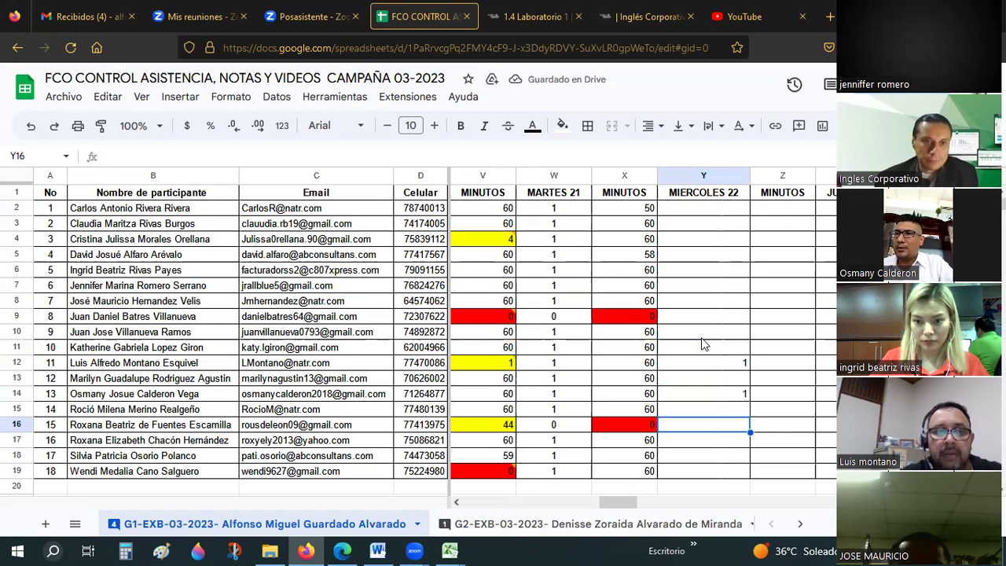
click(710, 305)
text(1)
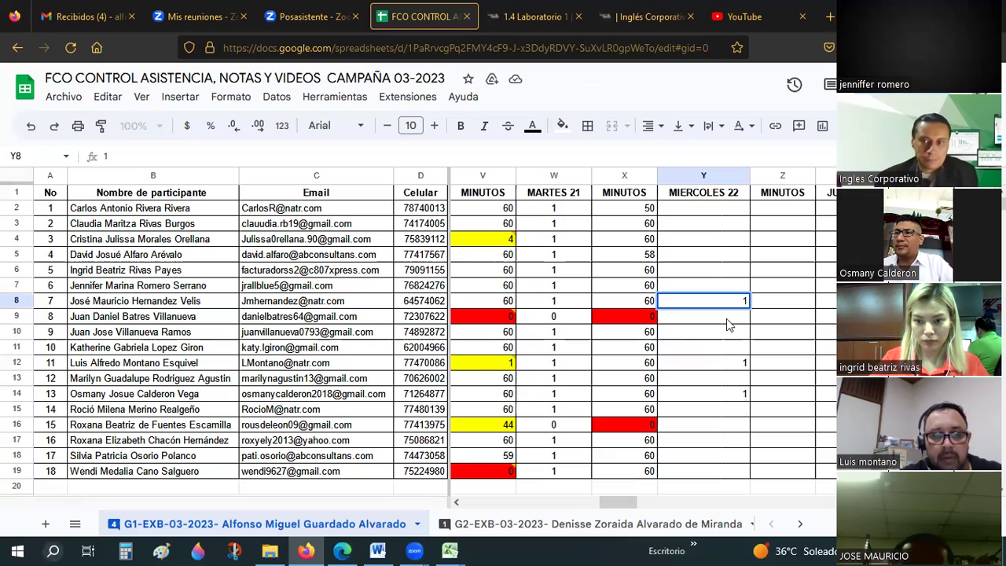
key(Return)
text(1)
click(722, 349)
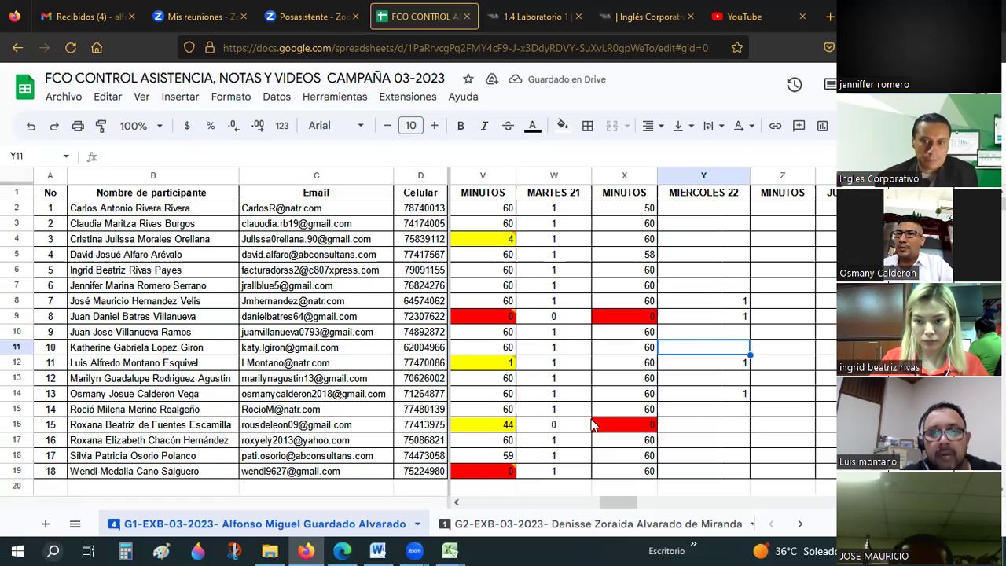
click(709, 426)
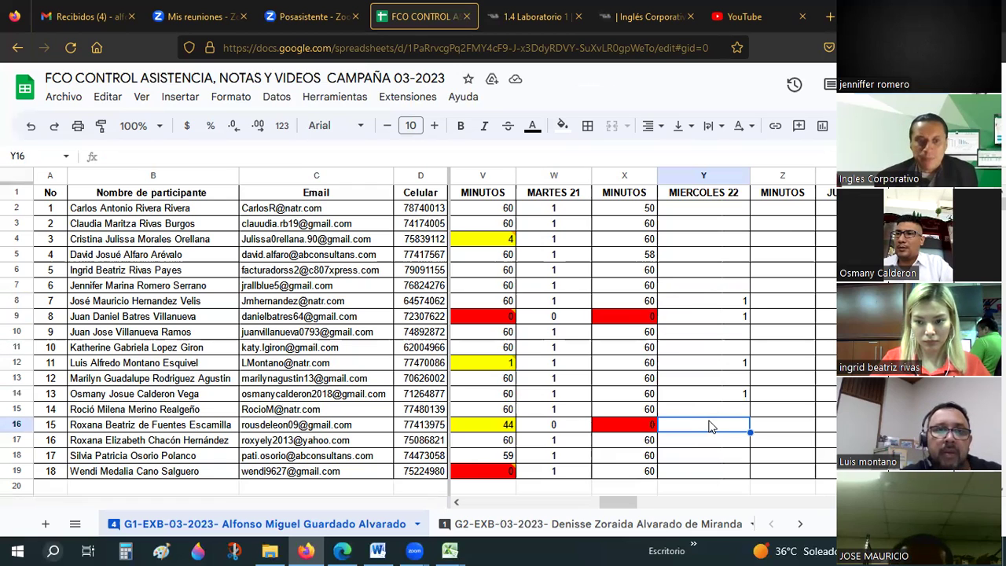
text(1)
click(713, 446)
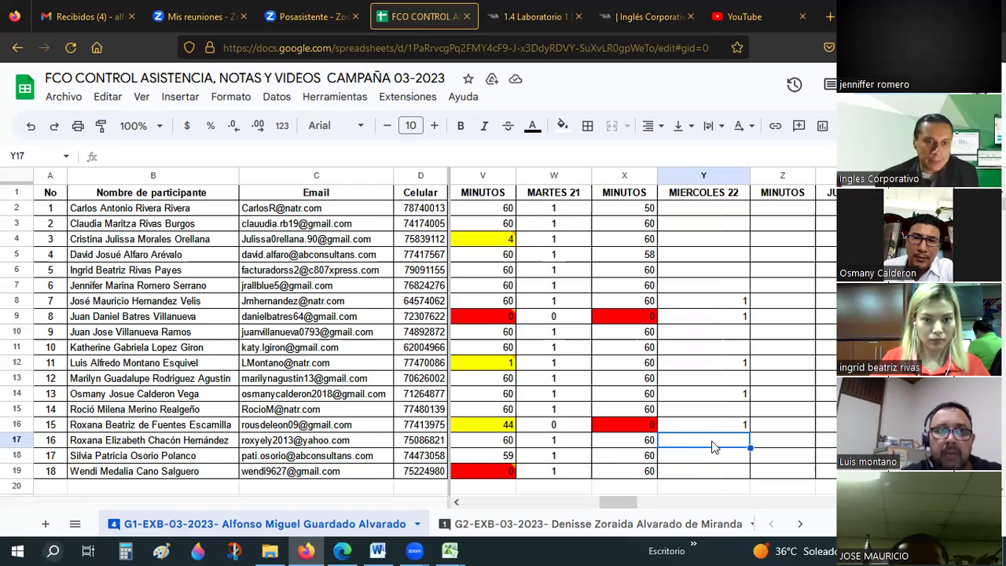
Mark Y15, Y3 and Y11 with 1 under MIERCOLES 22
click(709, 413)
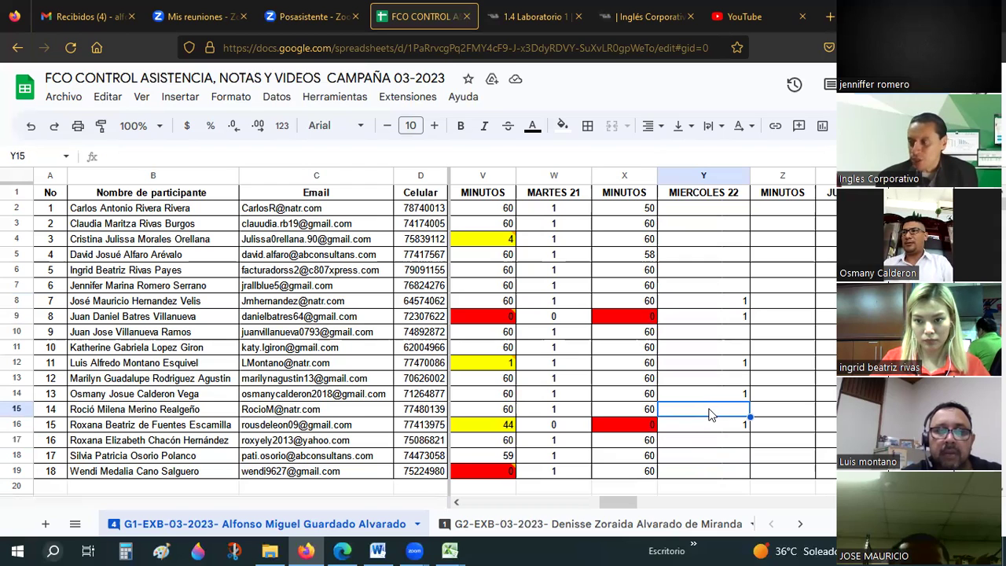
text(1)
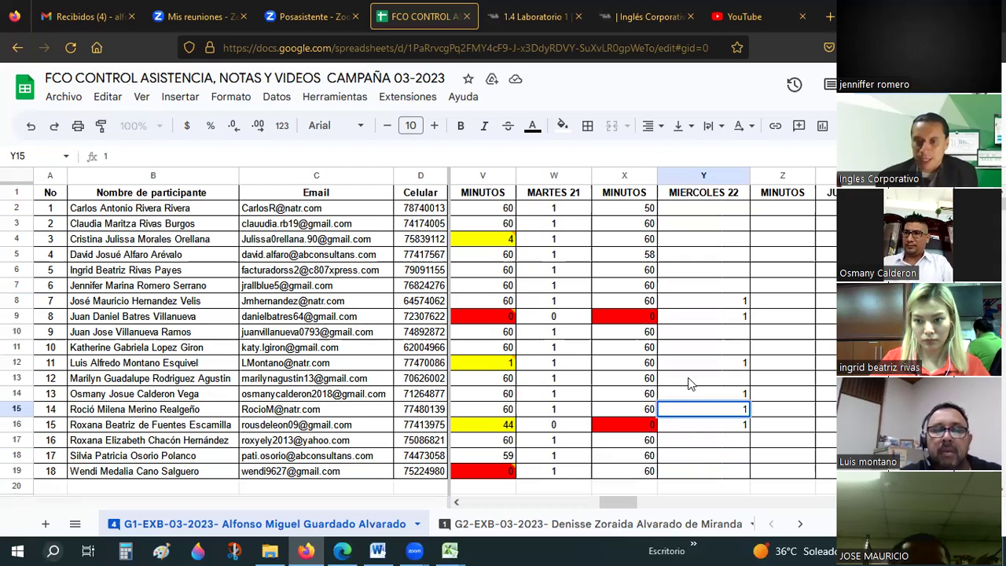
click(680, 371)
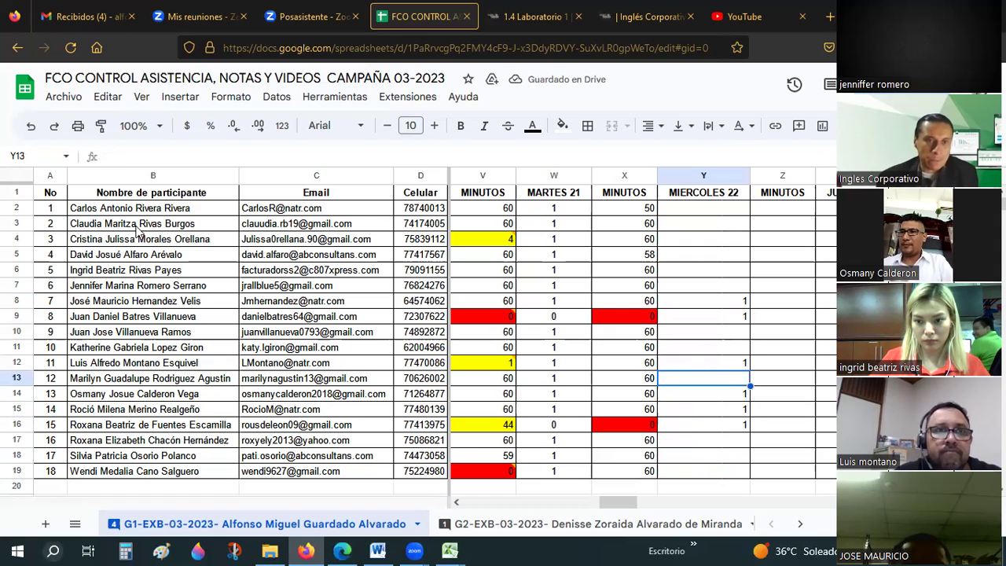
click(695, 227)
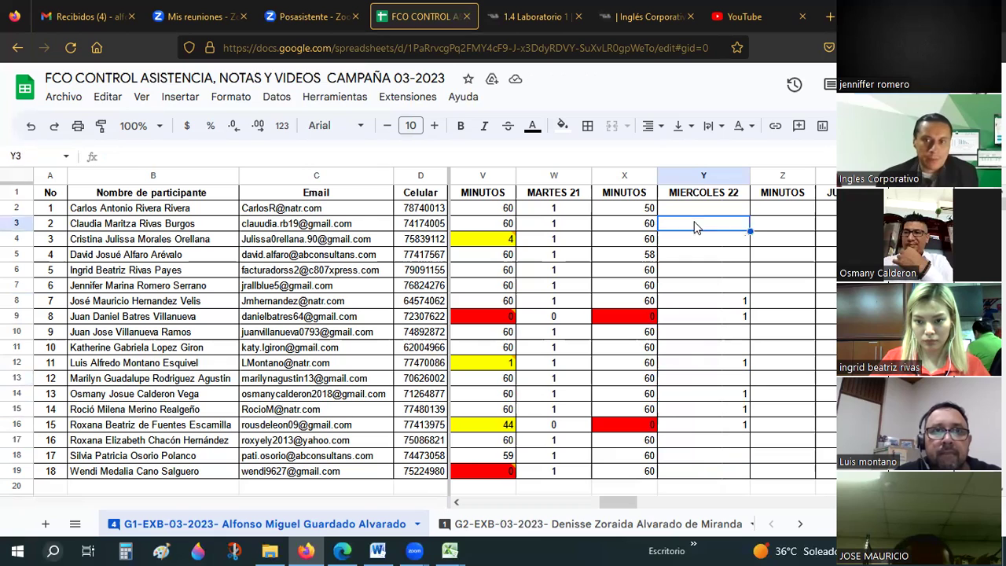
text(1)
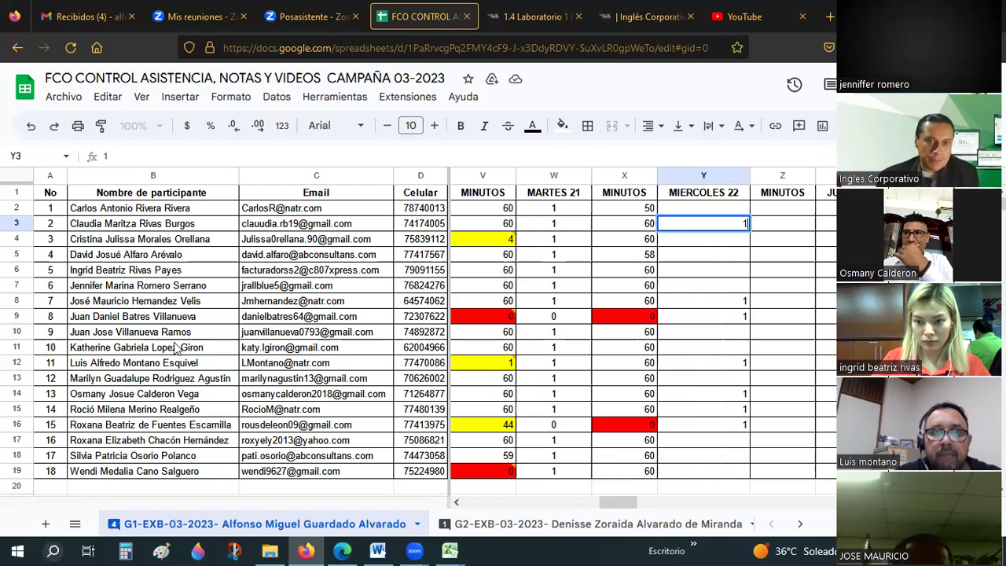
click(699, 351)
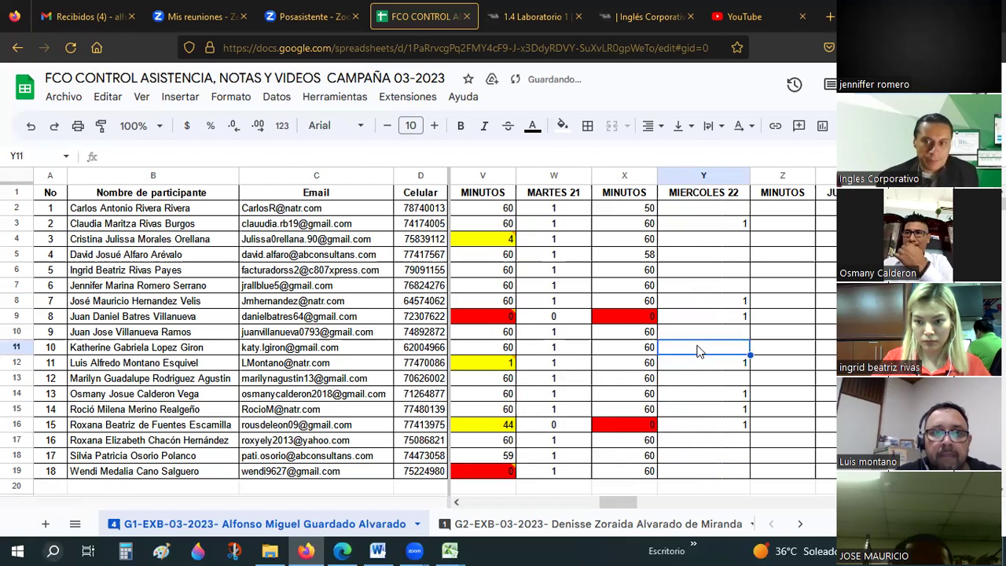
text(1)
click(701, 318)
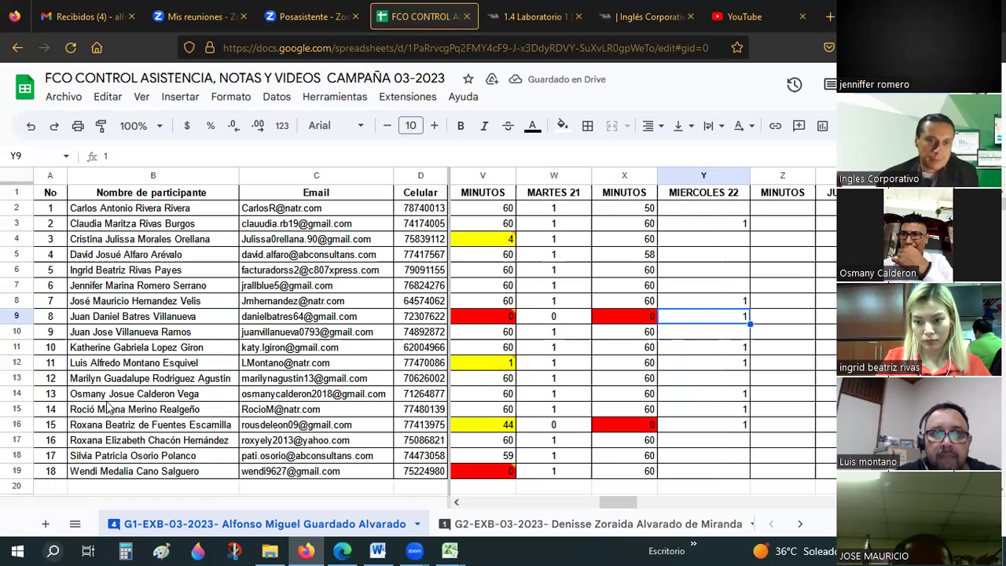
Enter 1 in Y13 and Y2, then check the existing 1 in Y9
click(701, 378)
text(1)
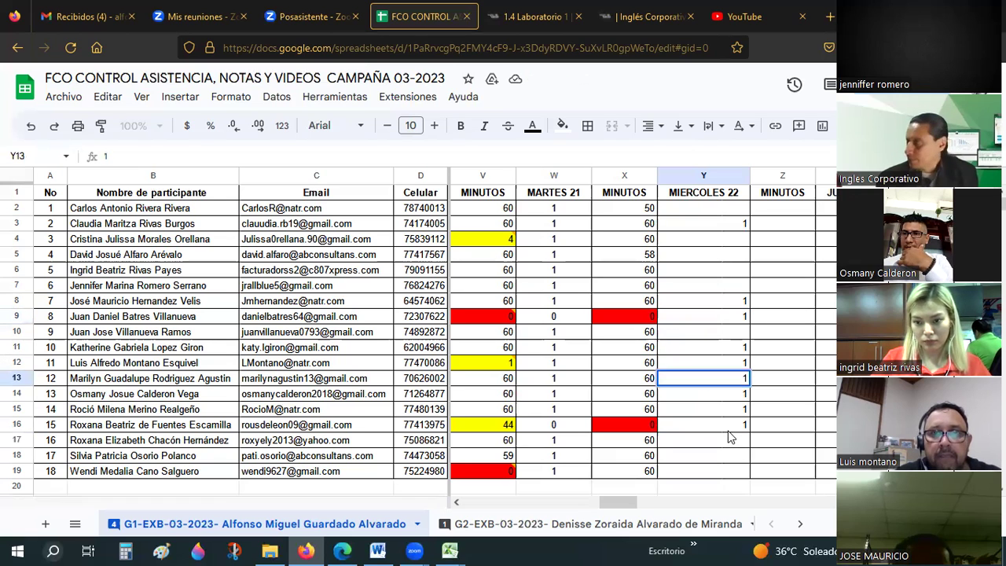
click(709, 209)
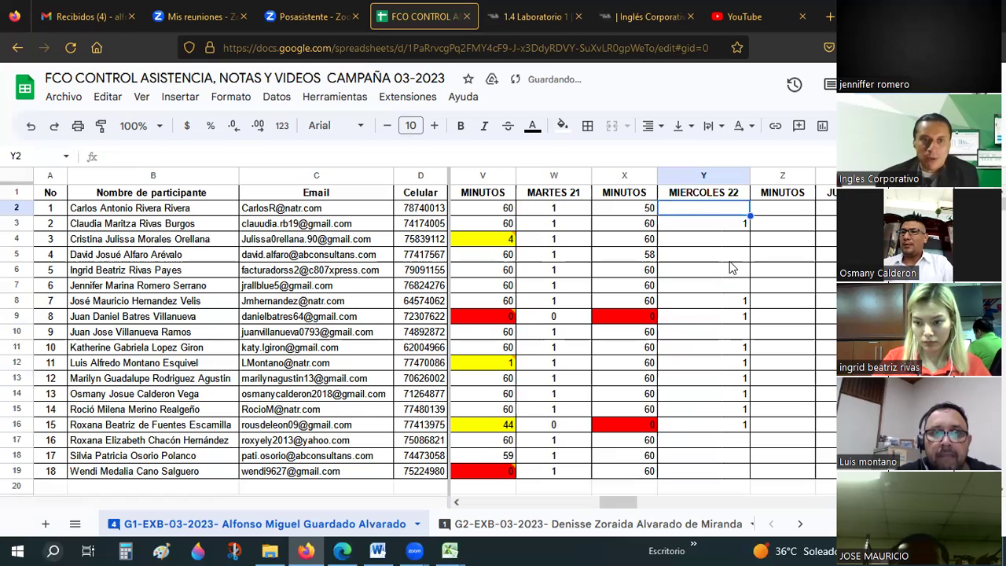
text(1)
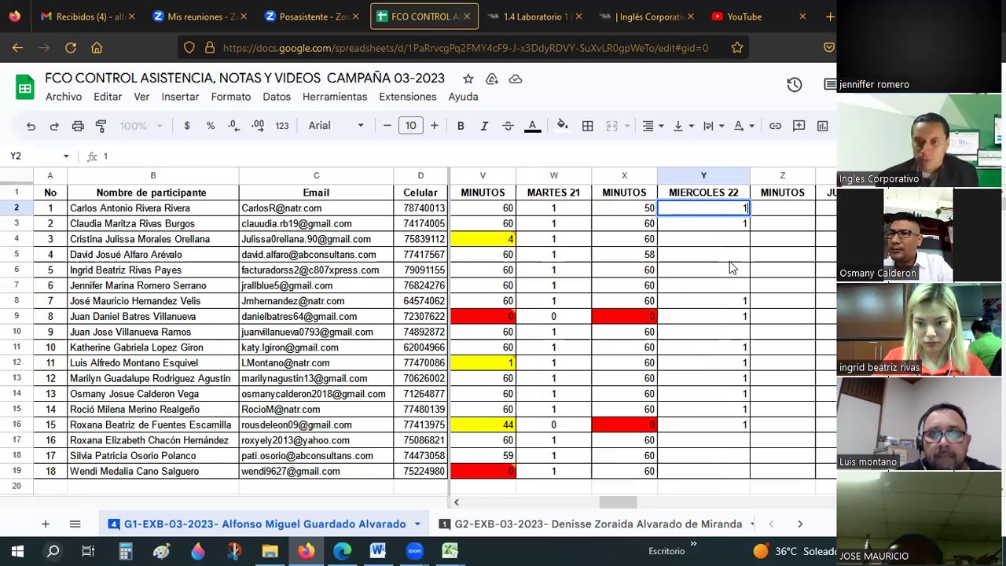
click(729, 261)
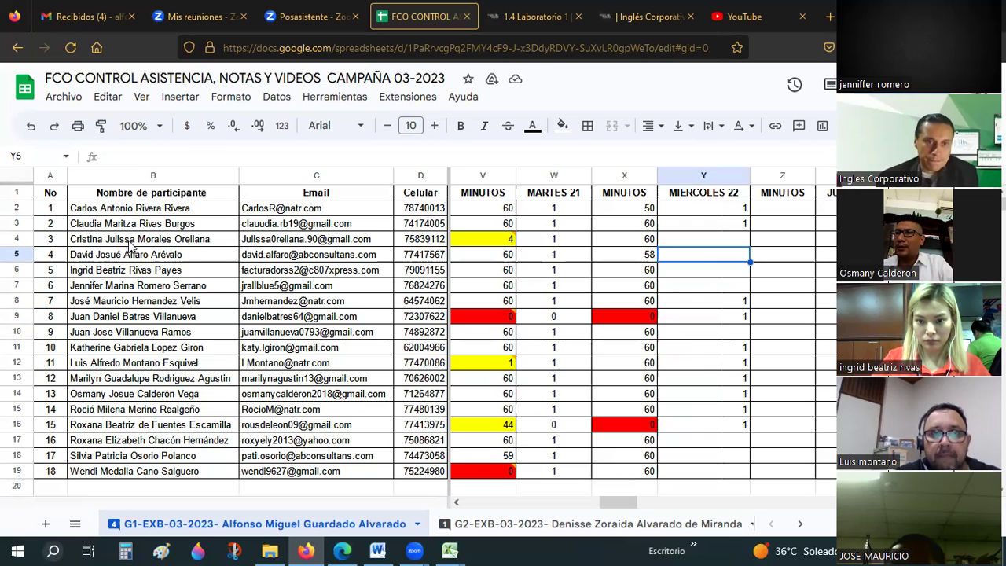
click(723, 322)
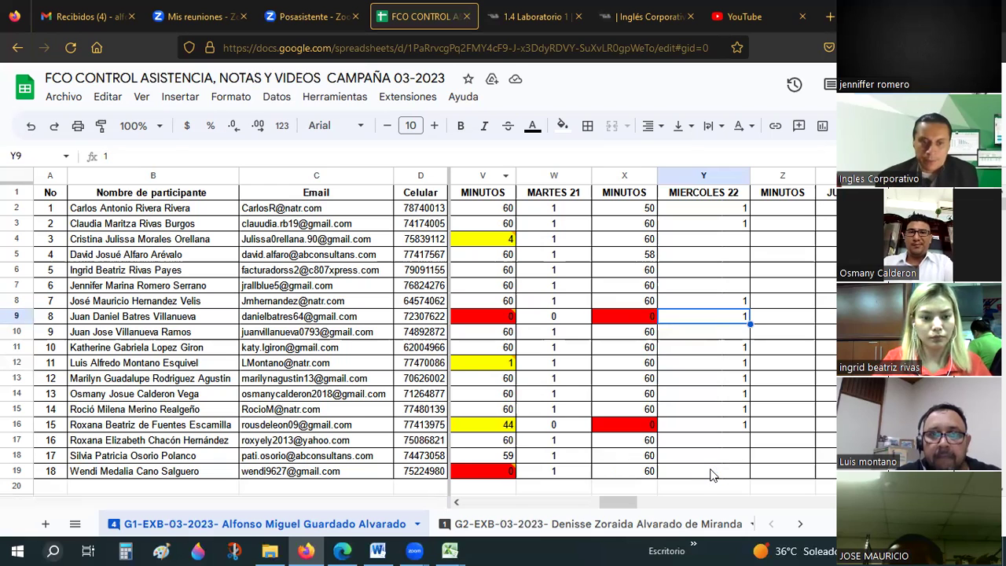
Enter 1 in Y19 for the last participant under MIERCOLES 22
key(Down)
key(Down)
key(Down)
text(1)
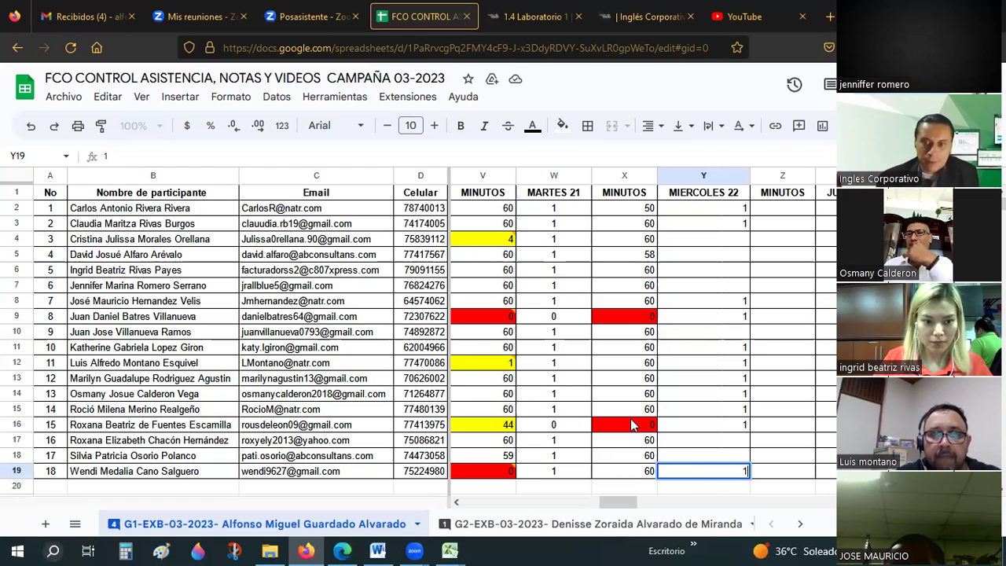
key(Up)
key(Up)
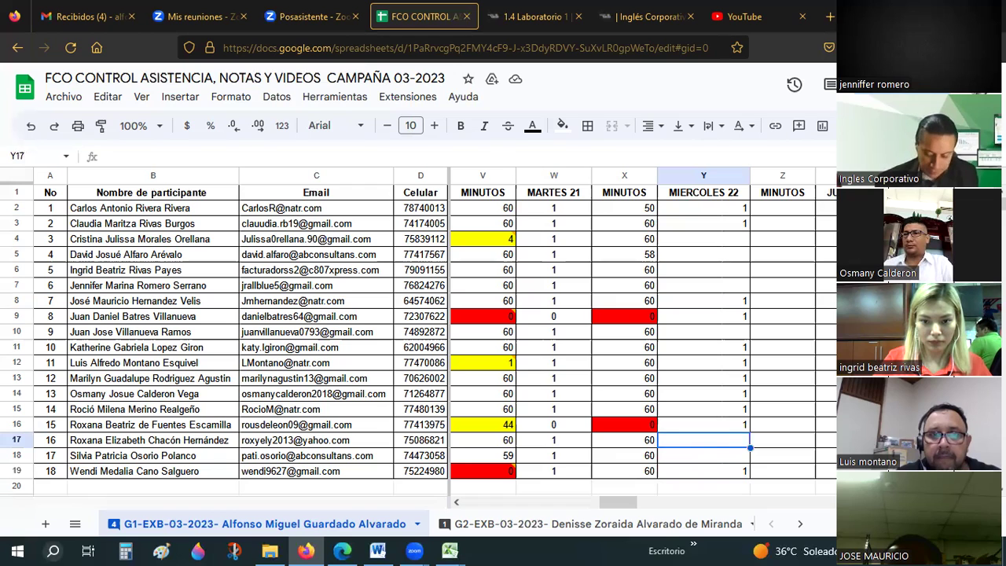
Search the sheet for the participant's surname to locate their row
key(ctrl+f)
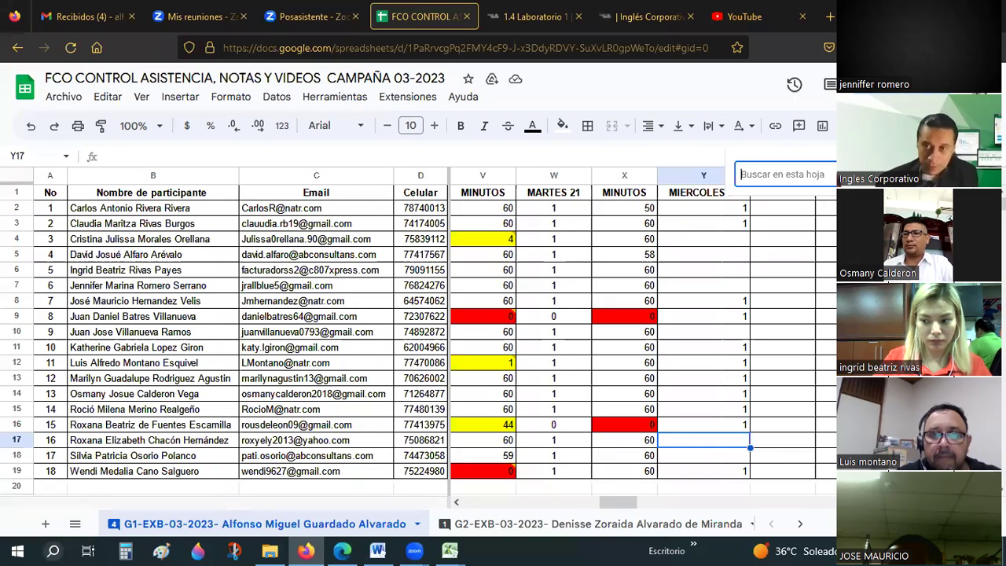
text(0)
text(rella)
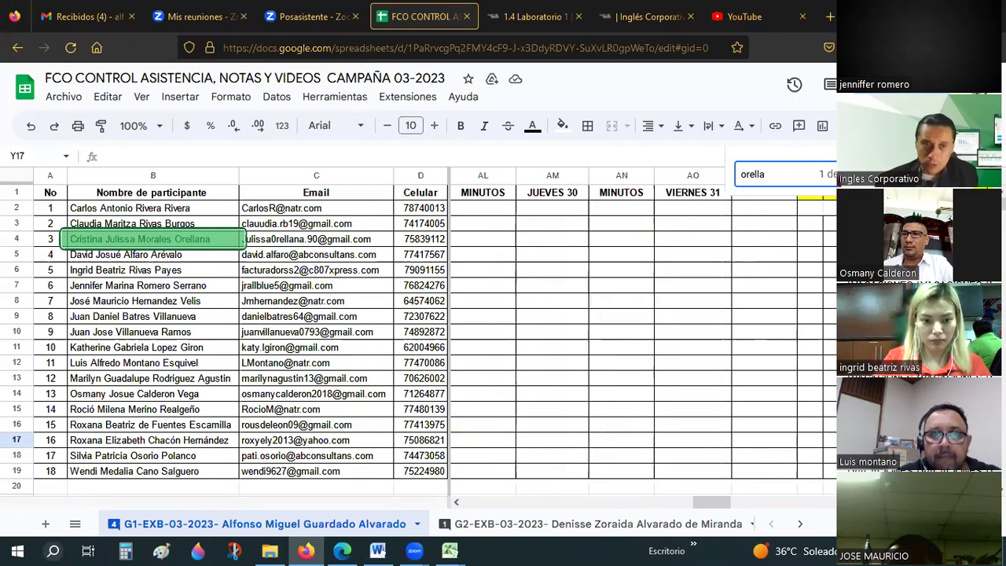
text(na)
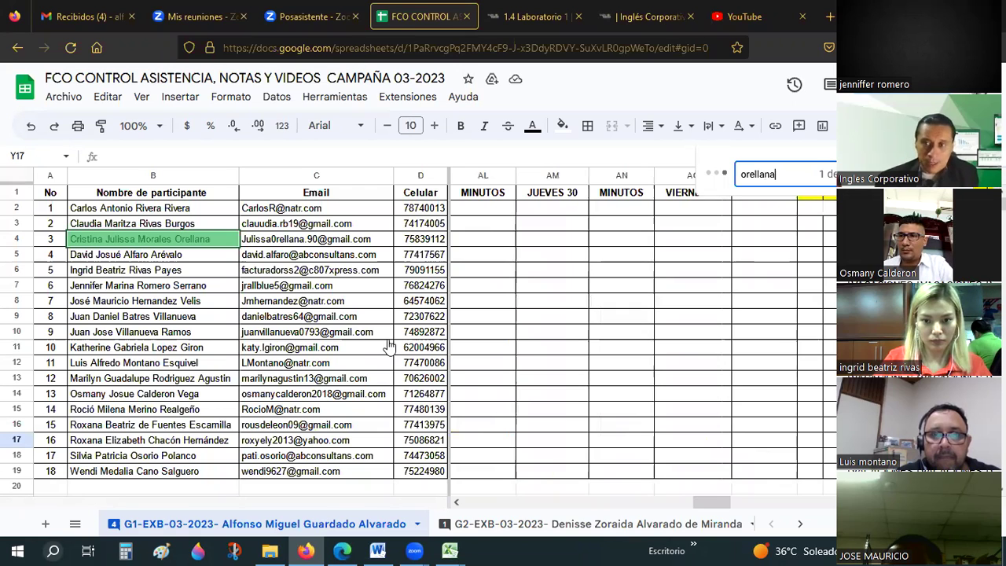
click(573, 495)
click(628, 503)
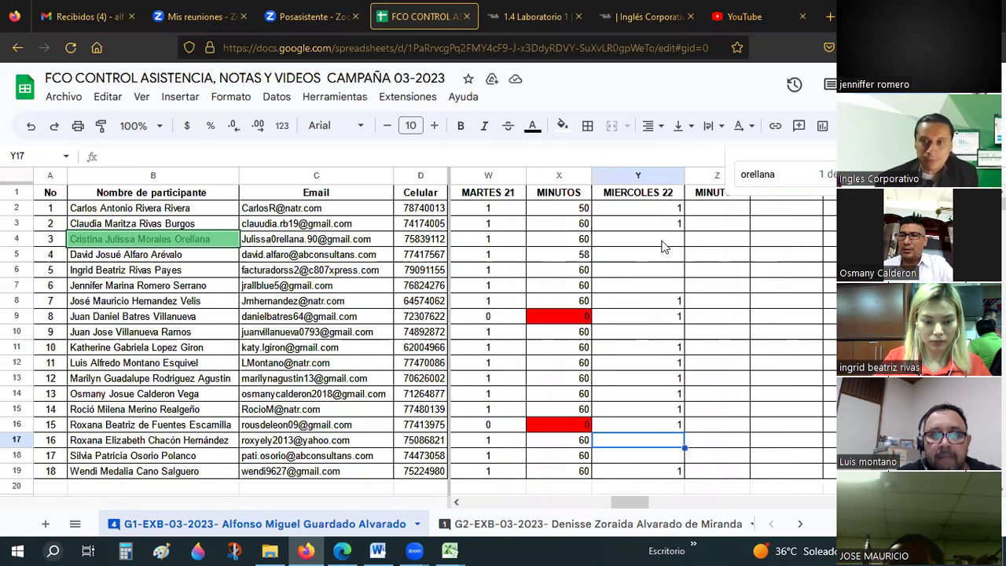
Put a 1 in Y4 for that participant and close the search bar
click(637, 239)
text(1)
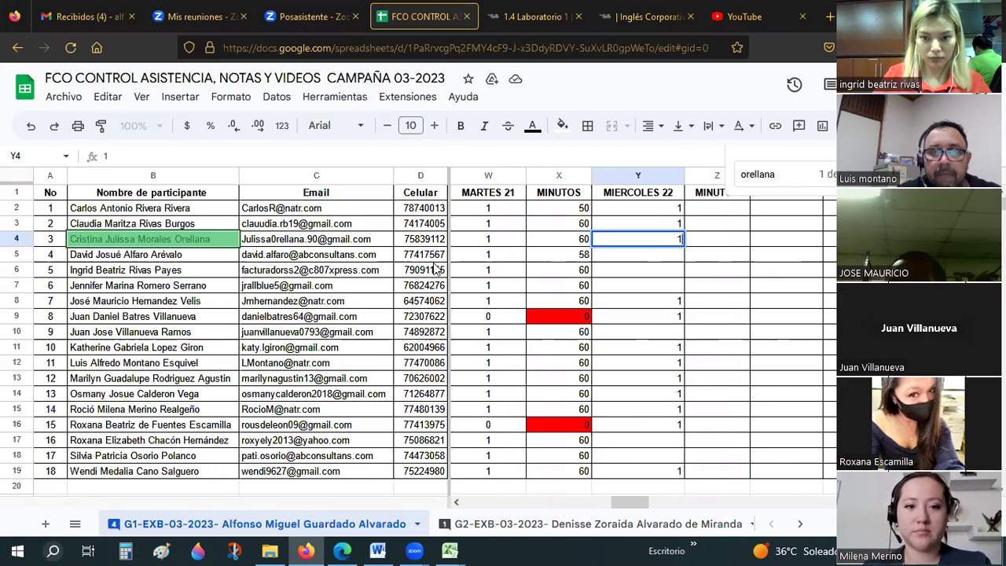
click(762, 299)
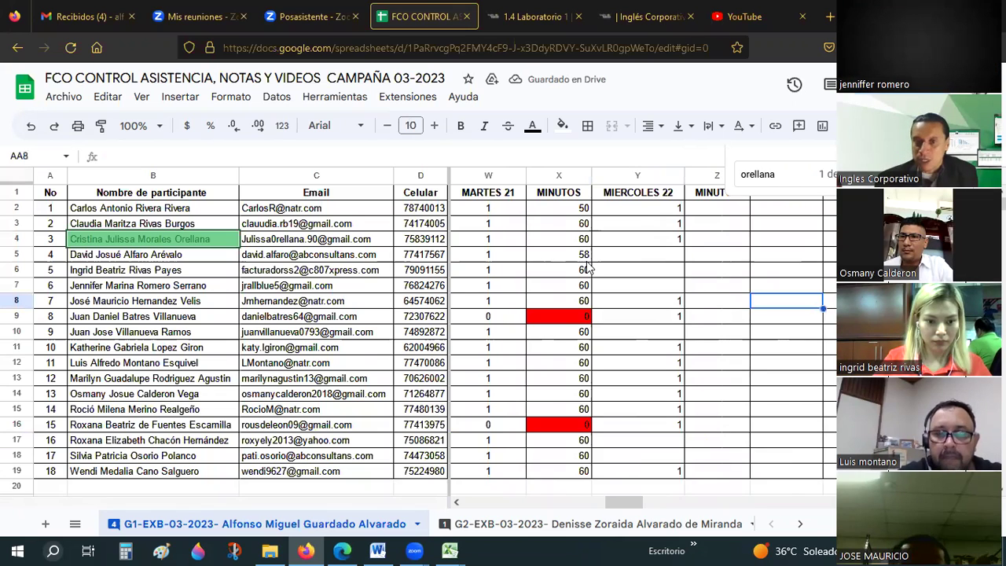
click(651, 262)
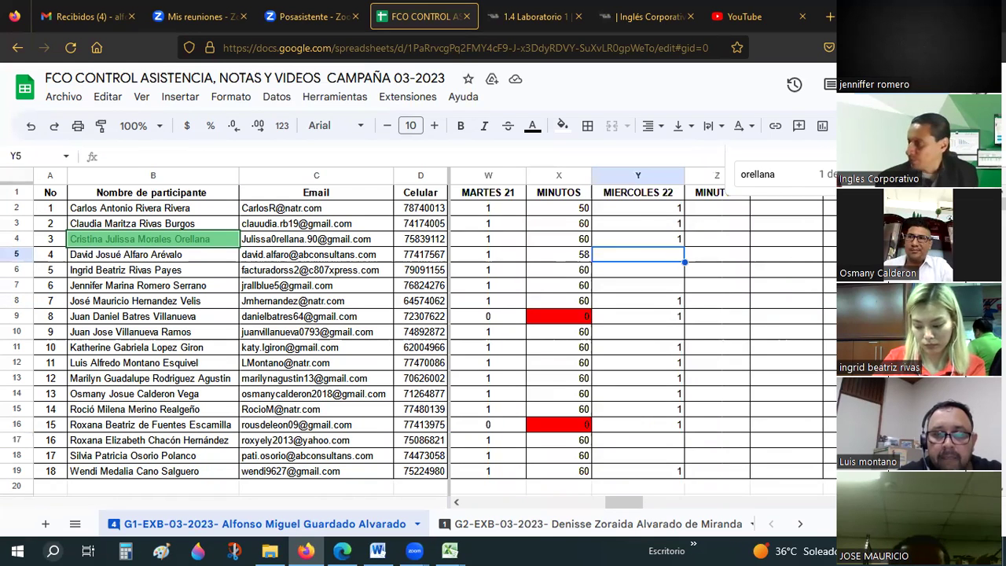
key(Escape)
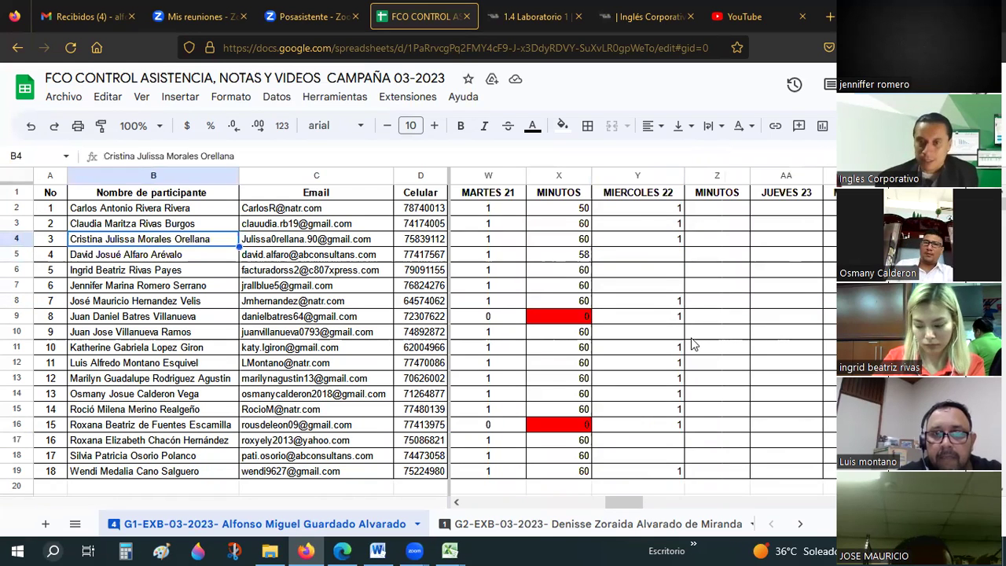
Enter 1 under MIERCOLES 22 in Y5, Y6, Y7, Y10 and Y17
click(656, 254)
text(1)
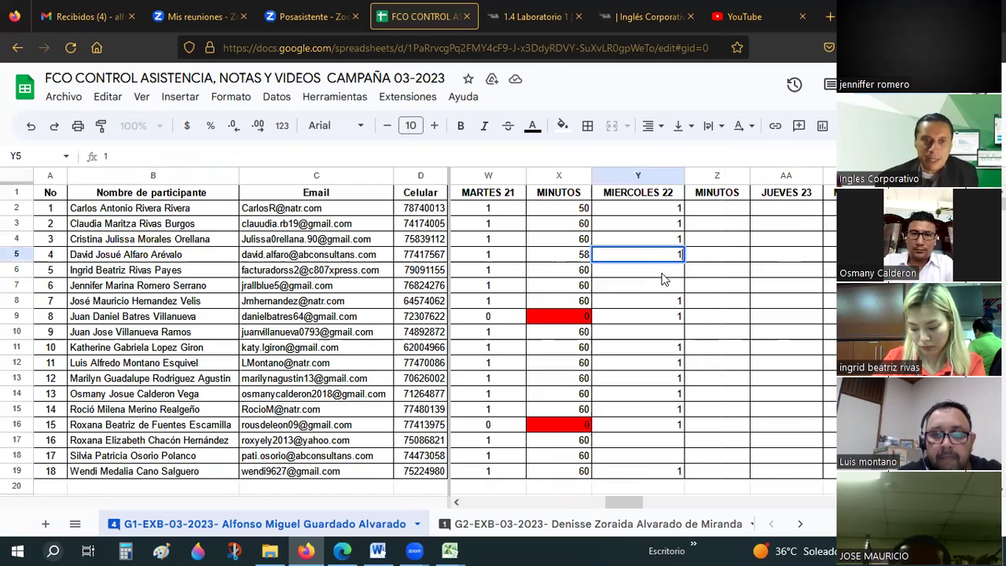
click(662, 276)
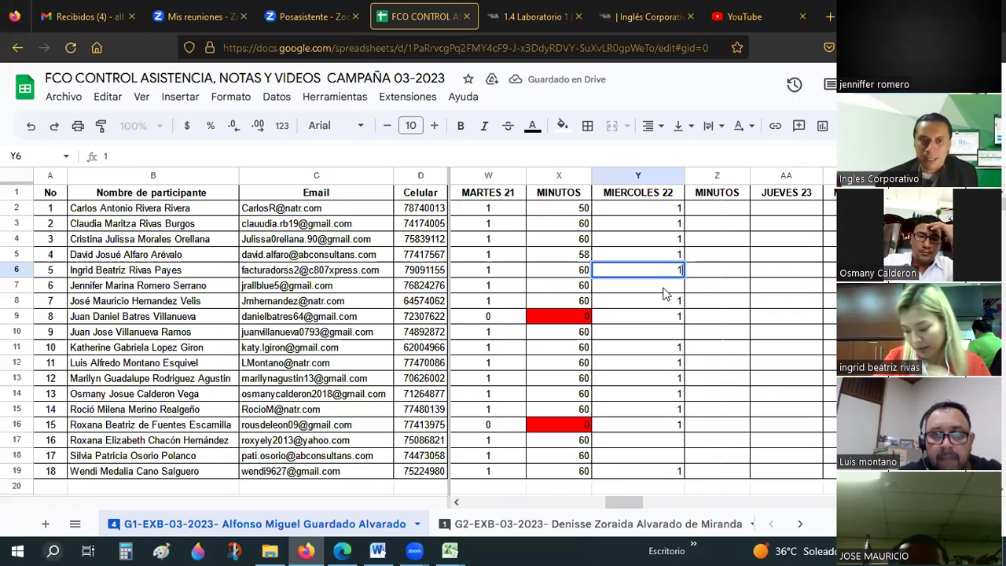
text(1)
click(662, 288)
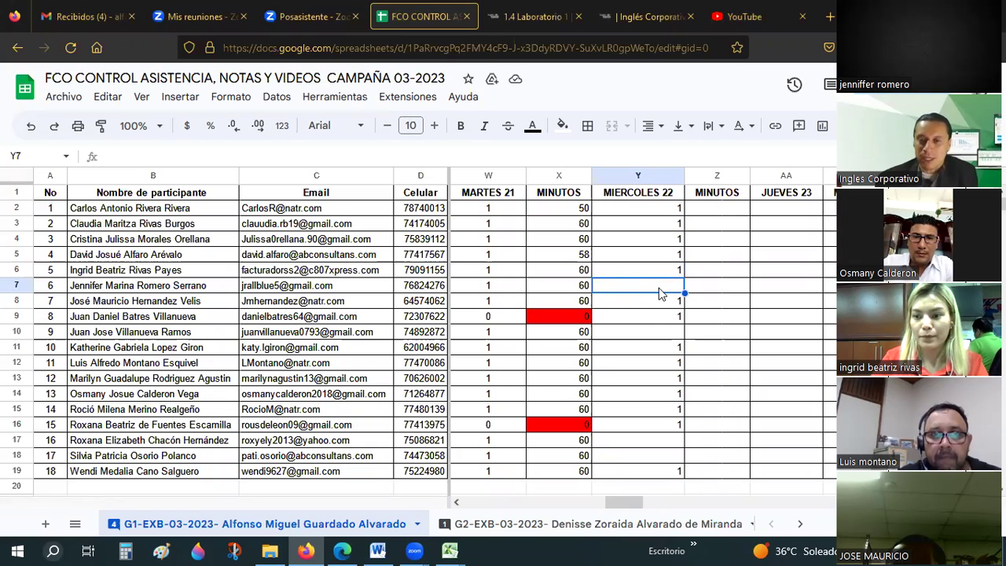
text(1)
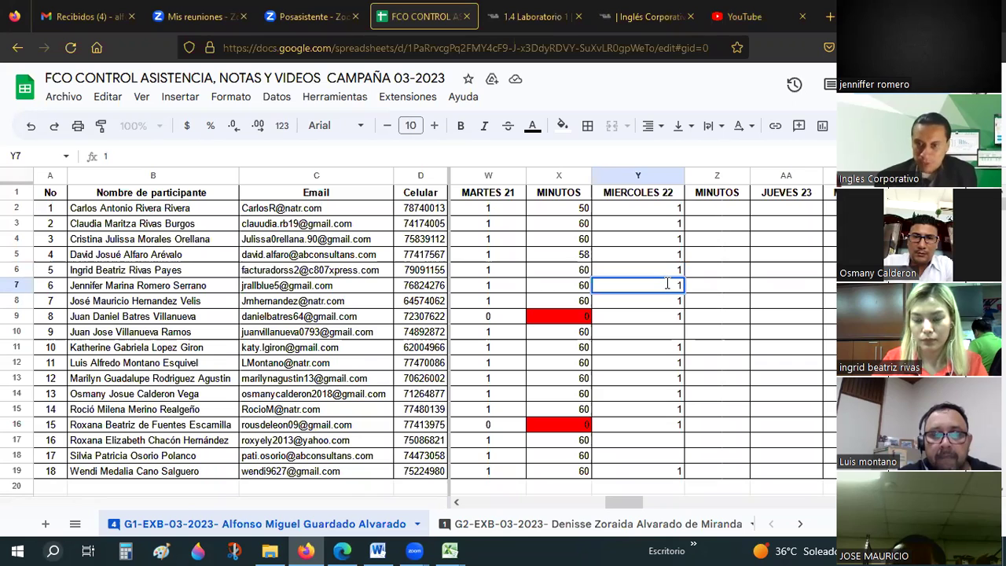
click(647, 331)
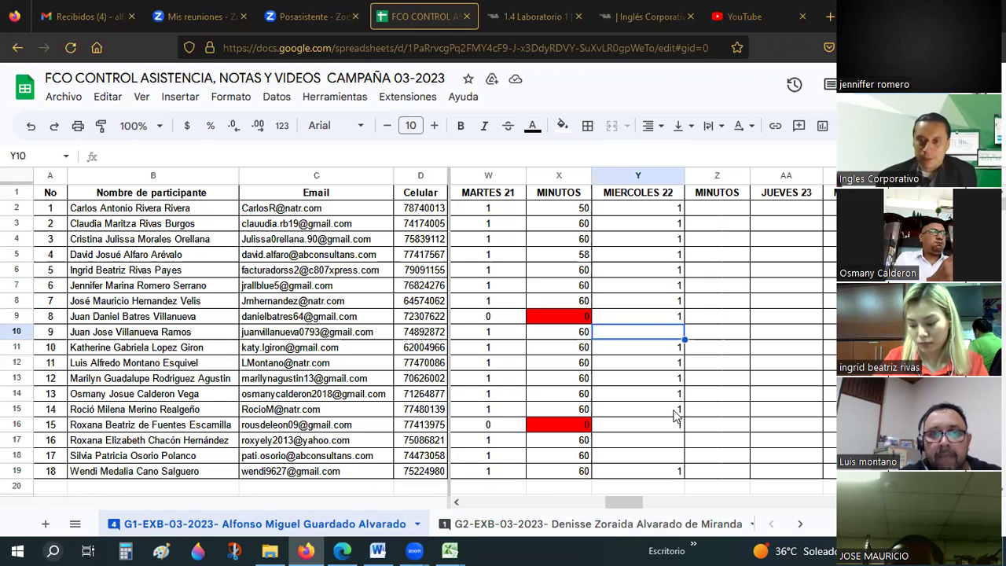
text(1)
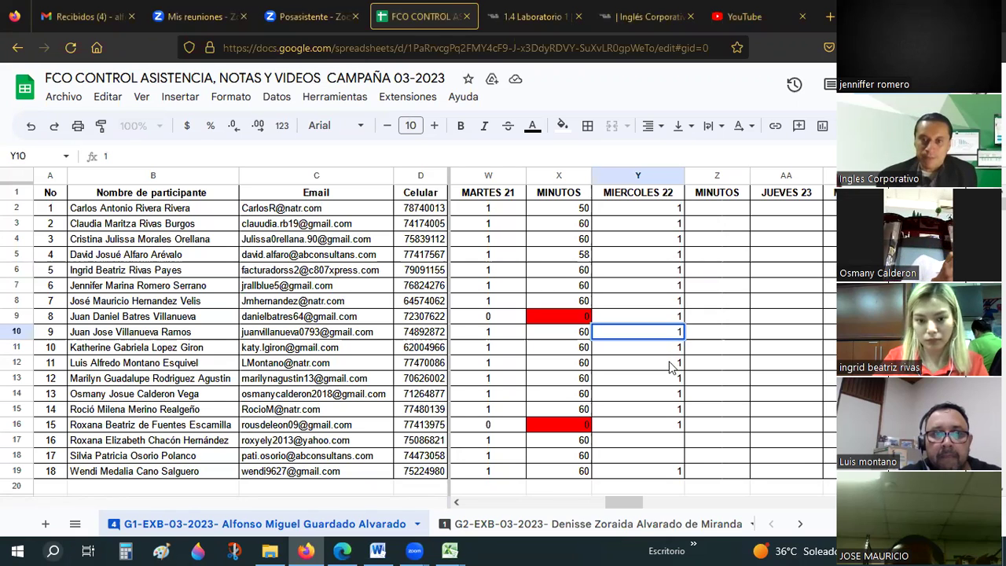
click(668, 441)
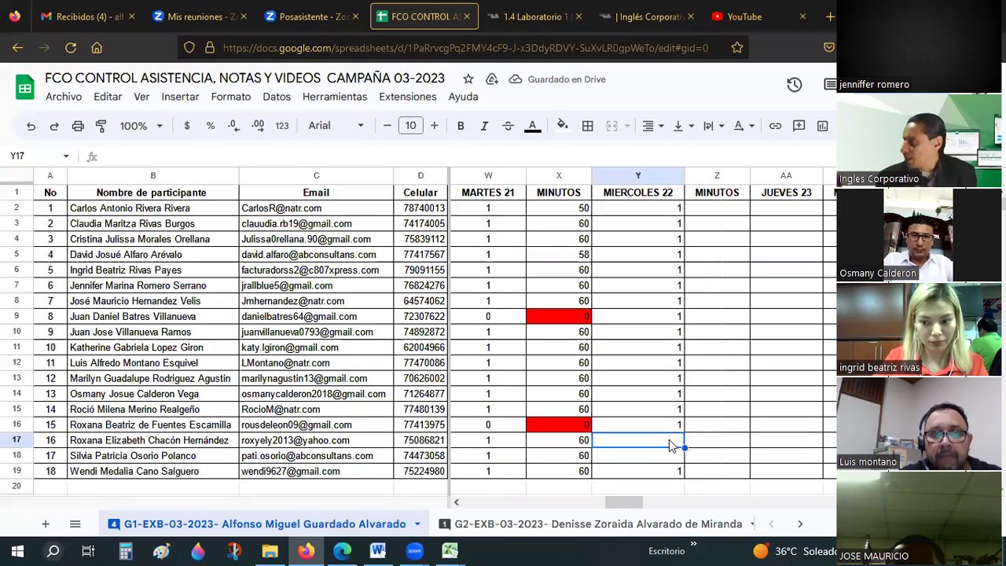
text(1)
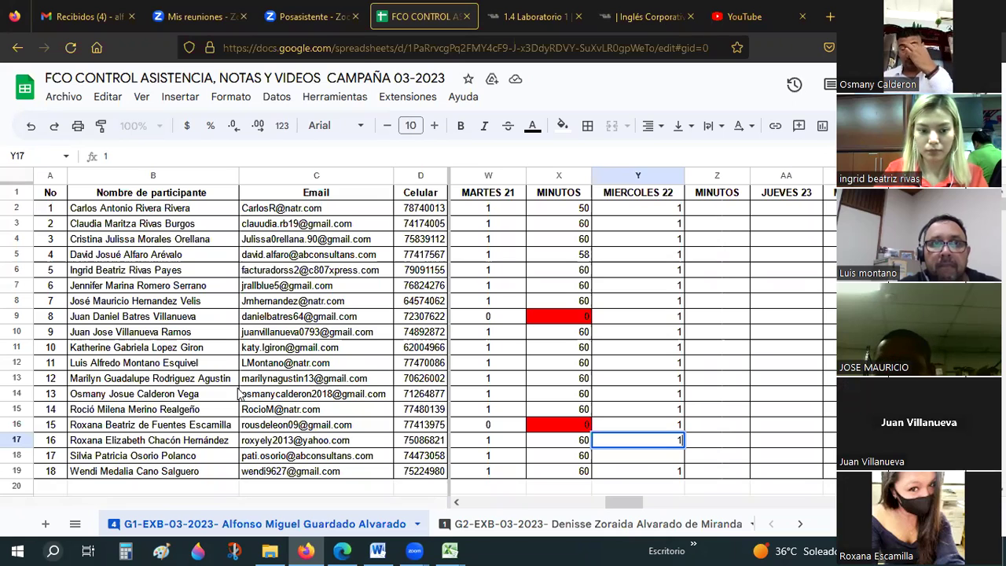
click(644, 464)
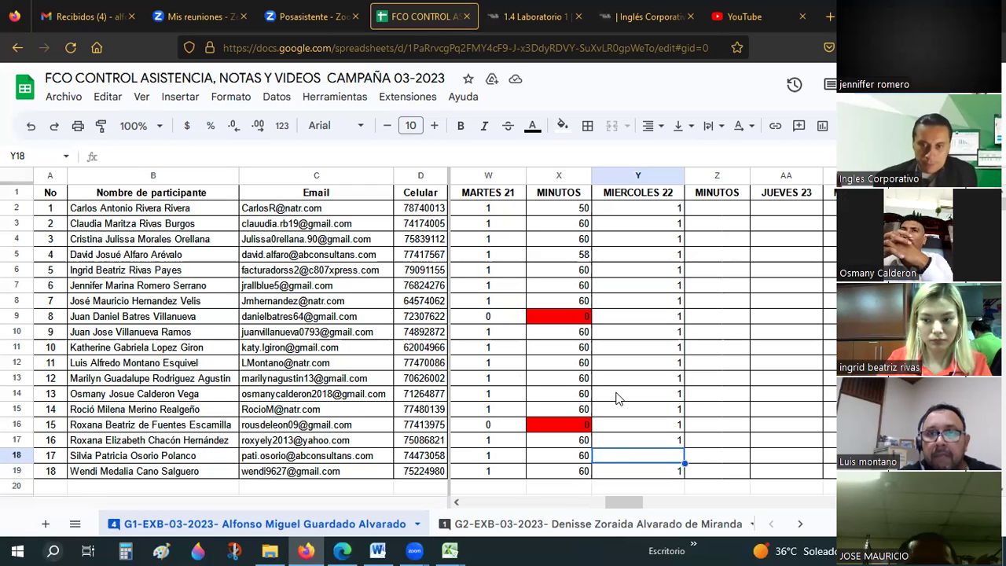
Enter 0 in Y18 to mark that participant absent
text(0)
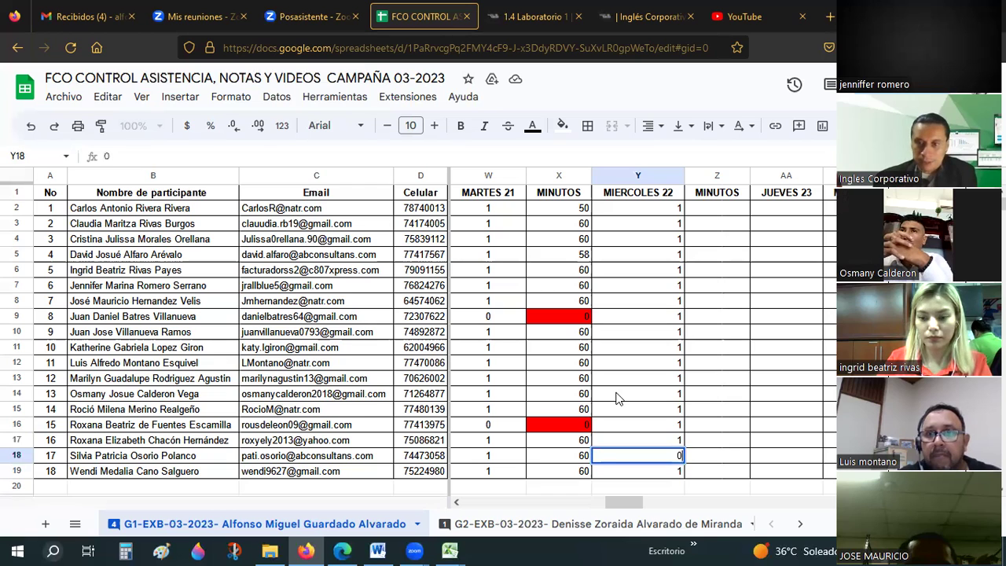
key(Return)
key(Up)
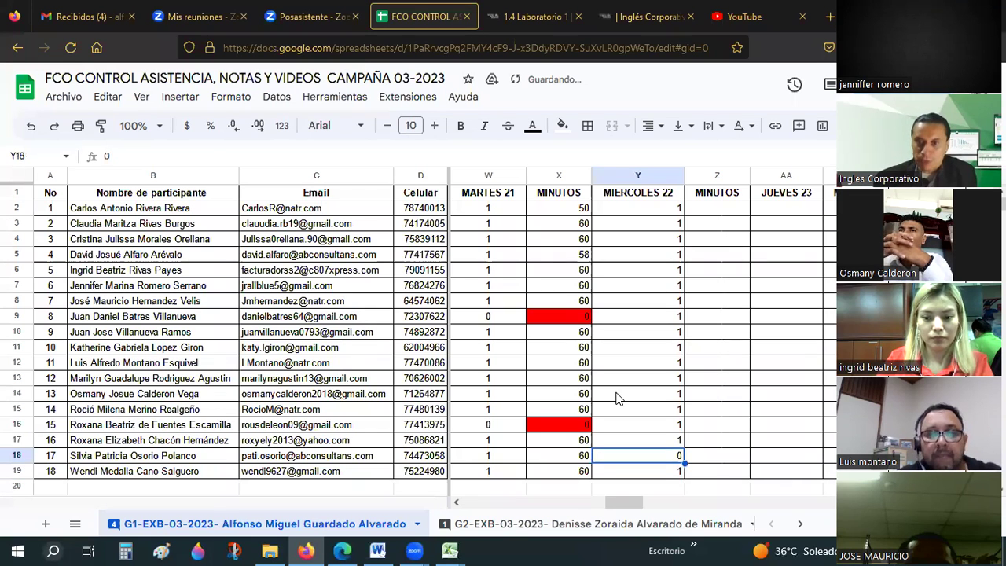
key(Up)
key(Up)
key(Up)
key(Up)
key(Up)
key(Up)
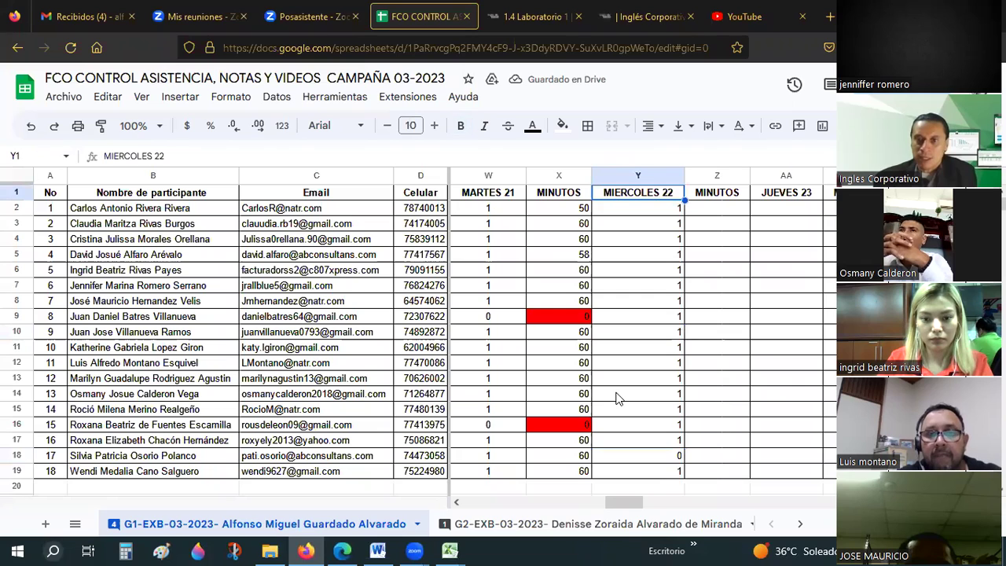
Select Y1:AD19 and center-align its contents
key(shift+Right)
key(shift+Right)
key(shift+Right)
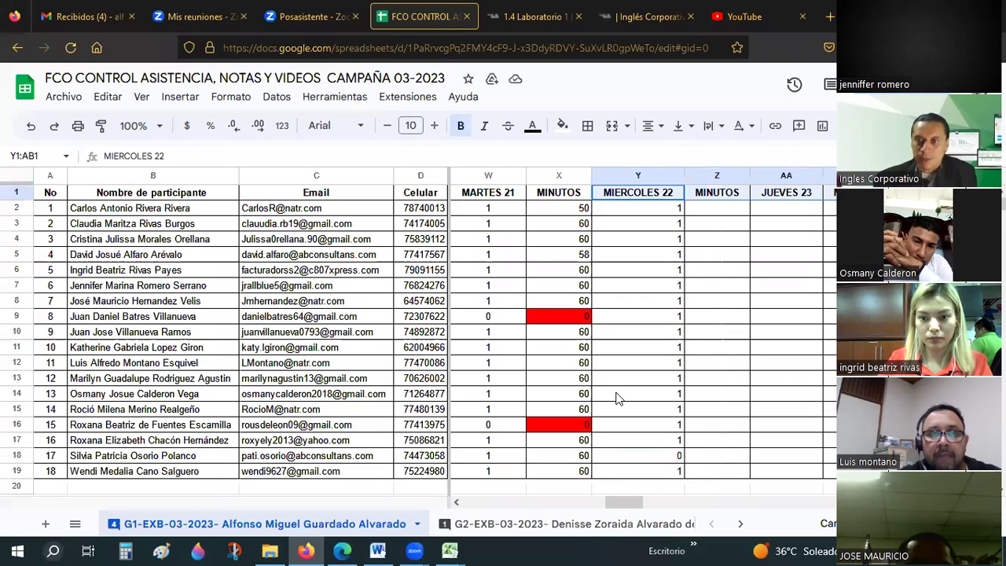
key(shift+Right)
key(shift+Down)
key(shift+Down)
key(shift+Right)
key(shift+Down)
key(shift+Down)
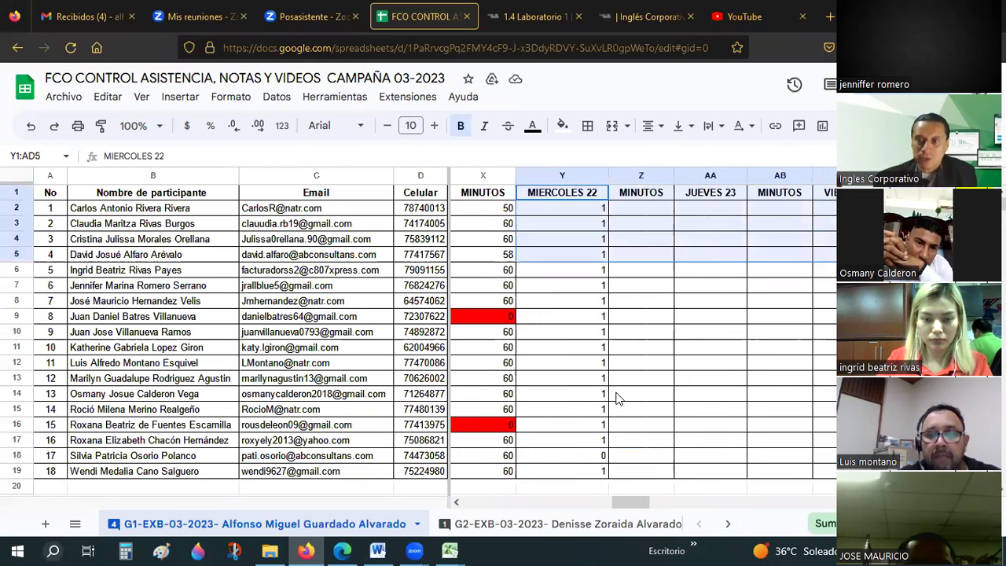
key(shift+Down)
key(shift+Down)
key(shift+Down)
key(shift+Down)
key(shift+Down)
key(shift+Down)
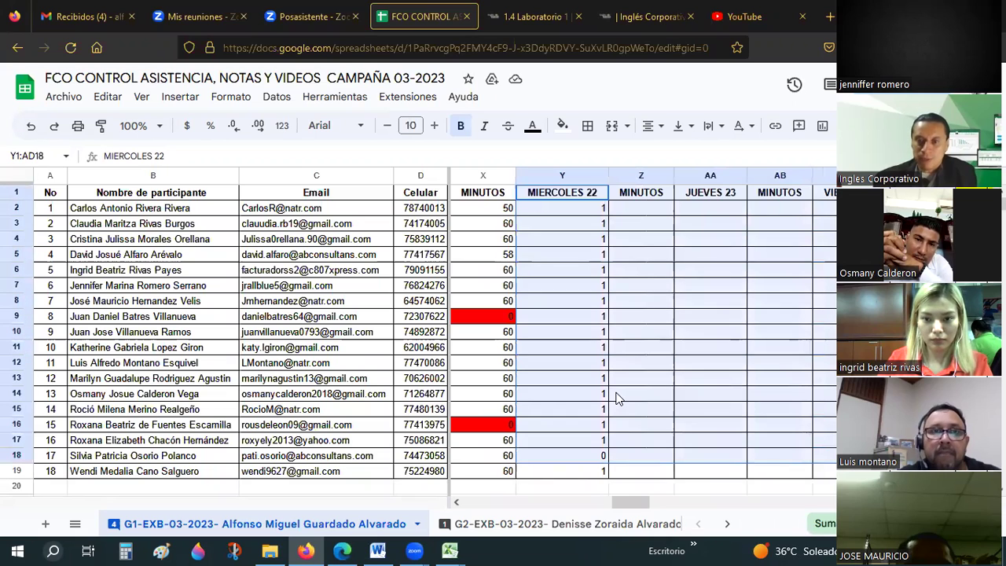
key(shift+Down)
key(shift+Down)
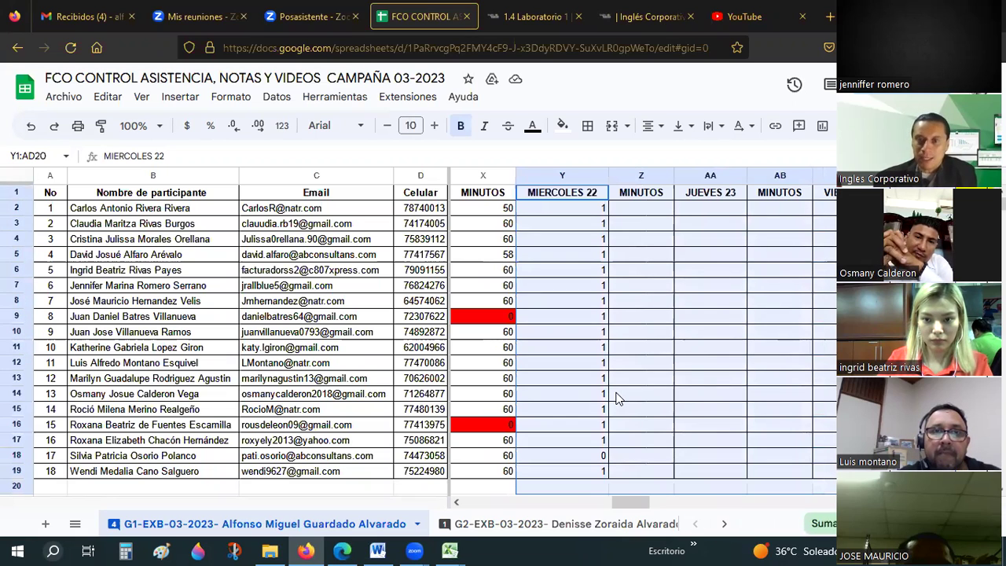
key(shift+Up)
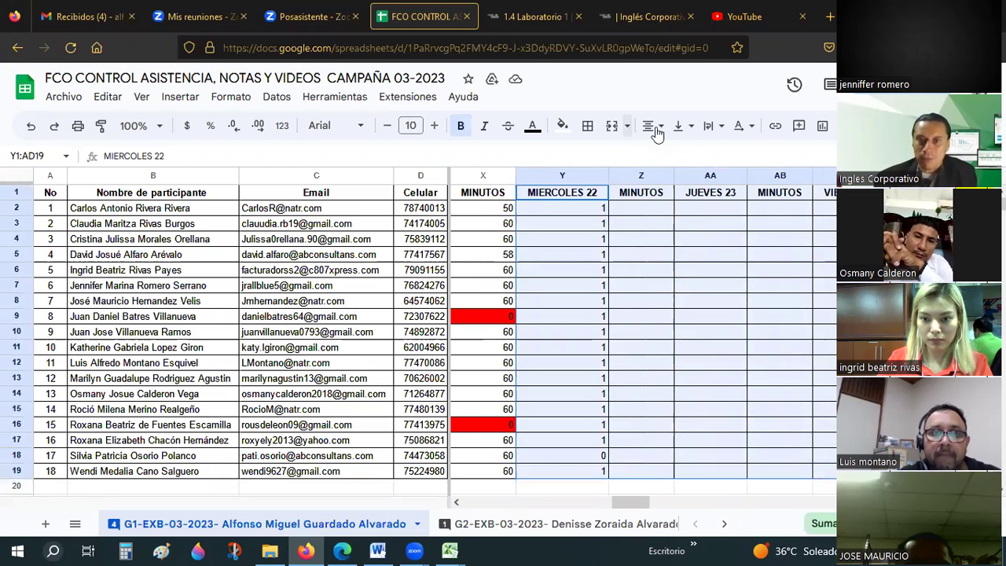
click(656, 128)
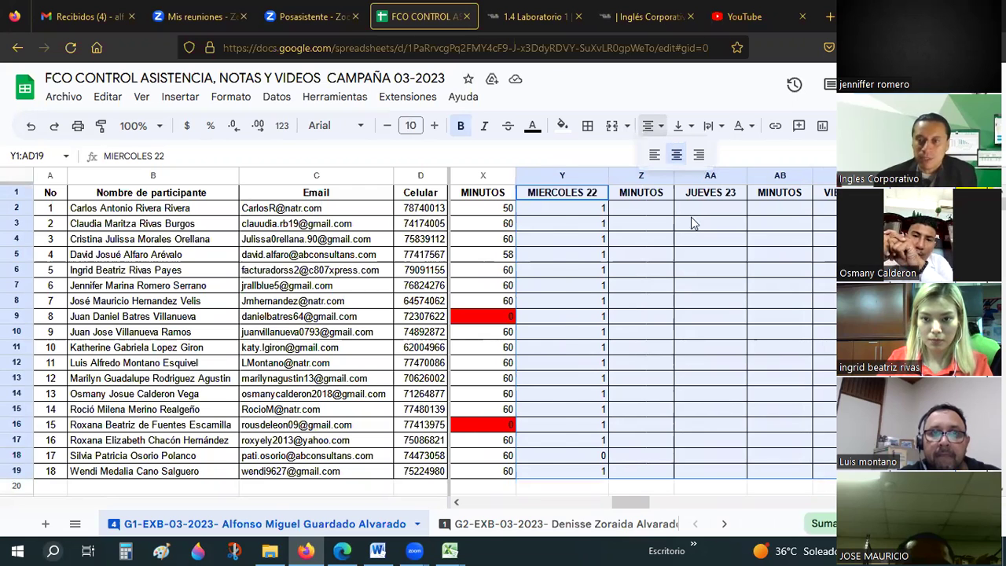
key(ctrl+shift+e)
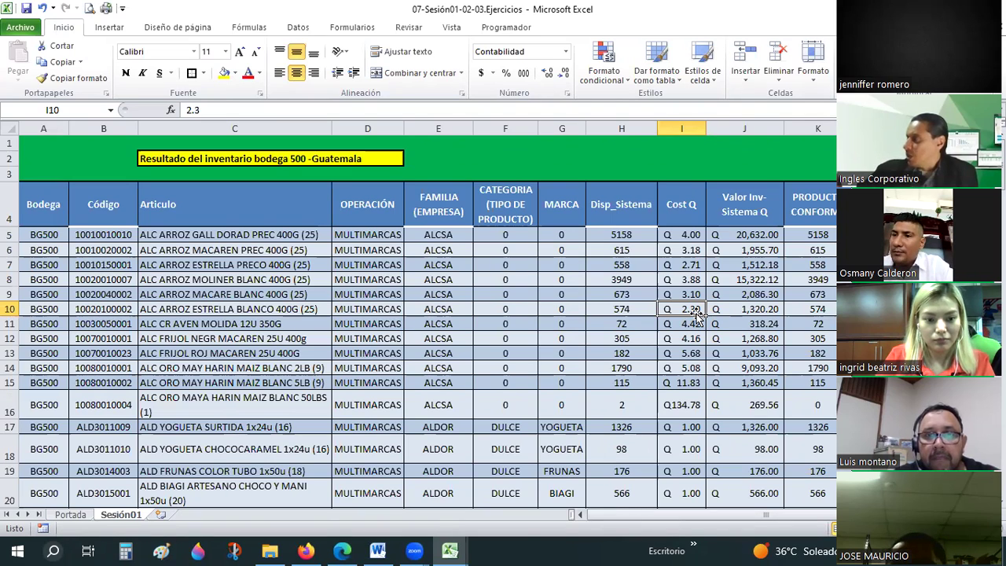
Show the inventory sheet's print preview in Excel and launch the Snipping Tool
click(733, 177)
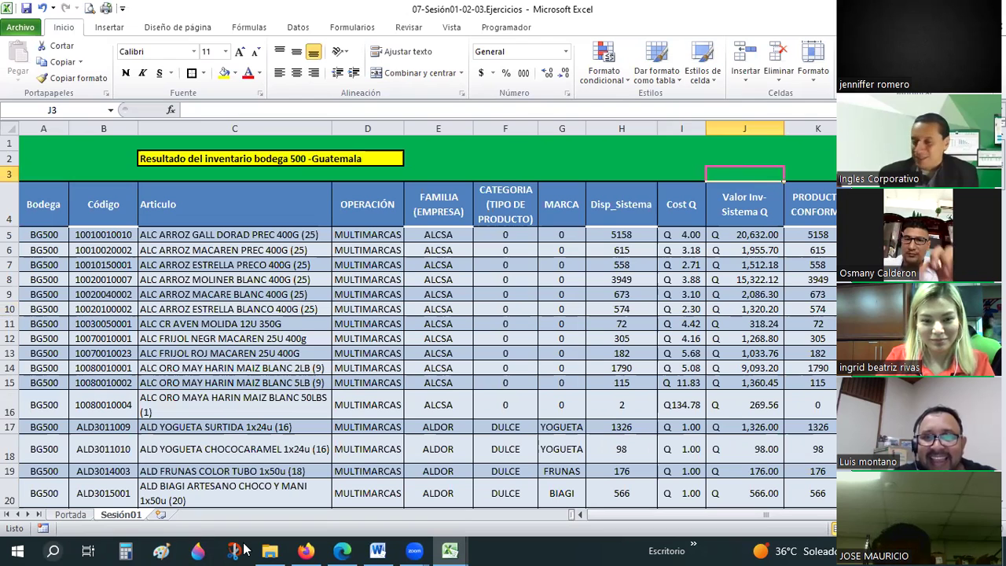
click(89, 8)
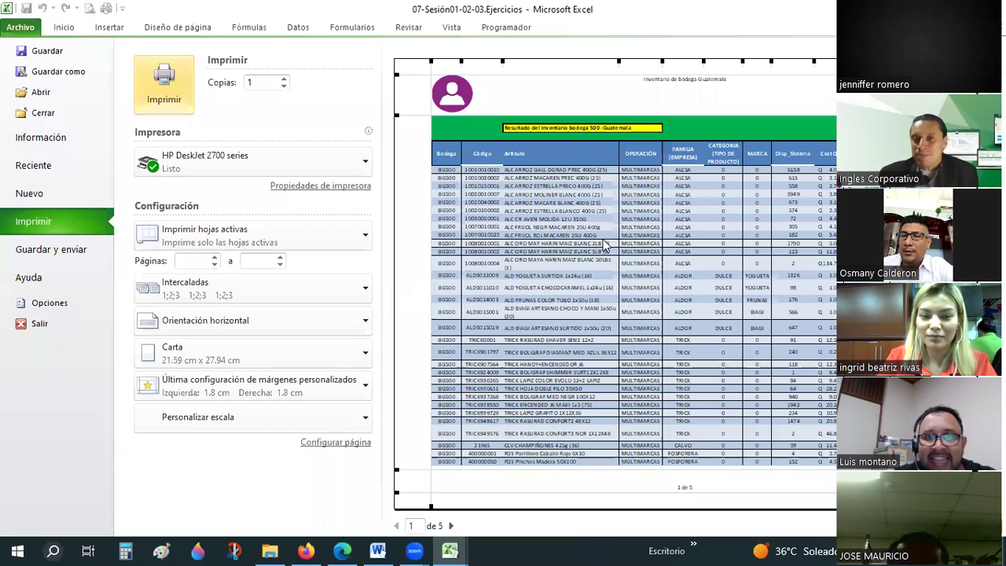
click(235, 550)
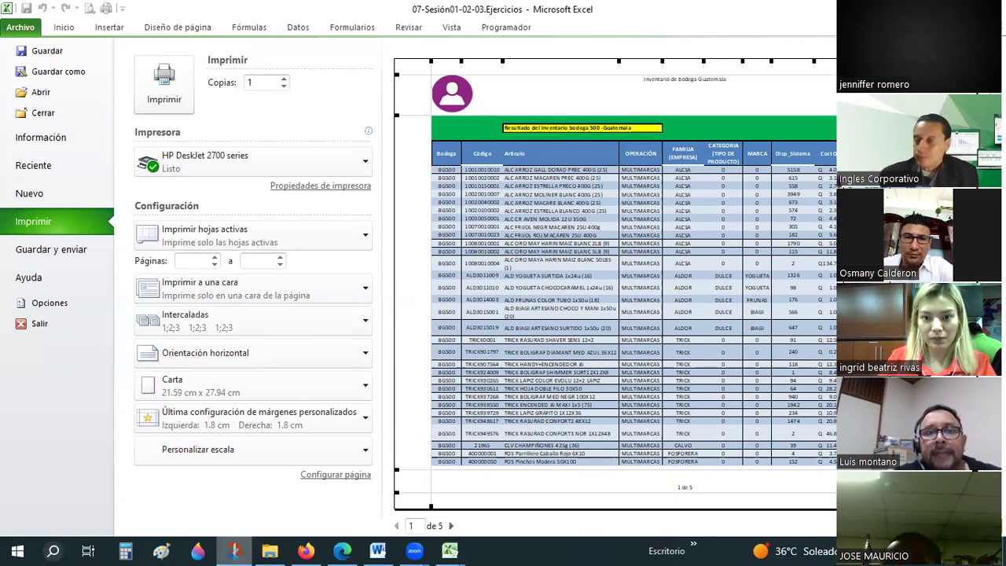
click(234, 550)
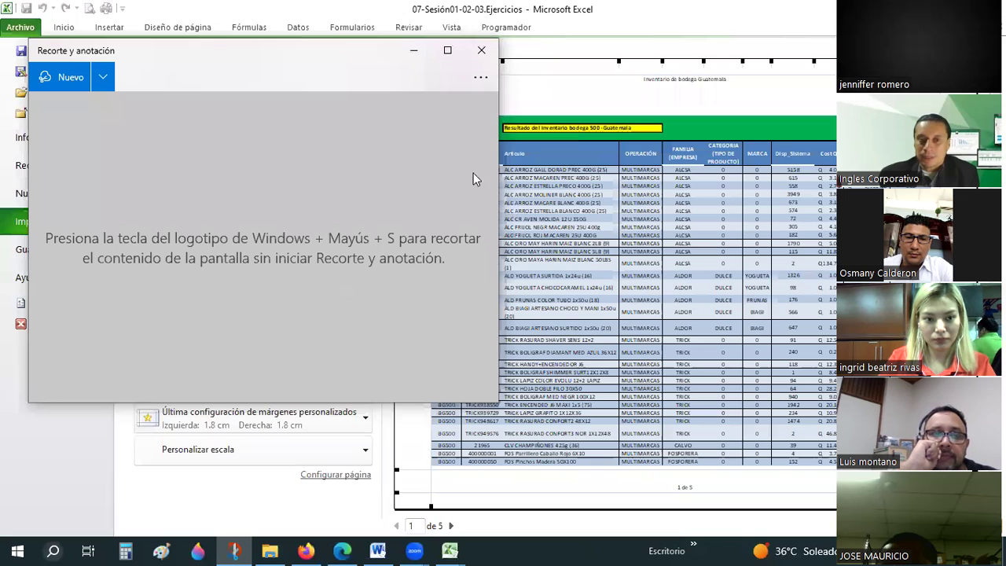
Snip a rectangle over the Excel print preview and return to Excel
click(413, 49)
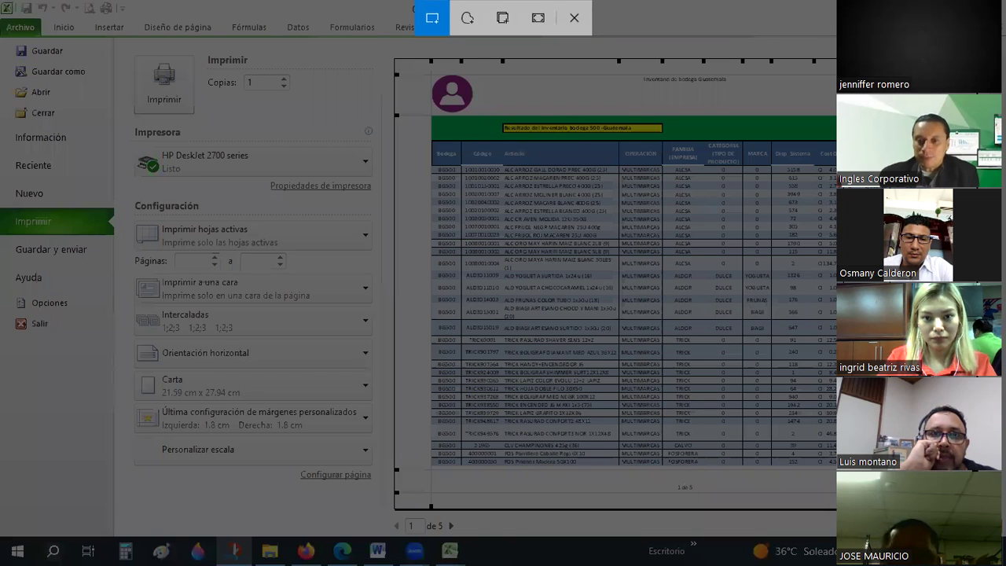
drag(339, 9, 836, 542)
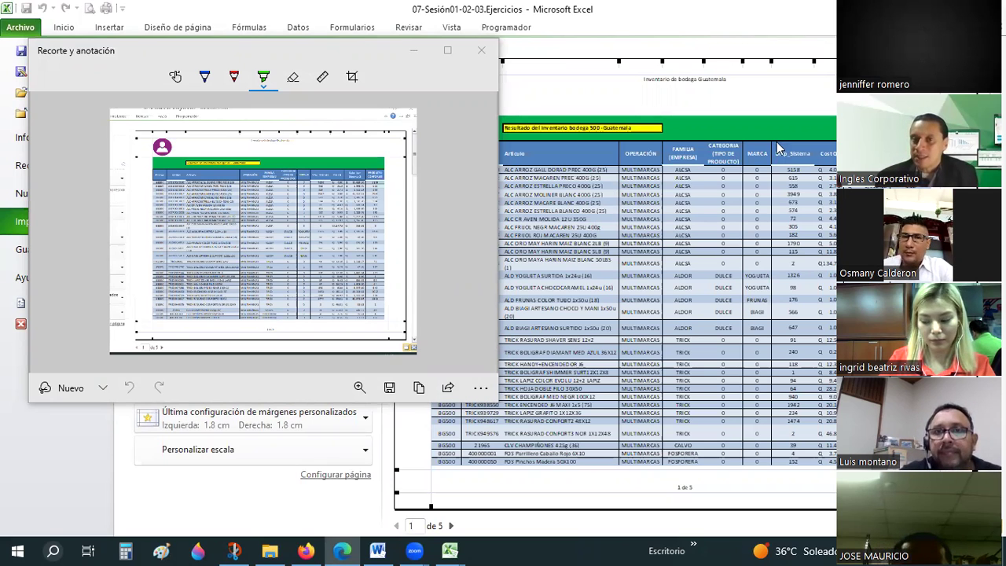
click(78, 34)
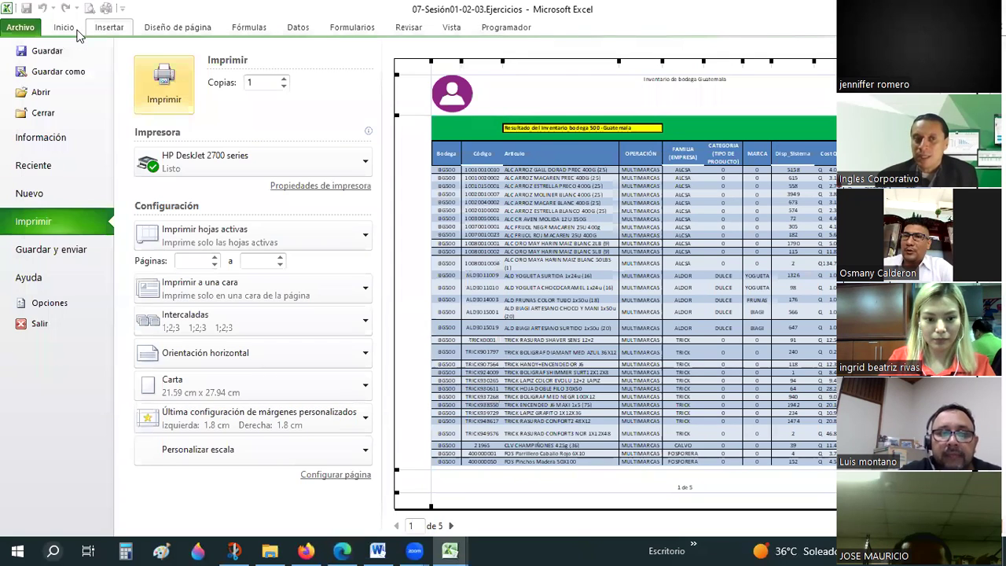
Leave Excel's print preview for the bodega 500 inventory worksheet, selecting cells I2 and J11
click(75, 32)
click(688, 161)
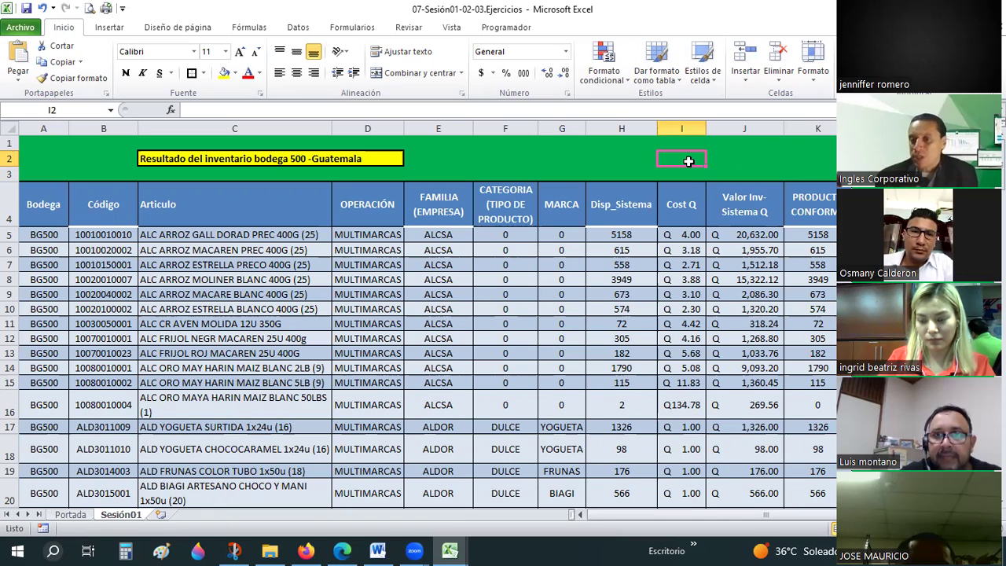
click(746, 324)
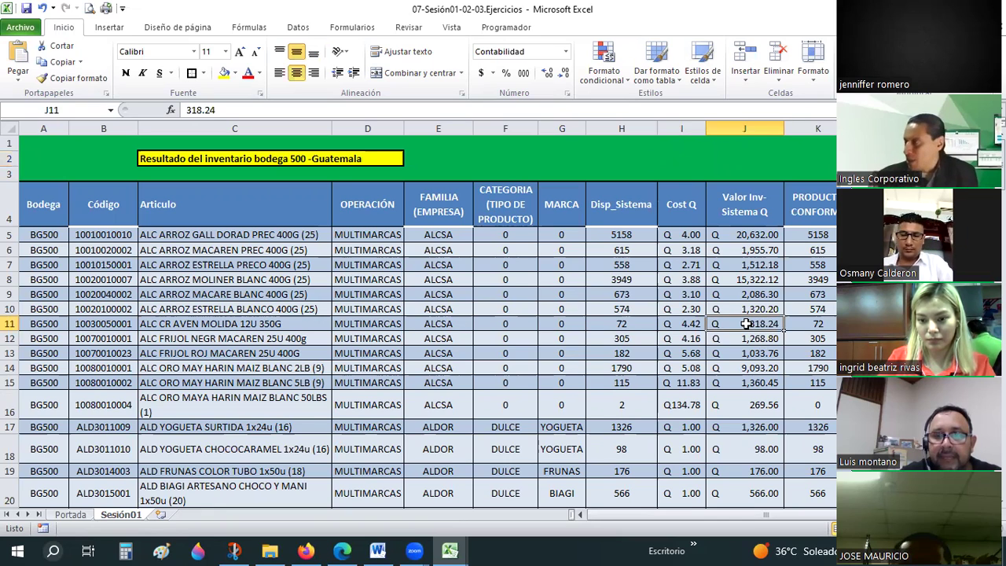